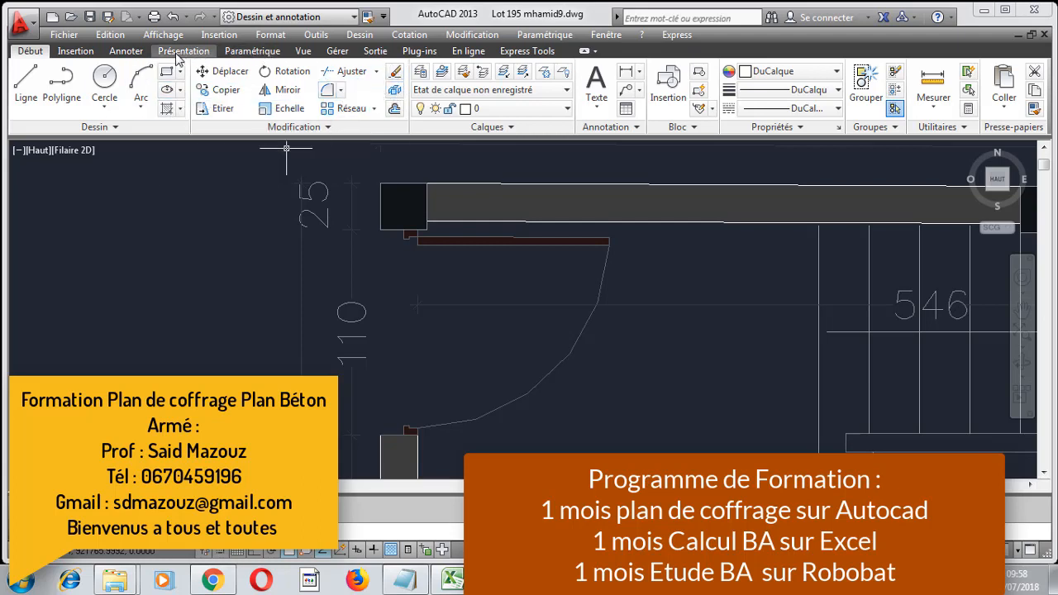
- Add a vertical linear dimension to the outer side of the corner column above the entrance door
click(130, 51)
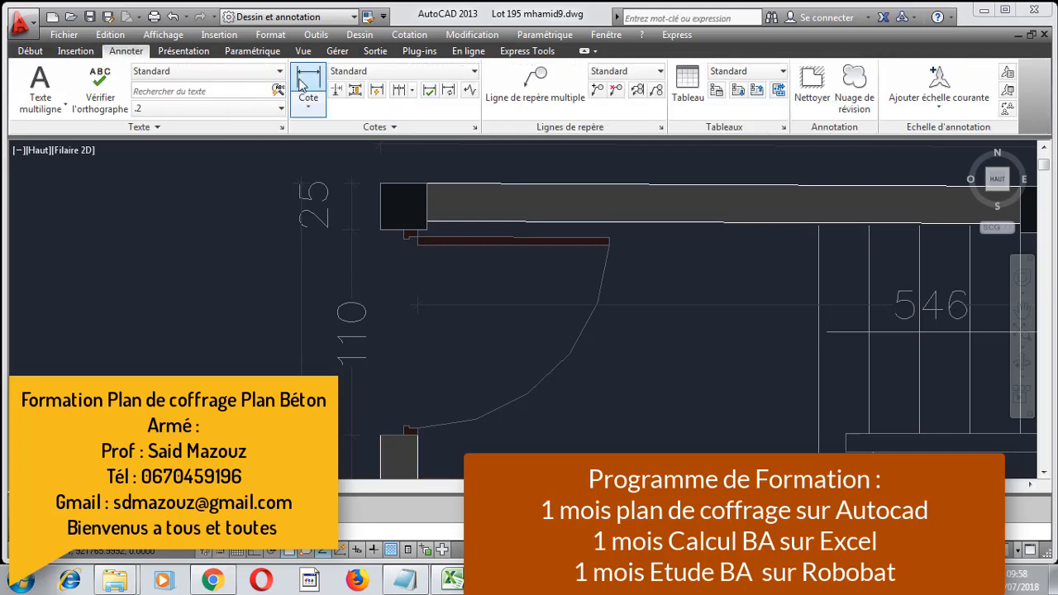
click(308, 83)
click(381, 182)
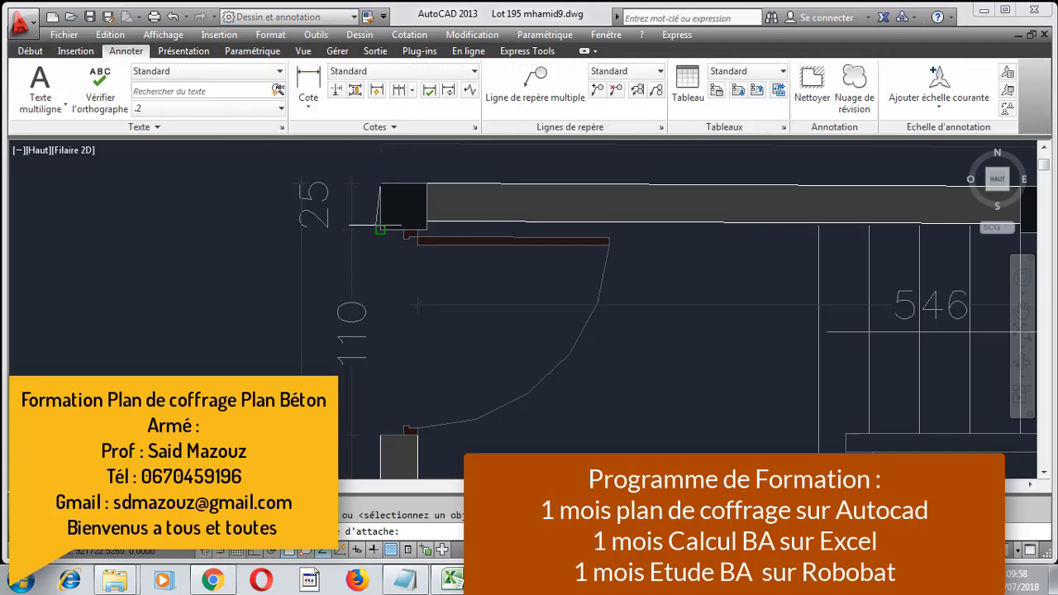
click(380, 229)
scroll(183, 223, up, 4)
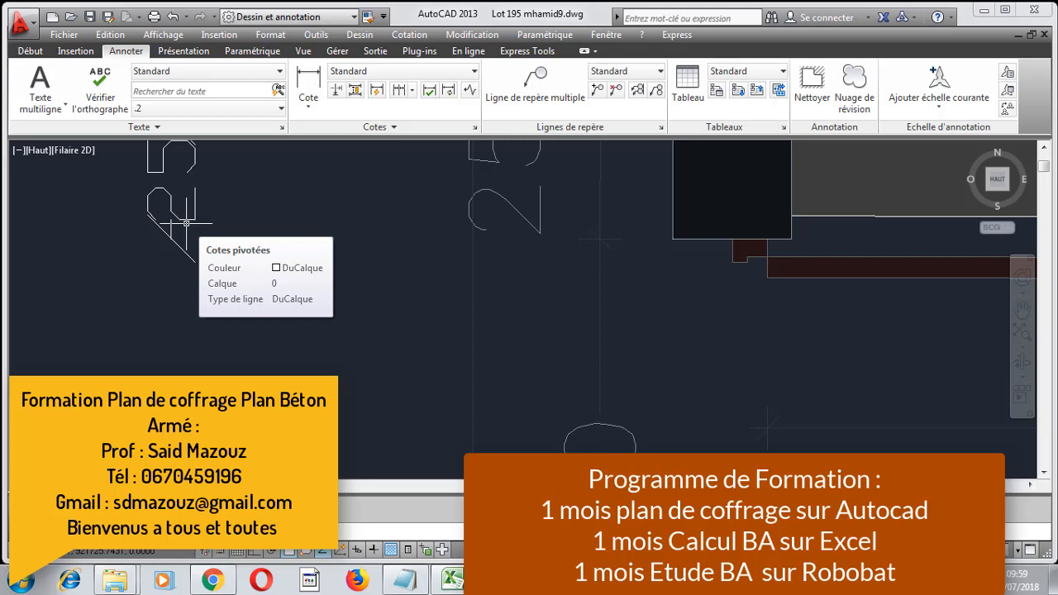
scroll(230, 225, down, 6)
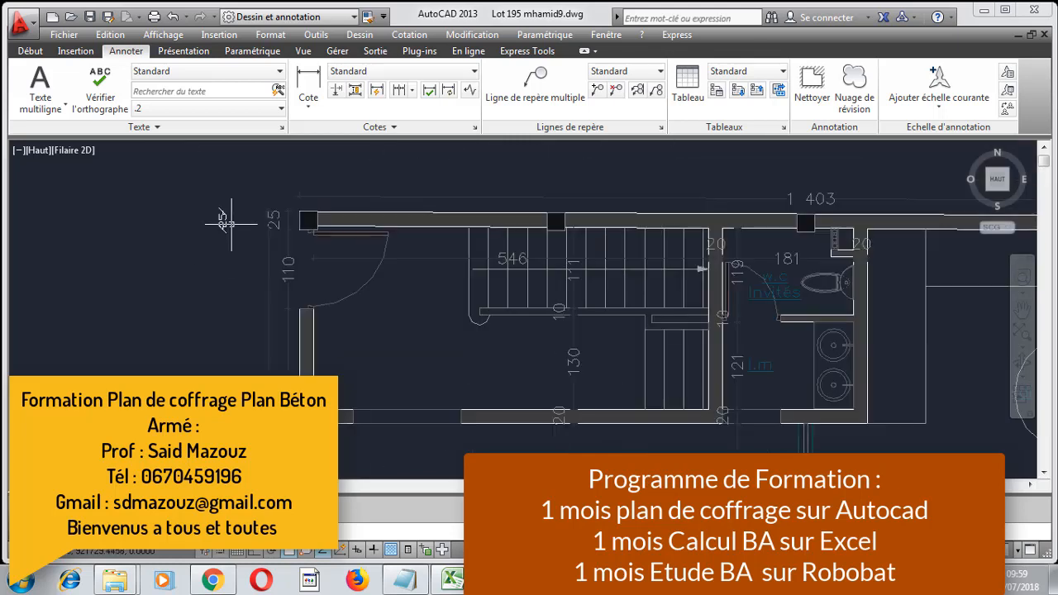
scroll(263, 283, up, 2)
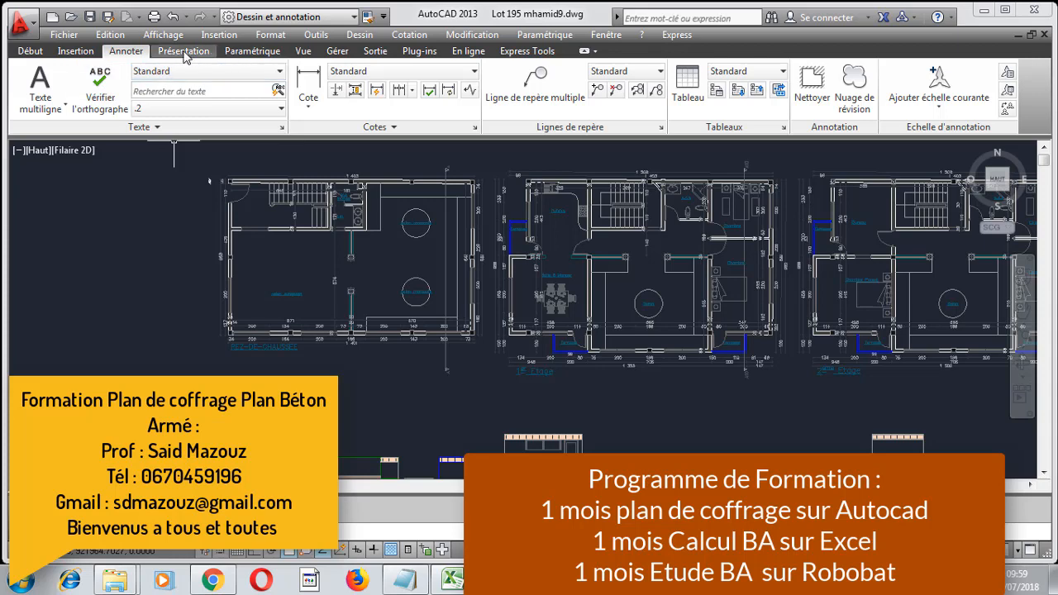
- Copy the whole ground floor plan to the empty area up and left of the other drawings
click(30, 50)
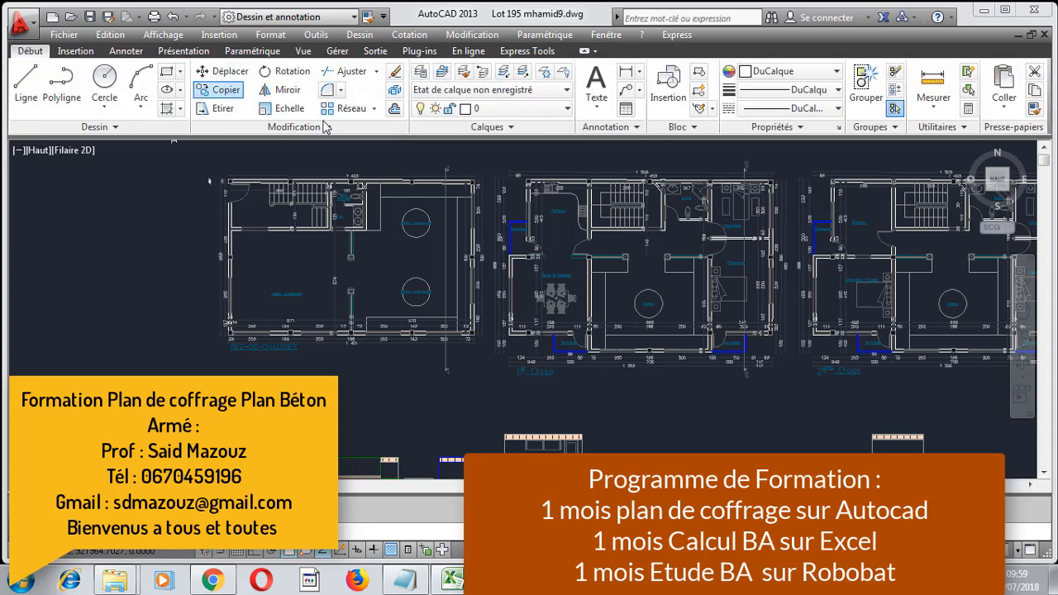
click(486, 163)
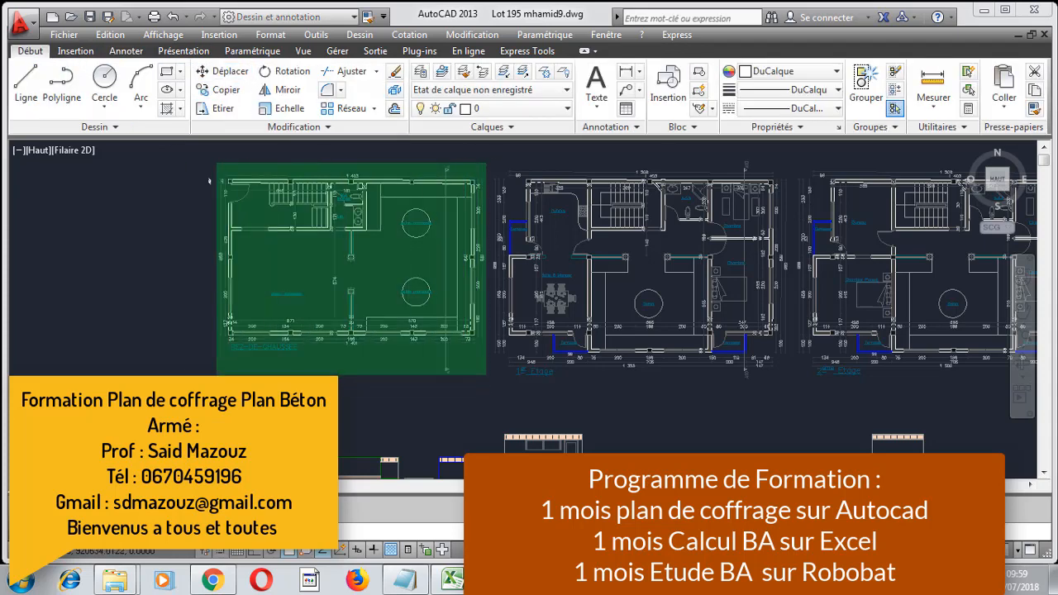
click(183, 370)
key(Return)
click(275, 295)
scroll(283, 261, down, 8)
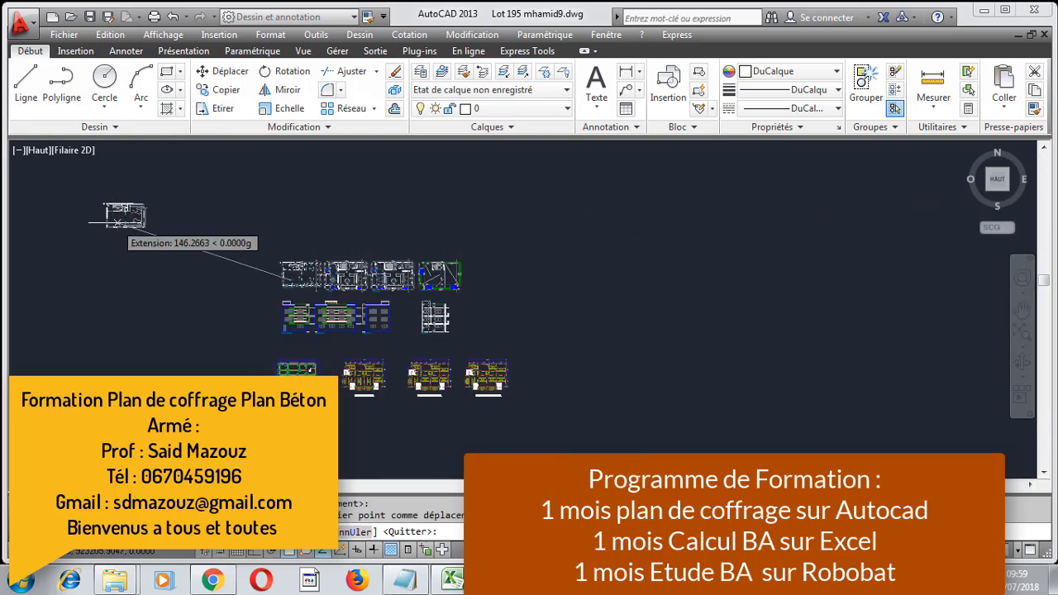
key(Escape)
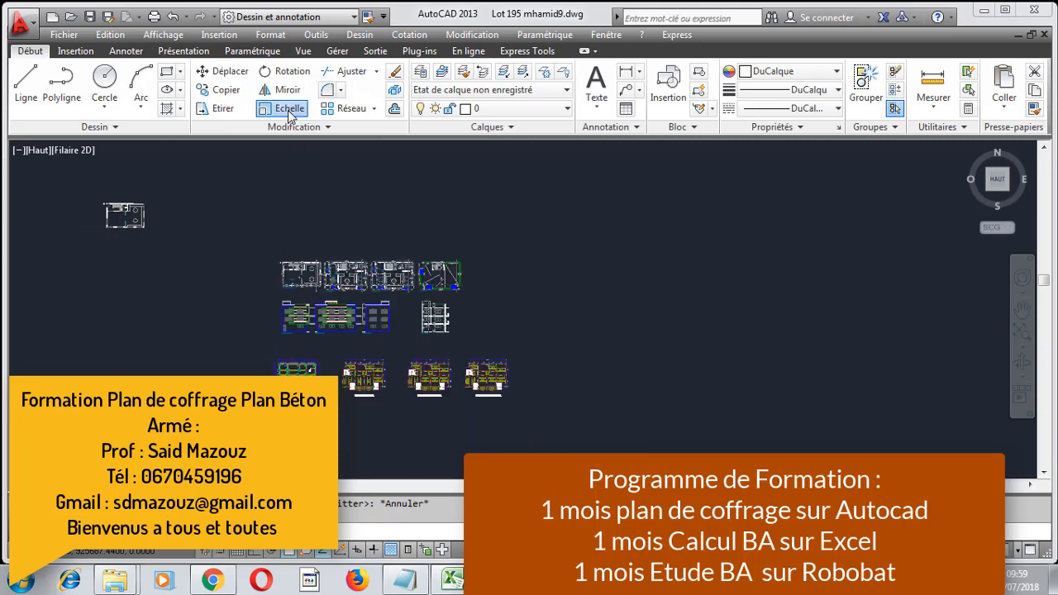
- Scale the copied ground floor plan by a factor of 0.01 from its lower-left outer wall corner
scroll(454, 470, up, 2)
scroll(166, 192, up, 2)
scroll(166, 193, up, 6)
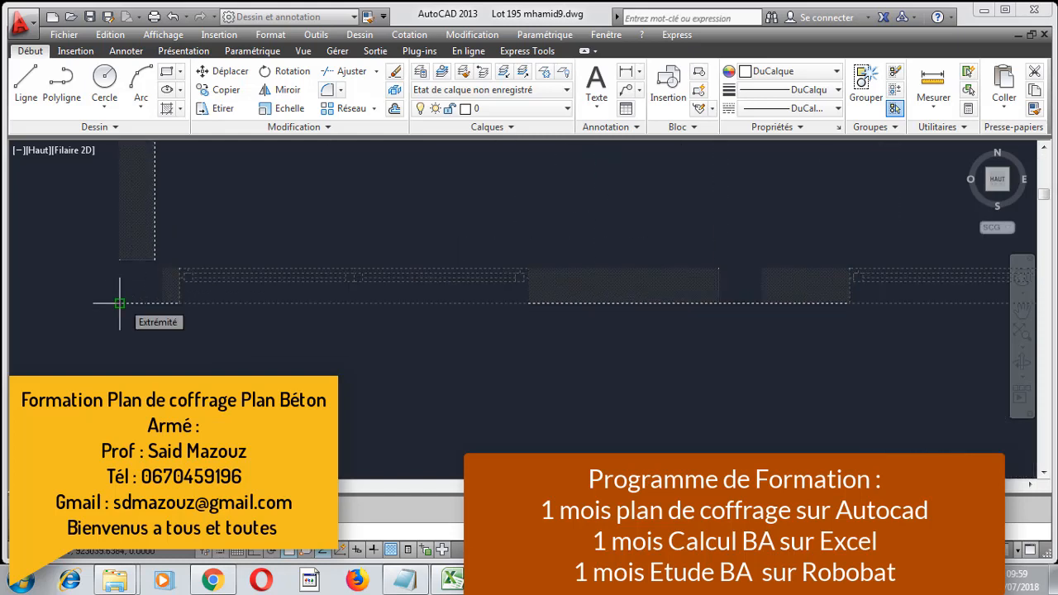
click(120, 304)
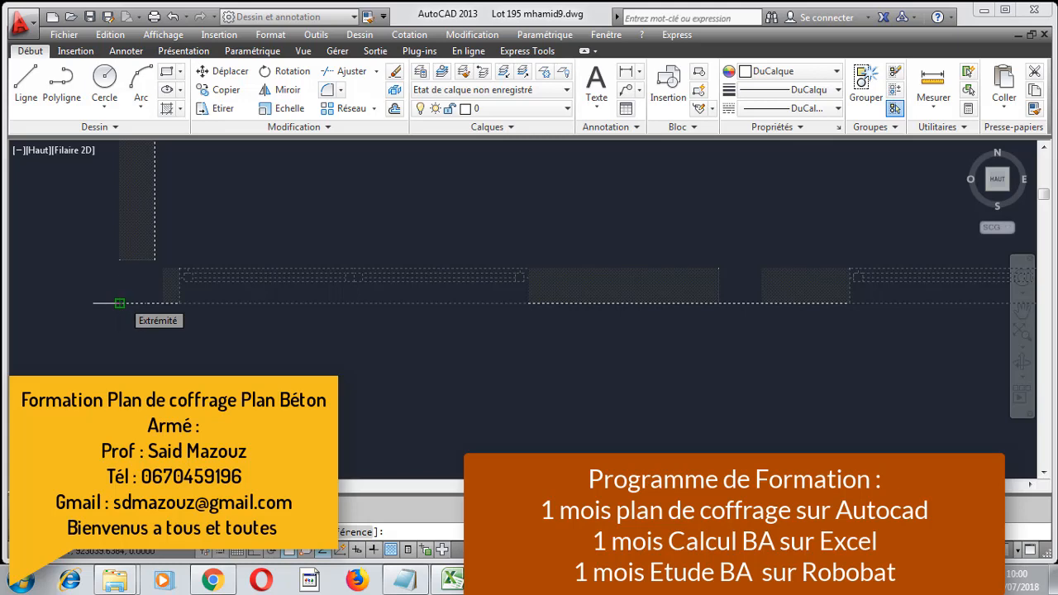
click(119, 303)
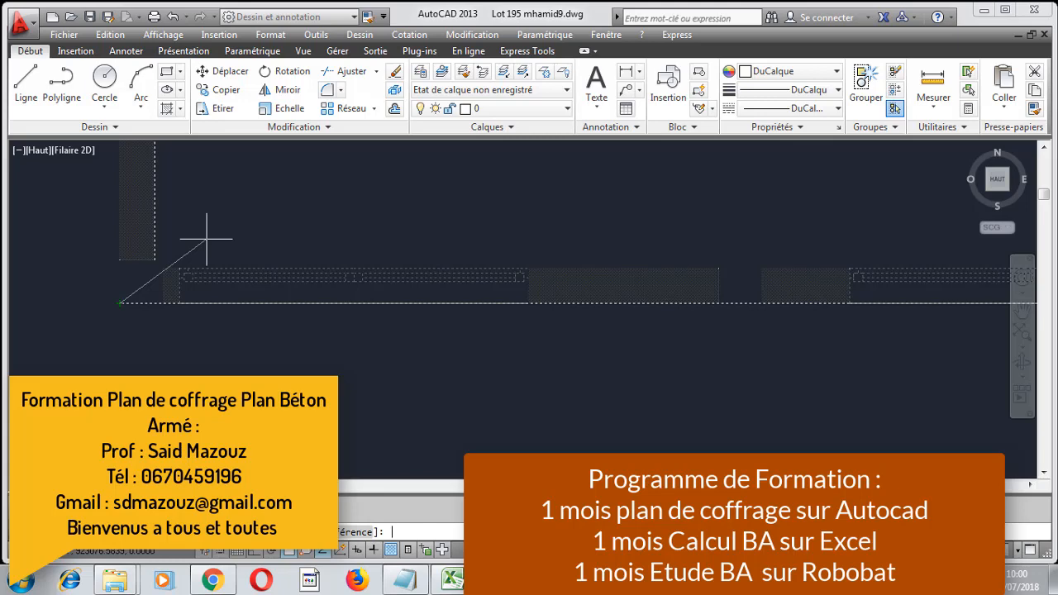
text(0.01)
key(Return)
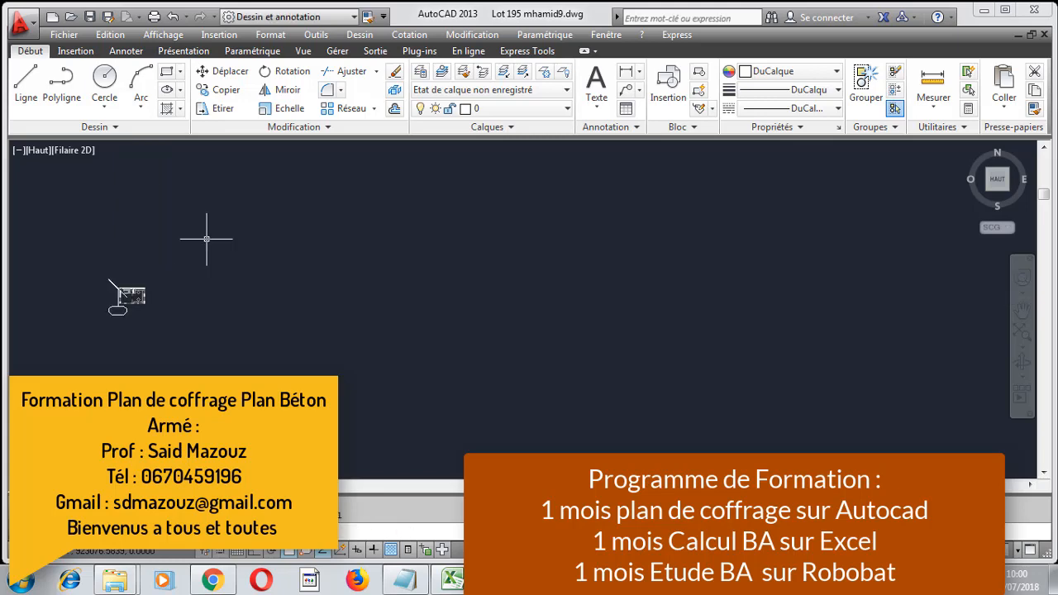
- Delete the oversized column dimension that was copied along with the scaled plan
scroll(76, 295, up, 8)
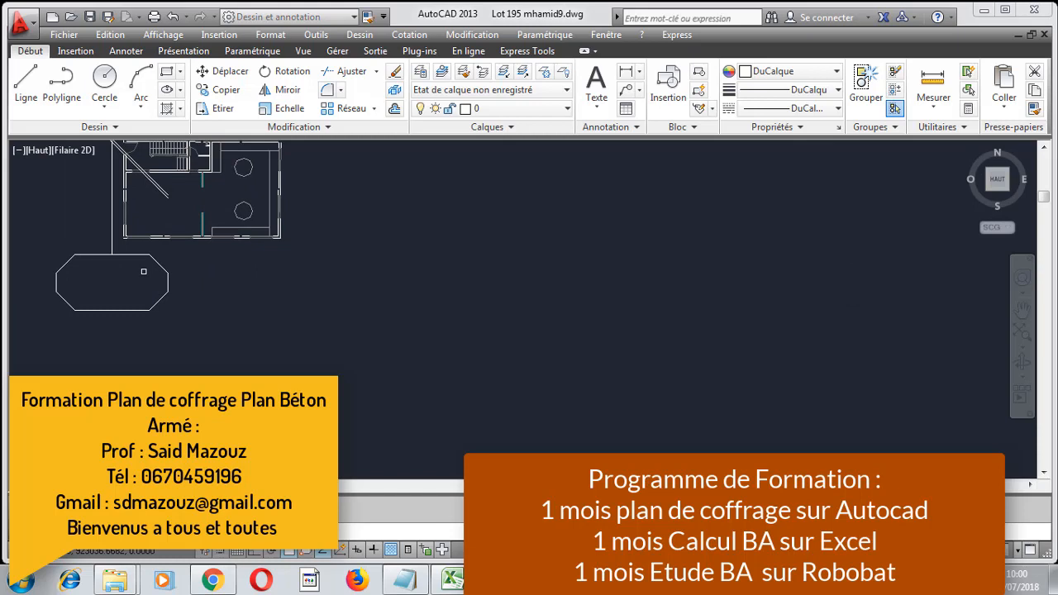
click(140, 303)
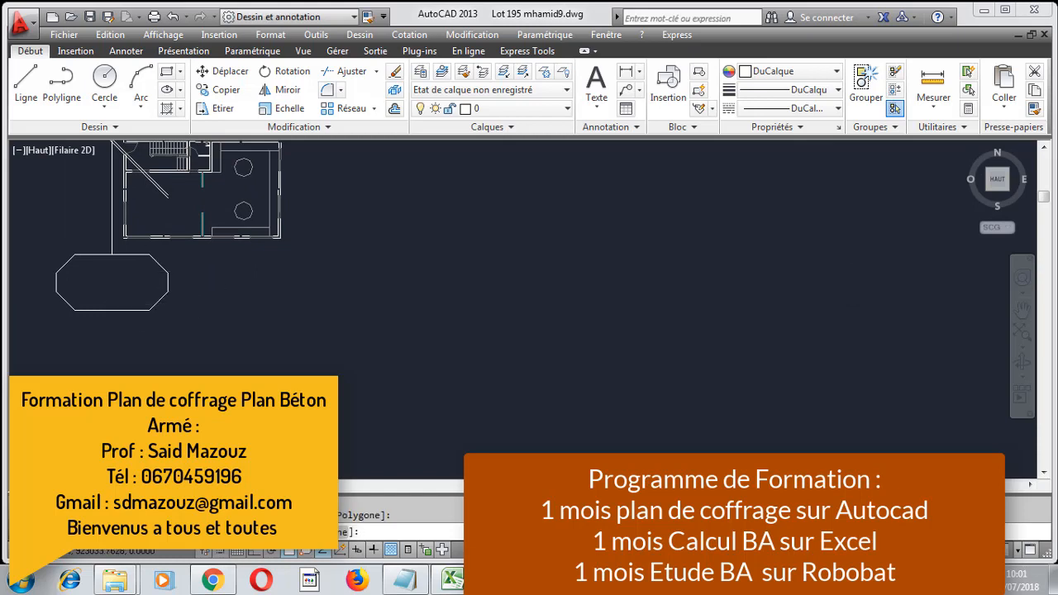
click(126, 175)
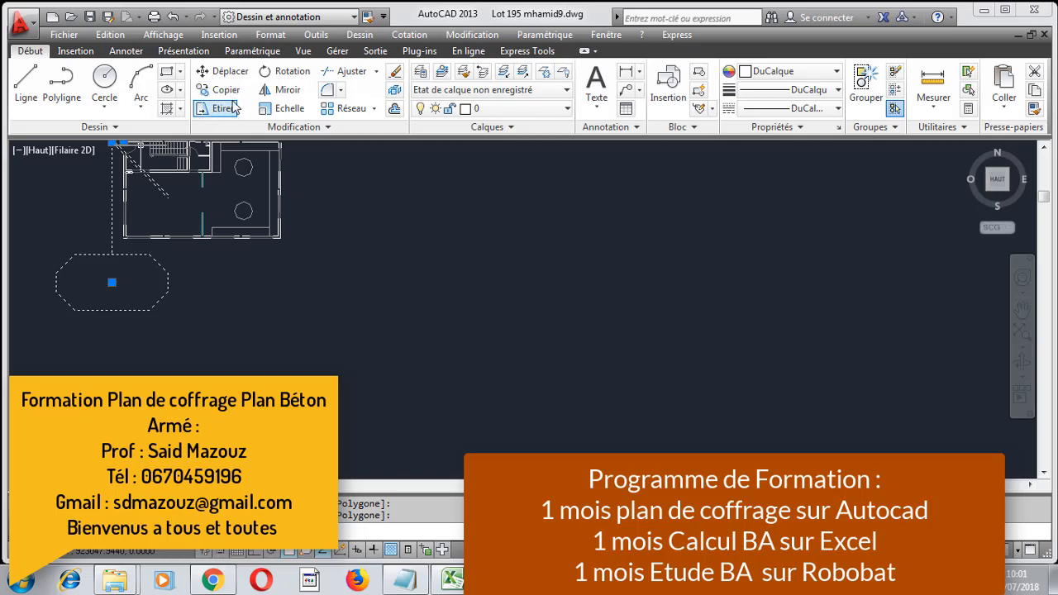
key(Delete)
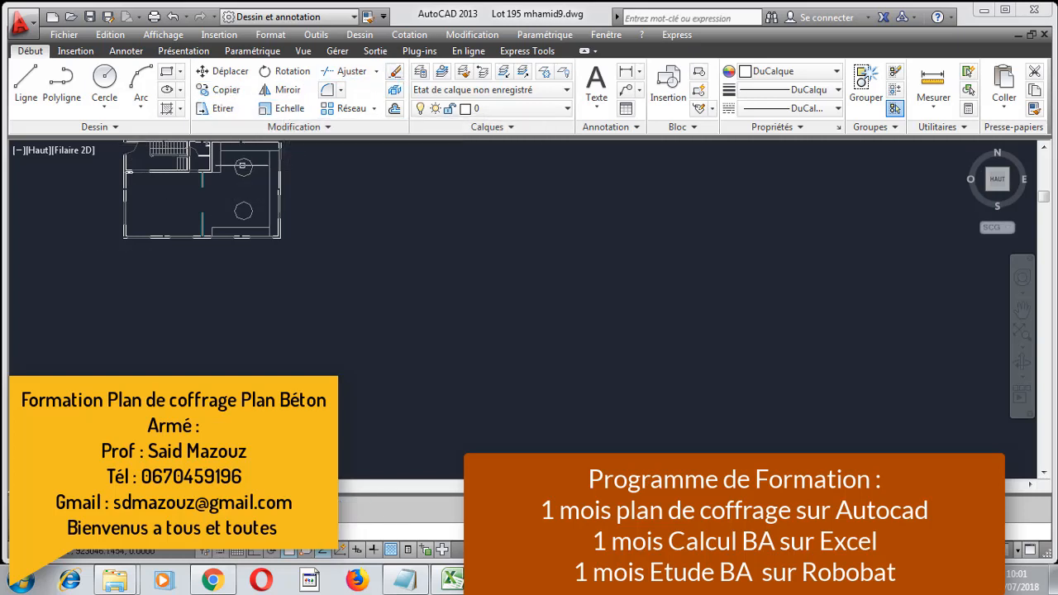
- Add a vertical linear dimension to the corner column's outer side in the scaled plan
scroll(215, 172, up, 8)
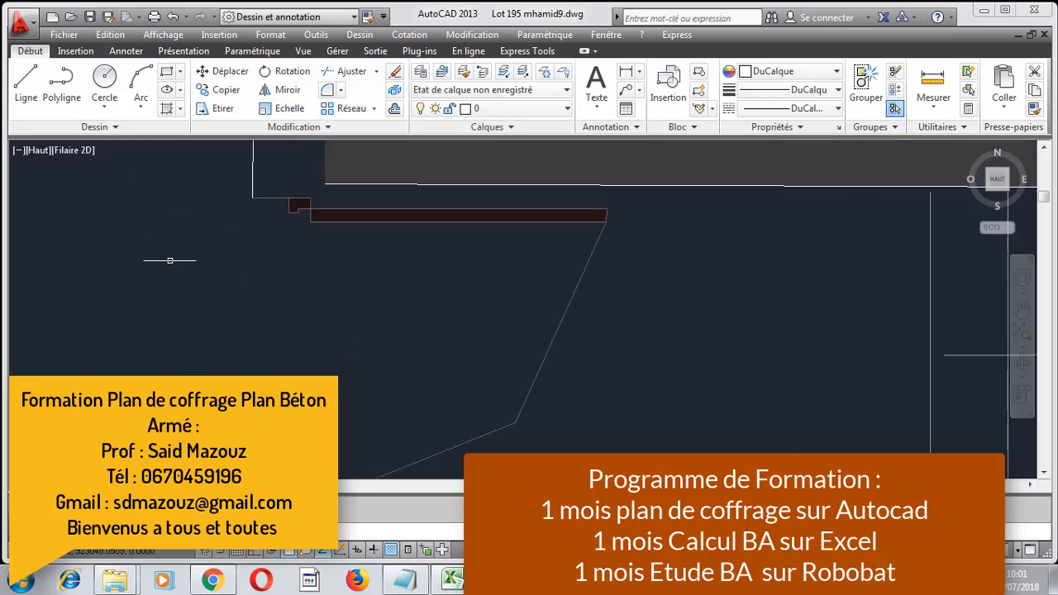
middle_drag(200, 188, 205, 276)
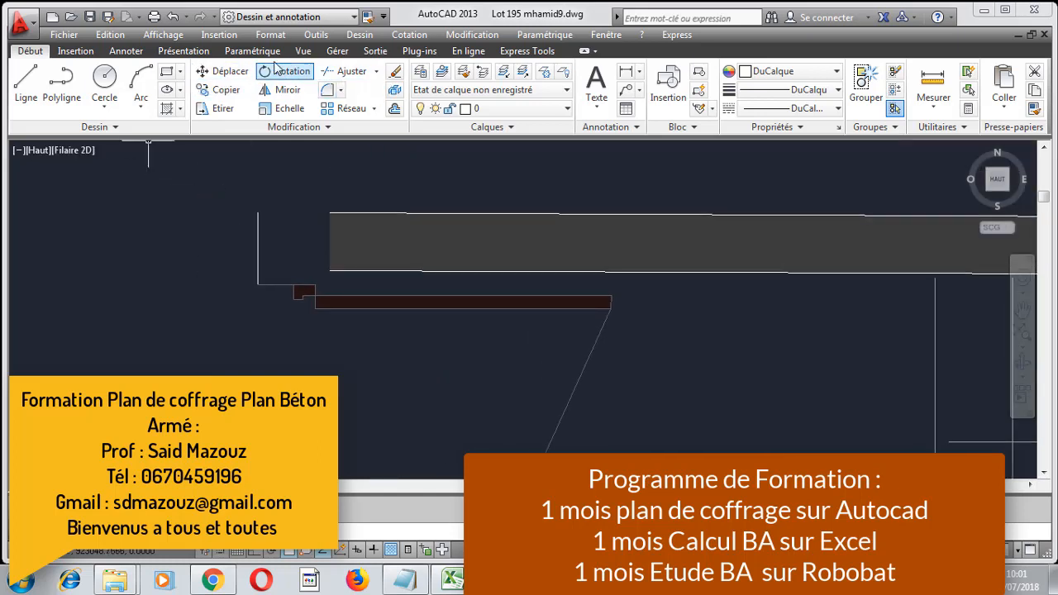
click(126, 51)
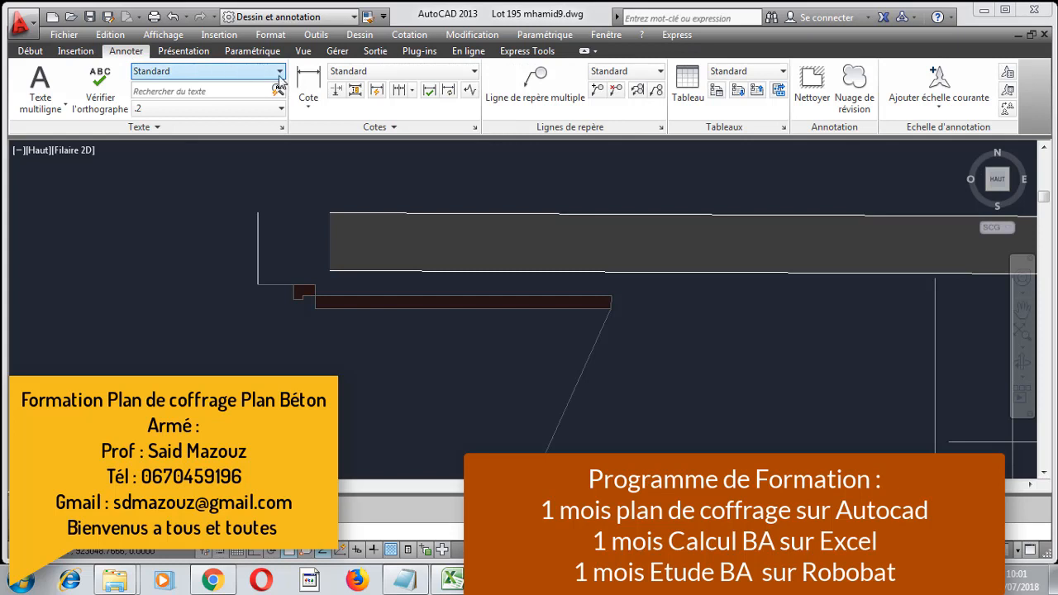
click(308, 83)
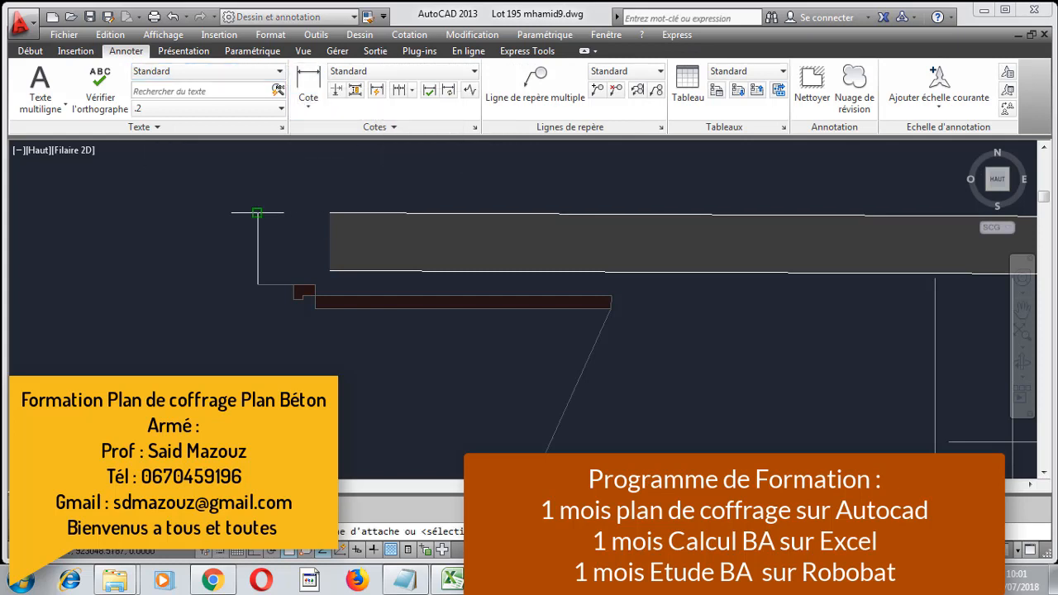
click(257, 213)
click(258, 283)
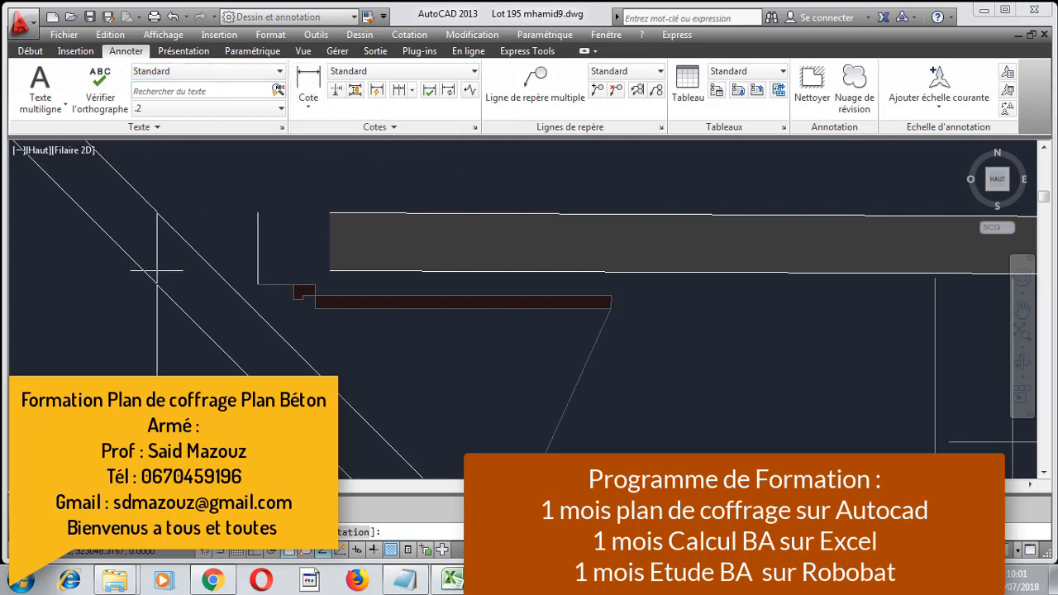
scroll(157, 270, down, 8)
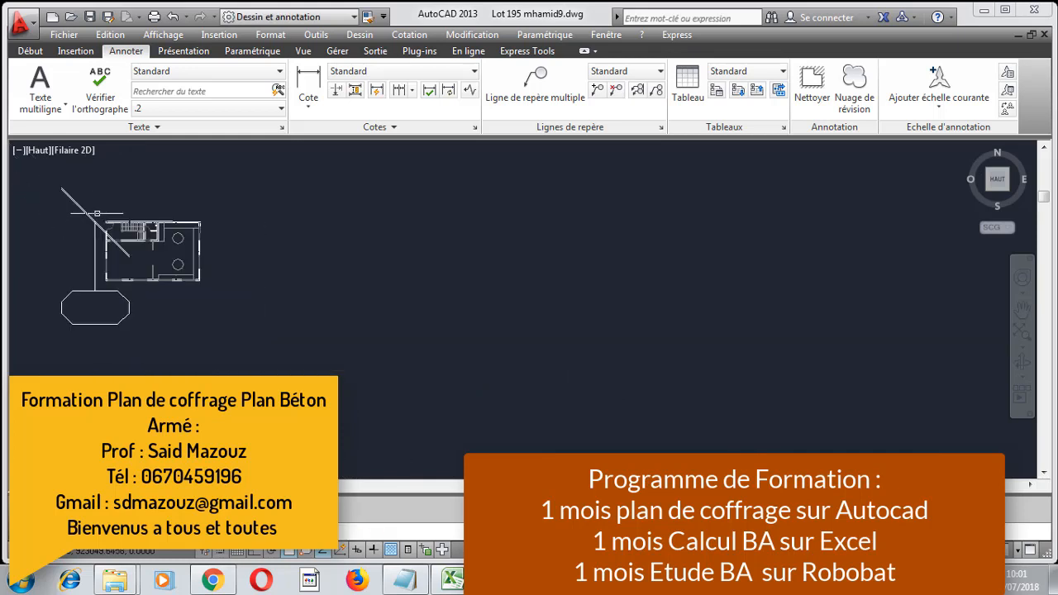
scroll(75, 289, down, 2)
scroll(88, 268, up, 4)
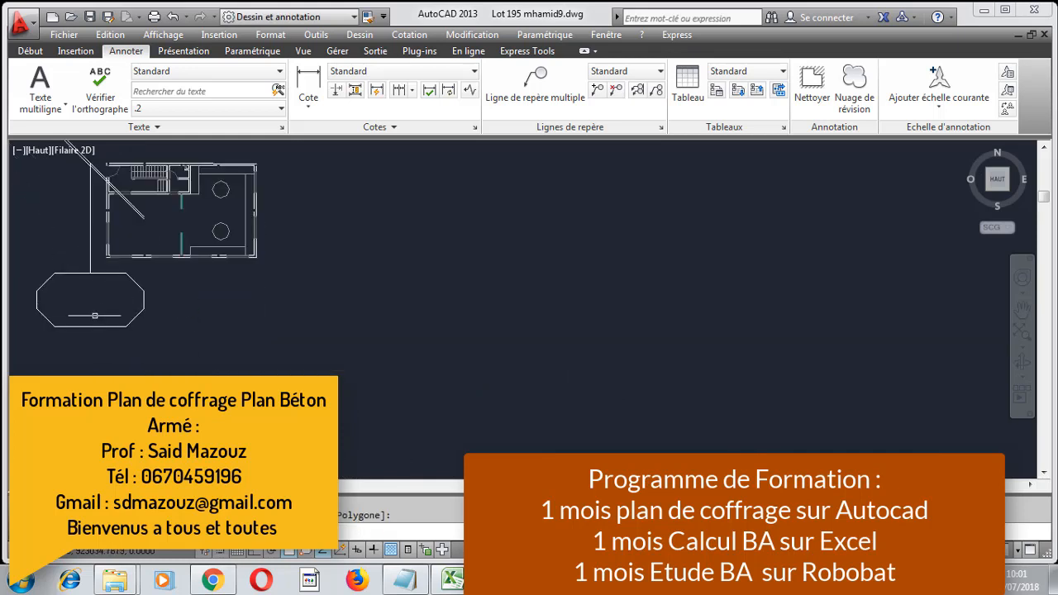
- Select and delete the oversized test dimension beside the scaled plan
click(143, 309)
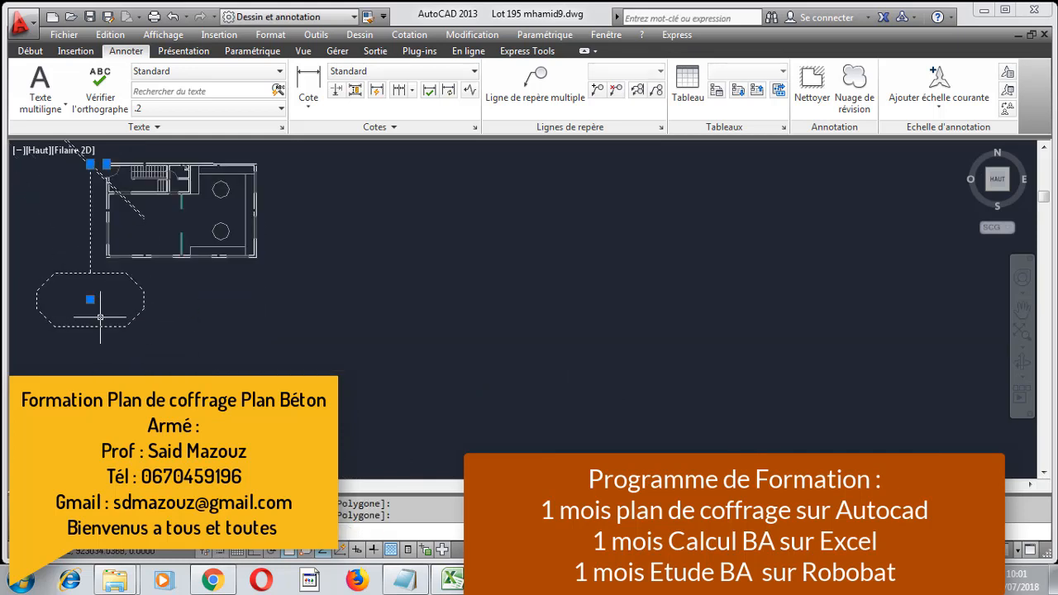
key(Escape)
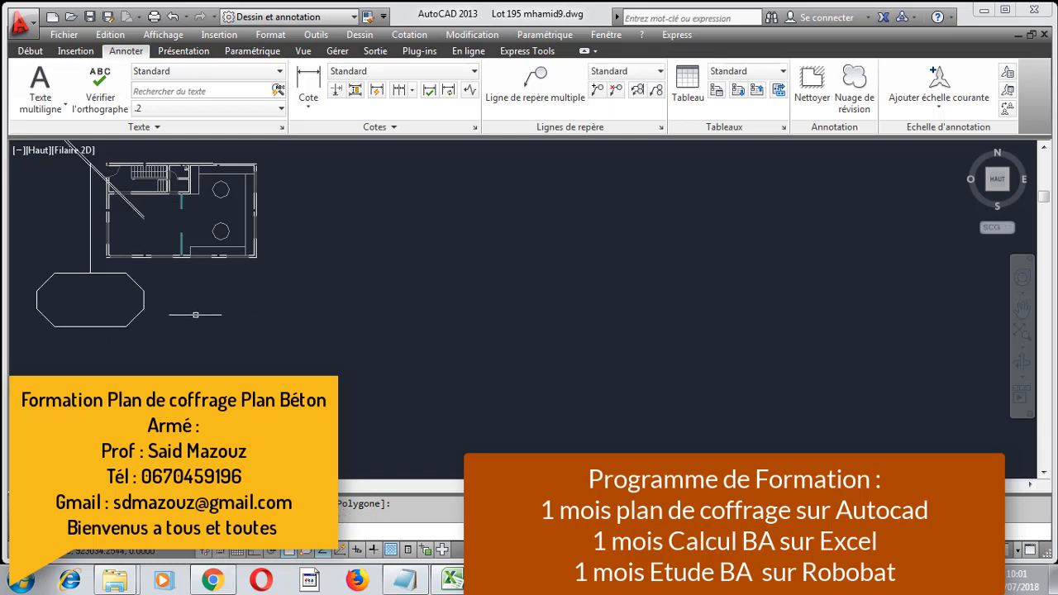
click(100, 340)
click(100, 340)
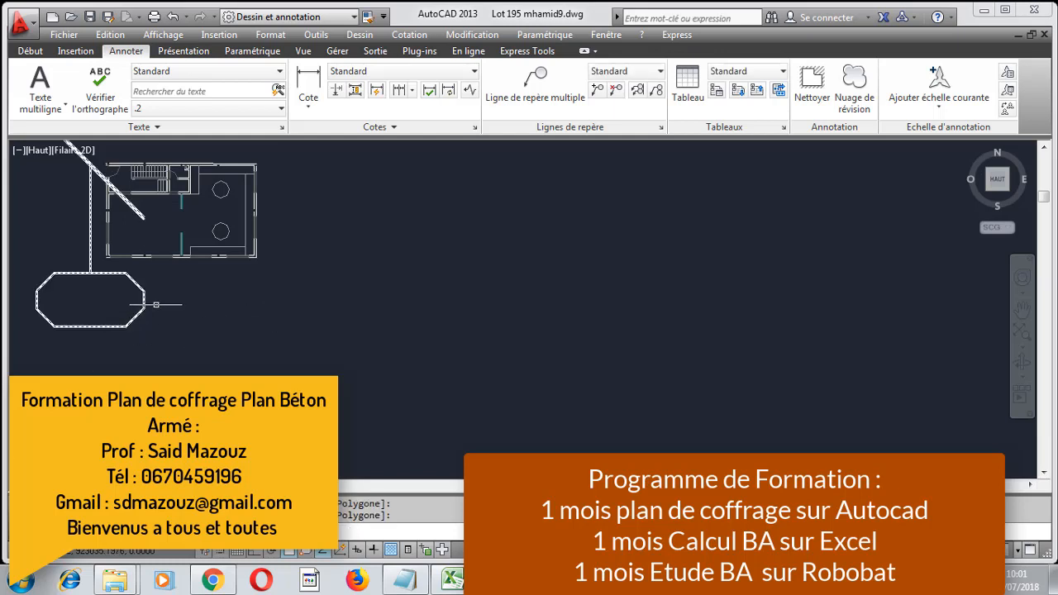
click(157, 336)
click(88, 310)
key(Escape)
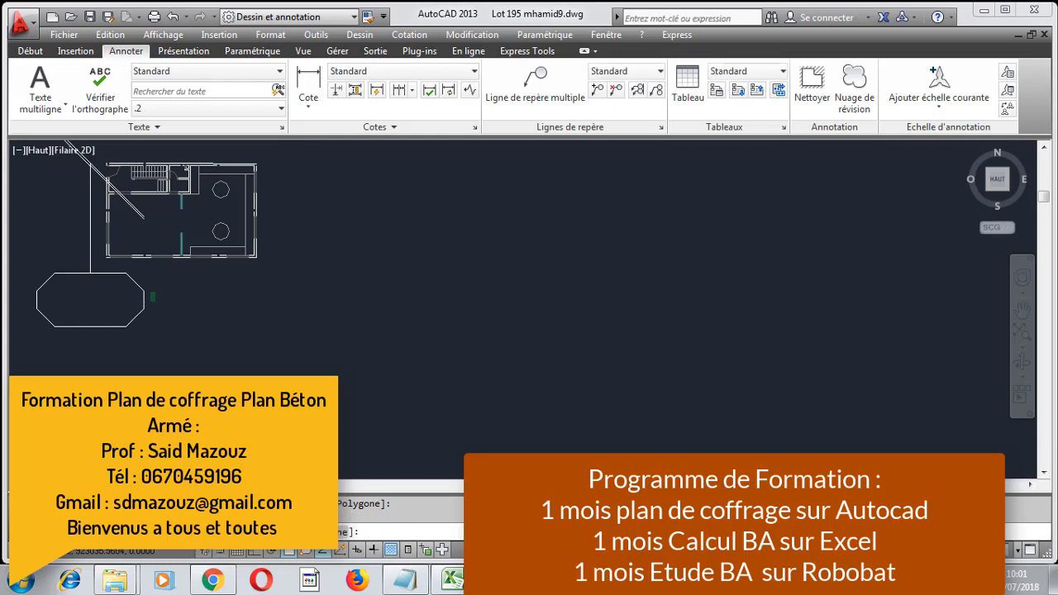
click(119, 328)
key(Delete)
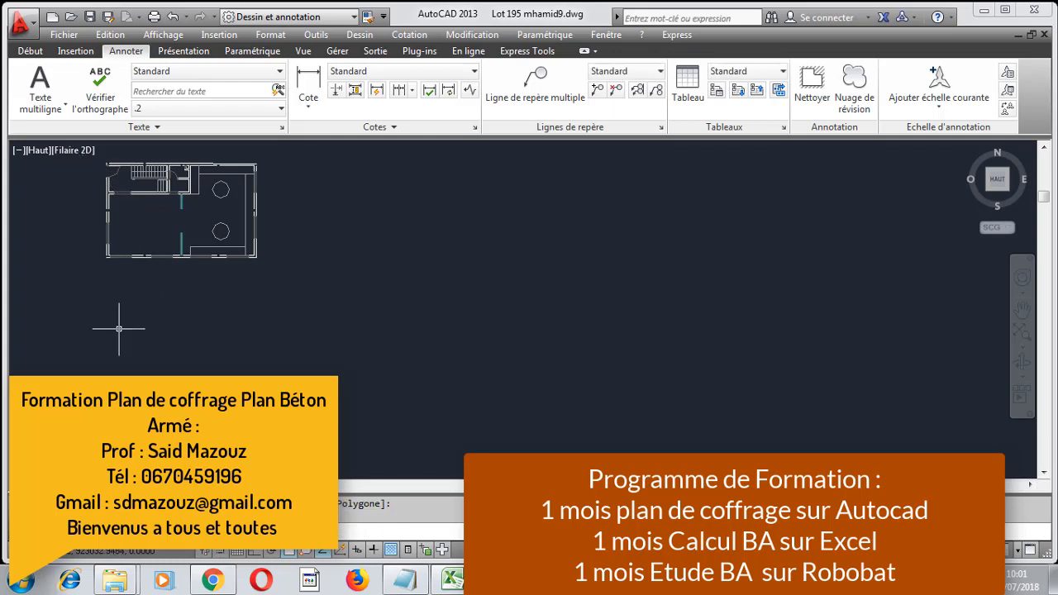
- Set the linear dimension precision to 0.00 in the current overrides of the Standard dimension style
click(362, 72)
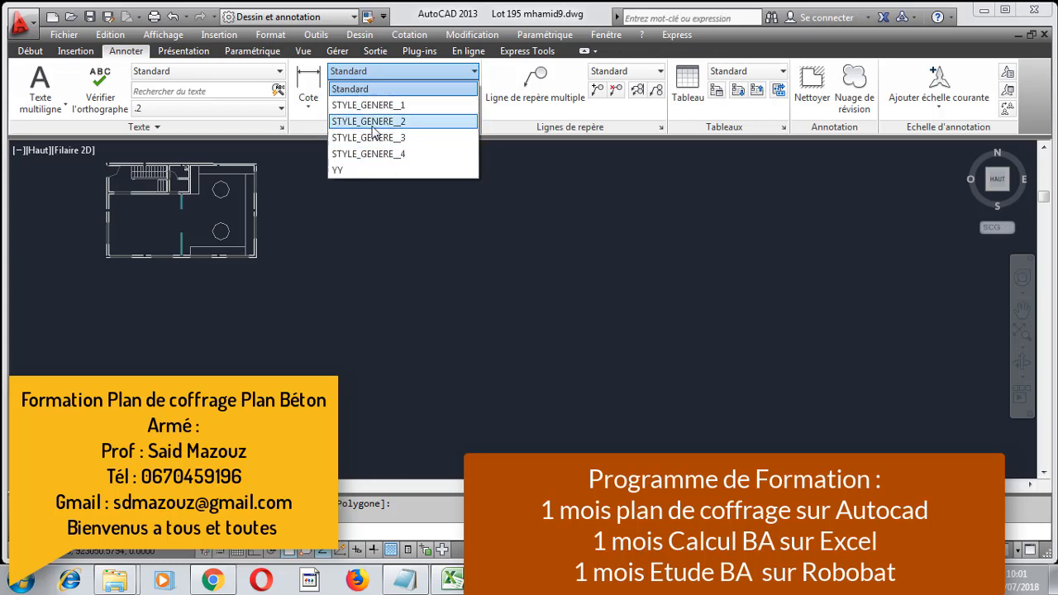
click(383, 88)
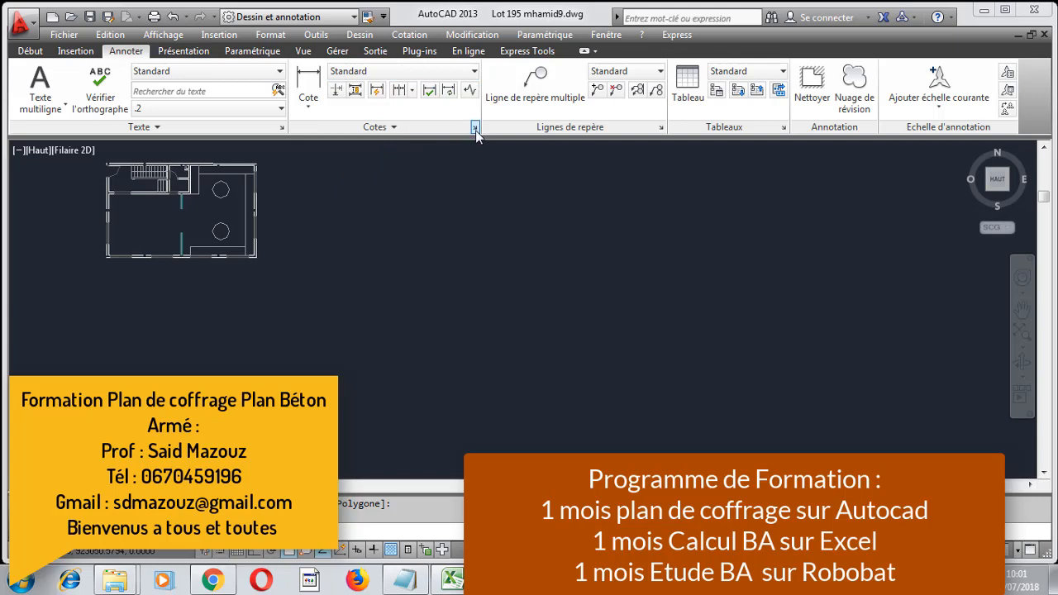
click(476, 127)
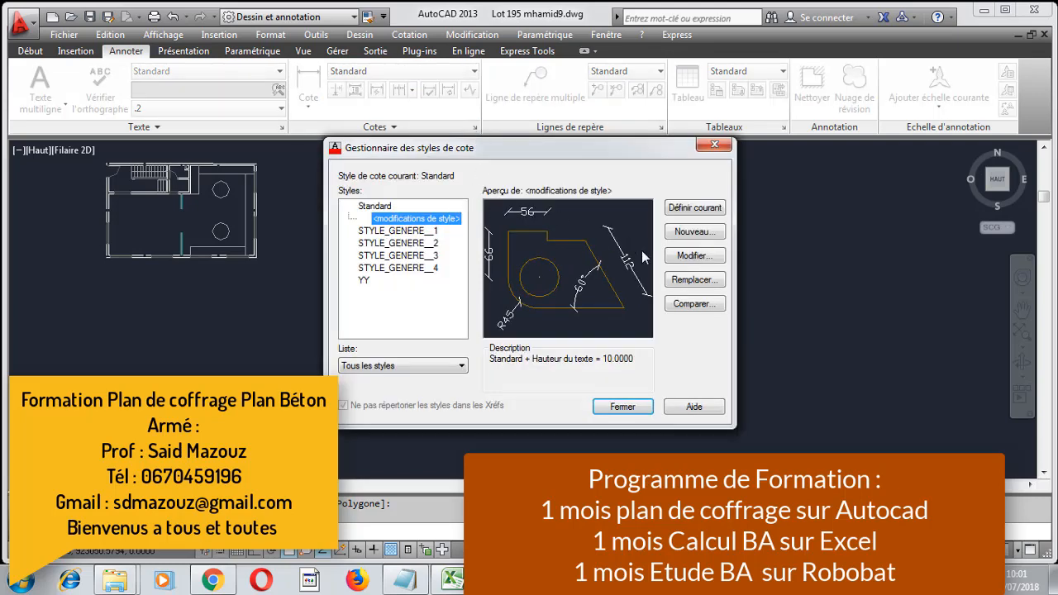
click(683, 262)
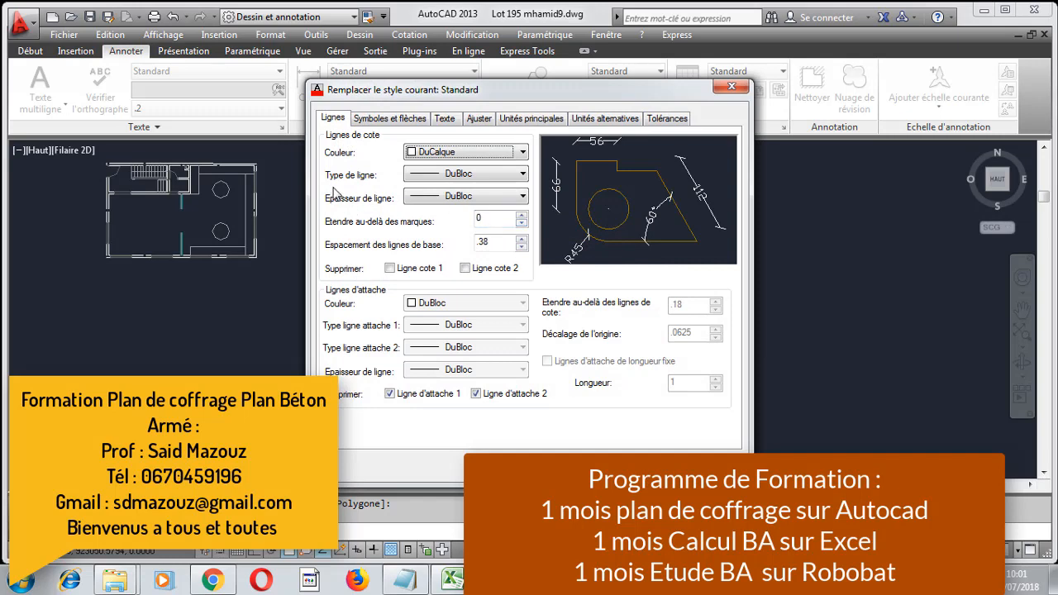
click(502, 120)
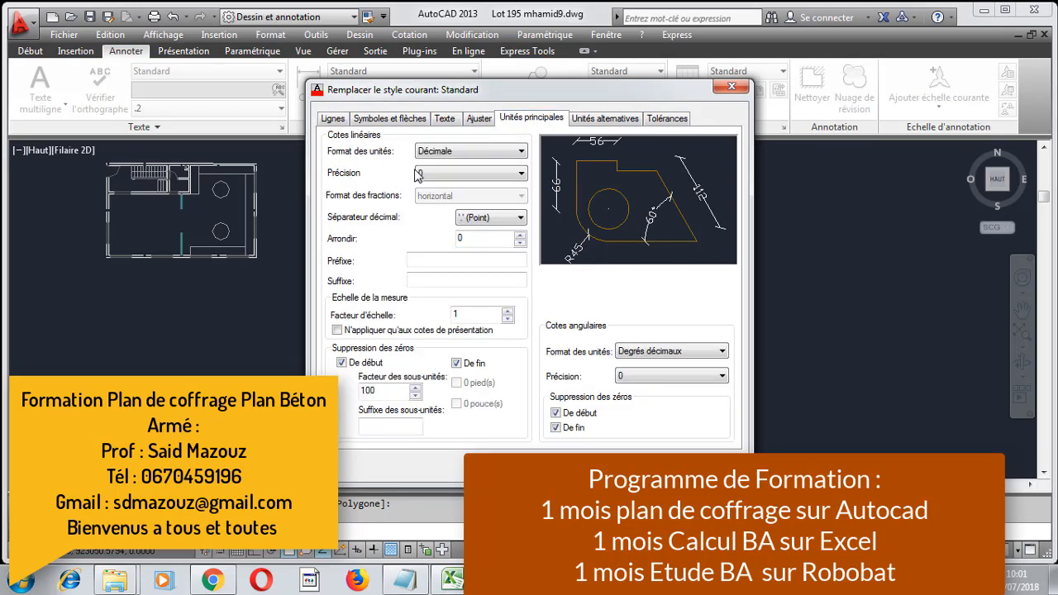
click(472, 175)
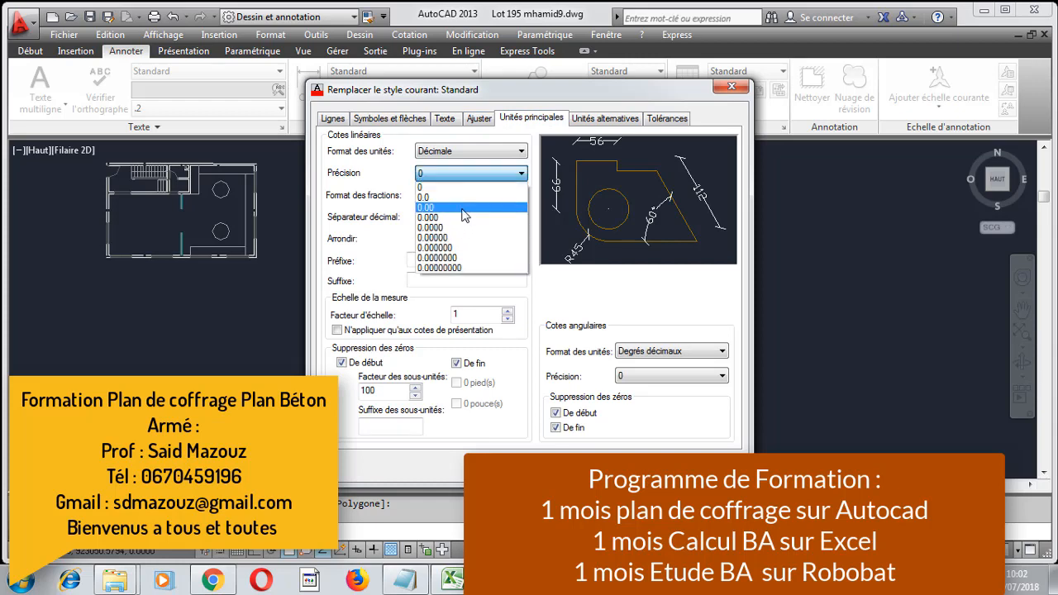
click(464, 208)
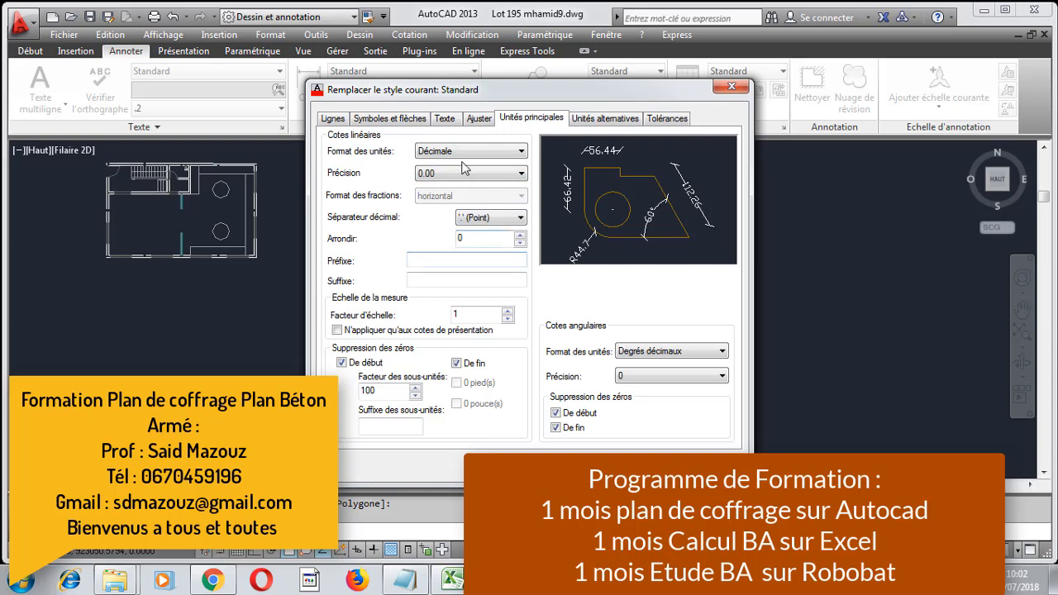
- Set the overall dimension scale of the Standard style overrides to 0.01 and close the dimension style manager
click(595, 123)
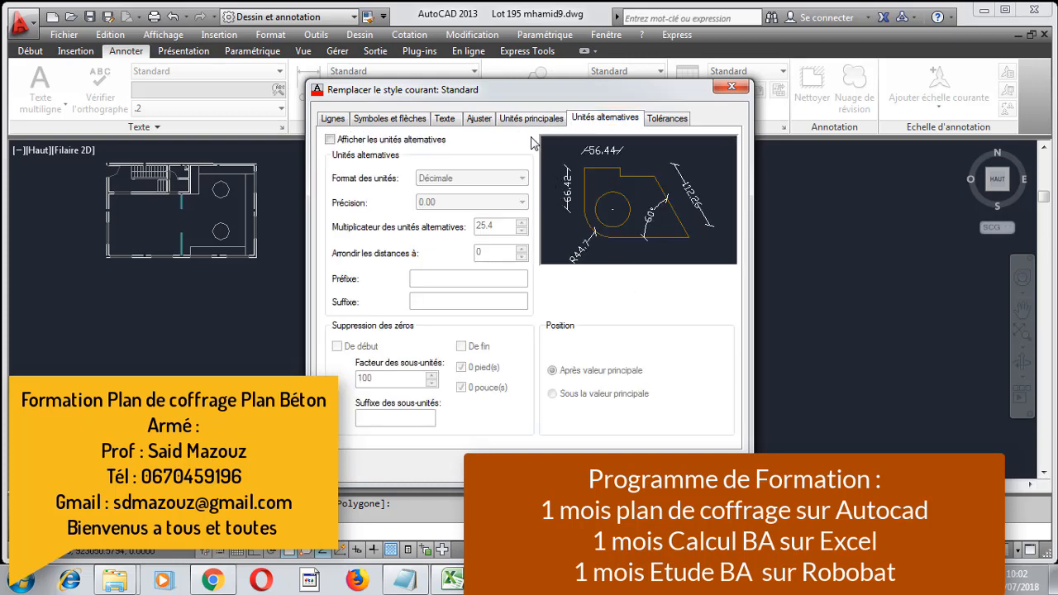
click(477, 121)
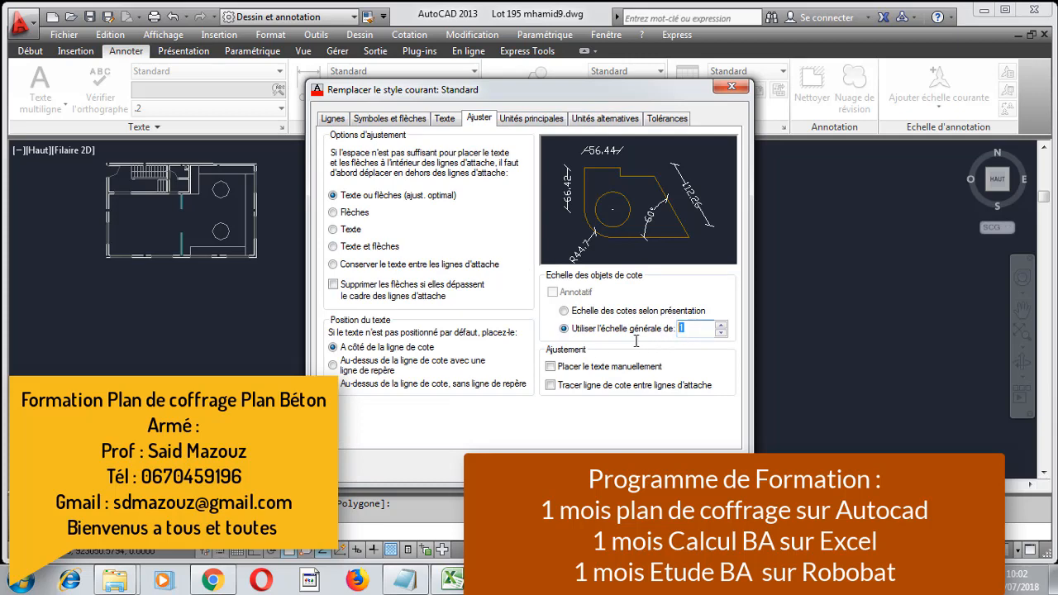
mouse_move(637, 334)
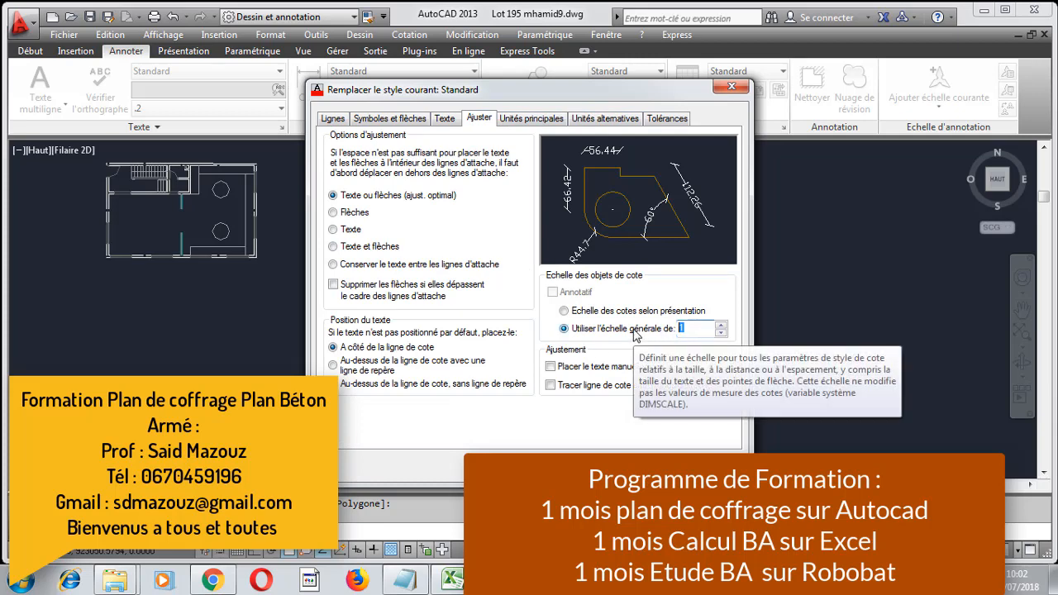
text(0.0)
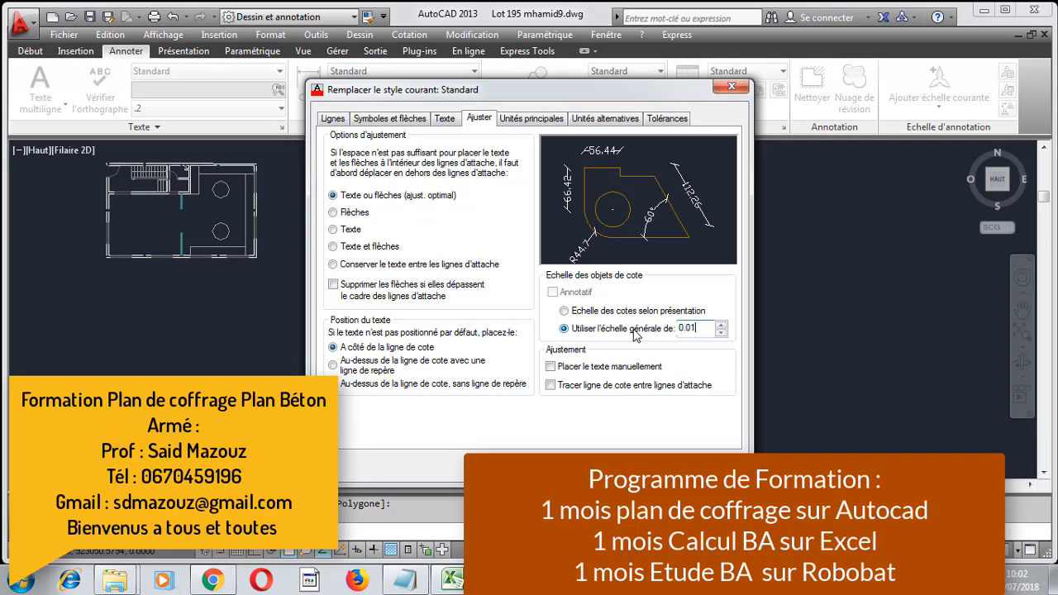
text(1)
key(Return)
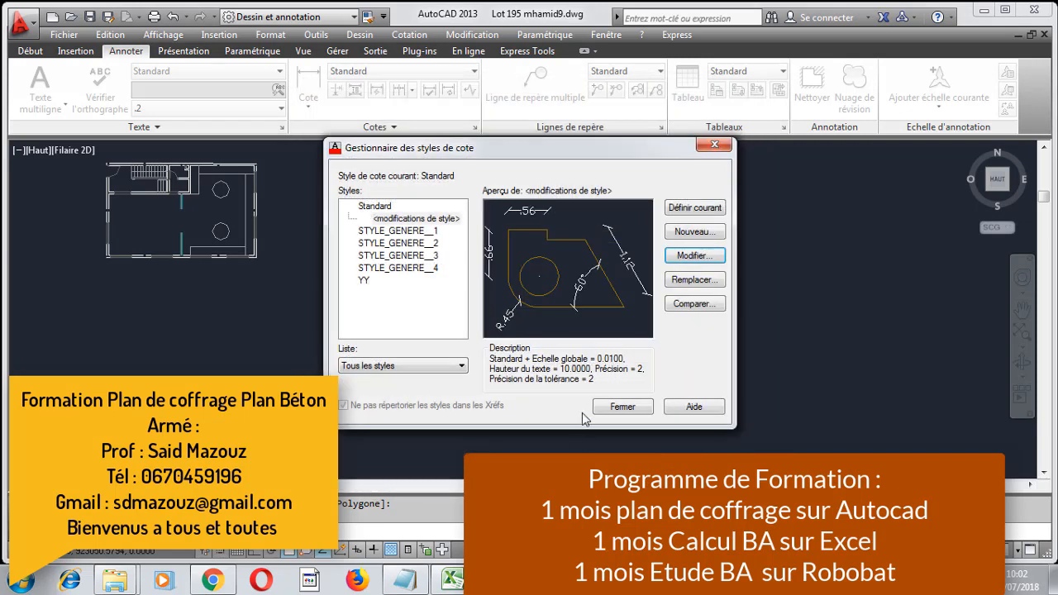
click(622, 406)
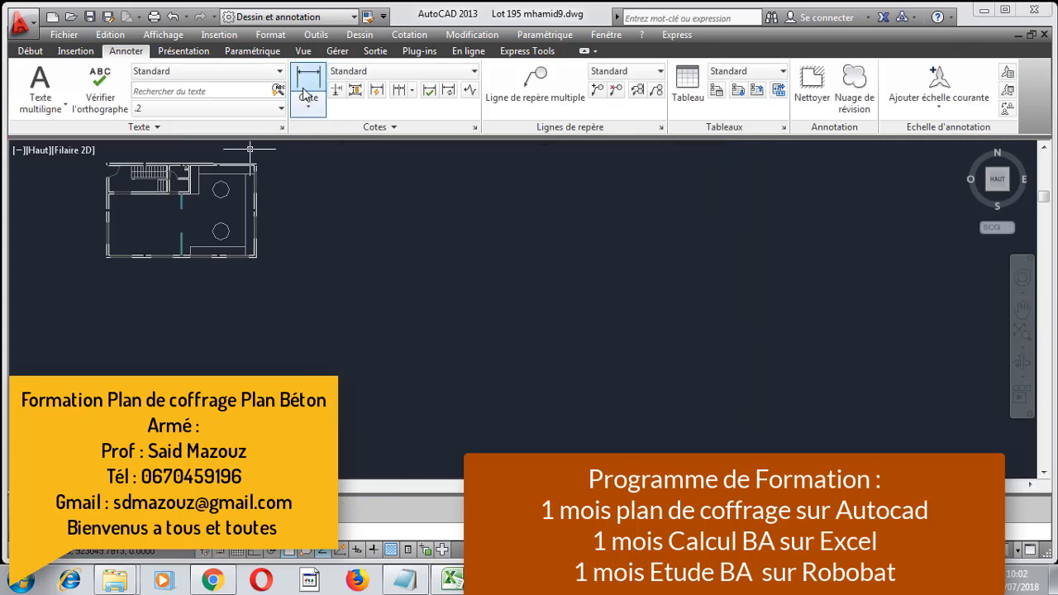
- Add a vertical linear dimension to the outer side of the scaled plan's upper-left corner column
click(309, 83)
scroll(249, 149, up, 6)
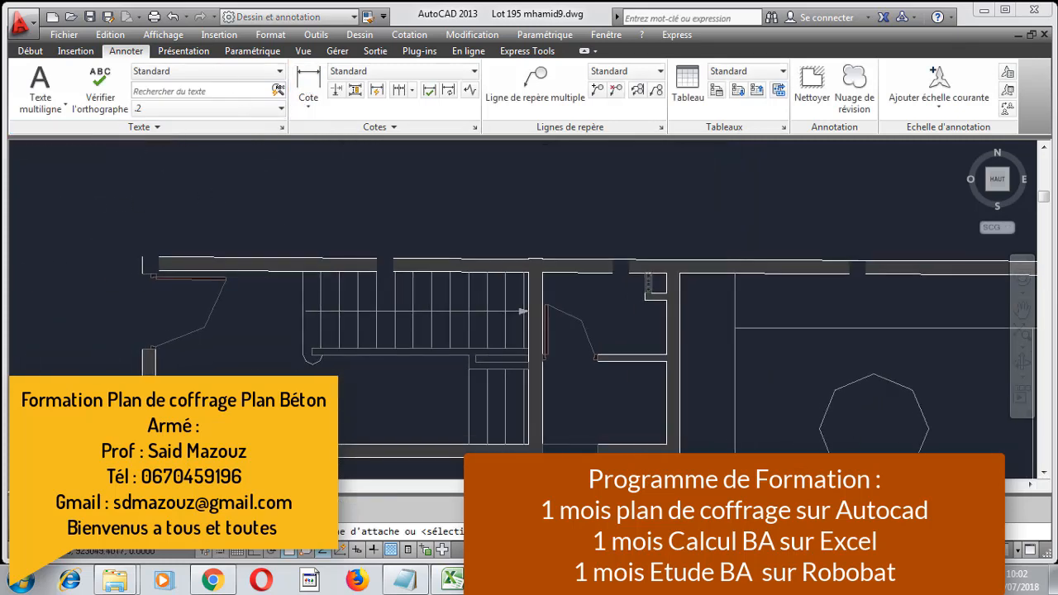
scroll(327, 256, up, 5)
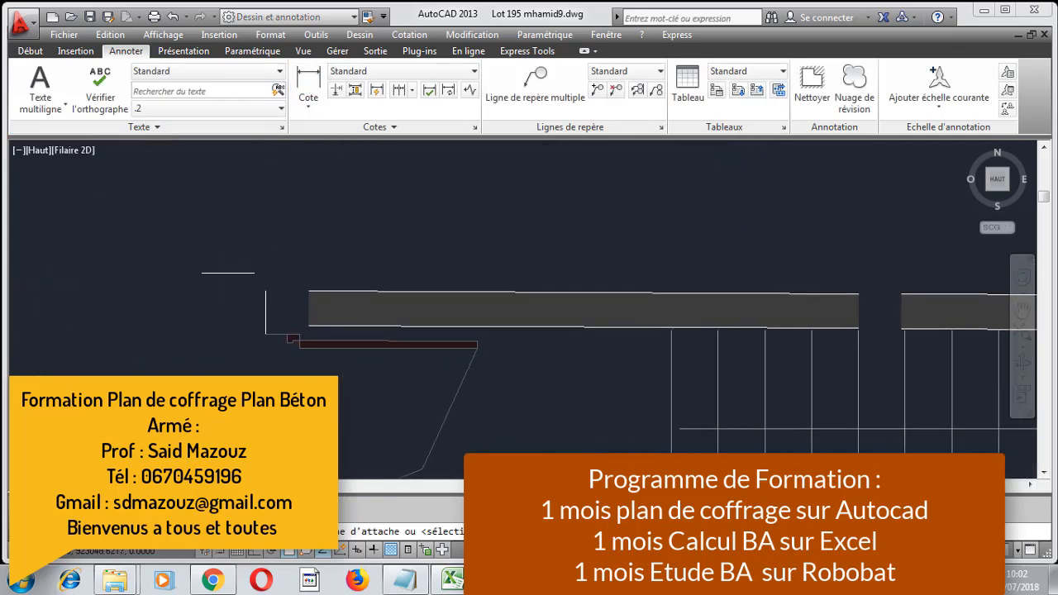
click(370, 341)
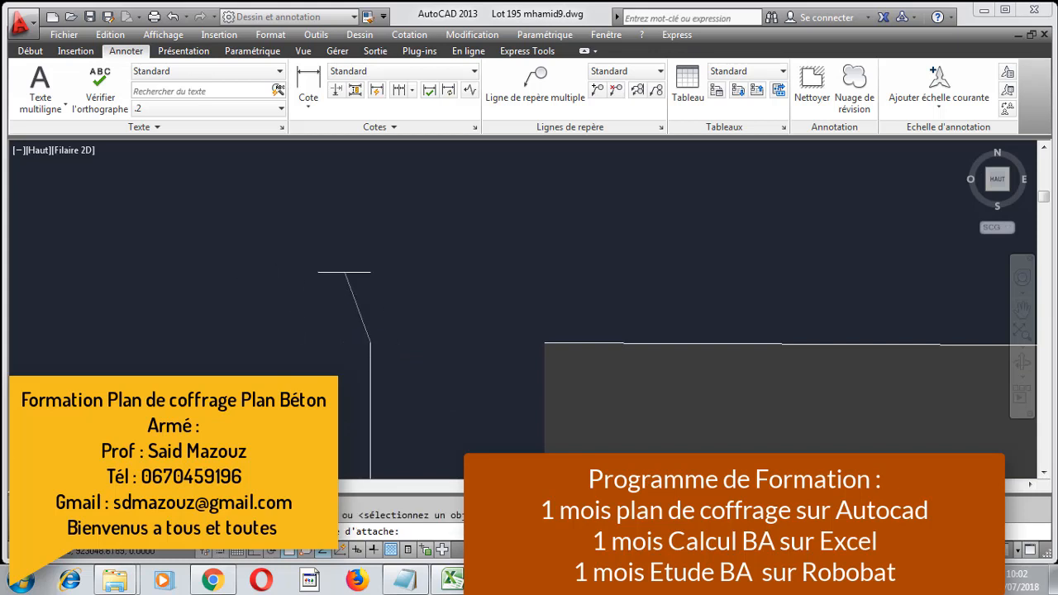
scroll(345, 272, down, 5)
click(354, 369)
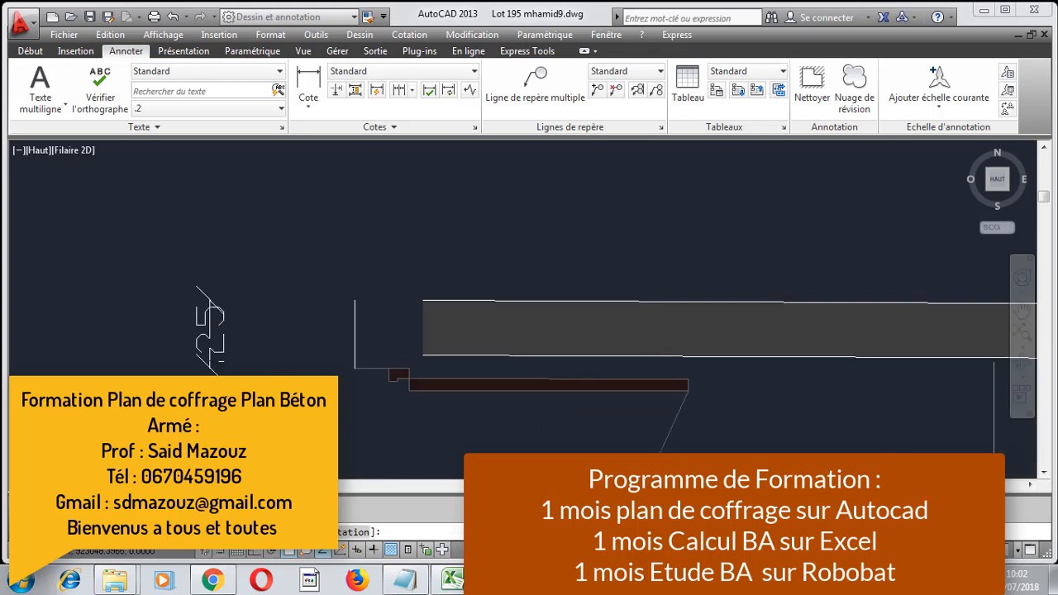
scroll(191, 379, up, 2)
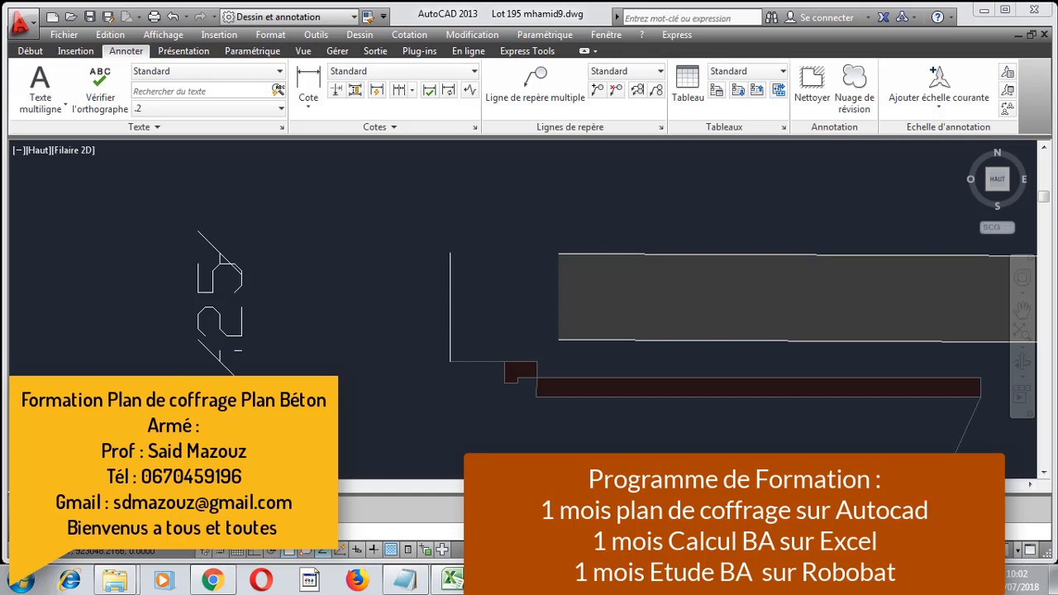
- Delete the whole scaled ground floor plan together with its column dimension
scroll(139, 315, down, 6)
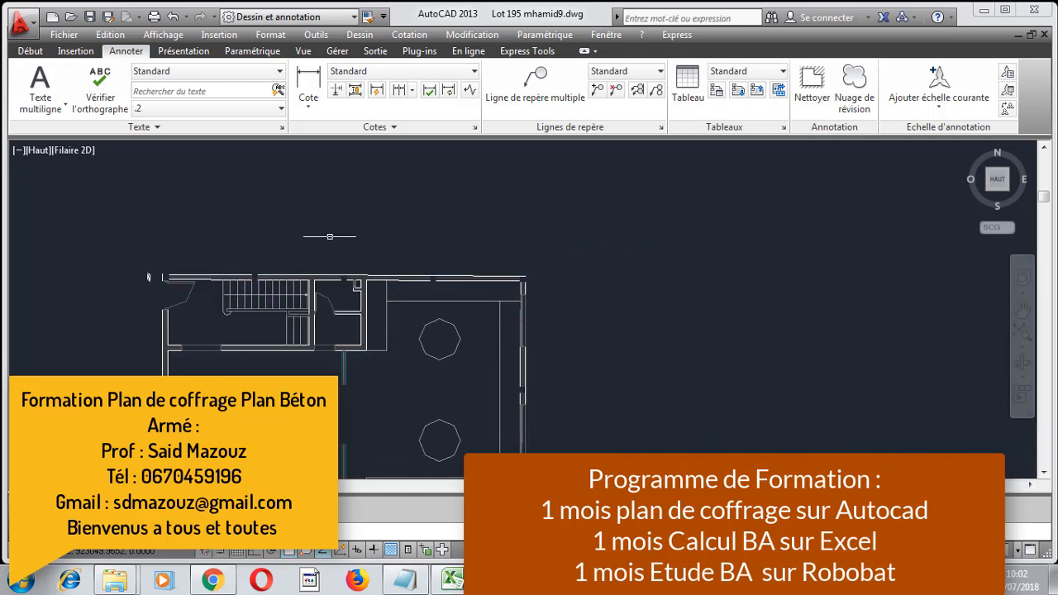
scroll(337, 212, up, 3)
click(339, 194)
click(156, 322)
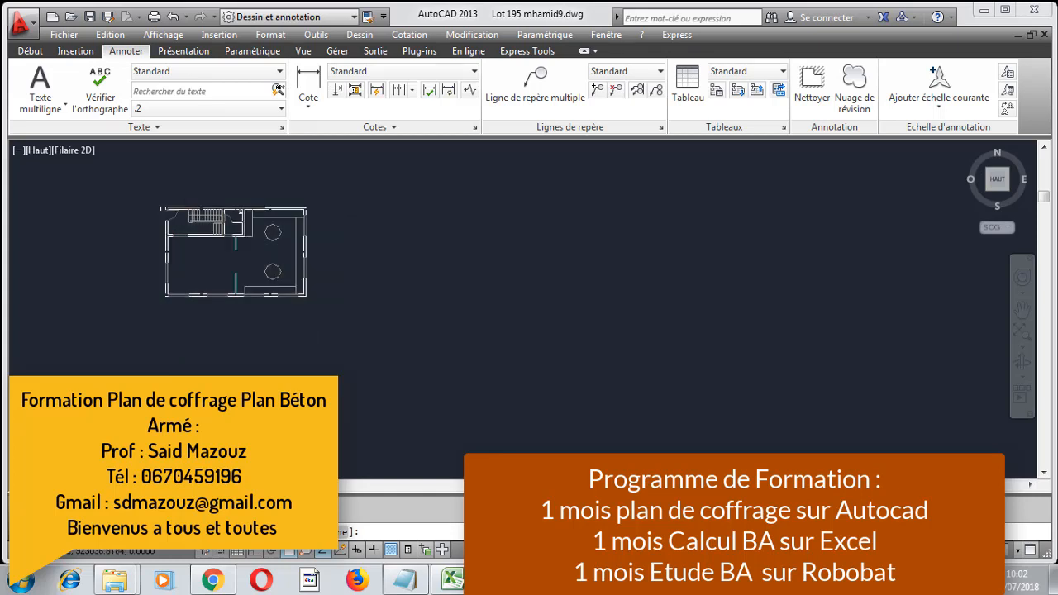
key(Delete)
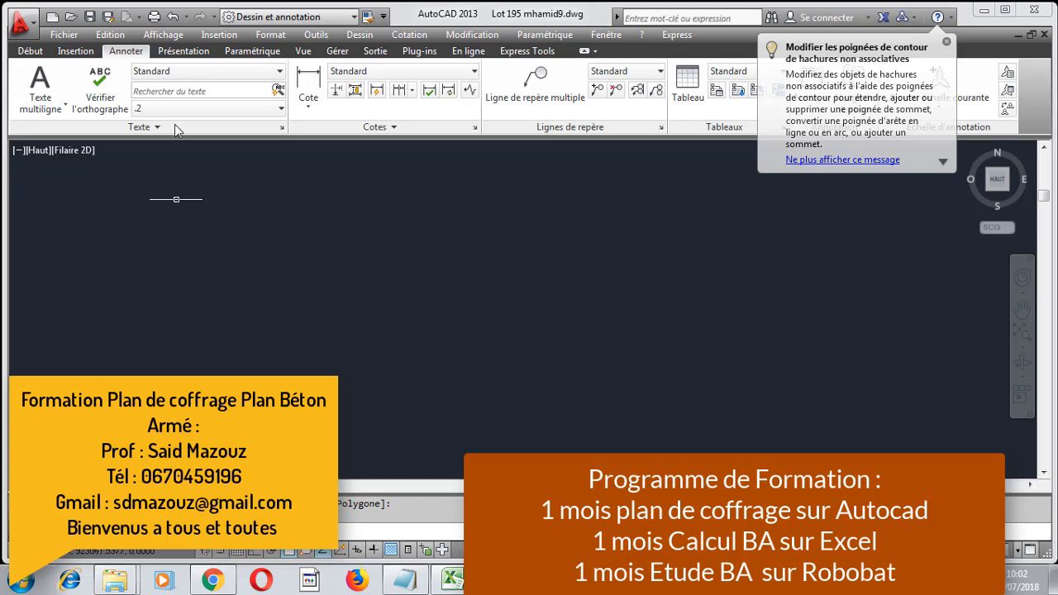
- Copy the row of four original floor plans into the empty space above the originals
scroll(287, 195, down, 3)
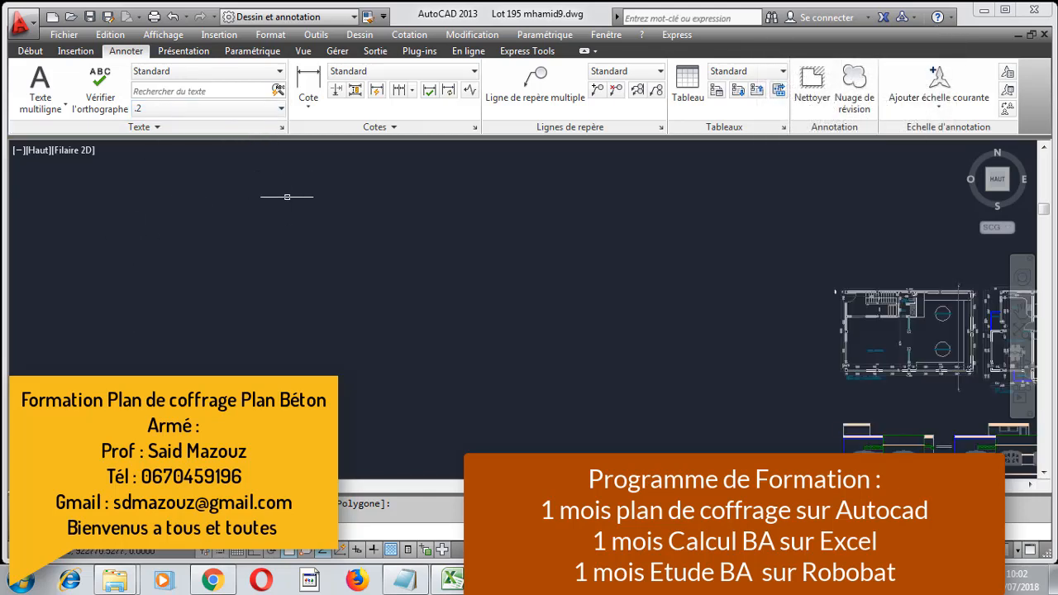
middle_drag(496, 223, 236, 196)
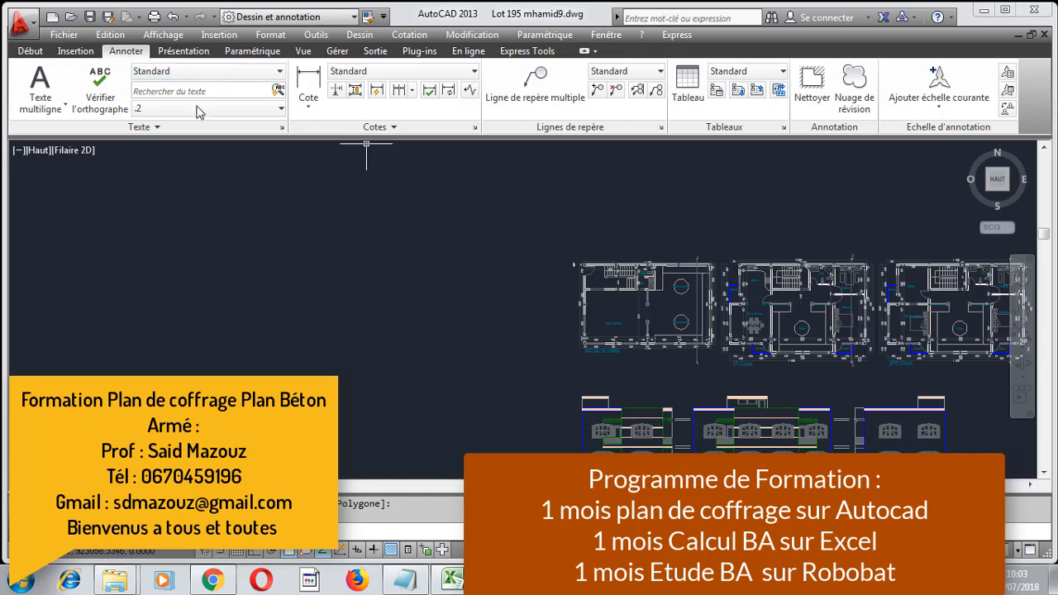
click(30, 51)
scroll(257, 172, down, 5)
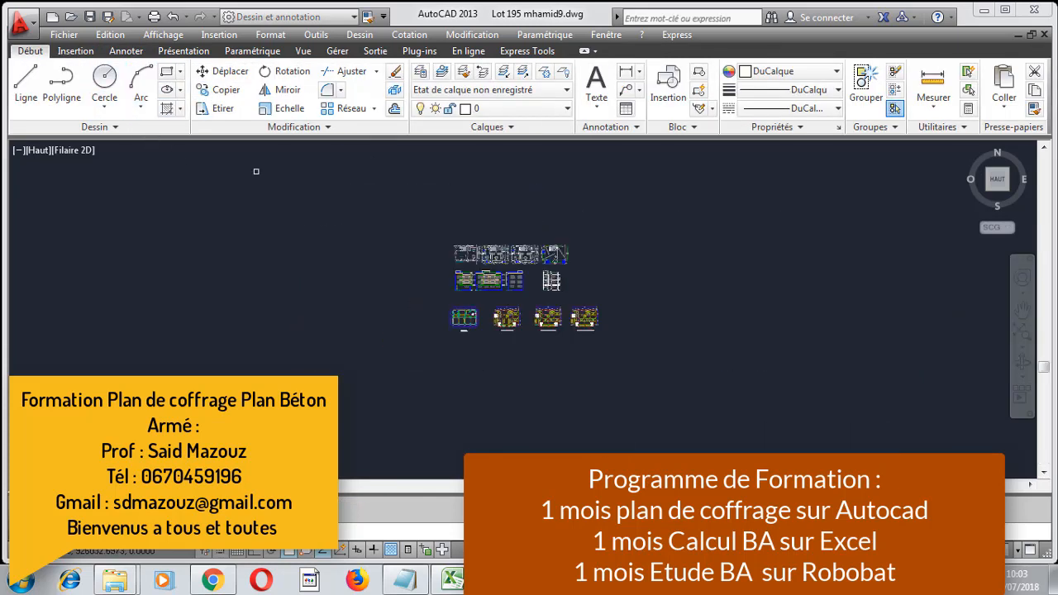
scroll(447, 242, up, 4)
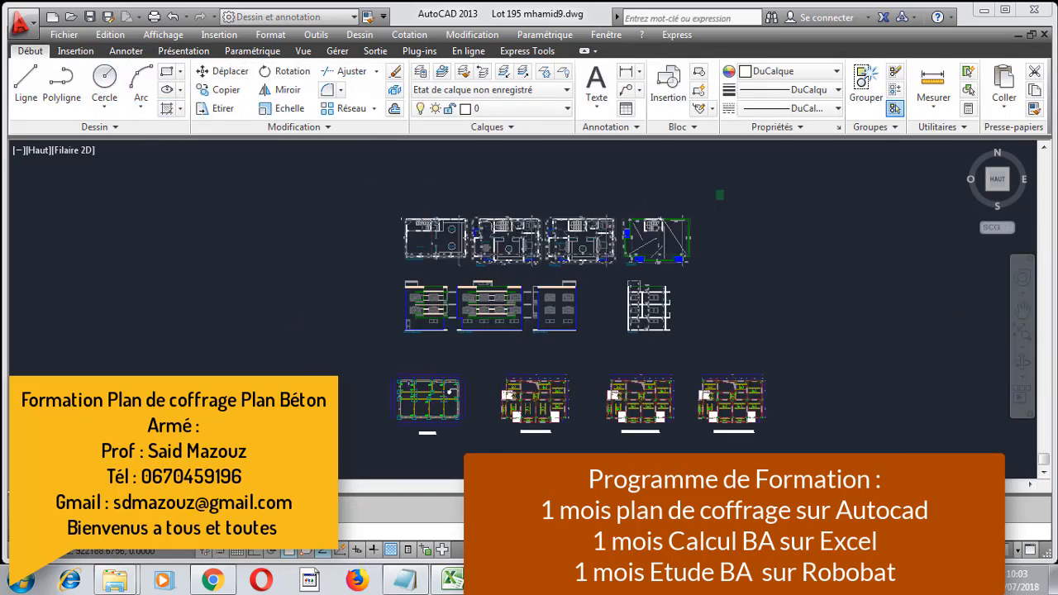
click(332, 271)
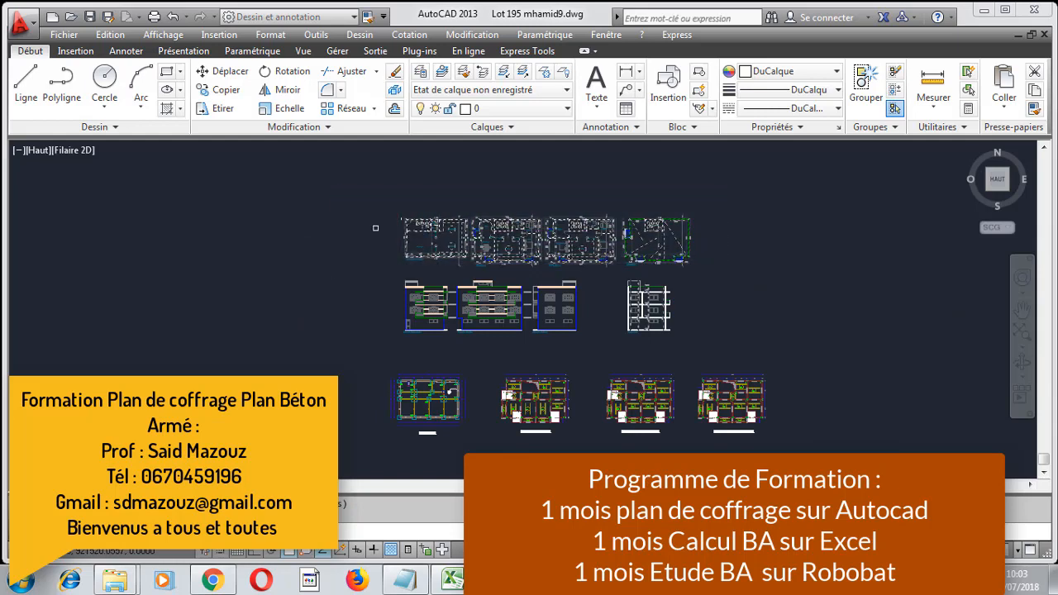
key(Return)
click(411, 264)
scroll(411, 265, down, 2)
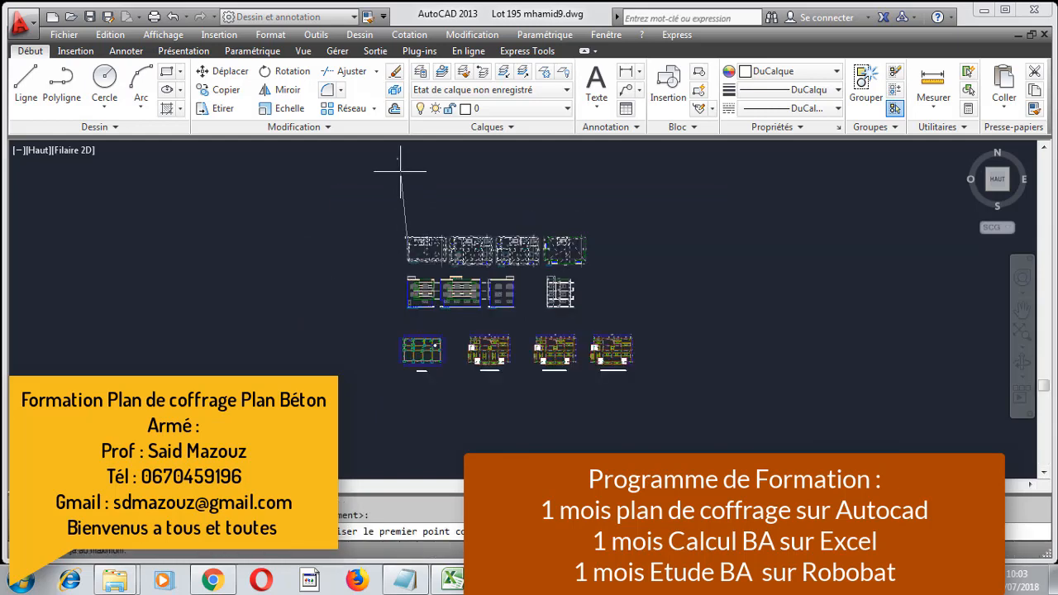
click(401, 167)
key(Escape)
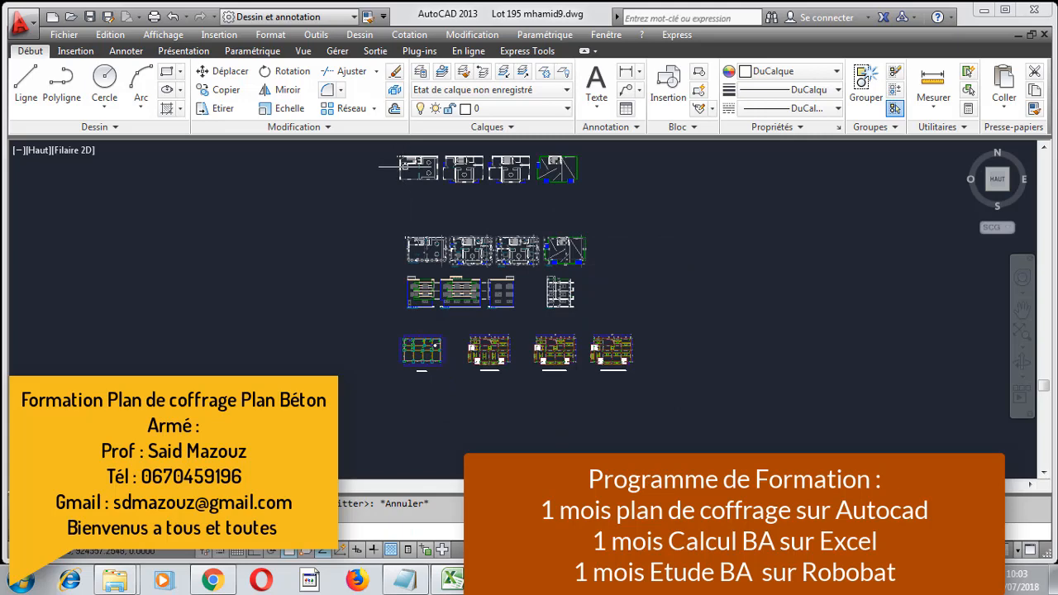
- Create a new layer named RDC
middle_drag(392, 197, 379, 322)
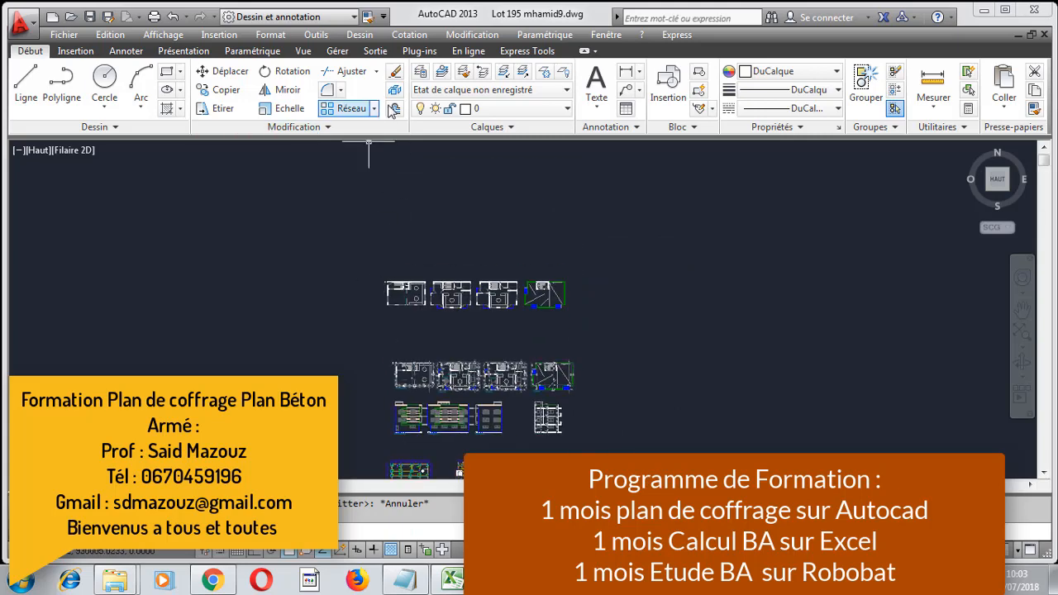
click(421, 74)
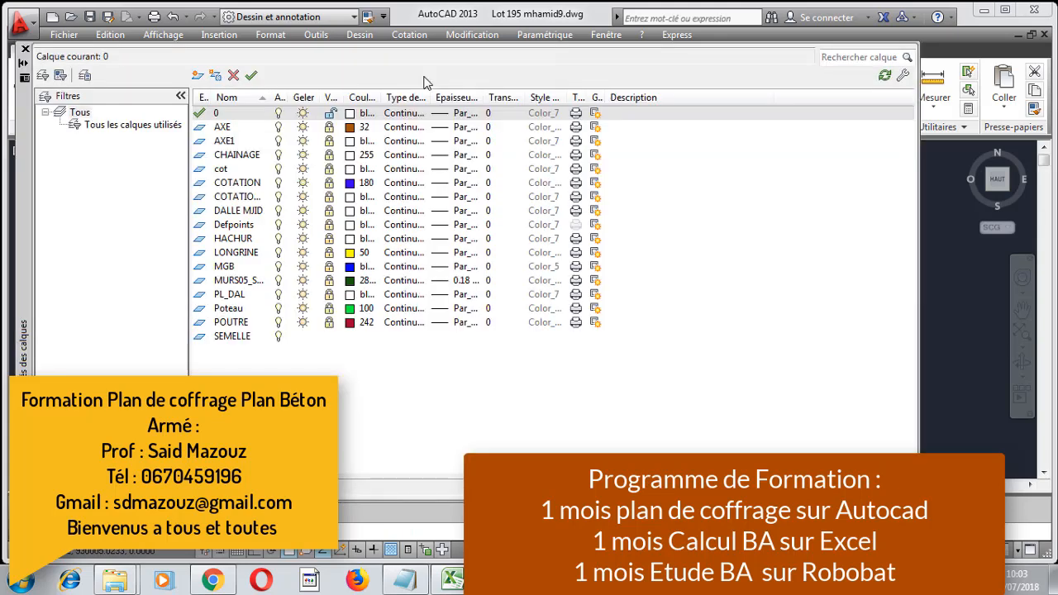
click(197, 75)
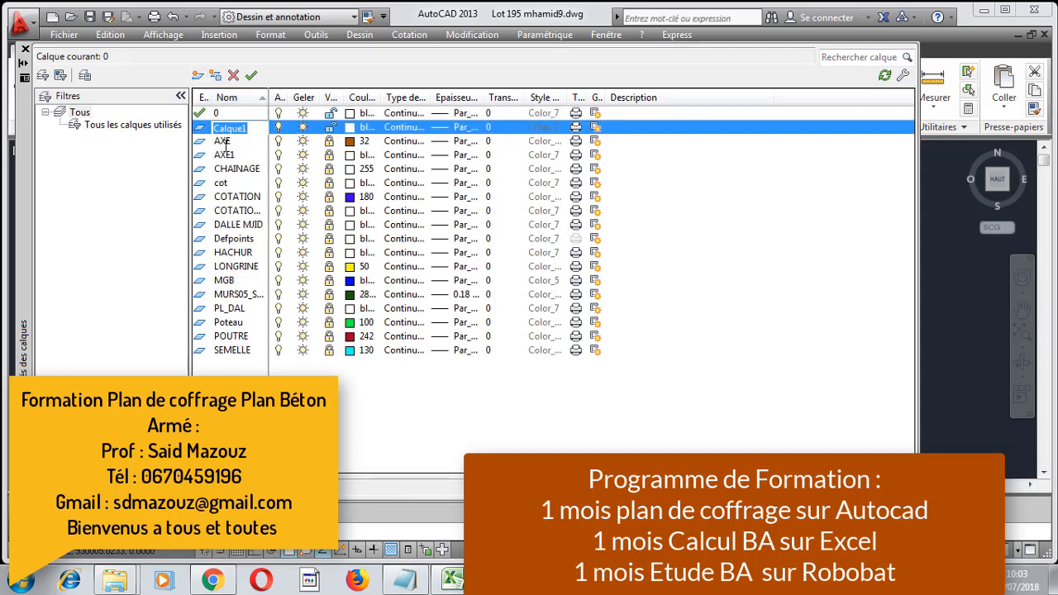
text(RDC)
- Create a second new layer and rename it 1ETG
click(197, 75)
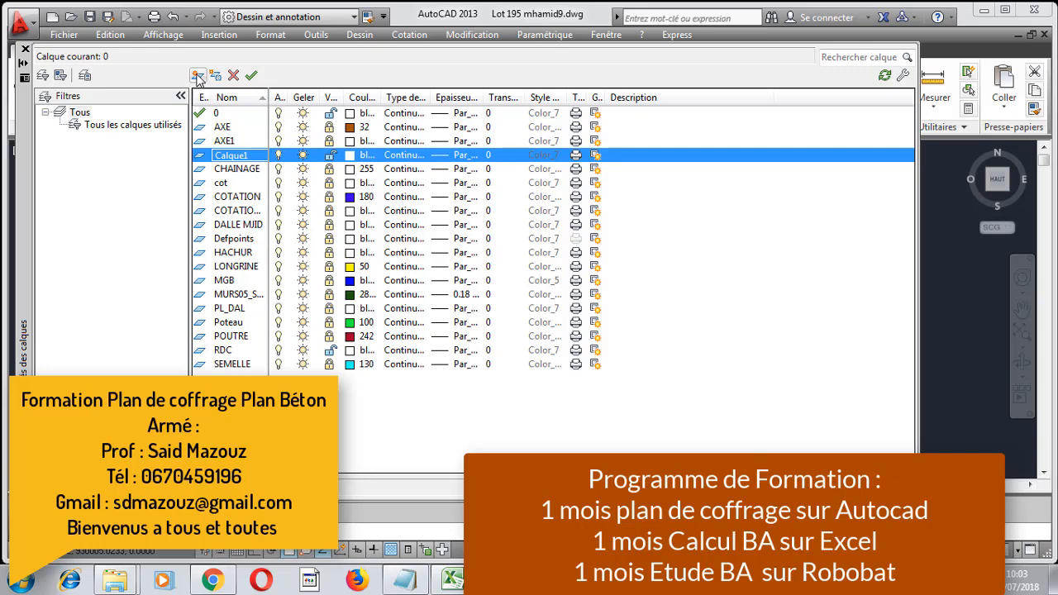
right_click(257, 159)
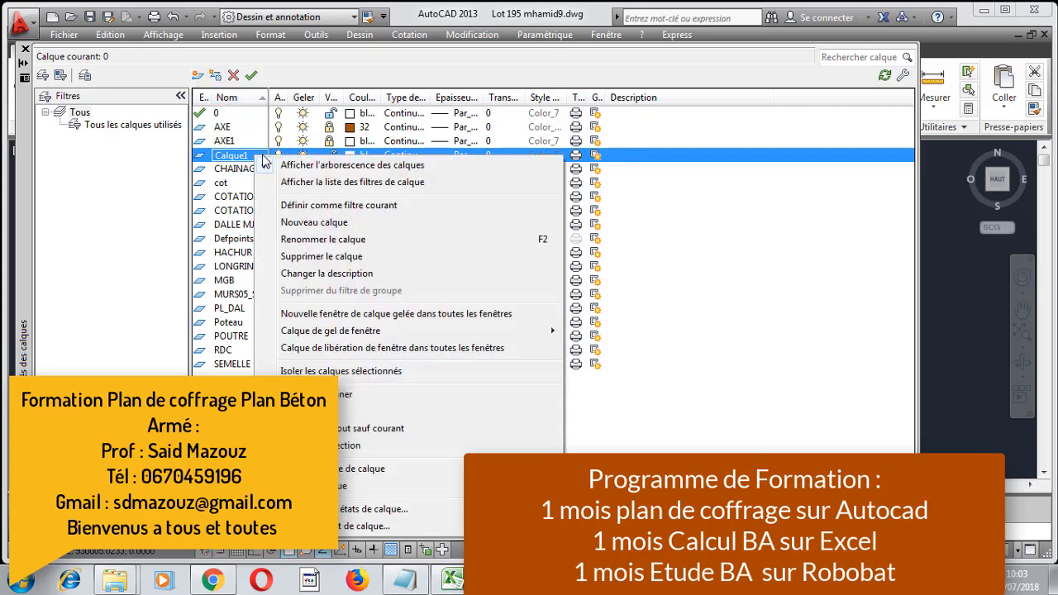
click(320, 239)
text(1ETG)
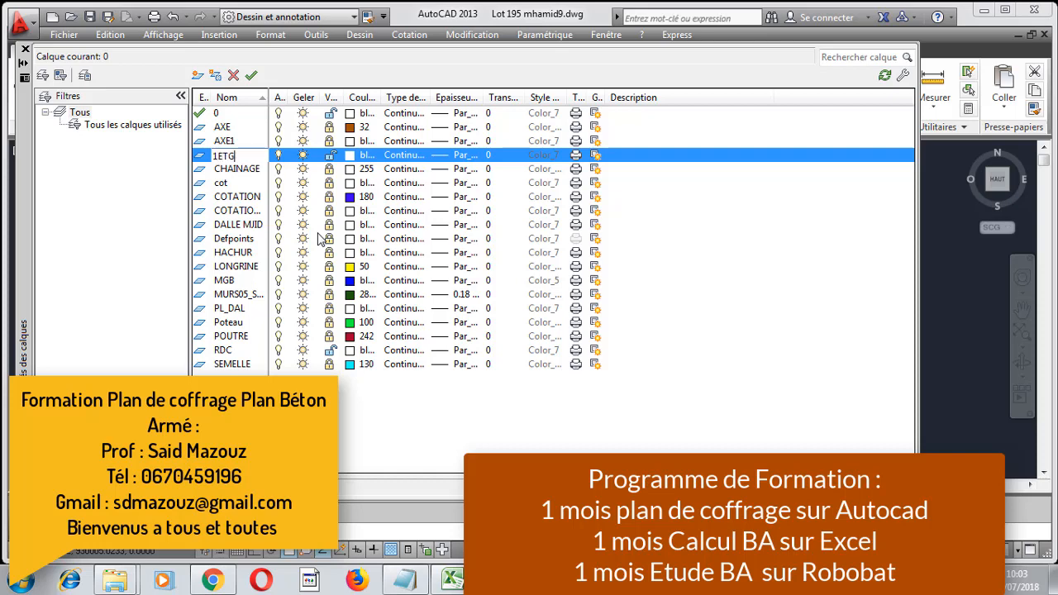
- Create another new layer and rename it 2ETG
click(198, 76)
right_click(239, 169)
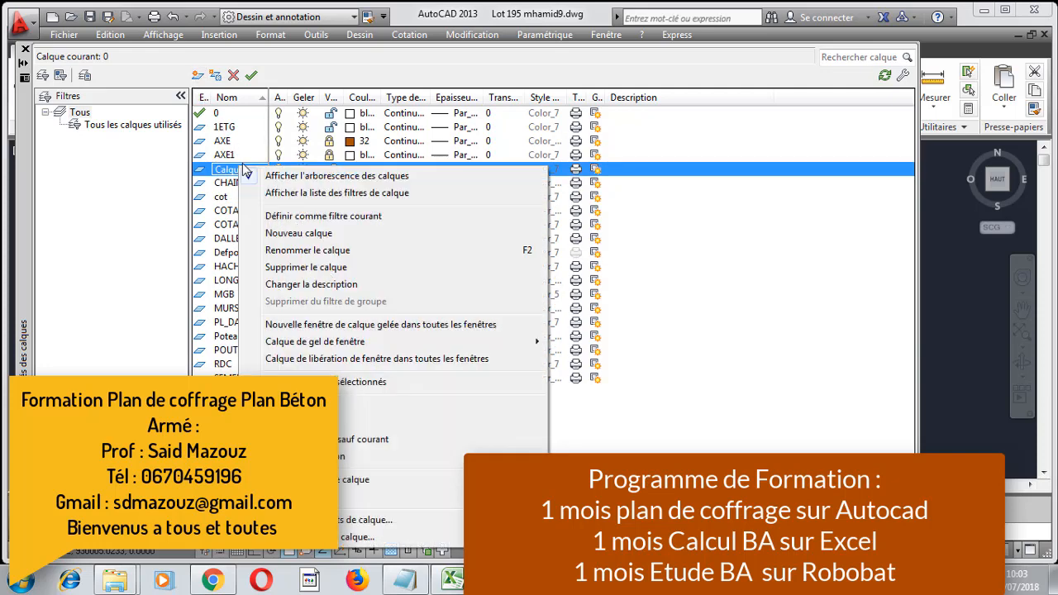
click(297, 249)
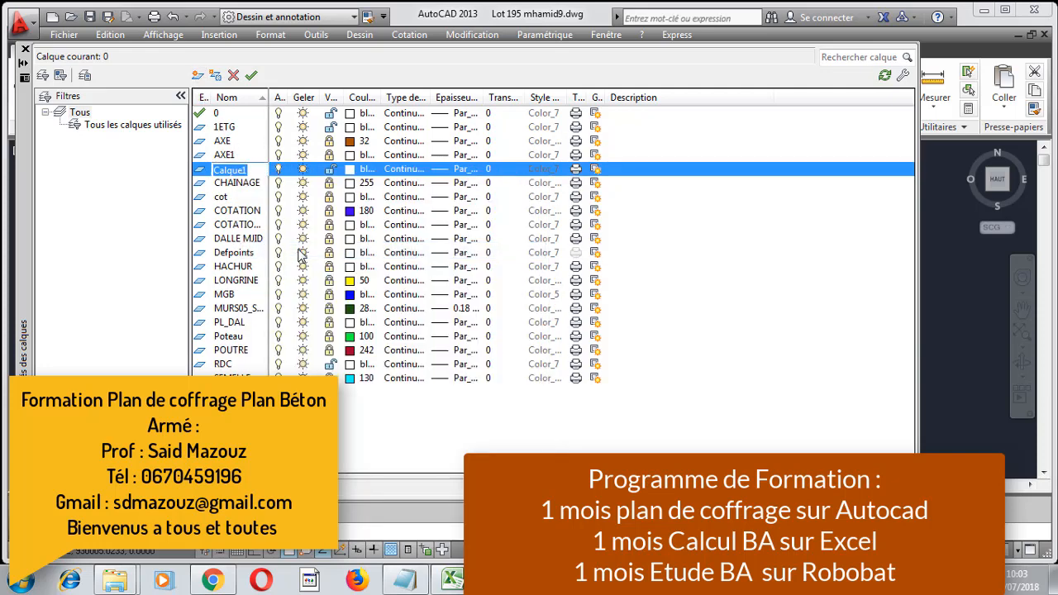
text(2ETG)
- Create one more new layer named TERR and close the layer manager
click(198, 75)
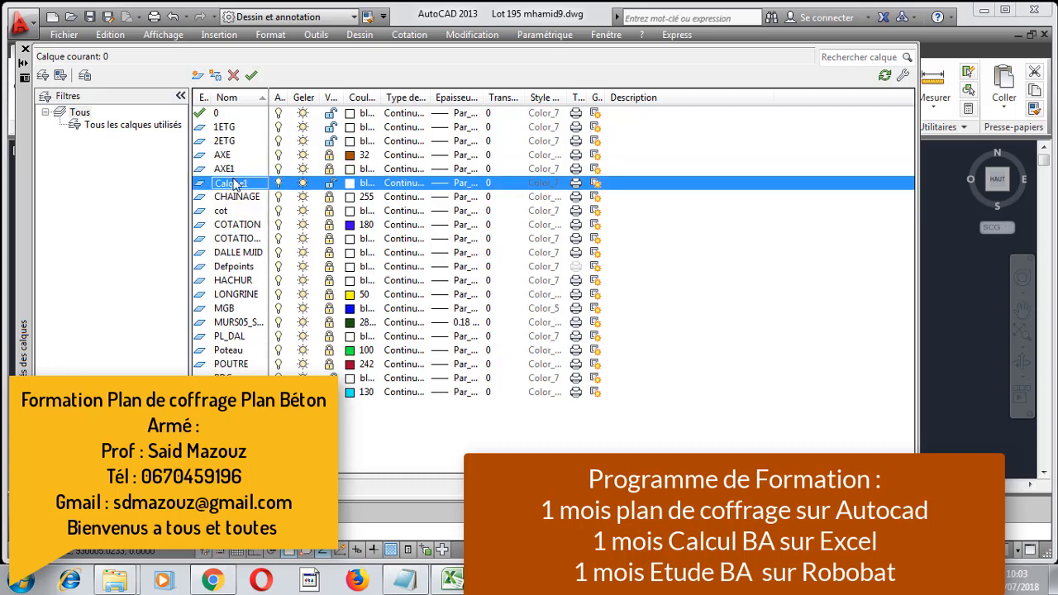
right_click(234, 183)
click(281, 261)
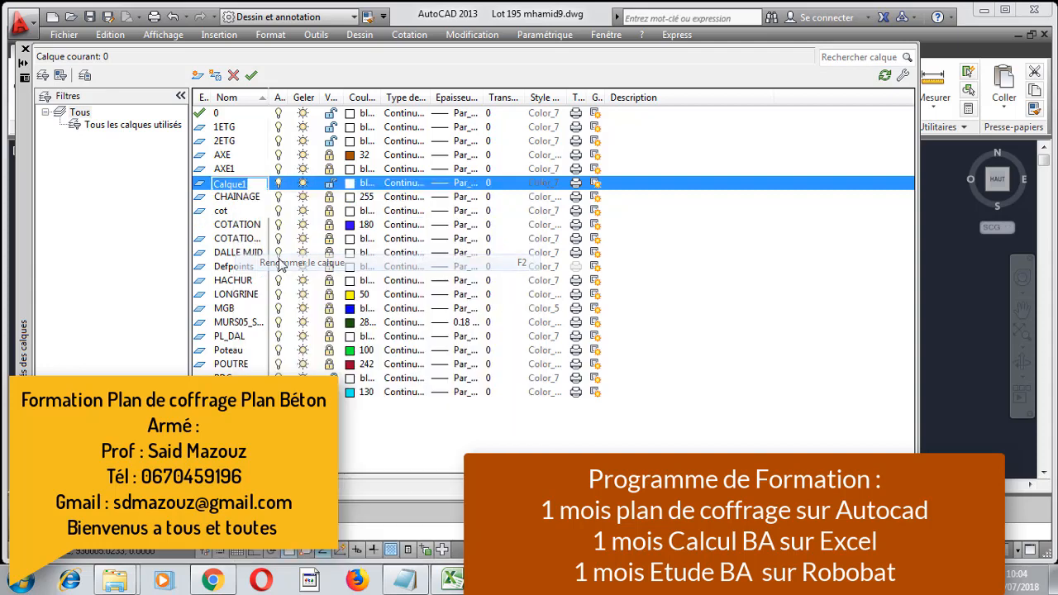
text(T)
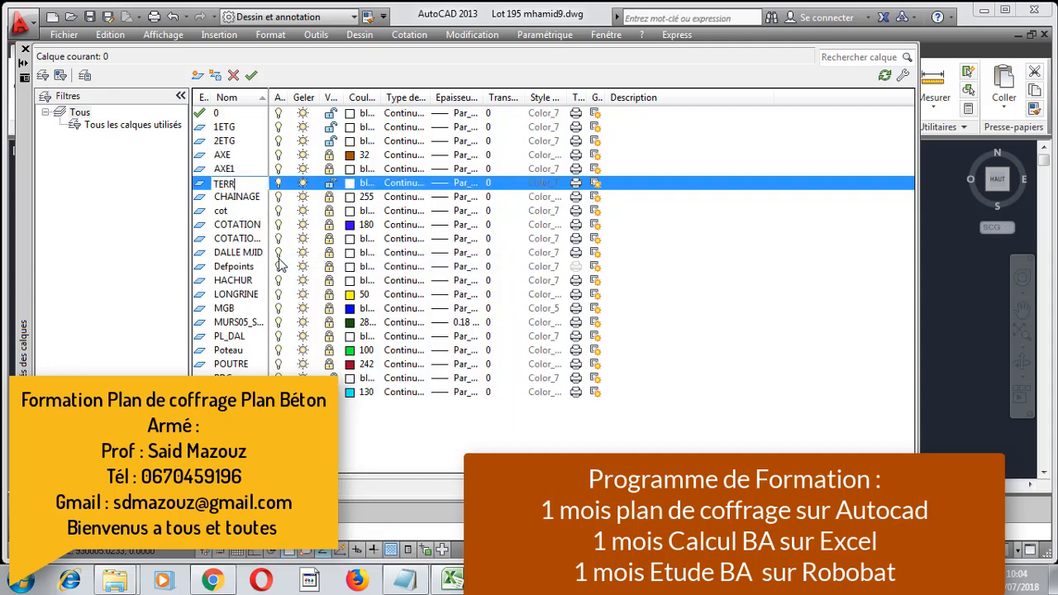
text(ERR)
key(Return)
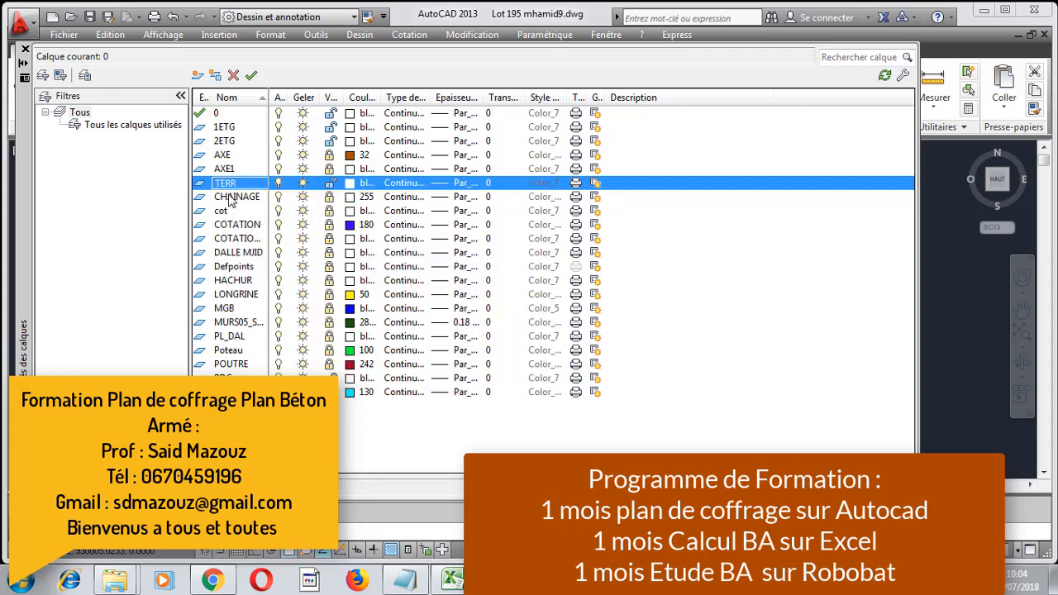
click(24, 52)
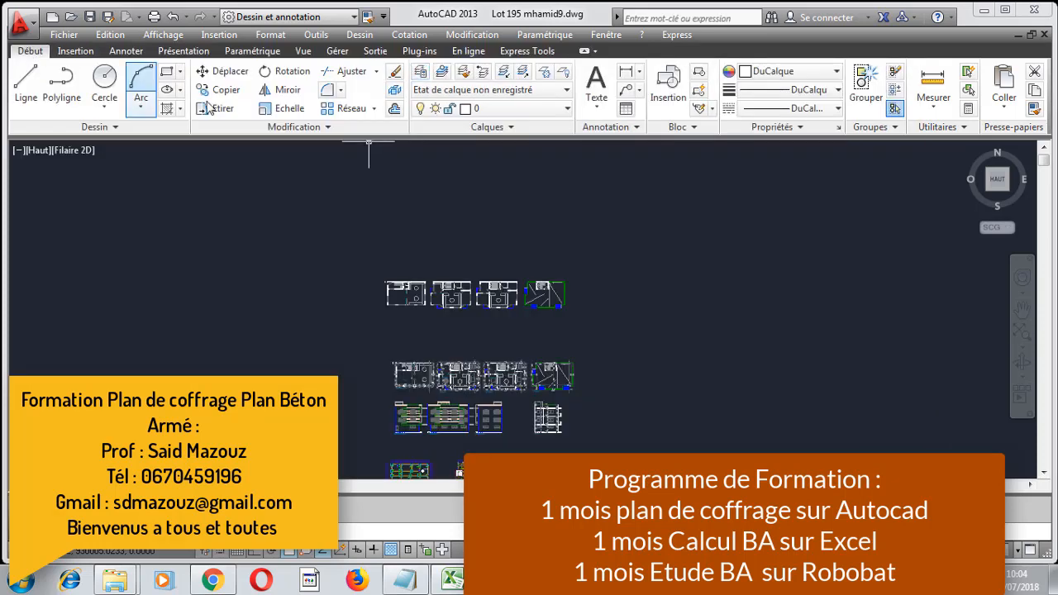
- Delete the copied row of four floor plans above the originals
scroll(397, 277, up, 5)
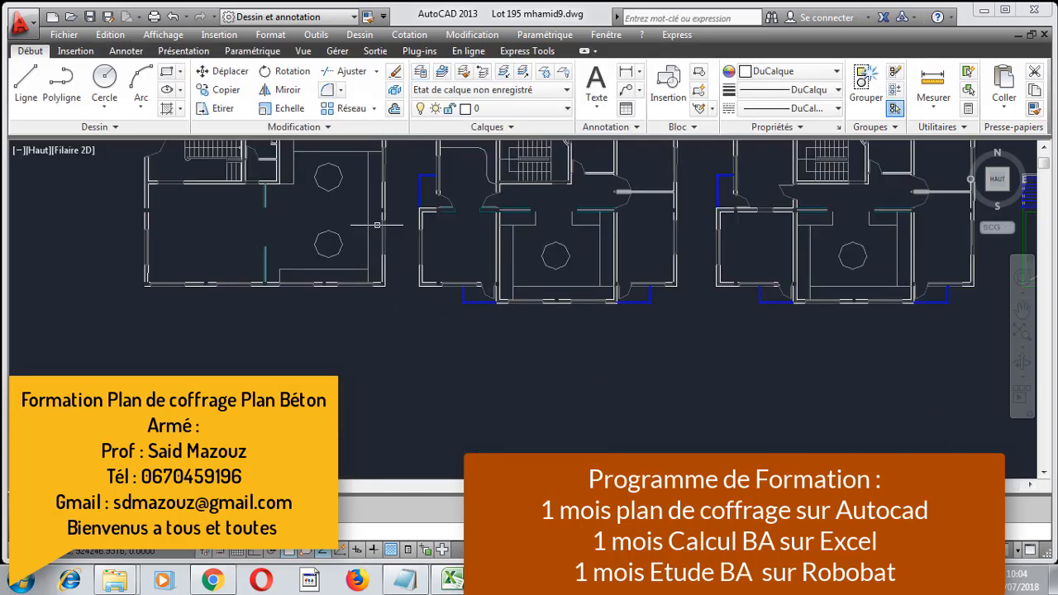
scroll(377, 231, down, 5)
scroll(384, 318, up, 3)
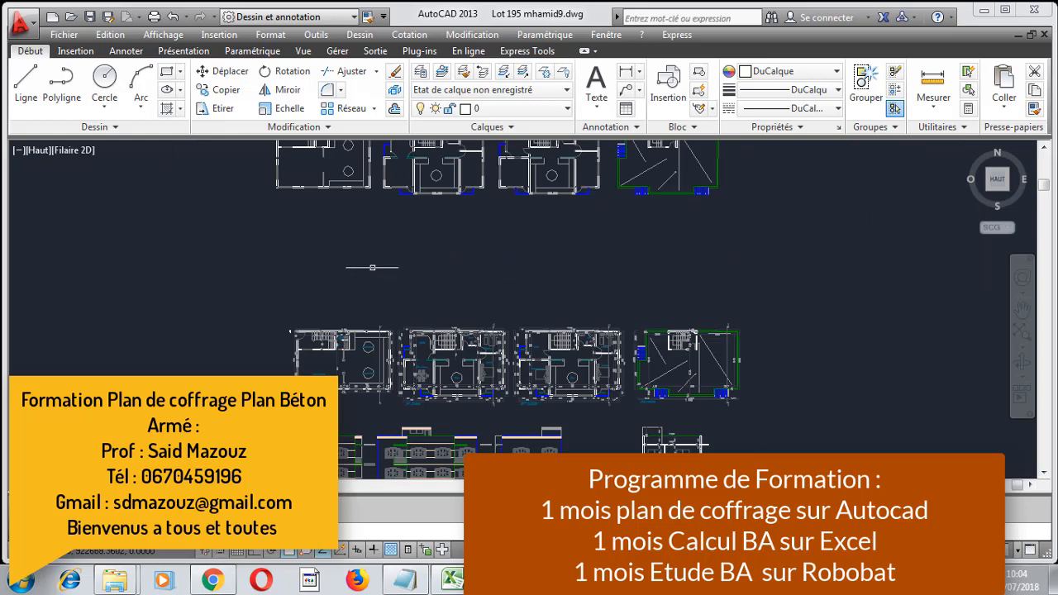
middle_drag(373, 267, 388, 302)
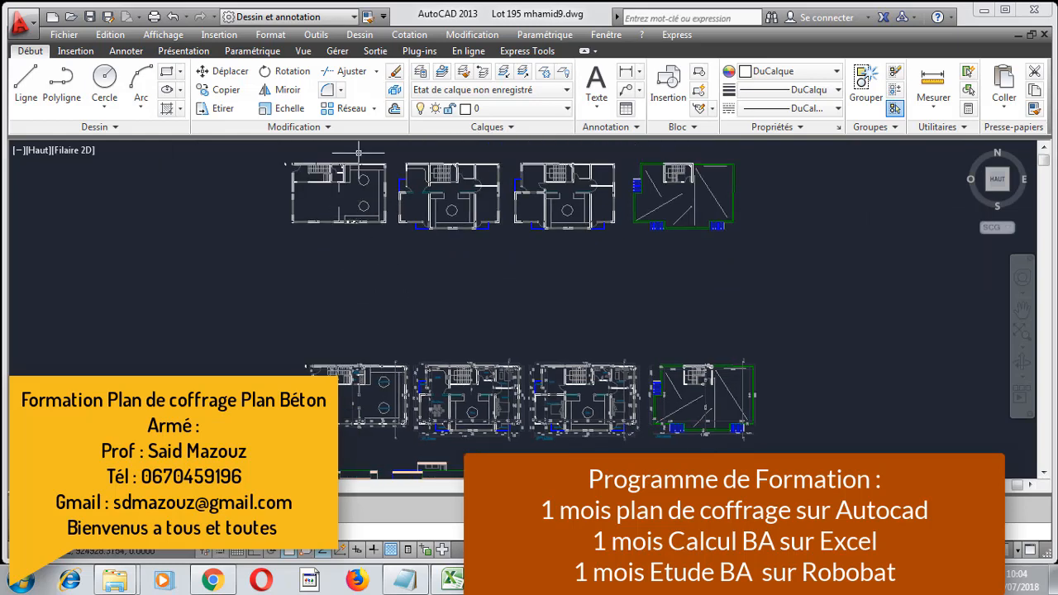
scroll(361, 153, up, 3)
scroll(166, 179, up, 4)
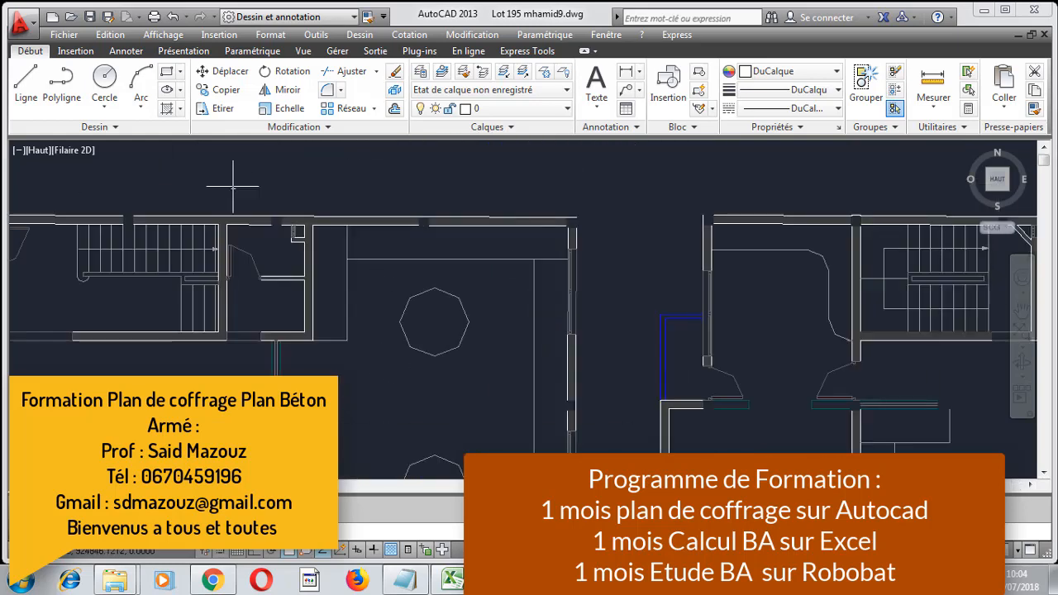
scroll(118, 206, down, 8)
scroll(174, 210, down, 1)
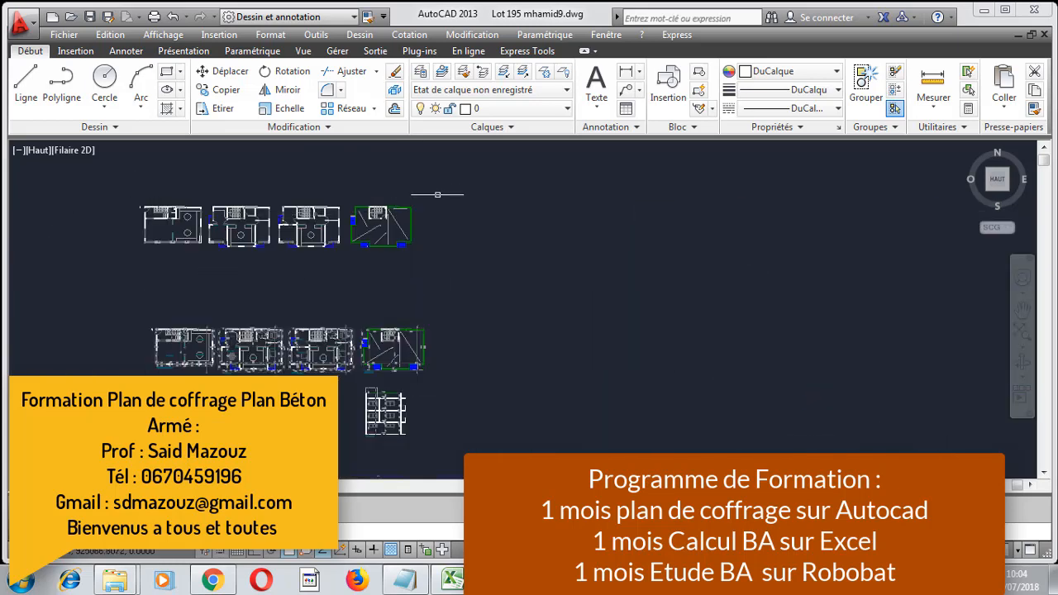
click(458, 179)
click(81, 249)
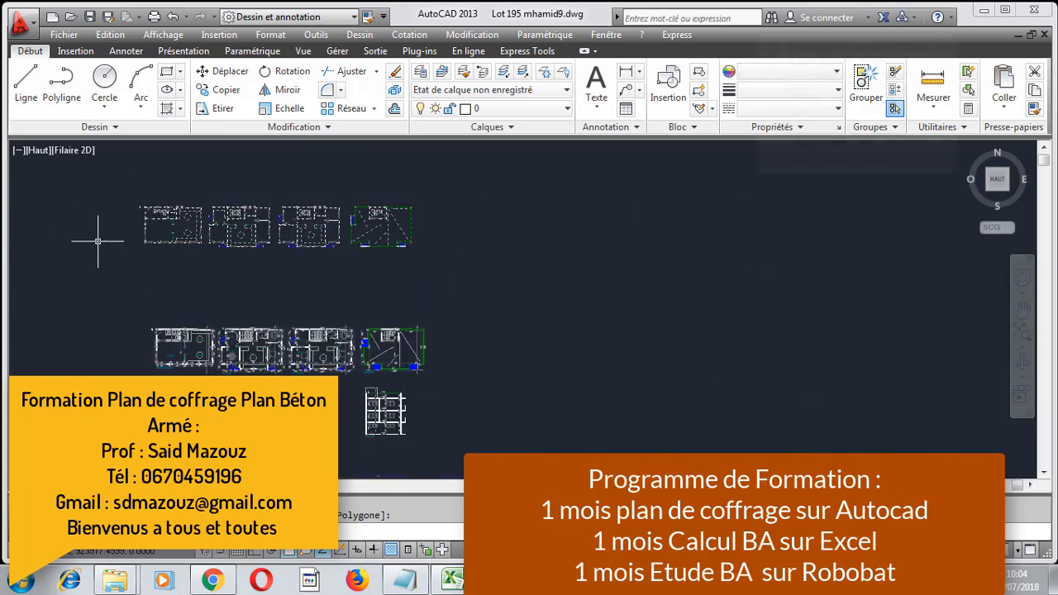
key(Delete)
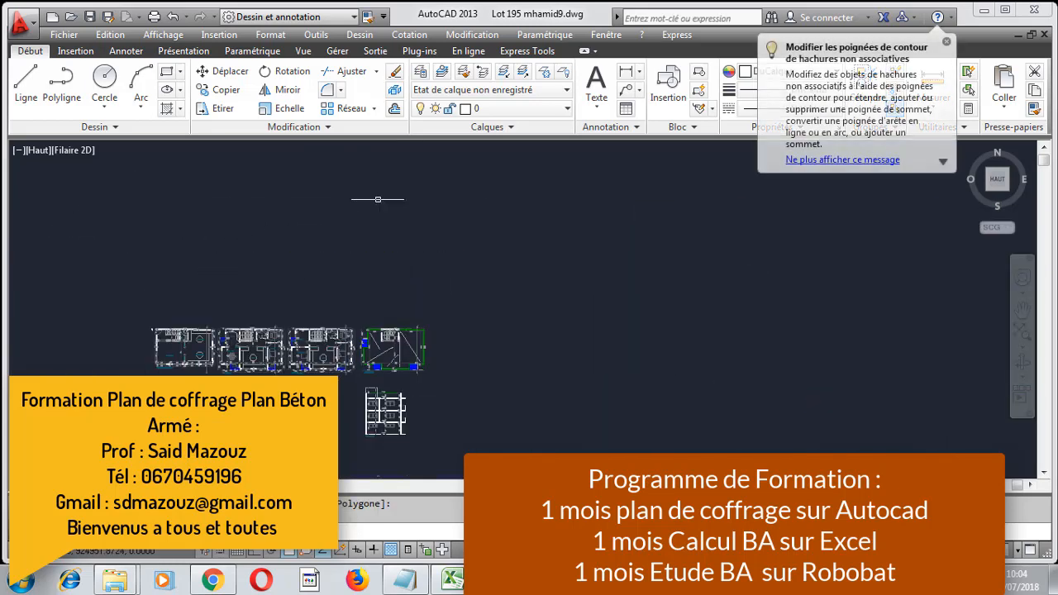
- Copy the row of four original floor plans again into the empty space above them
click(217, 90)
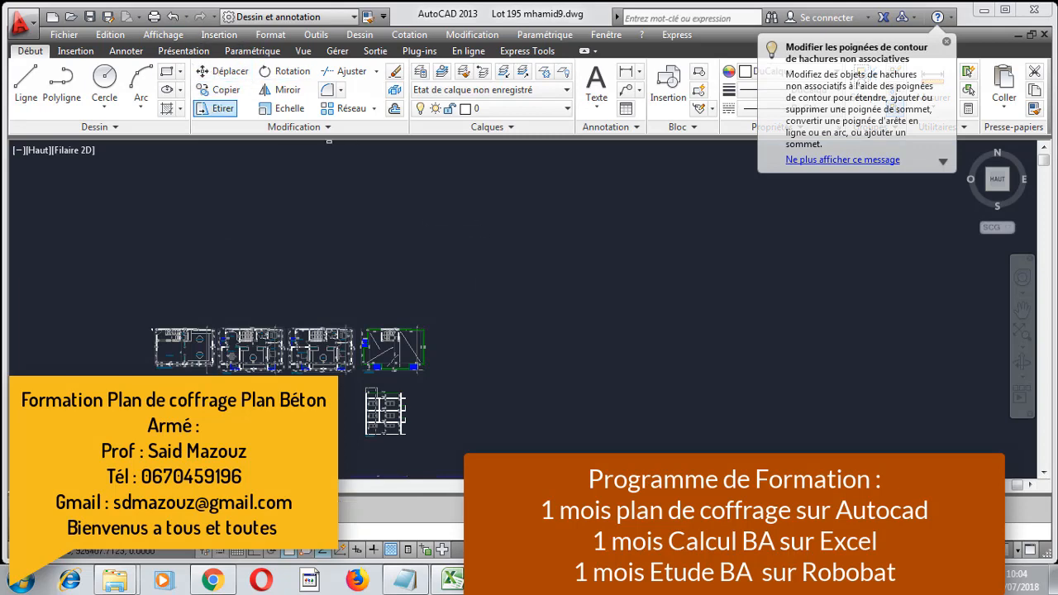
click(491, 249)
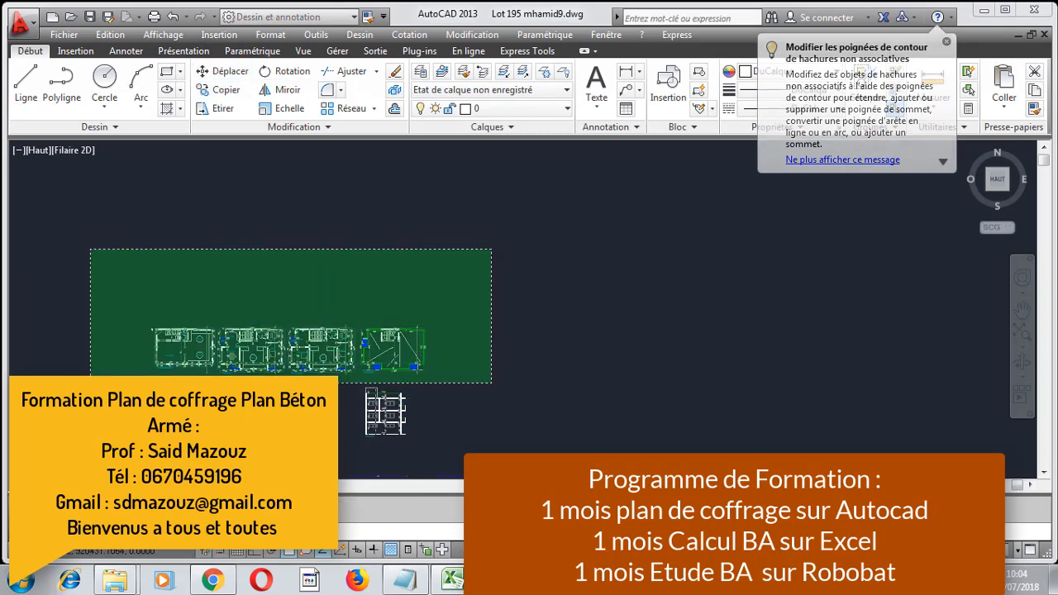
click(90, 382)
key(Return)
click(222, 332)
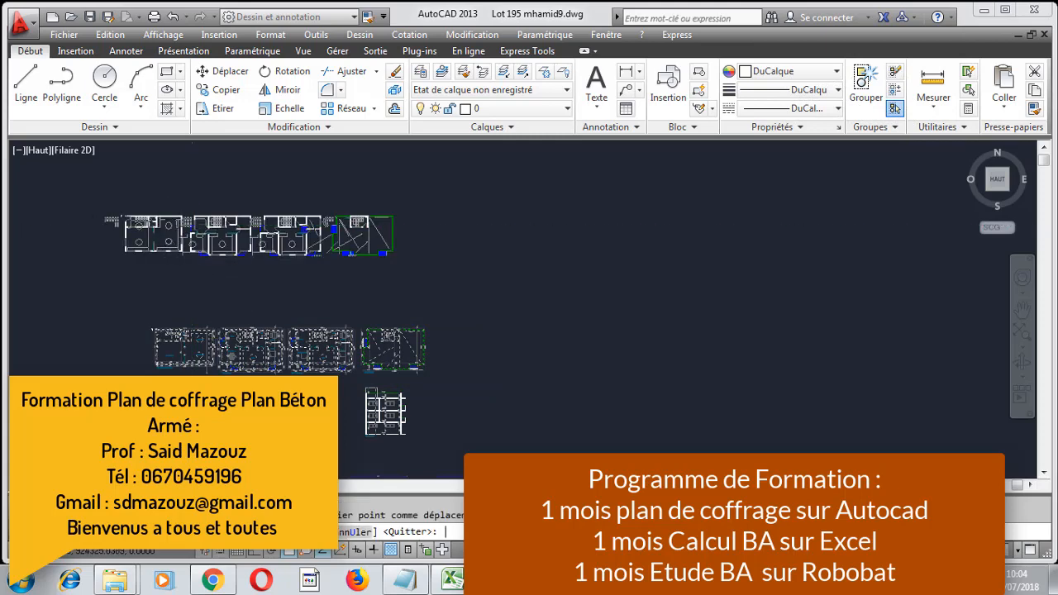
key(Escape)
- Move all objects of the leftmost plan in the copied row, the ground floor, to the RDC layer
scroll(163, 224, up, 5)
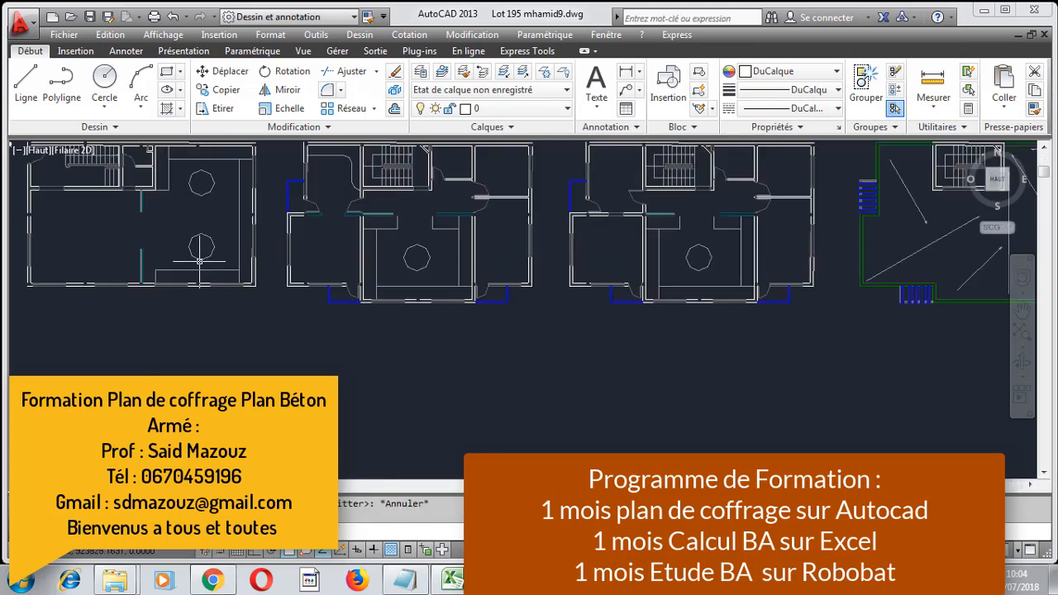
middle_drag(200, 261, 317, 318)
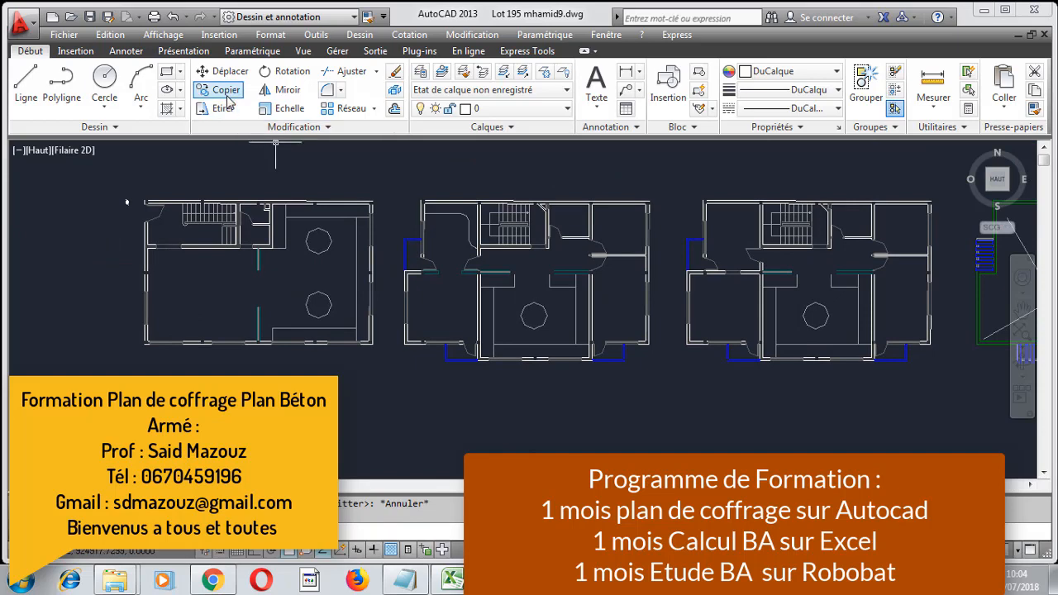
click(388, 177)
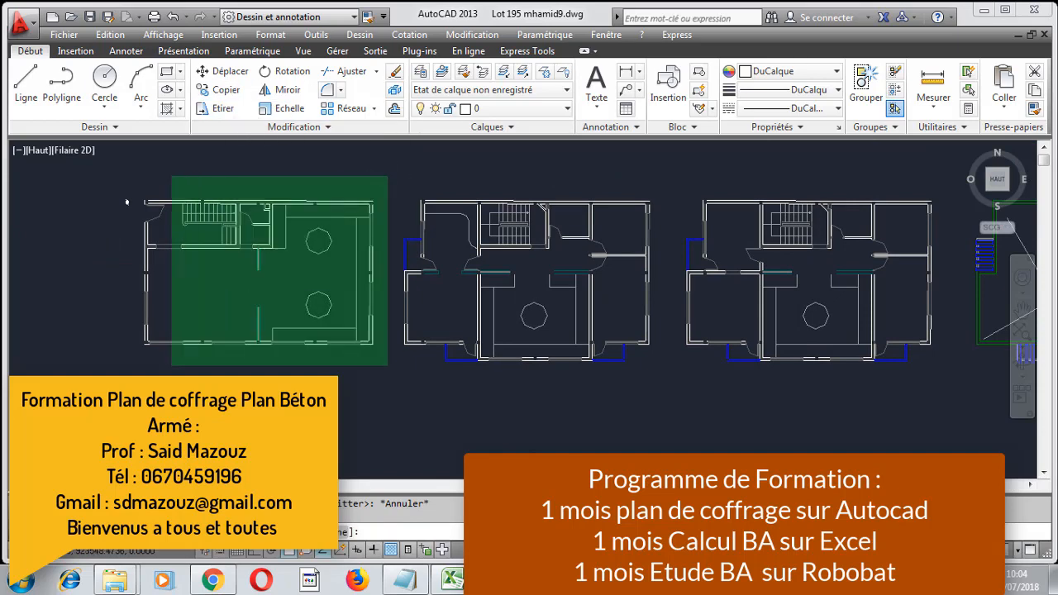
click(109, 379)
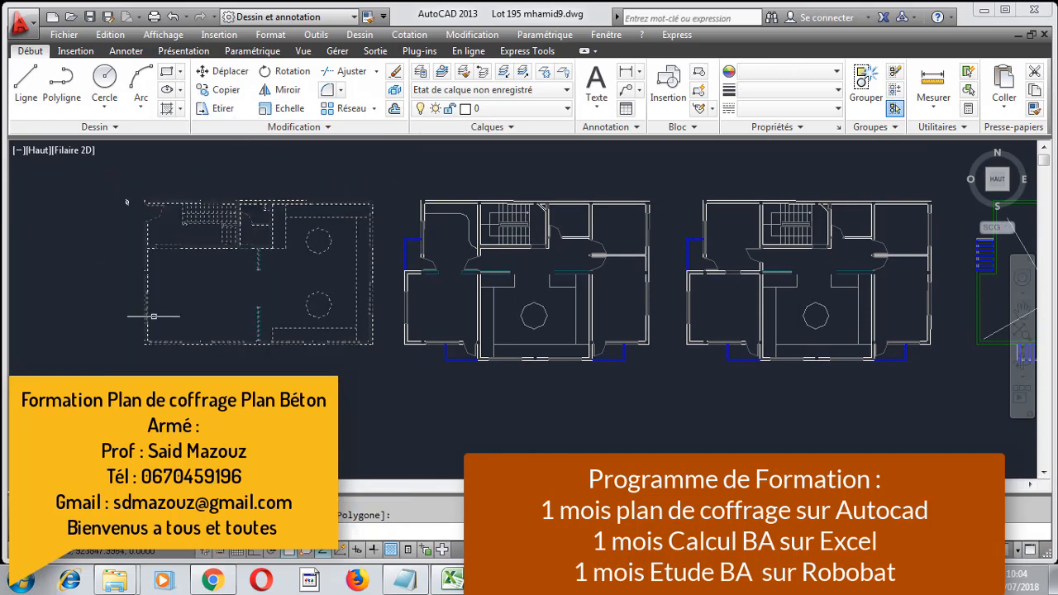
click(479, 91)
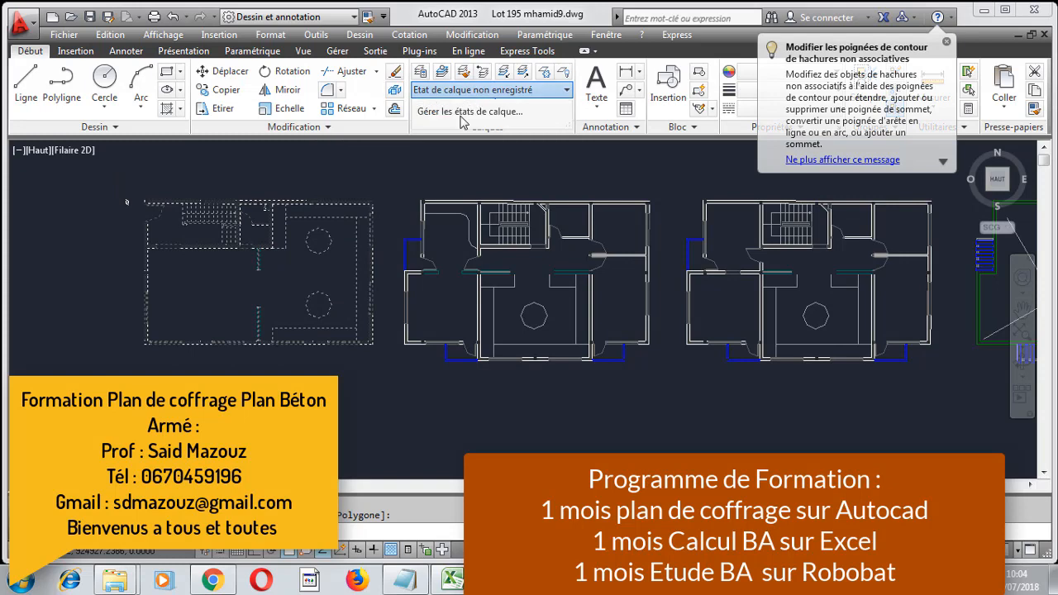
click(383, 140)
click(478, 110)
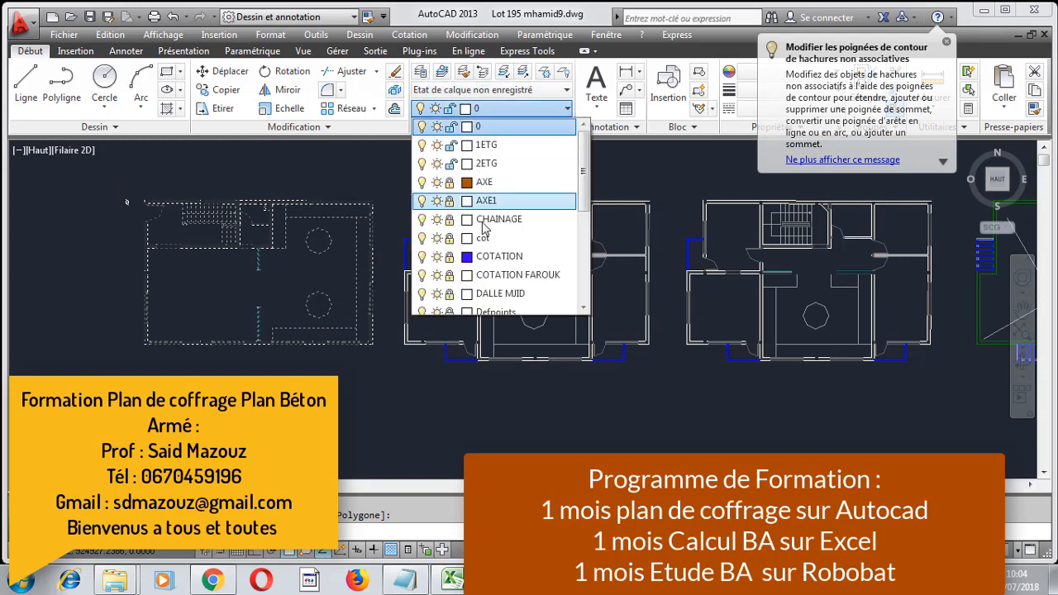
scroll(488, 232, down, 4)
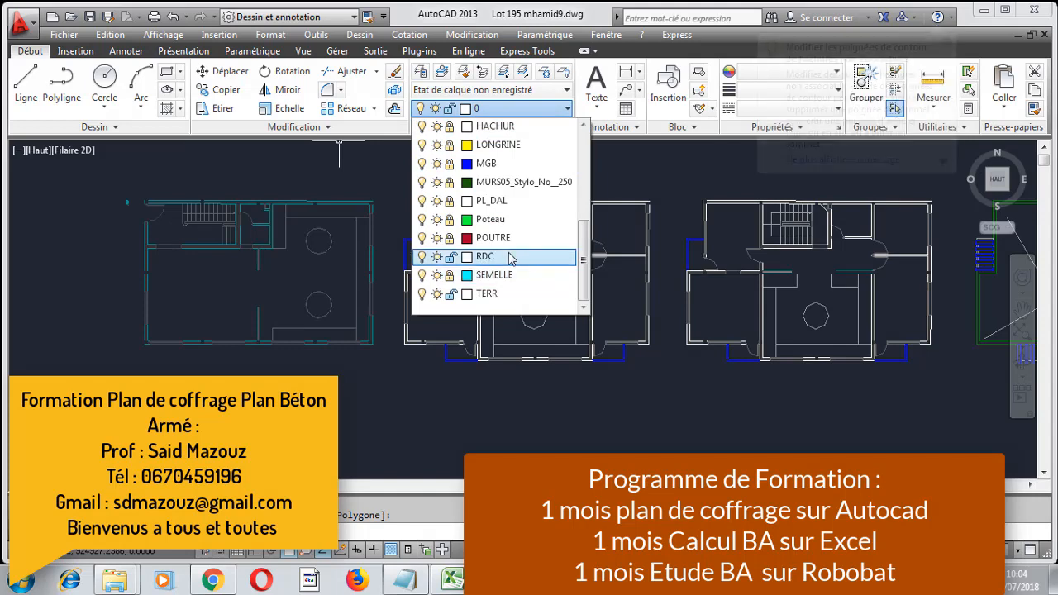
click(486, 256)
middle_drag(510, 327, 337, 298)
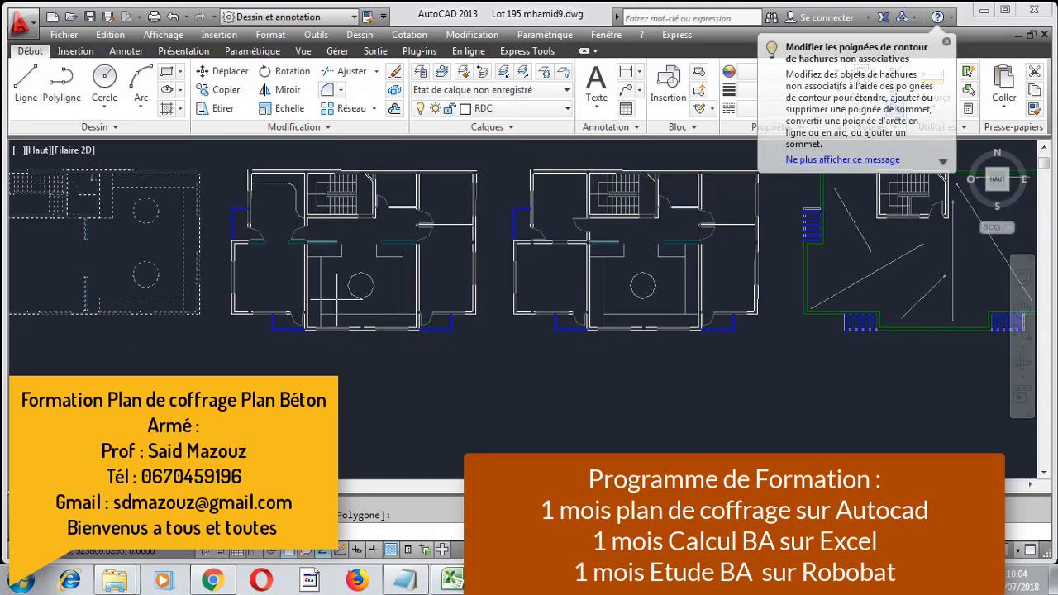
scroll(339, 299, down, 2)
key(Escape)
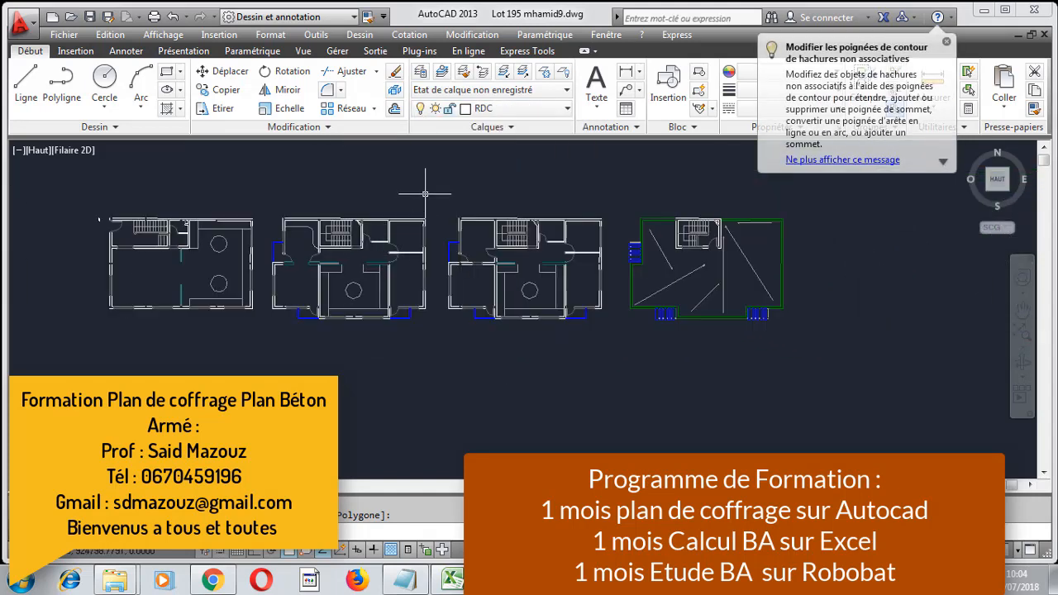
- Move the second plan of the copied row, the first floor, to the 1ETG layer
click(431, 188)
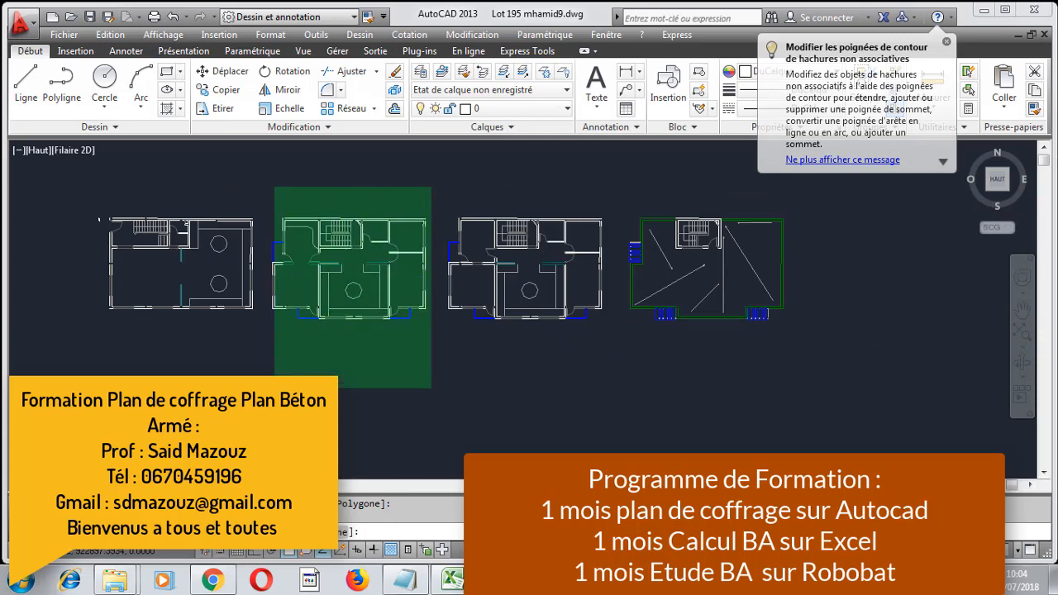
click(275, 387)
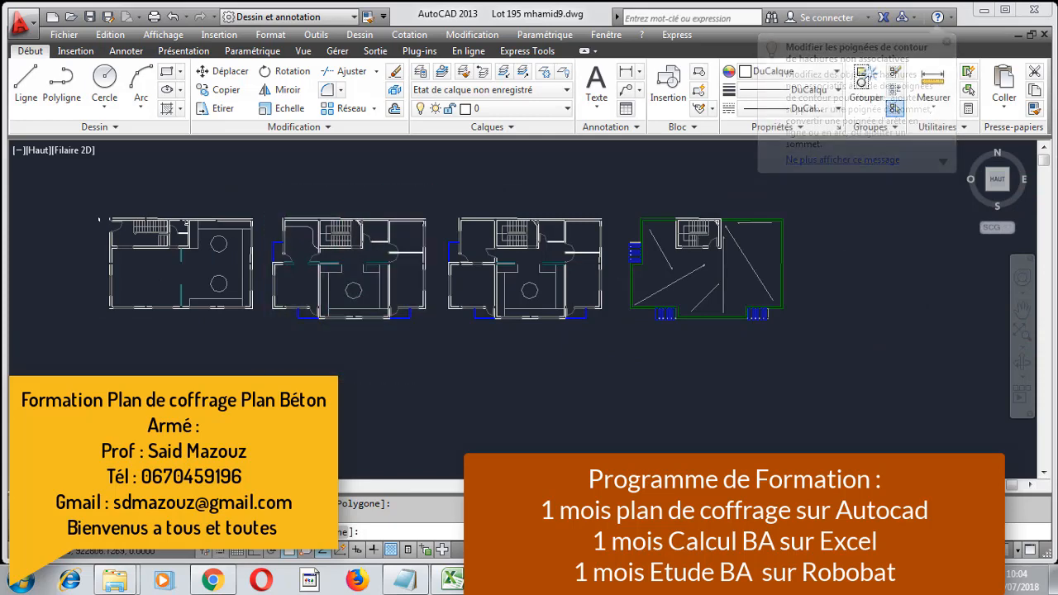
click(487, 109)
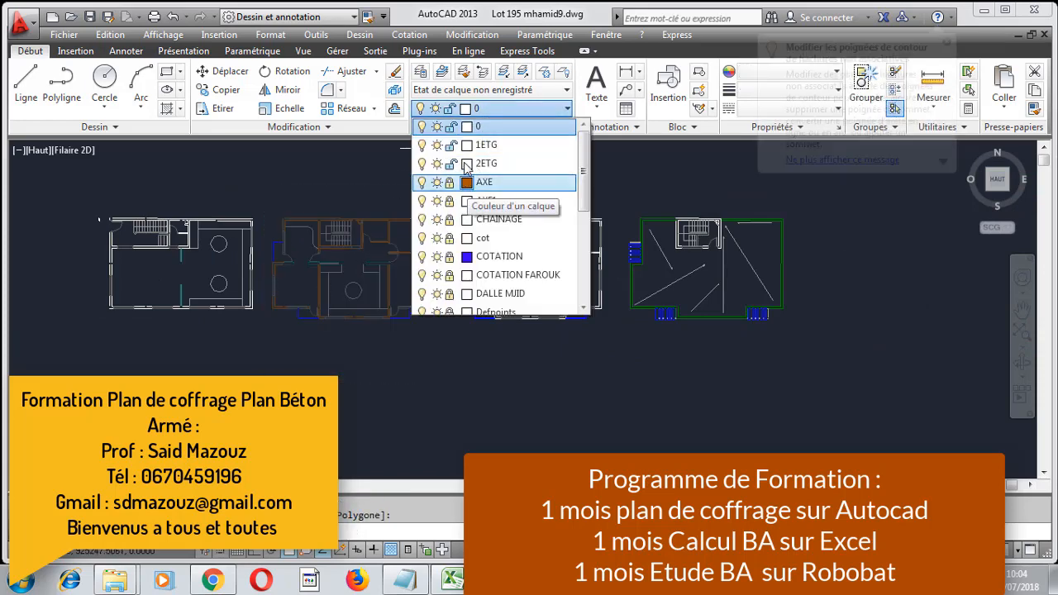
click(497, 146)
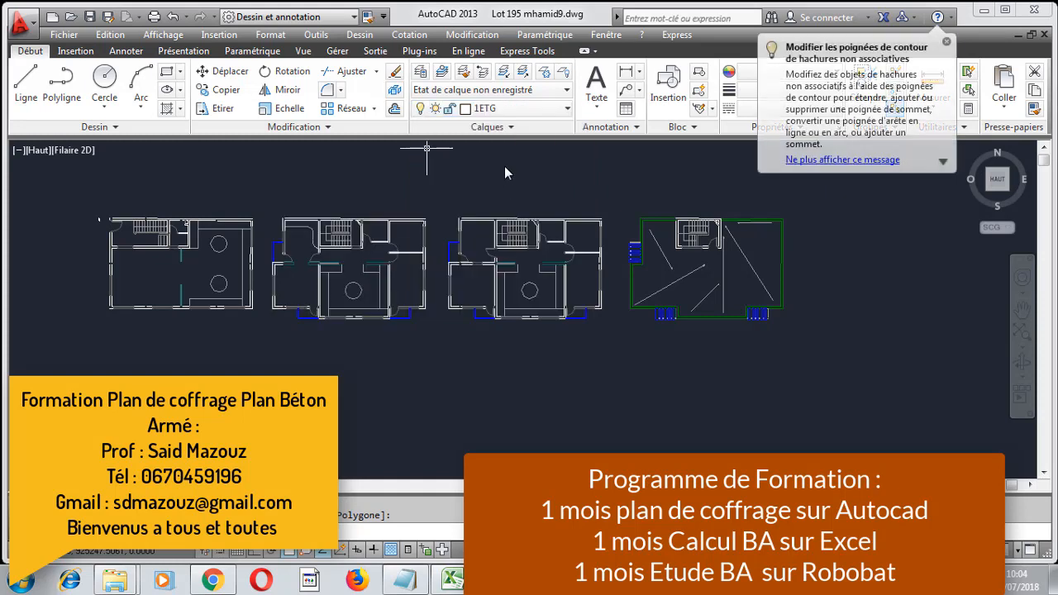
middle_drag(496, 246, 282, 236)
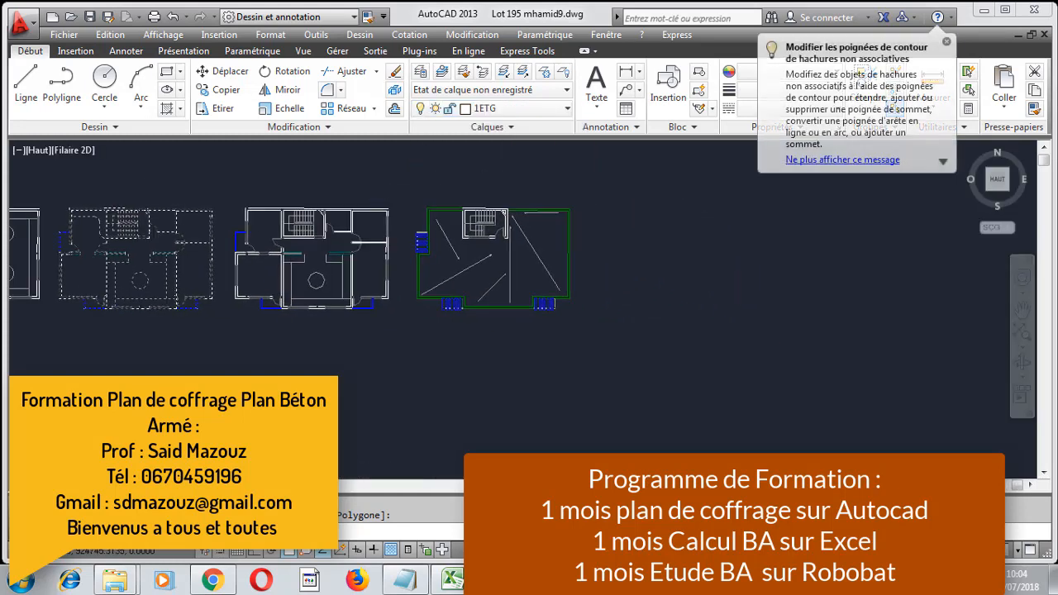
key(Escape)
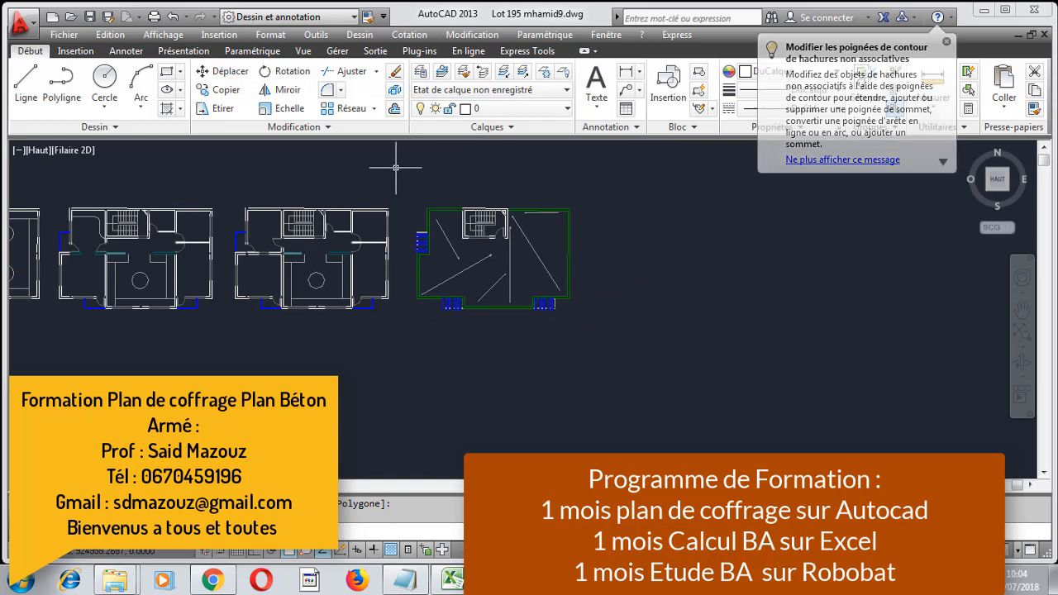
- Move the third plan of the copied row, the second floor, to the 2ETG layer
drag(395, 168, 228, 404)
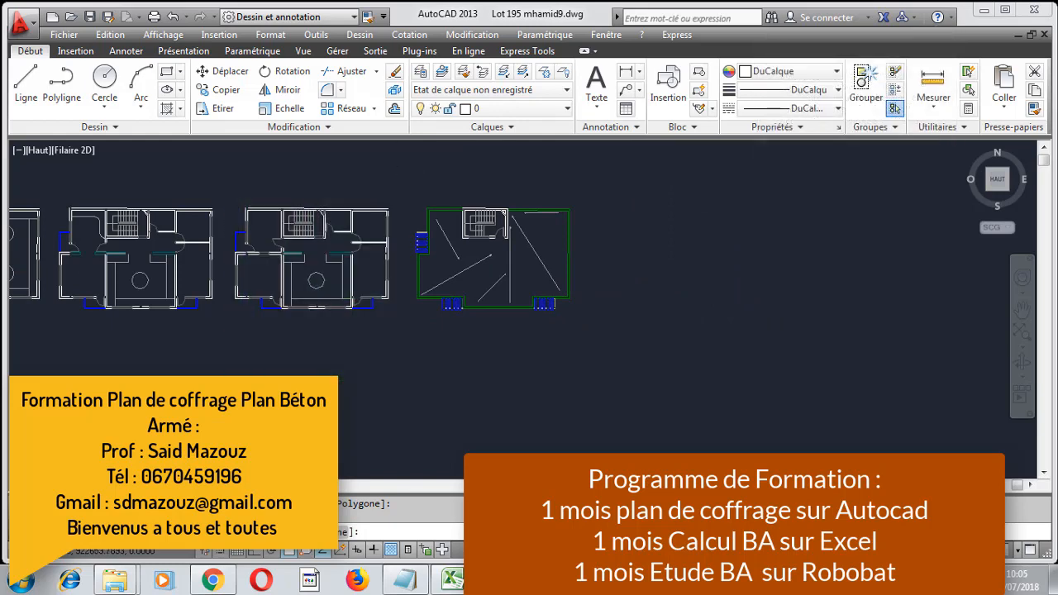
click(546, 108)
click(508, 163)
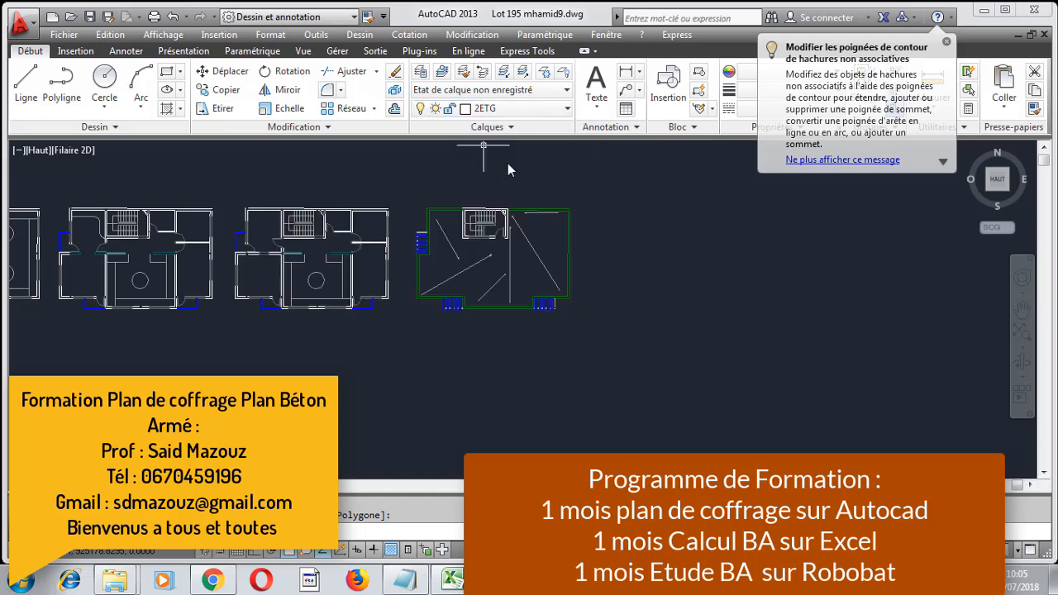
key(Escape)
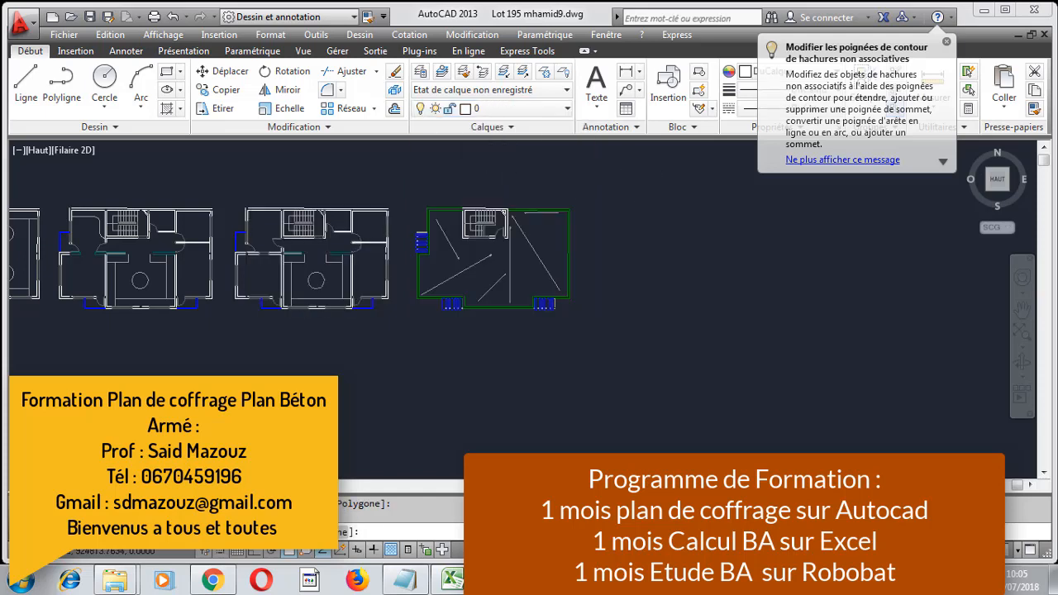
- Move the fourth plan of the copied row, the terrace, to the TERR layer
click(616, 177)
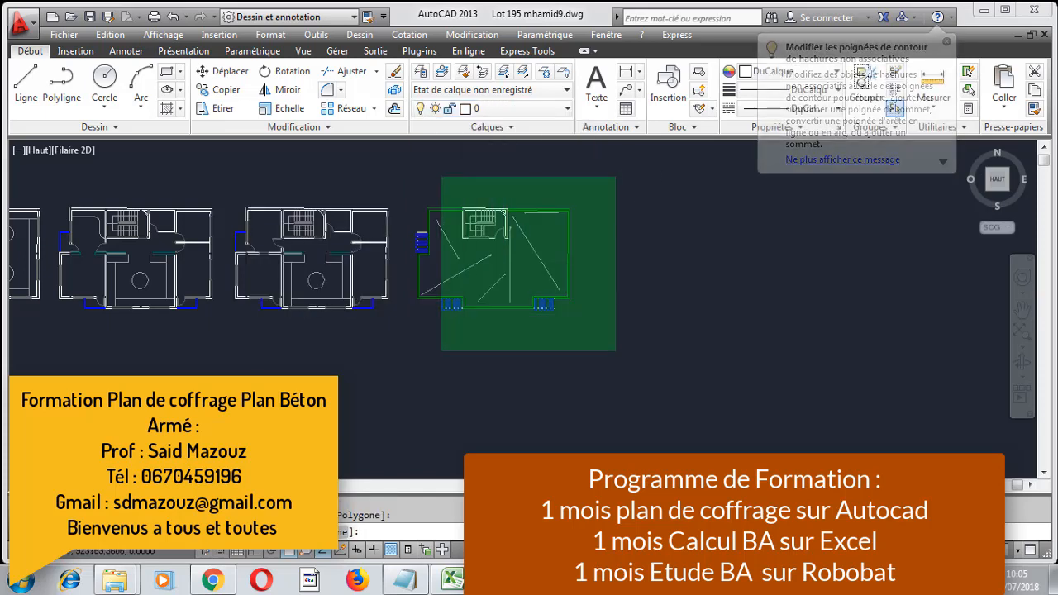
click(413, 391)
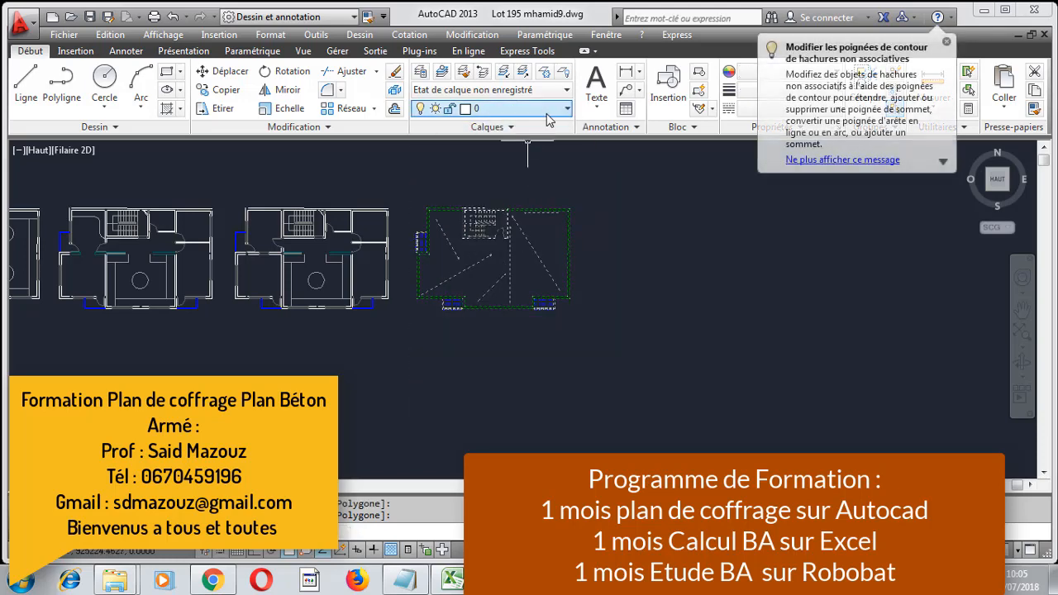
click(521, 109)
key(Escape)
middle_drag(426, 295, 621, 286)
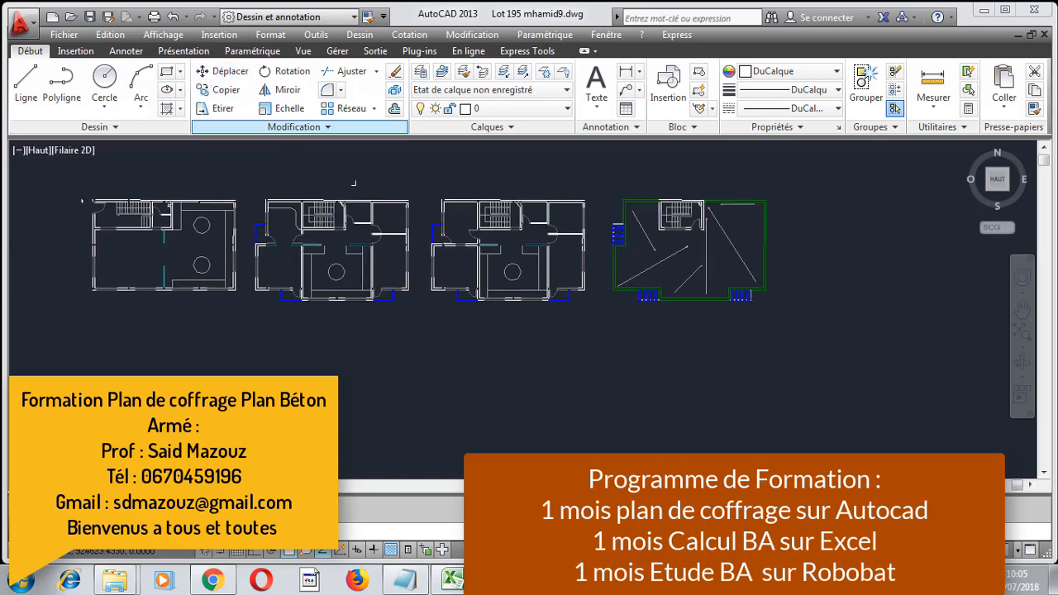
- Move the first-floor plan of the copied row onto the ground-floor plan, using its upper-left wall corner as base point
scroll(417, 176, up, 3)
scroll(418, 176, down, 5)
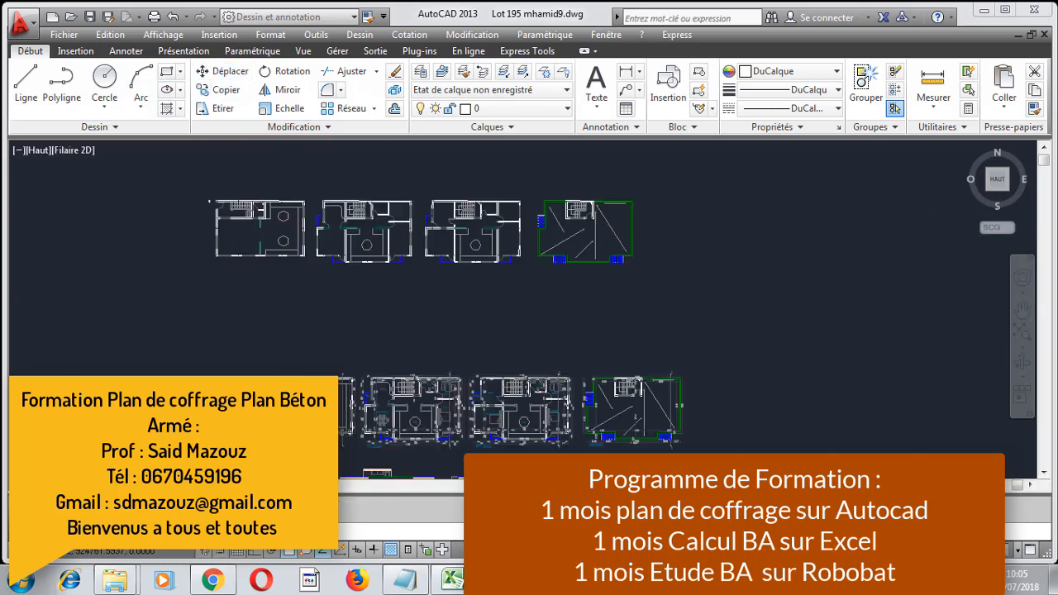
click(420, 187)
scroll(323, 297, up, 2)
click(303, 295)
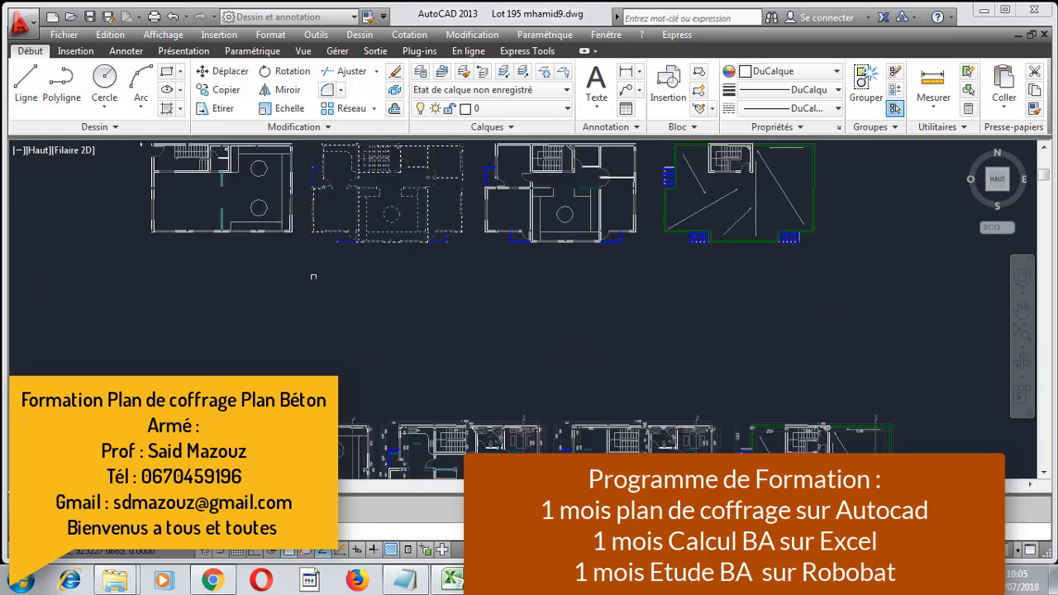
key(Return)
middle_drag(339, 243, 379, 331)
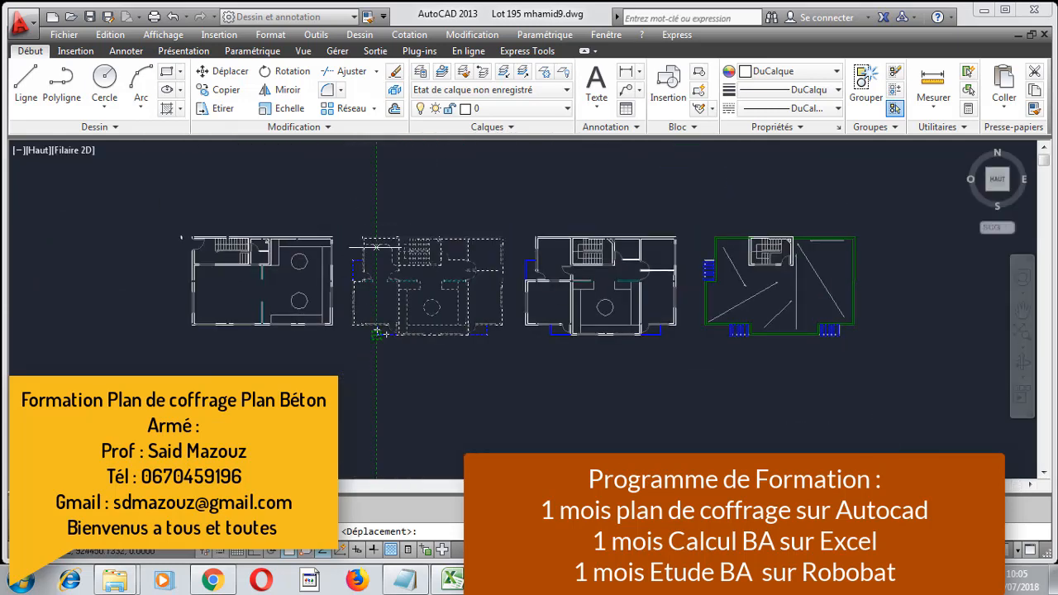
scroll(386, 238, up, 6)
scroll(211, 269, up, 8)
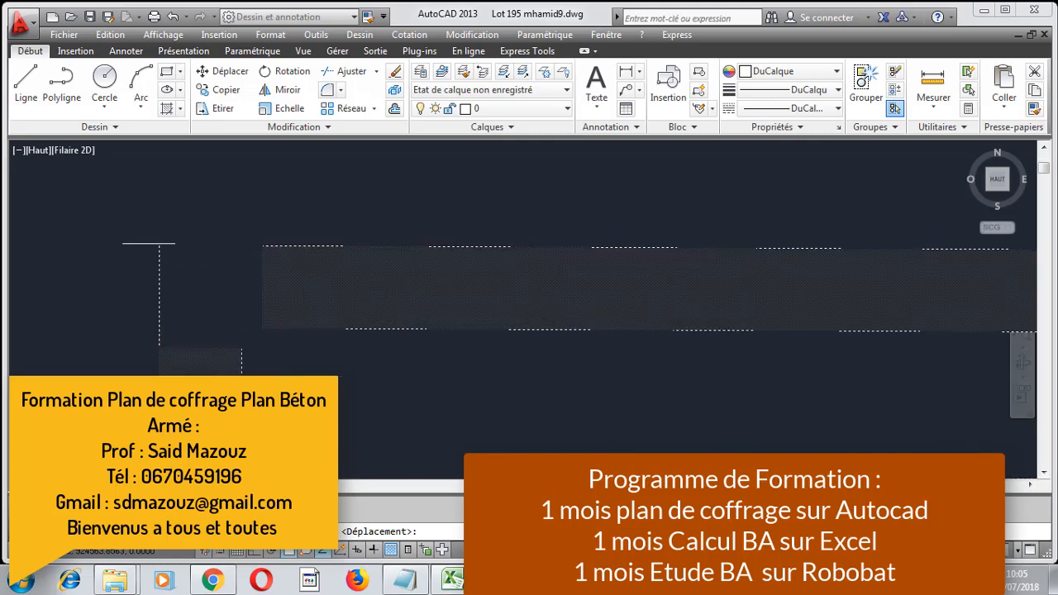
click(164, 246)
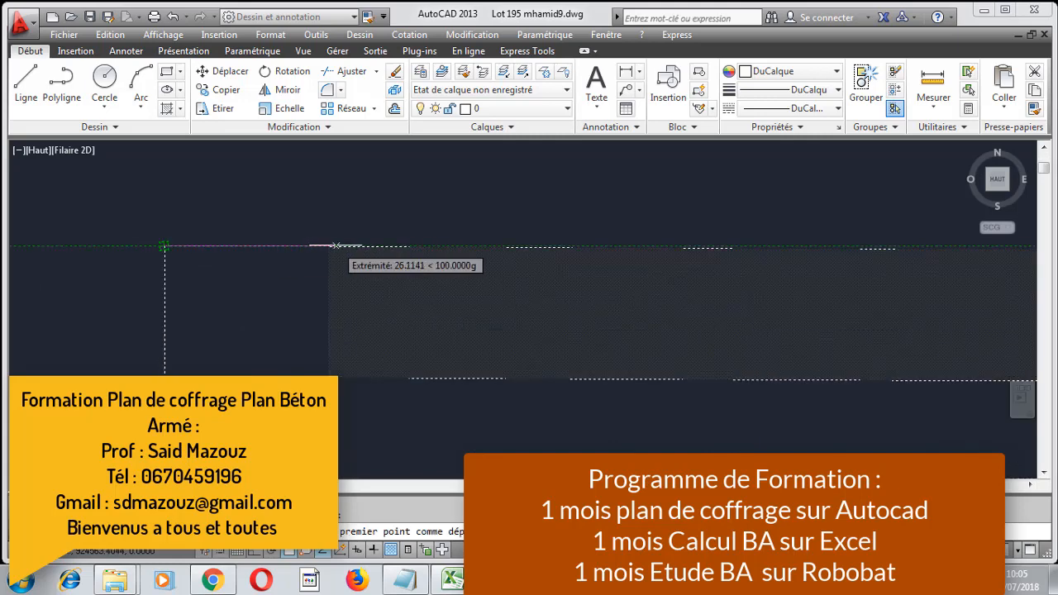
scroll(191, 246, down, 6)
scroll(243, 245, up, 9)
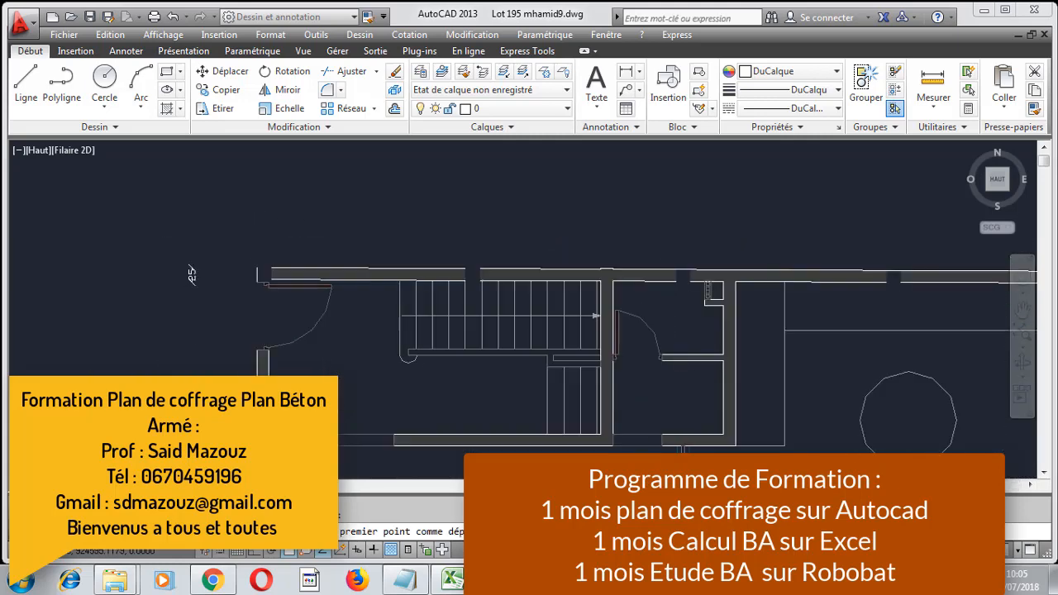
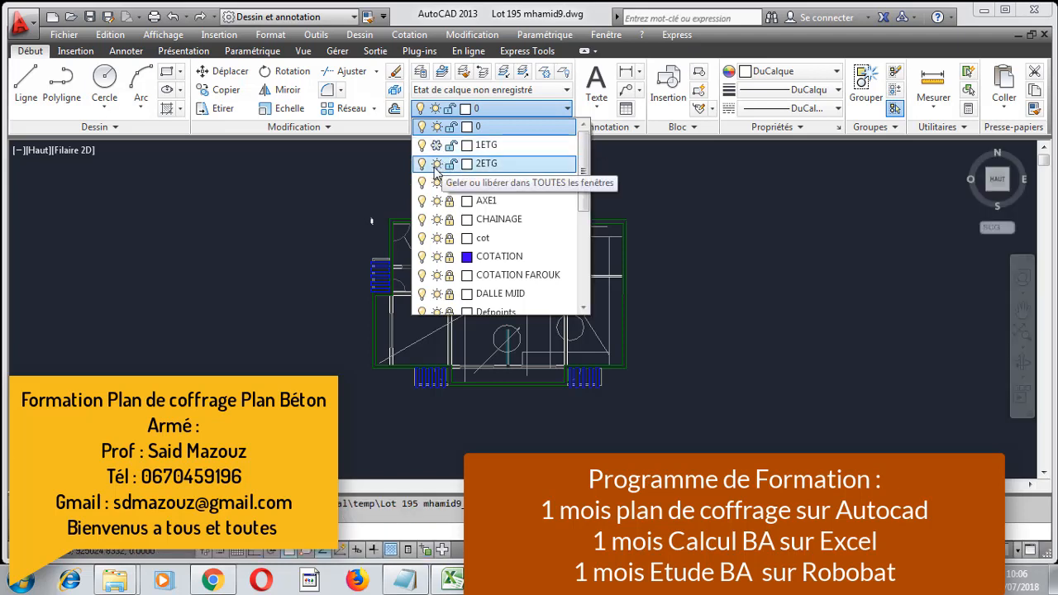
- Freeze the 2ETG and TERR layers so that only the ground-floor plan is displayed
click(437, 163)
scroll(448, 197, down, 4)
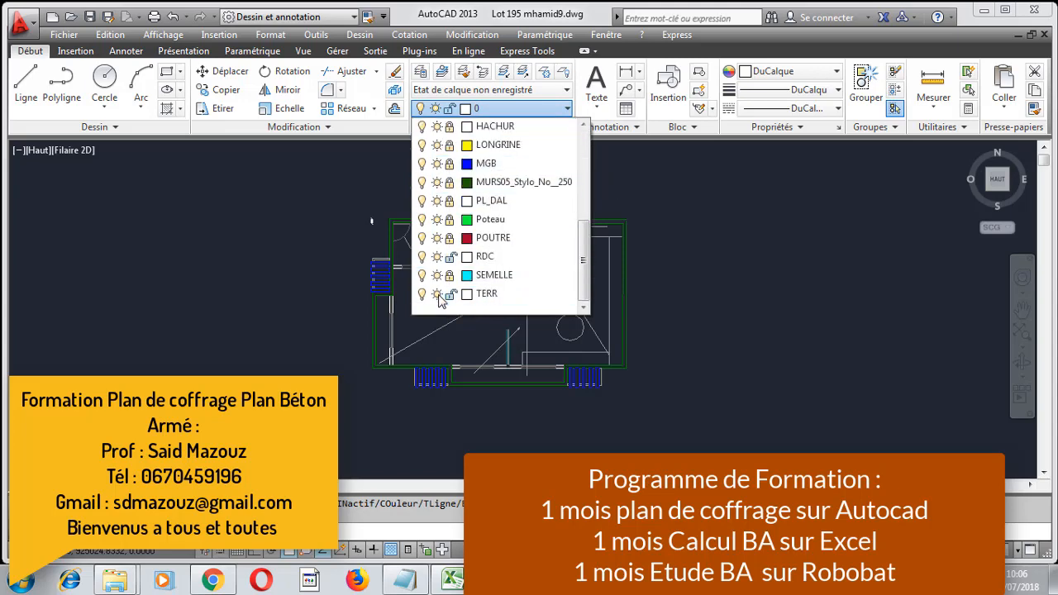
click(436, 294)
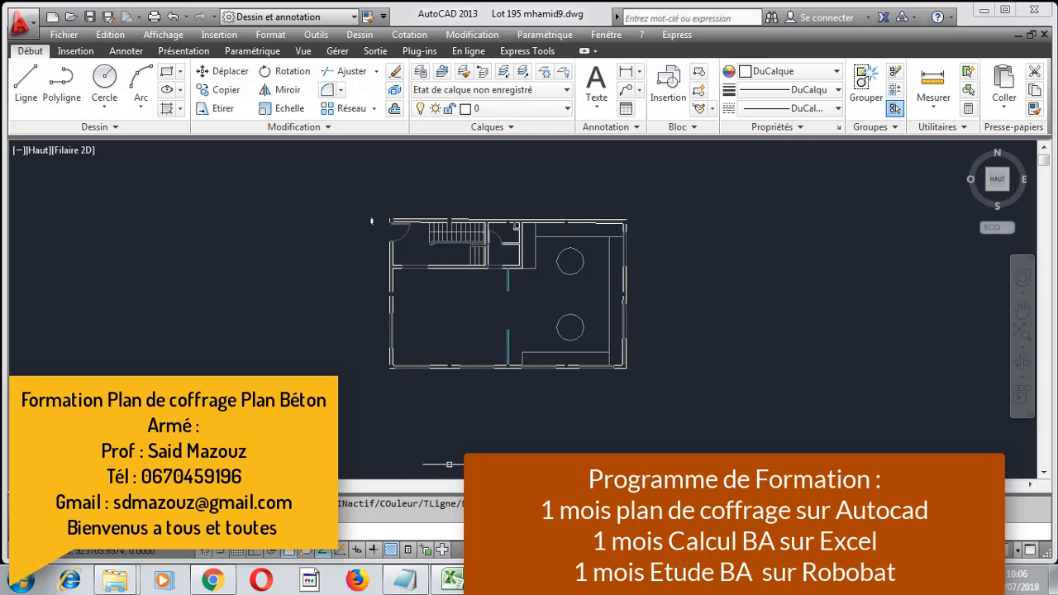
- Look up the screen brightness and power plan settings in the Windows Control Panel, and close it
click(19, 582)
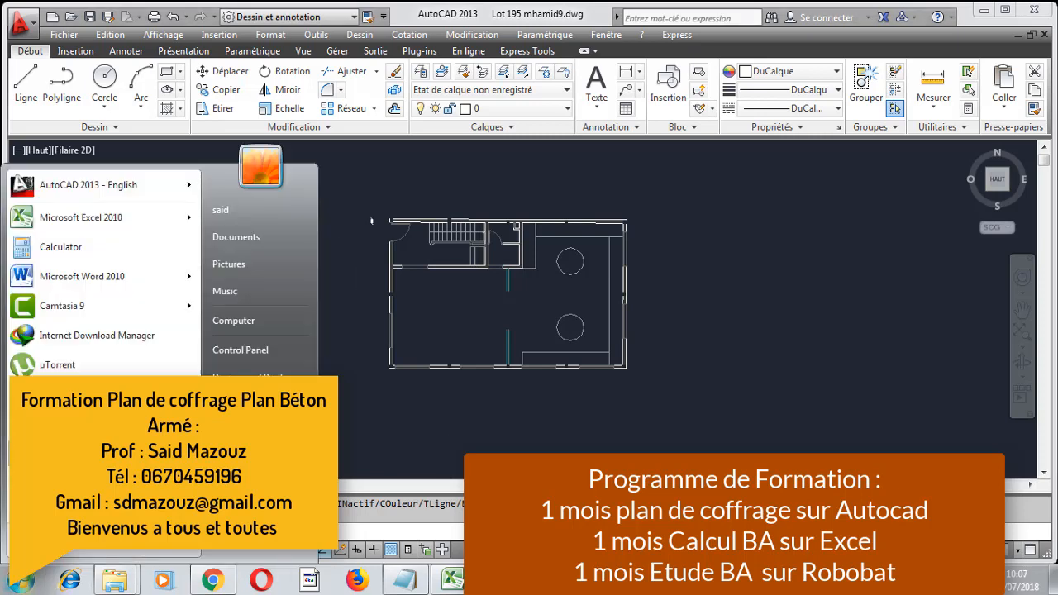
click(238, 350)
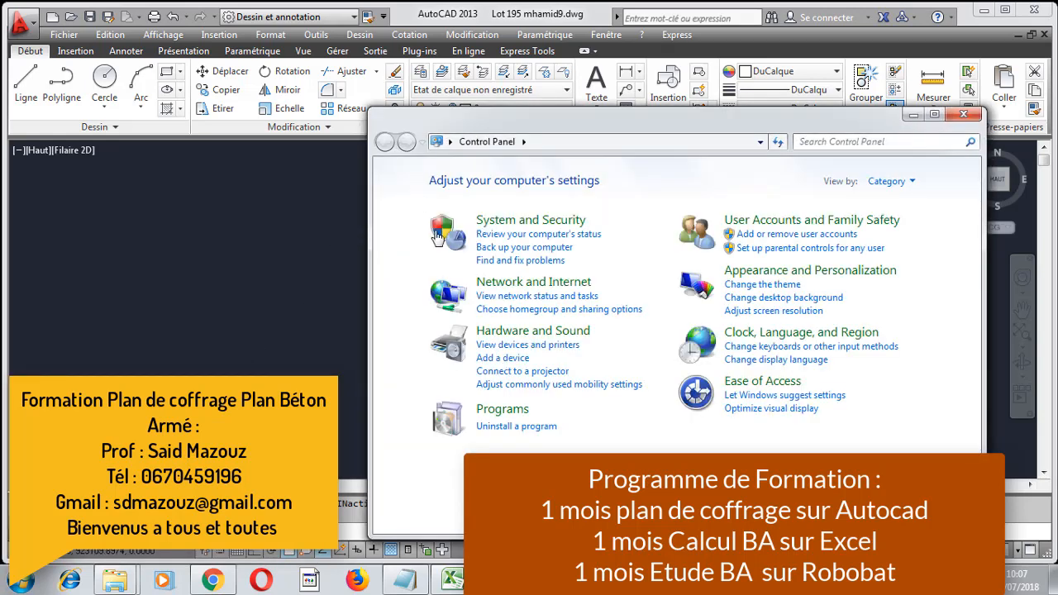
click(787, 278)
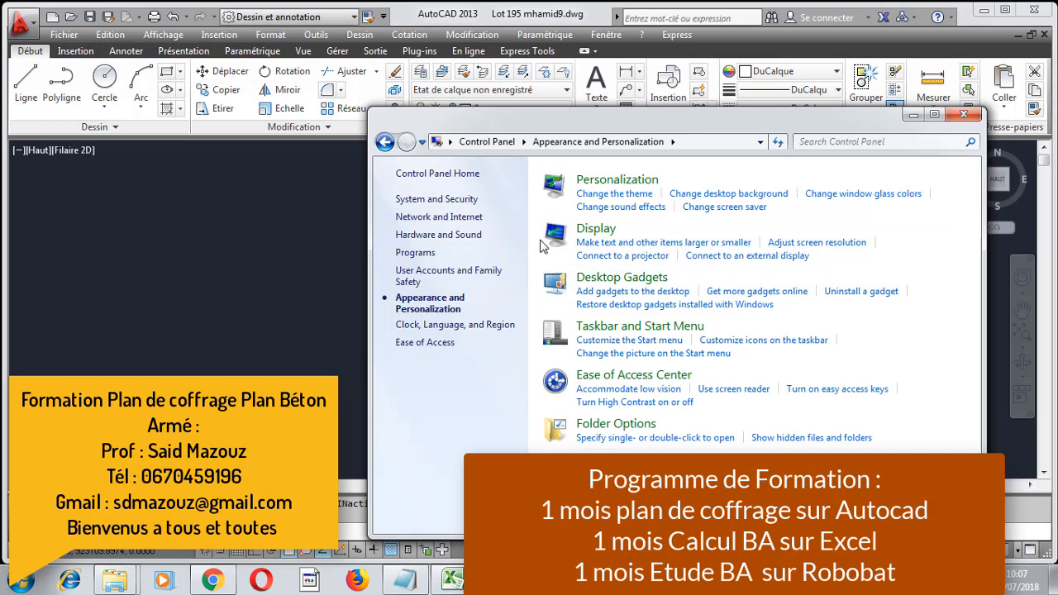
click(619, 242)
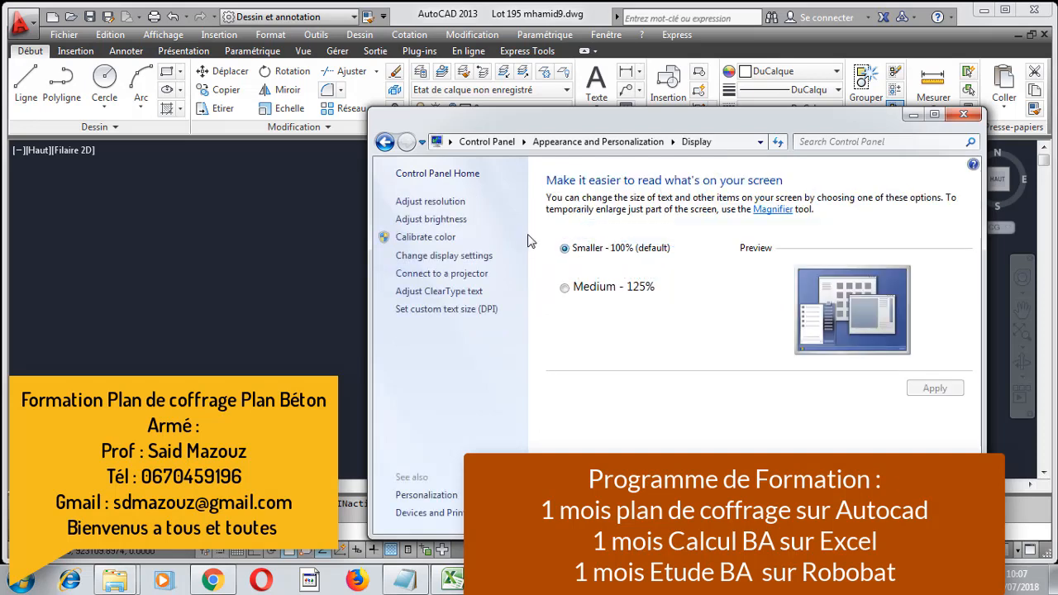
click(460, 220)
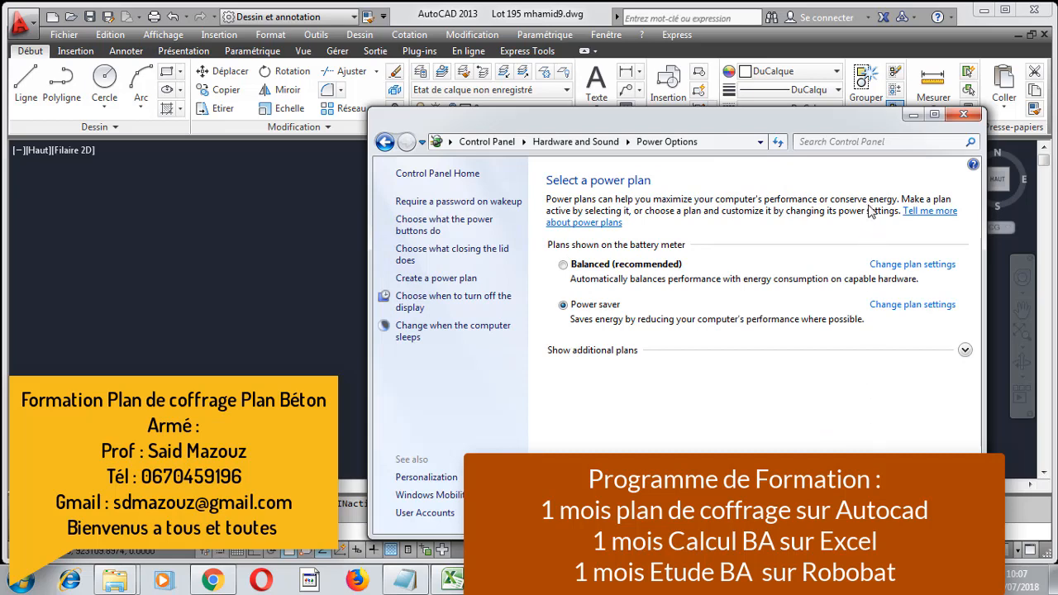
click(965, 114)
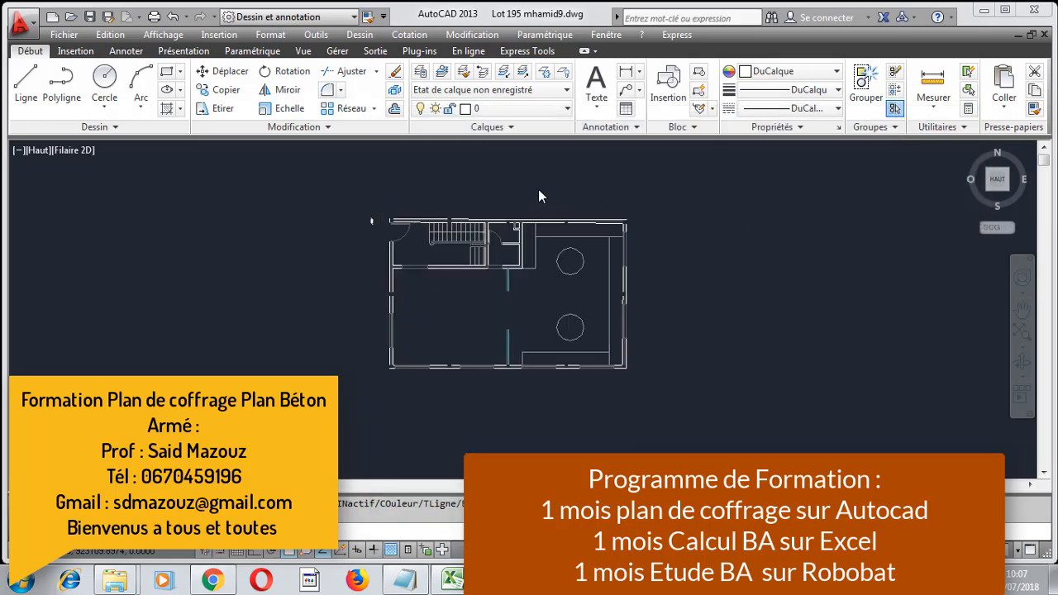
- Import all layers of LOT N°272 (12.30 X 9).dwg into the drawing through DesignCenter, and close it
scroll(460, 186, up, 3)
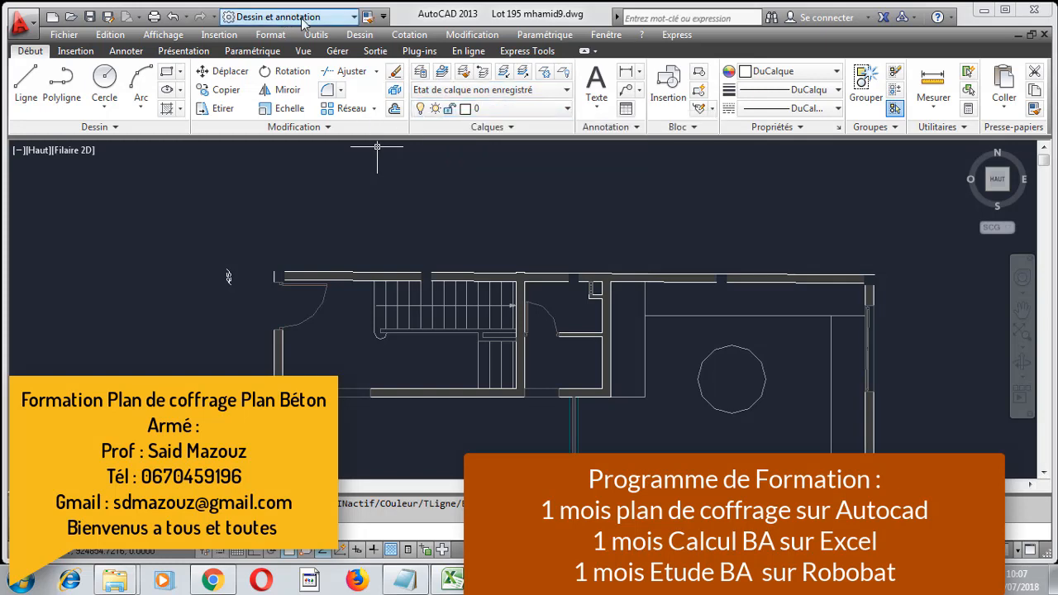
click(303, 51)
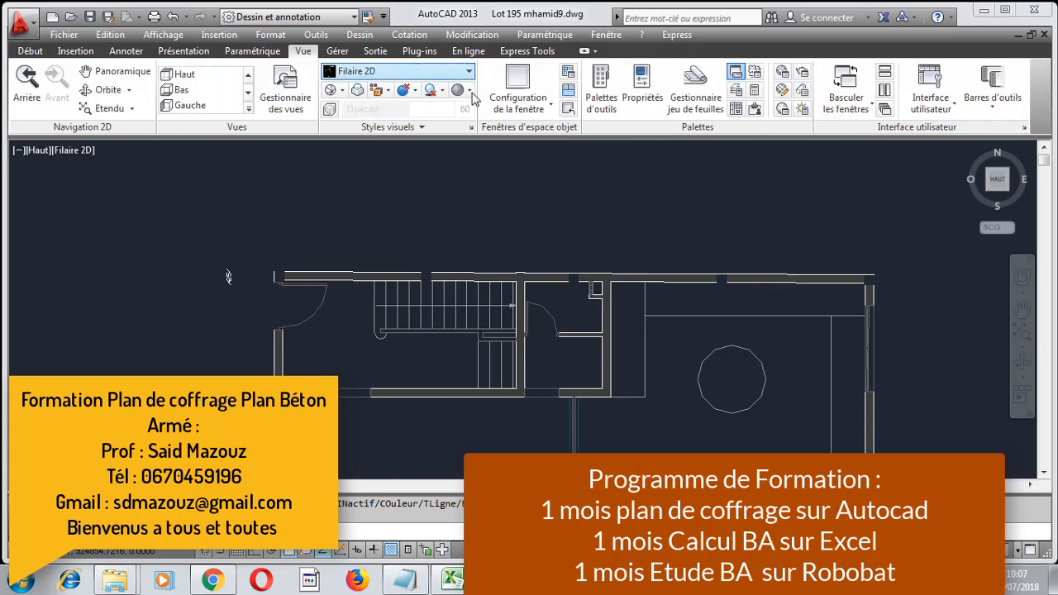
click(735, 109)
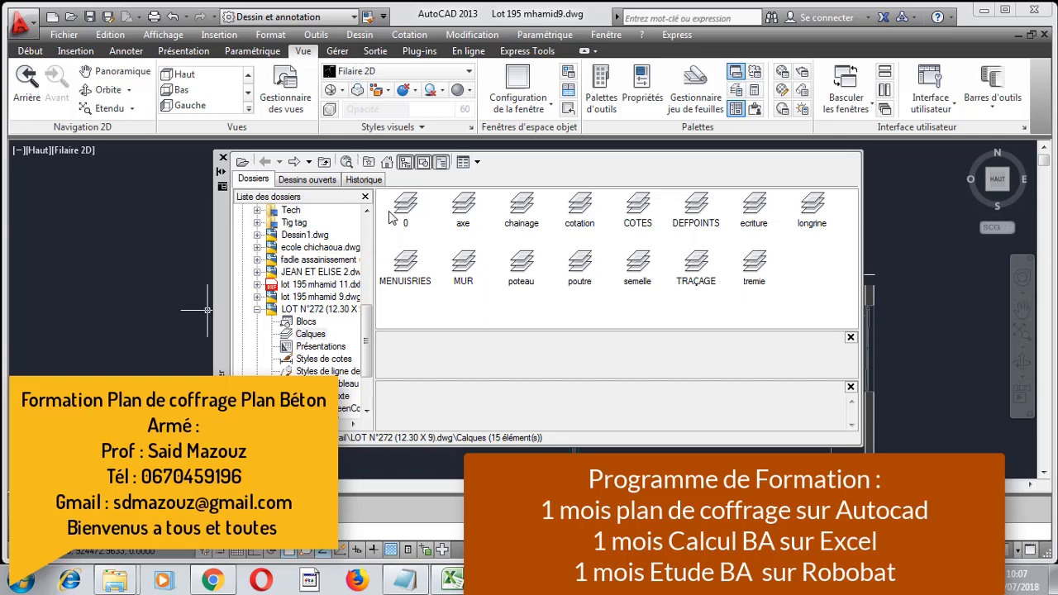
click(312, 335)
drag(849, 296, 381, 204)
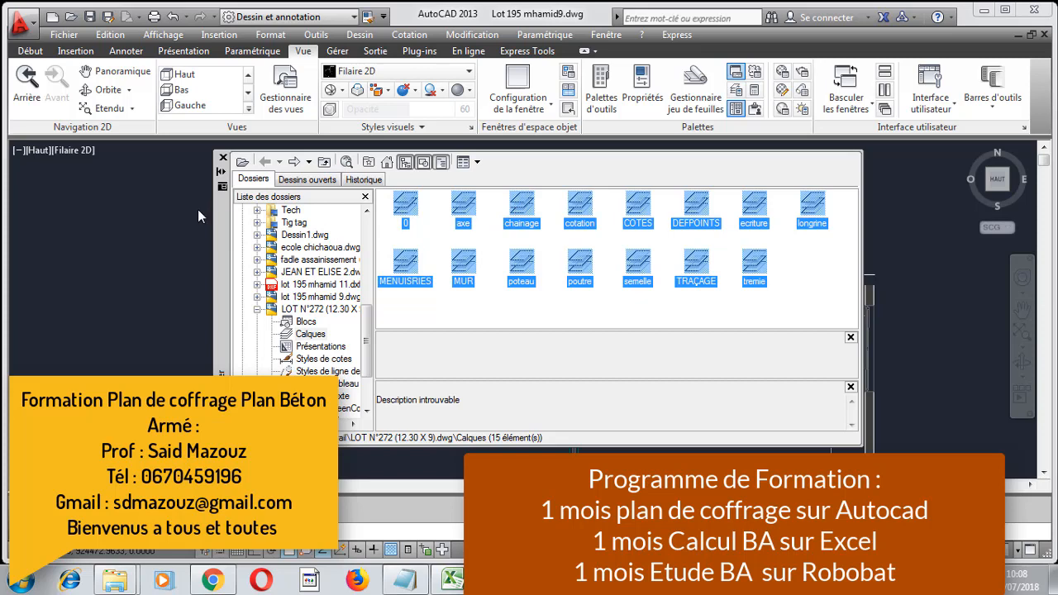
click(177, 213)
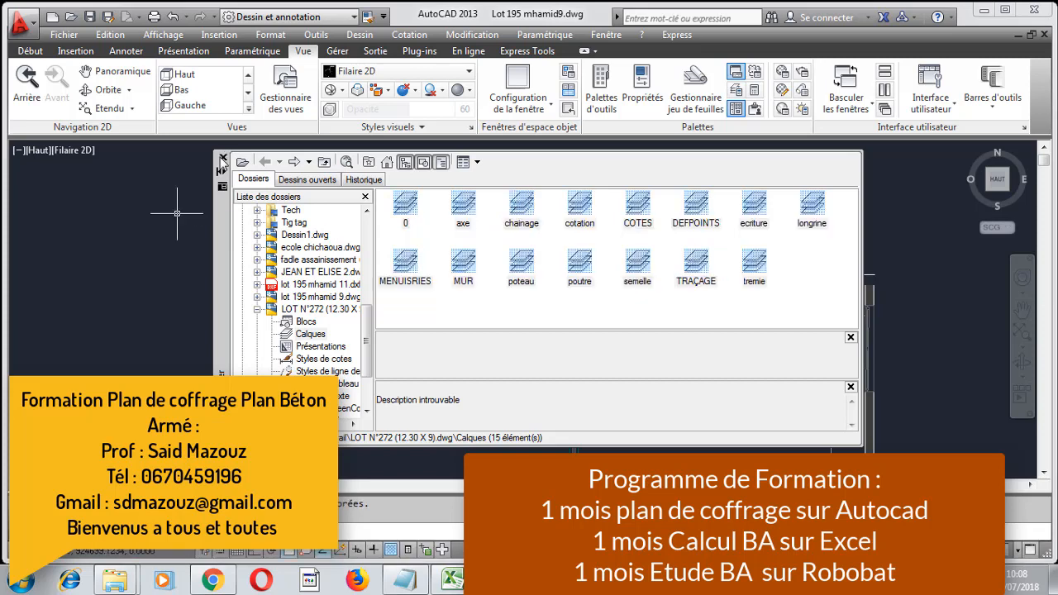
click(223, 159)
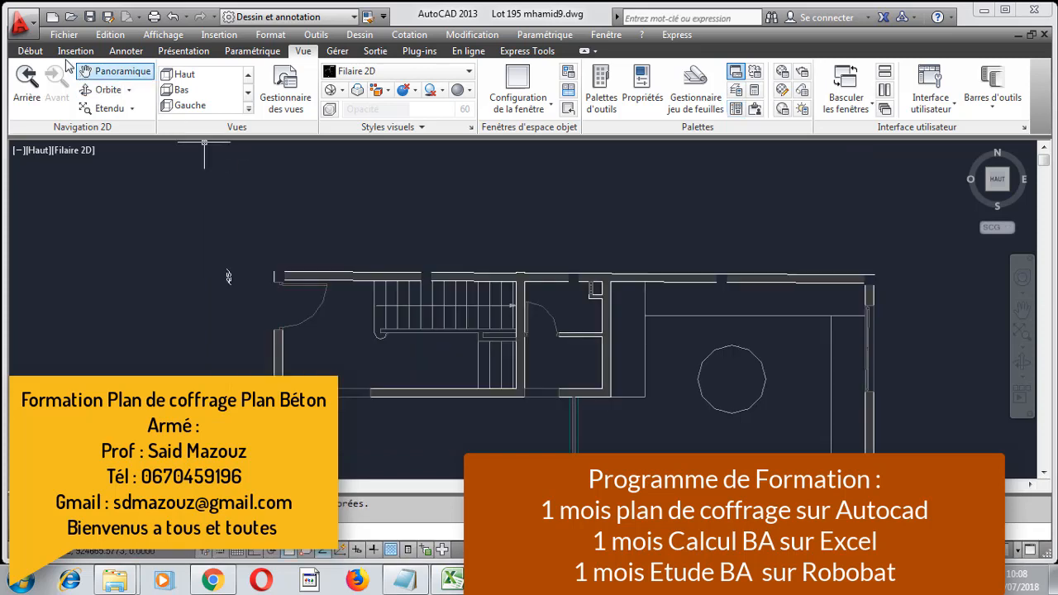
- Make the imported COTES layer the current layer
click(18, 52)
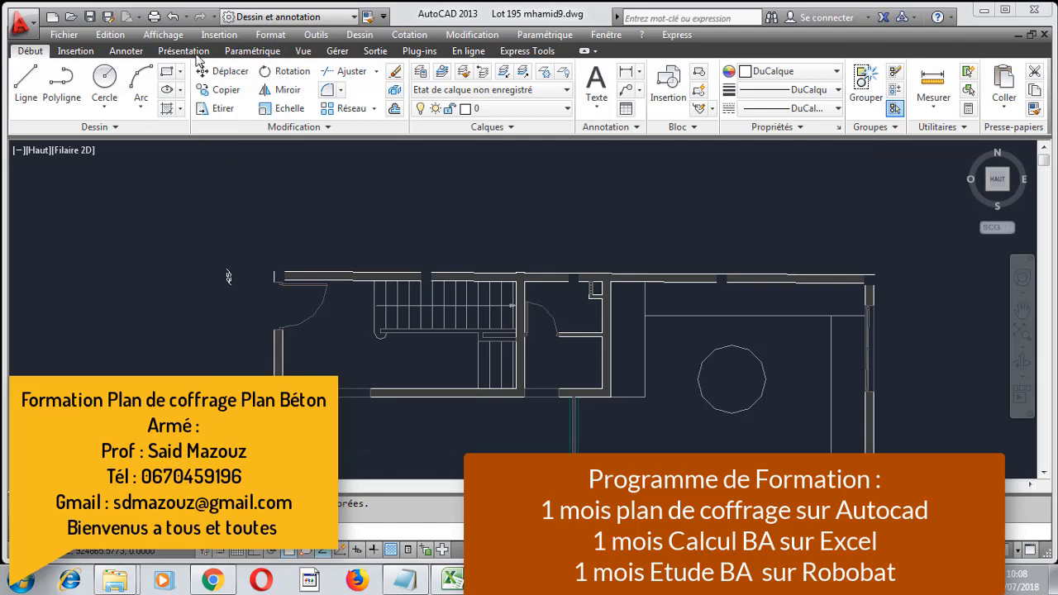
click(506, 108)
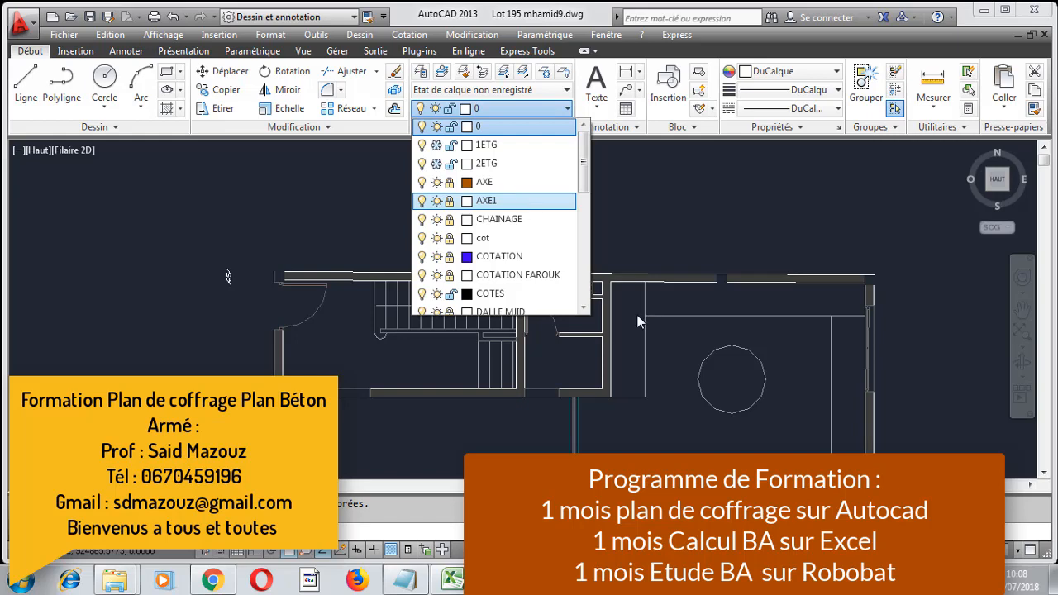
scroll(546, 299, down, 1)
scroll(506, 201, up, 1)
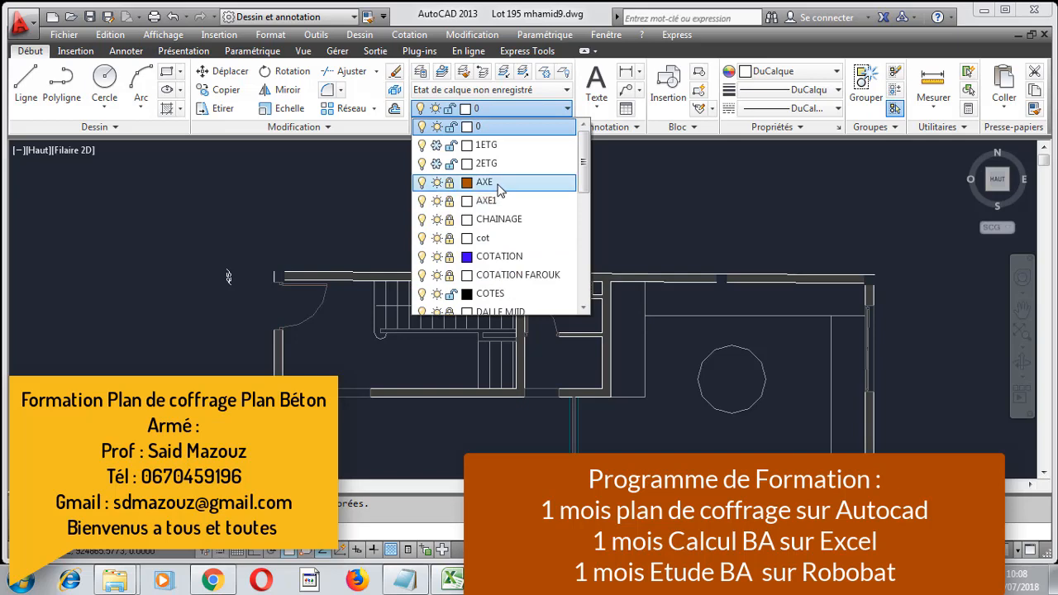
scroll(498, 190, down, 2)
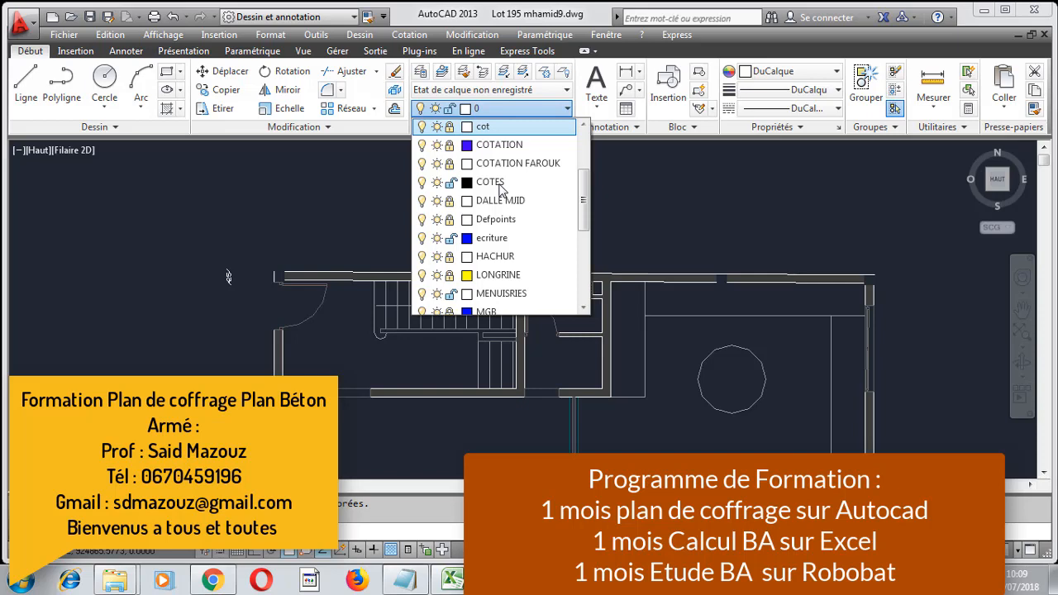
click(499, 184)
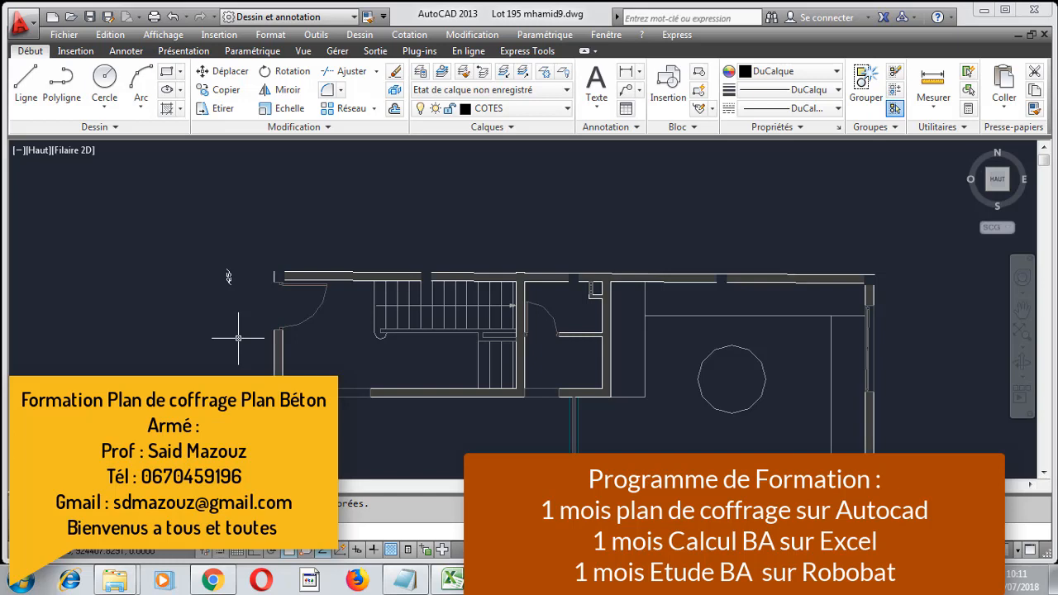
- Draw a 250 by 250 rectangle in the empty space beside the ground-floor plan's upper-left corner
key(Return)
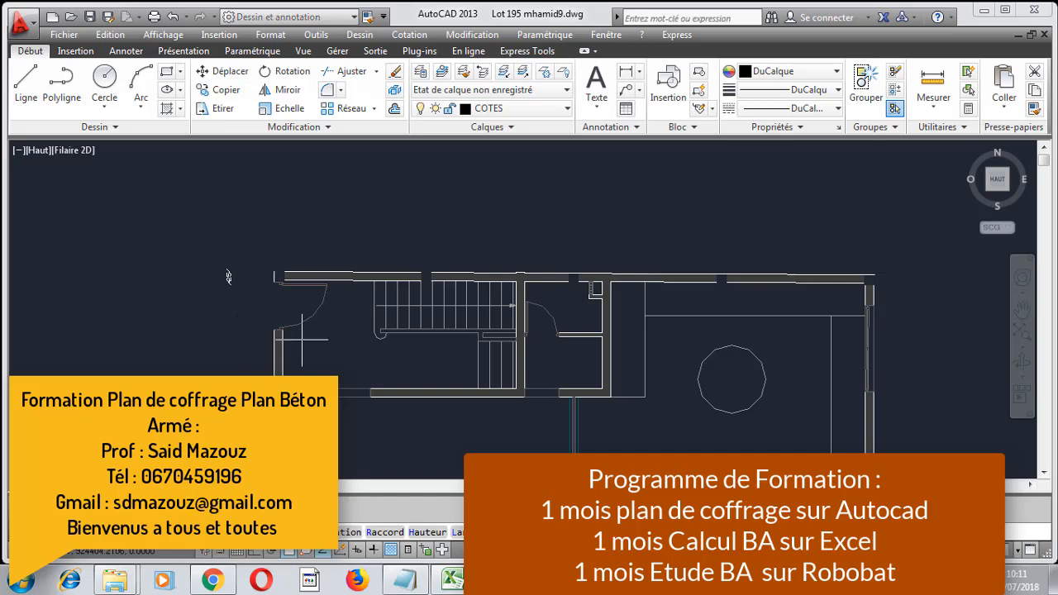
click(98, 209)
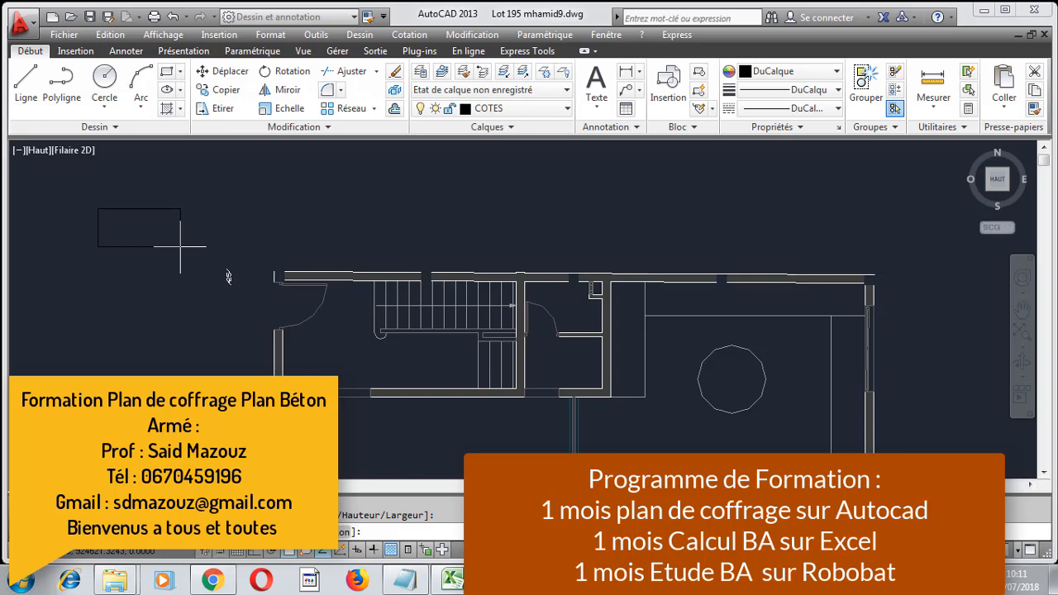
key(Escape)
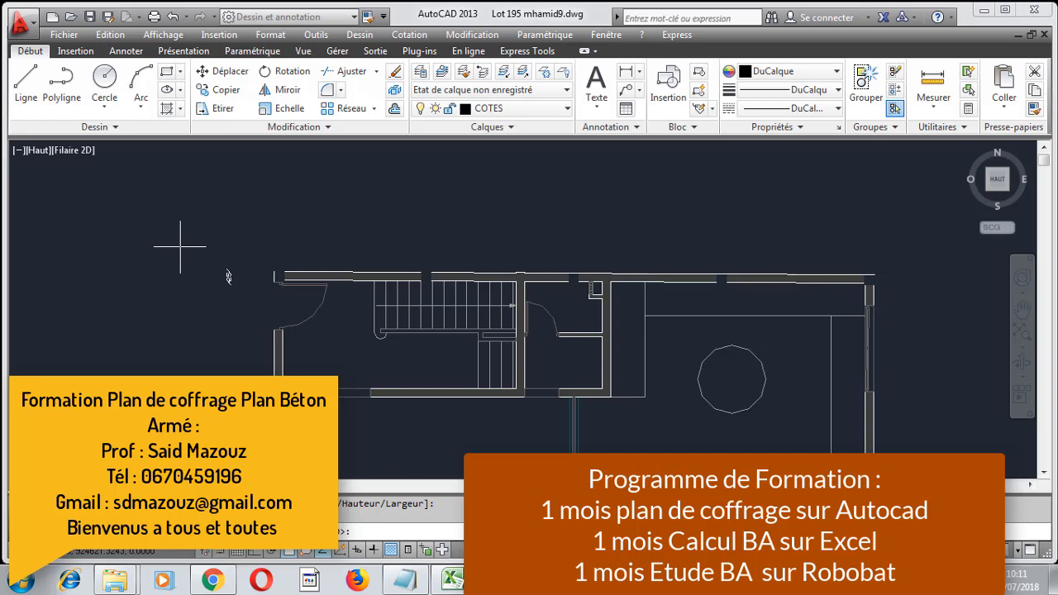
text(250)
key(Return)
text(250)
key(Return)
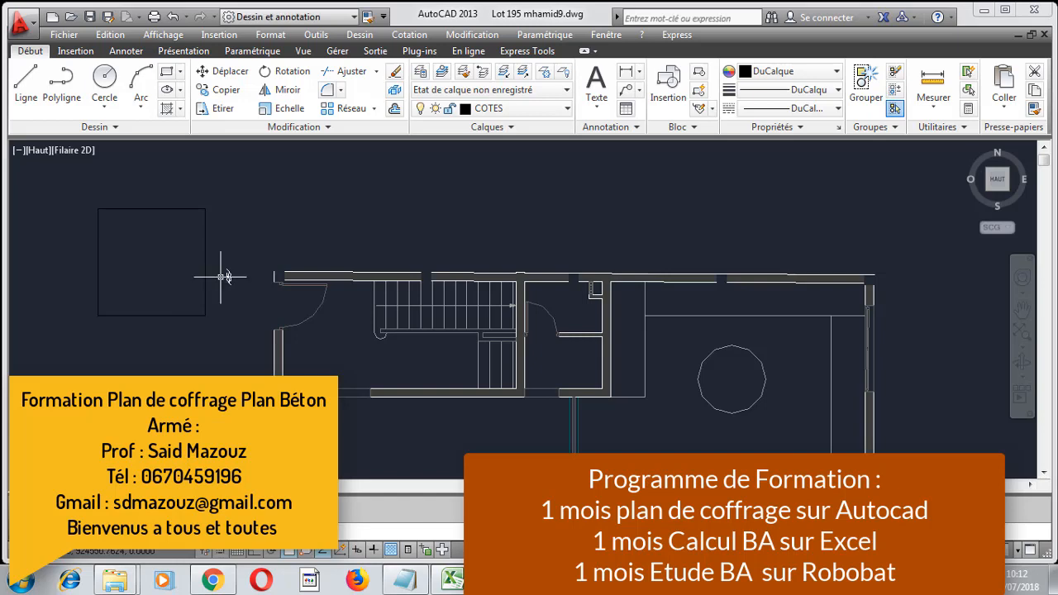
- Try to add a linear dimension at the wall end by the ground-floor plan's upper-left corner
scroll(260, 276, up, 5)
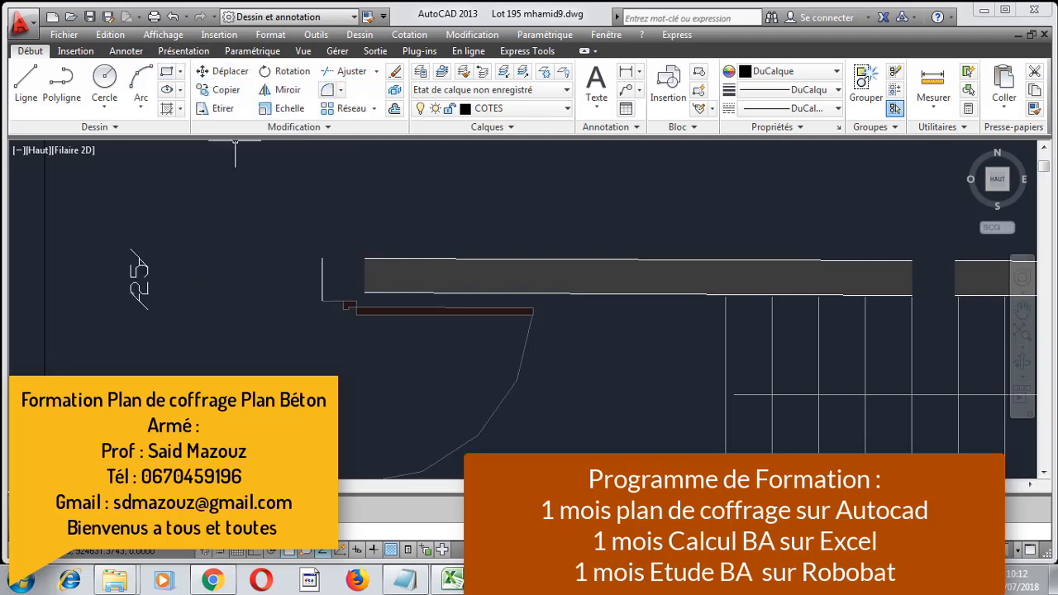
click(625, 72)
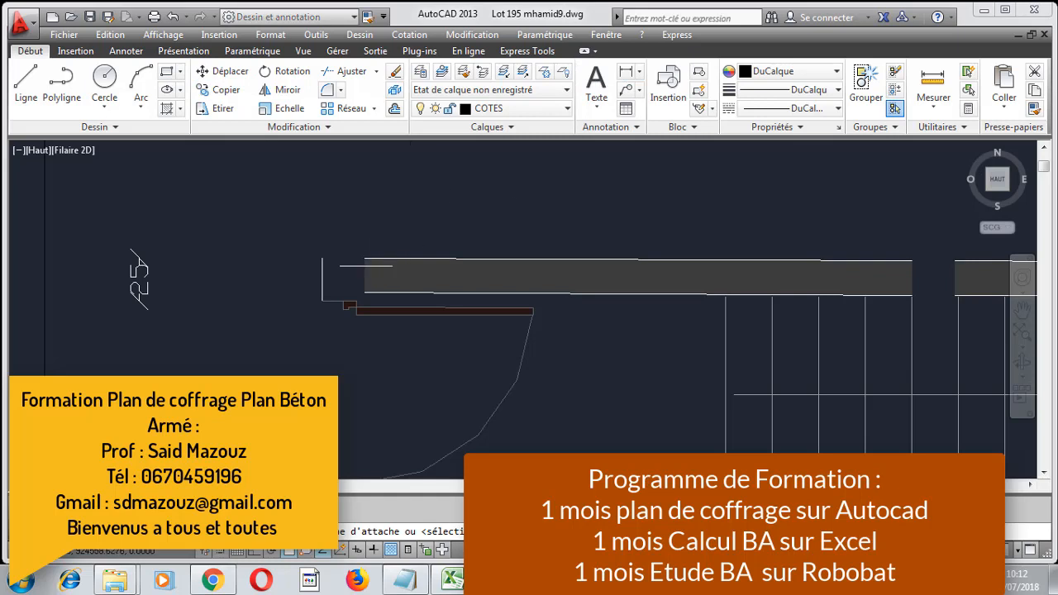
click(322, 301)
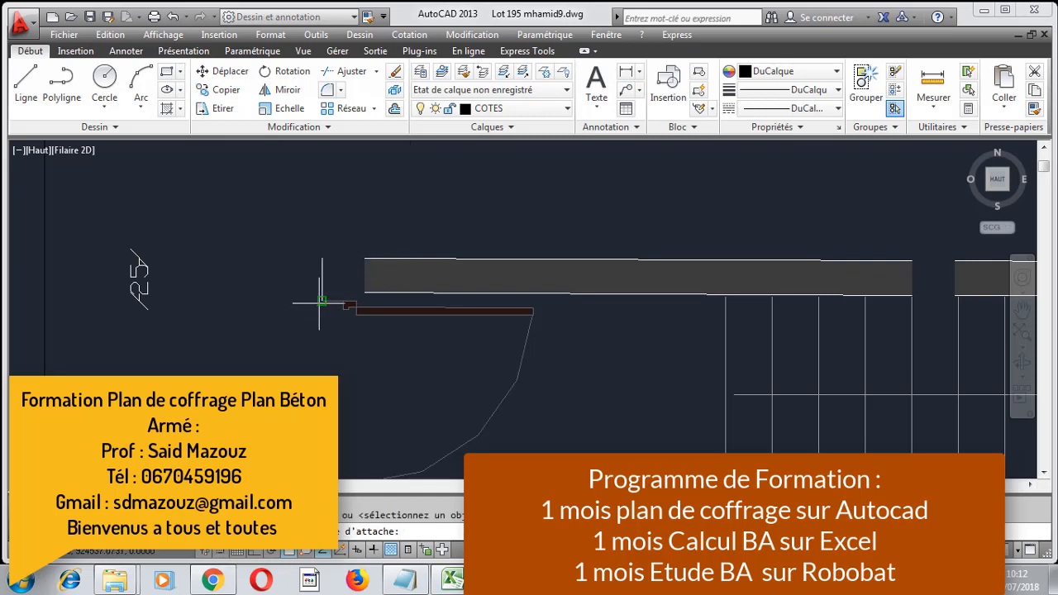
scroll(284, 295, up, 5)
scroll(265, 295, up, 5)
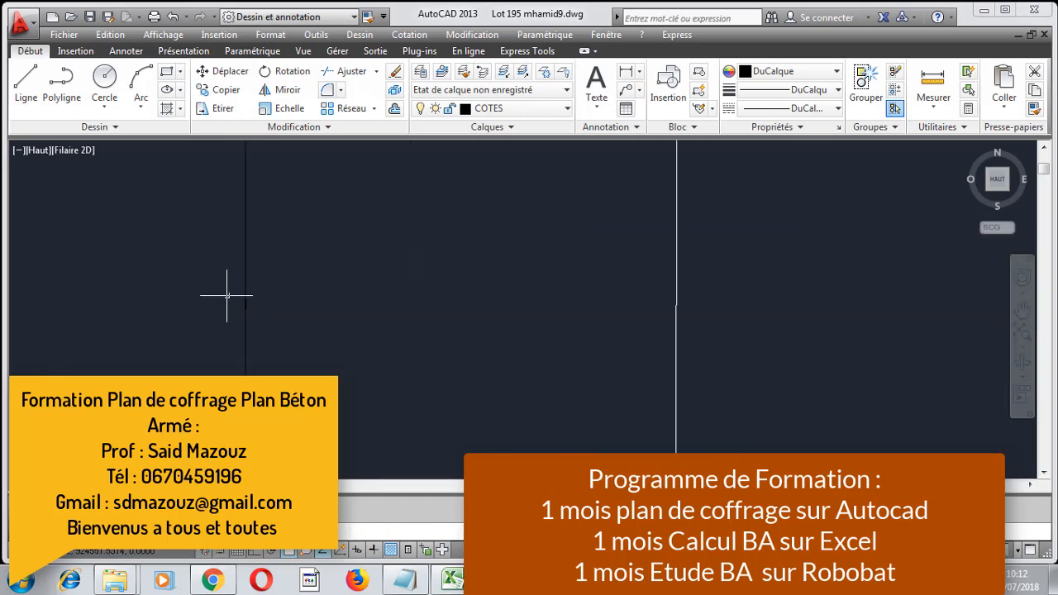
scroll(305, 299, down, 1)
key(Escape)
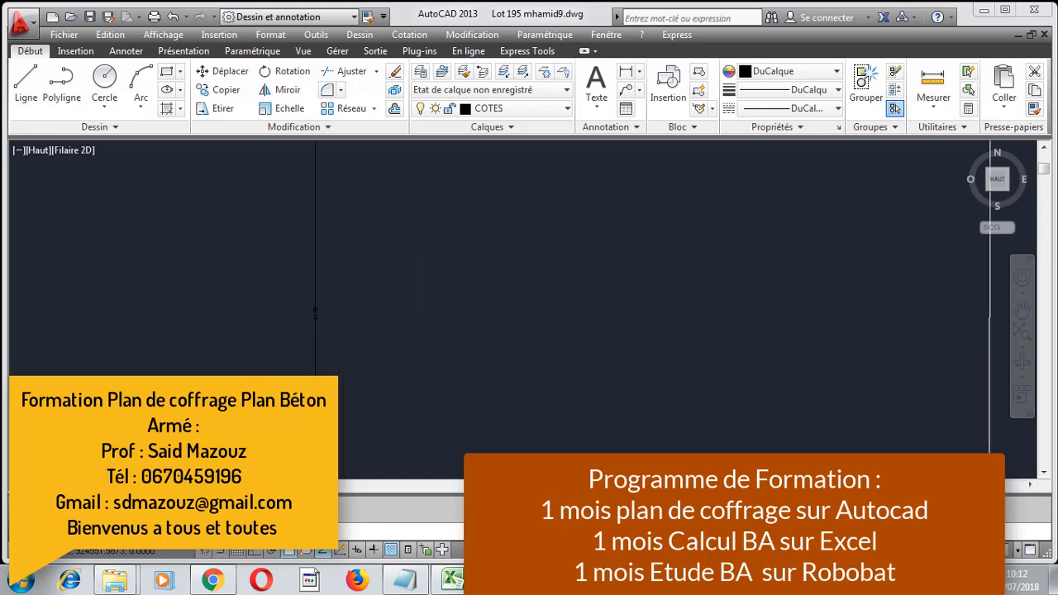
- Delete the test dimension and the 250 by 250 rectangle beside the plan's upper-left corner
click(373, 276)
click(196, 322)
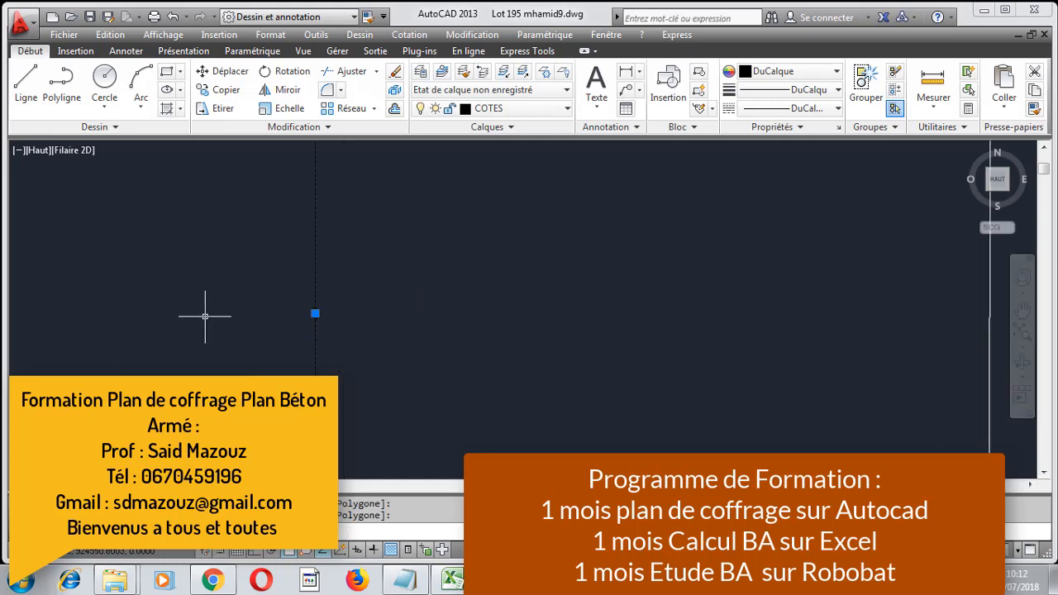
key(Delete)
scroll(223, 298, down, 8)
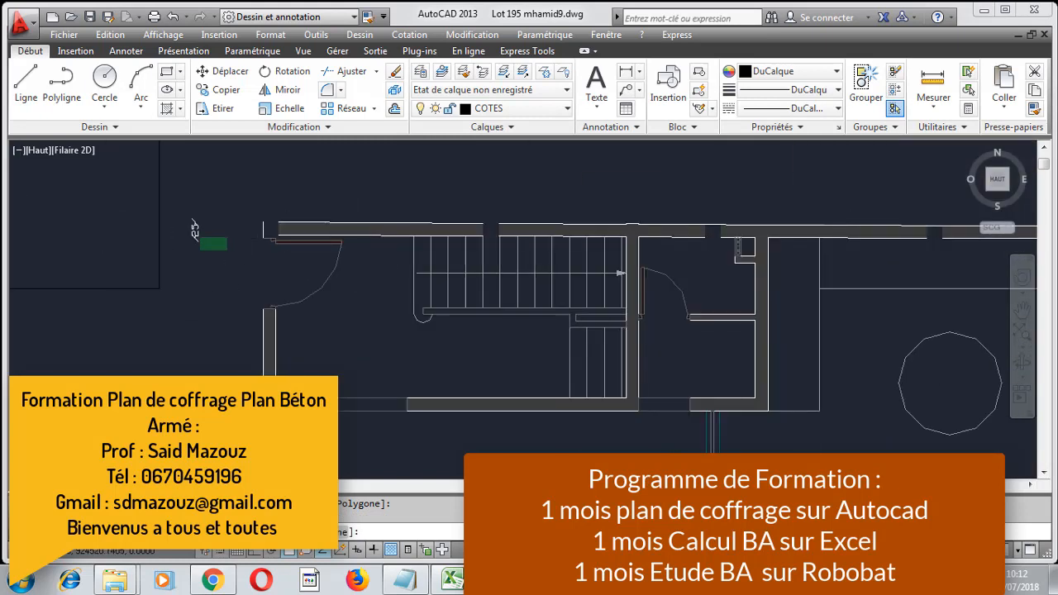
click(195, 231)
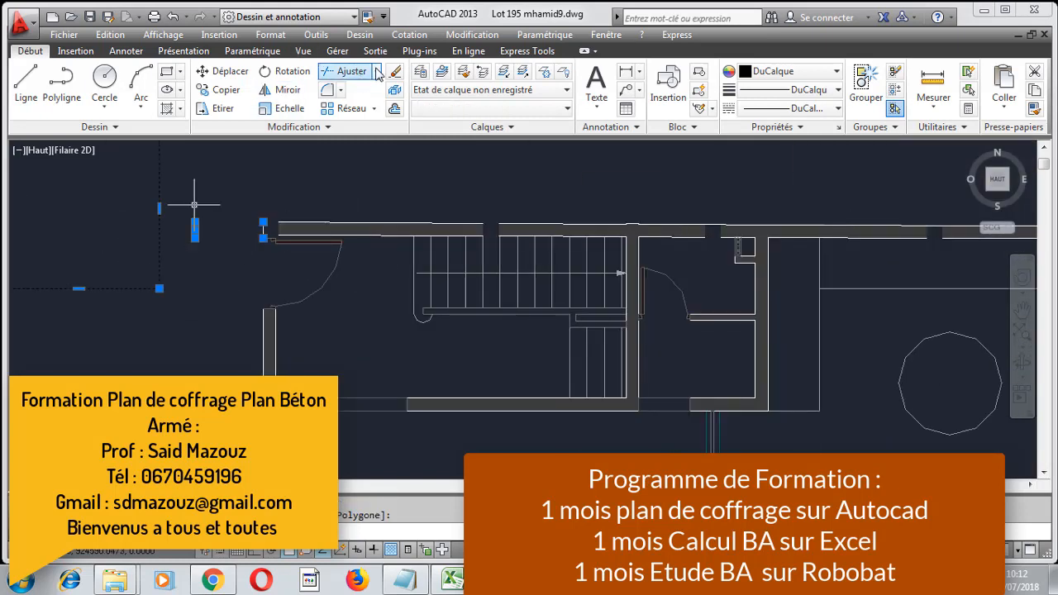
key(Delete)
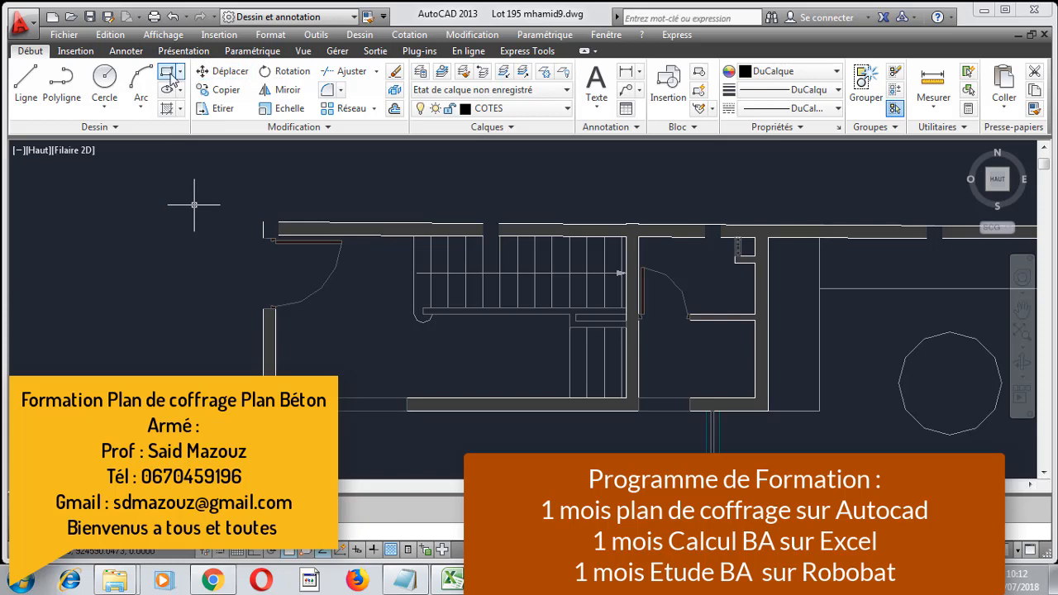
- Draw a 25 by 25 rectangle in the empty space beside the plan's upper-left corner
click(169, 72)
click(121, 242)
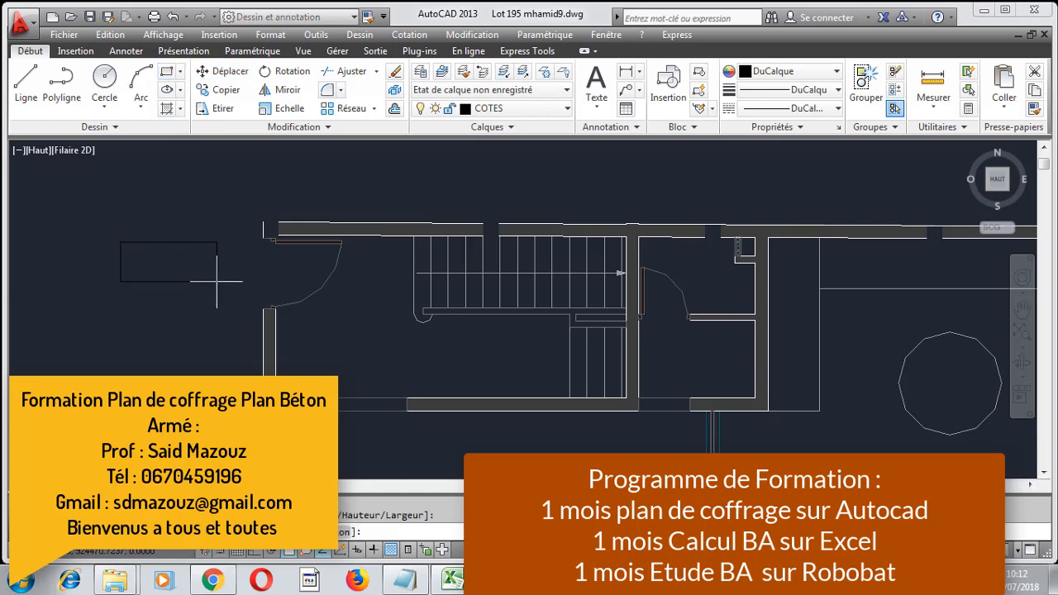
text(d)
key(Return)
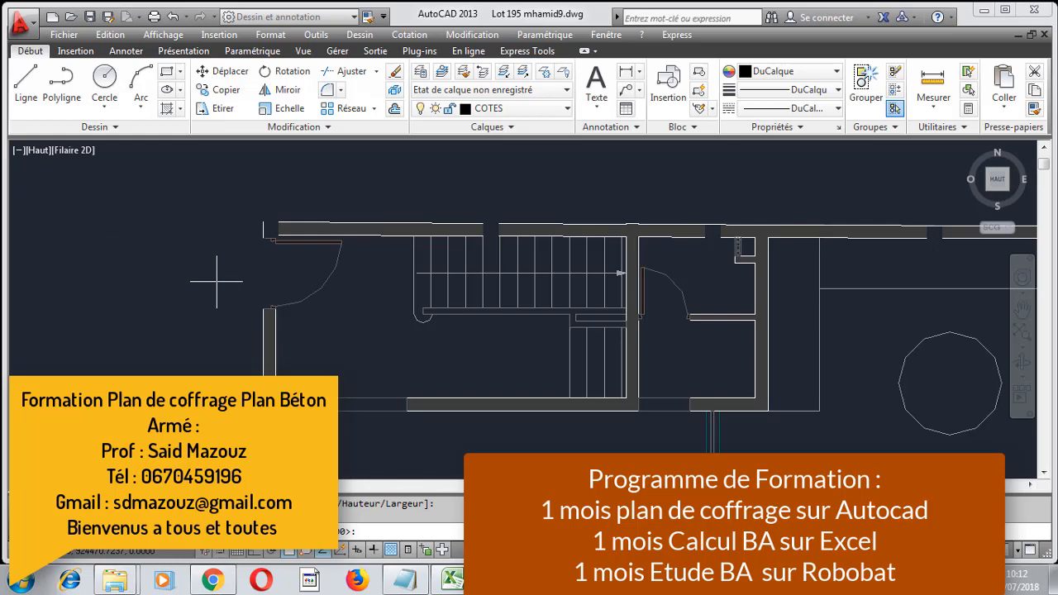
text(25)
key(Return)
text(25)
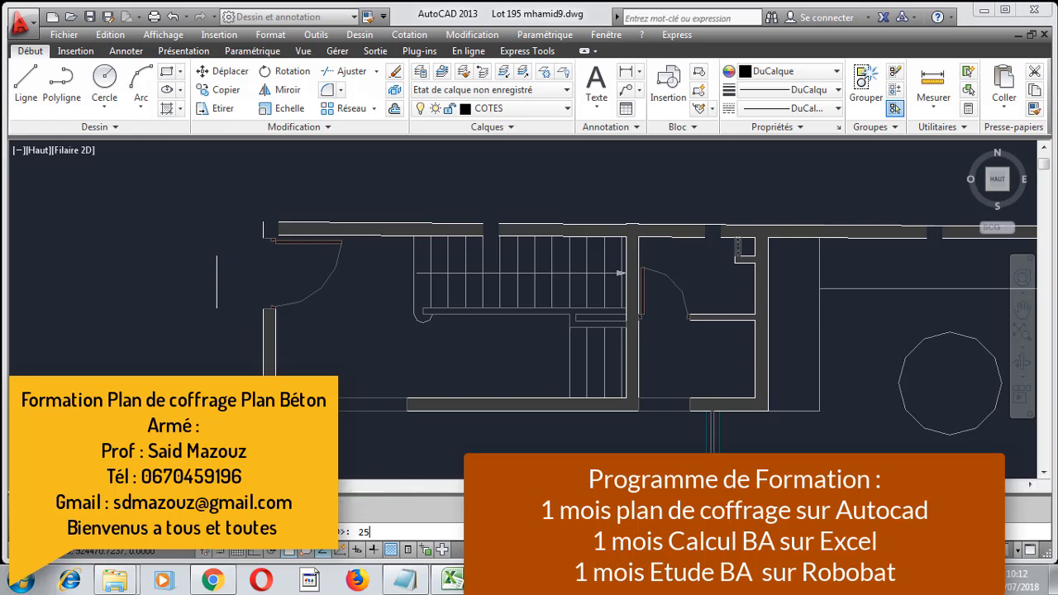
key(Return)
click(217, 281)
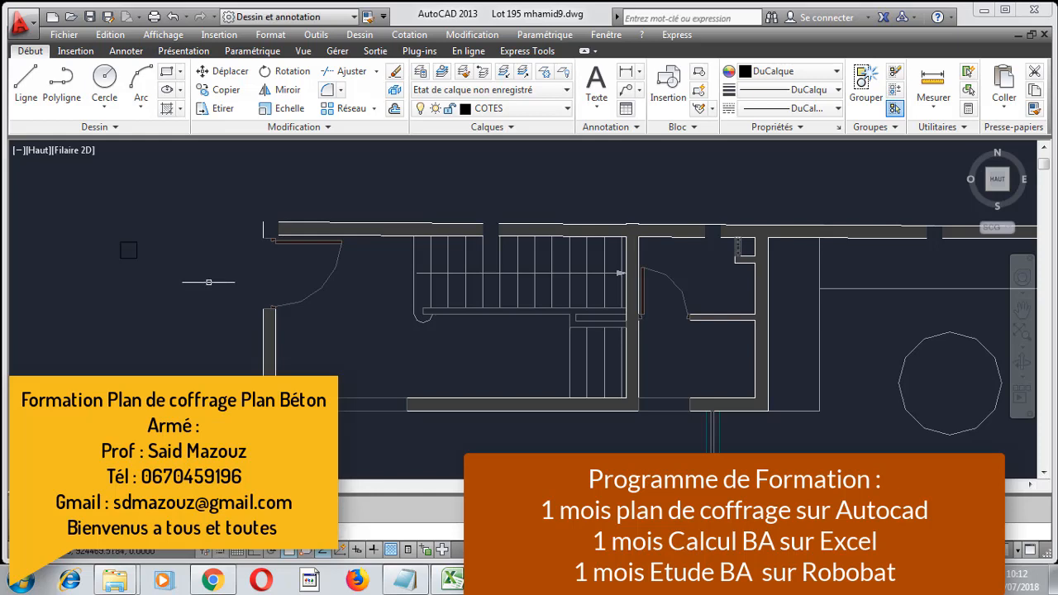
- Assign the 25 by 25 square to the Poteau layer and deselect it
click(145, 235)
click(94, 277)
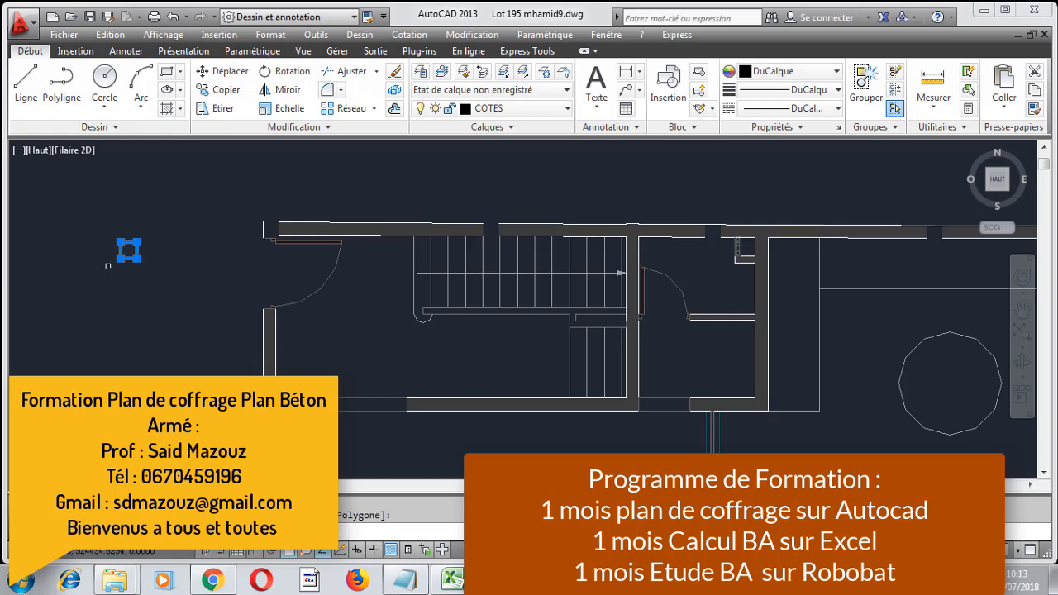
click(521, 109)
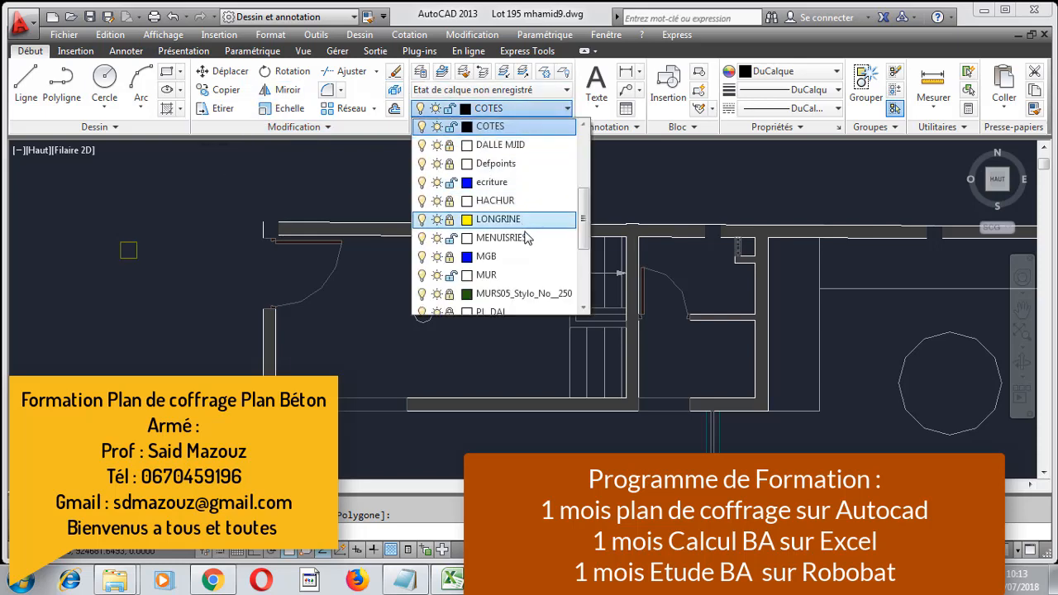
scroll(524, 219, up, 3)
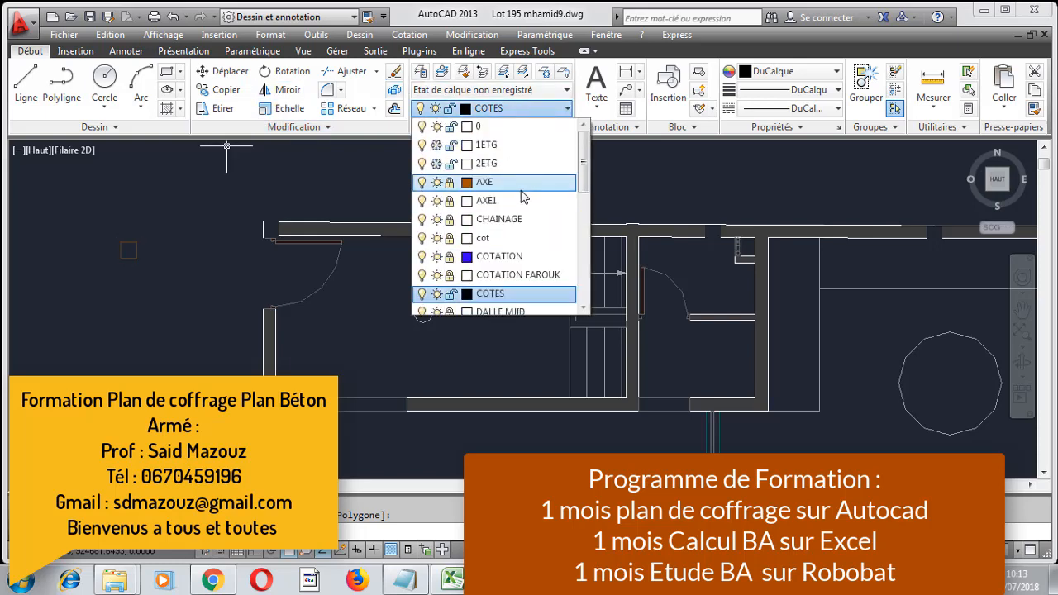
scroll(524, 199, down, 3)
scroll(521, 200, down, 3)
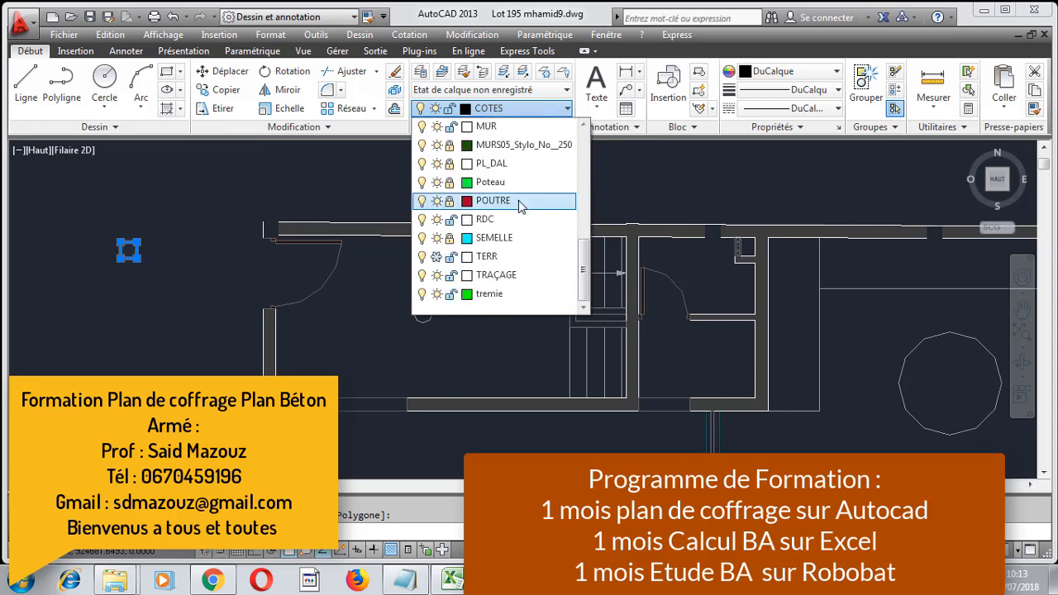
click(519, 183)
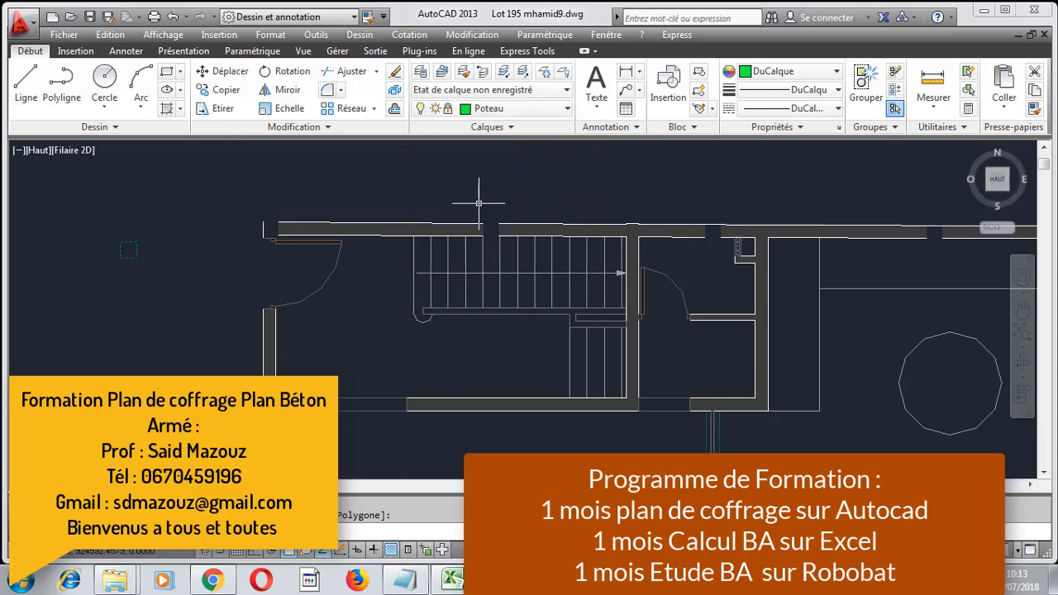
key(Escape)
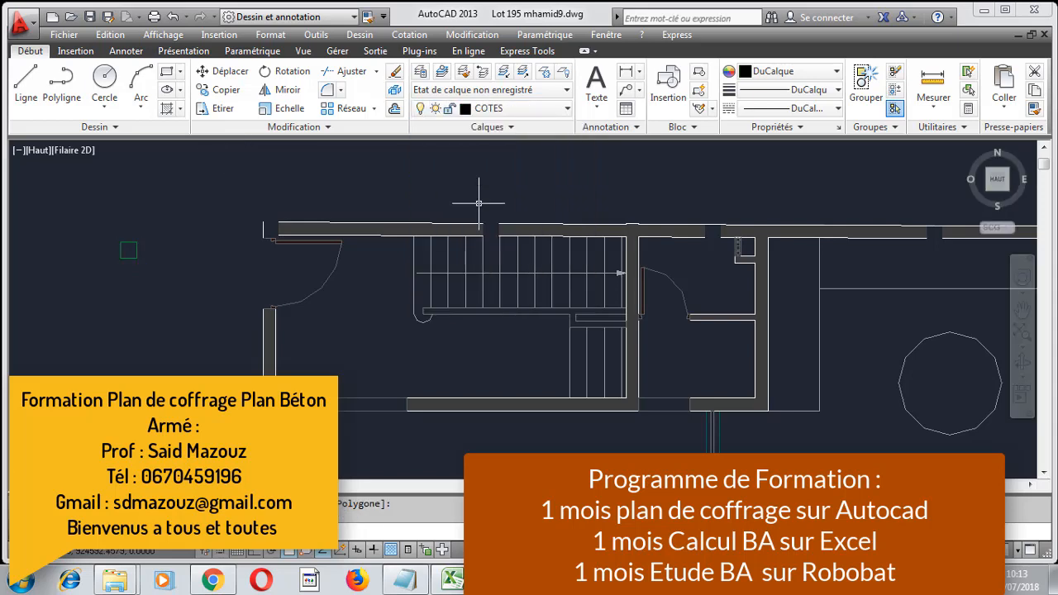
- Try to copy the green square on the locked Poteau layer
click(228, 96)
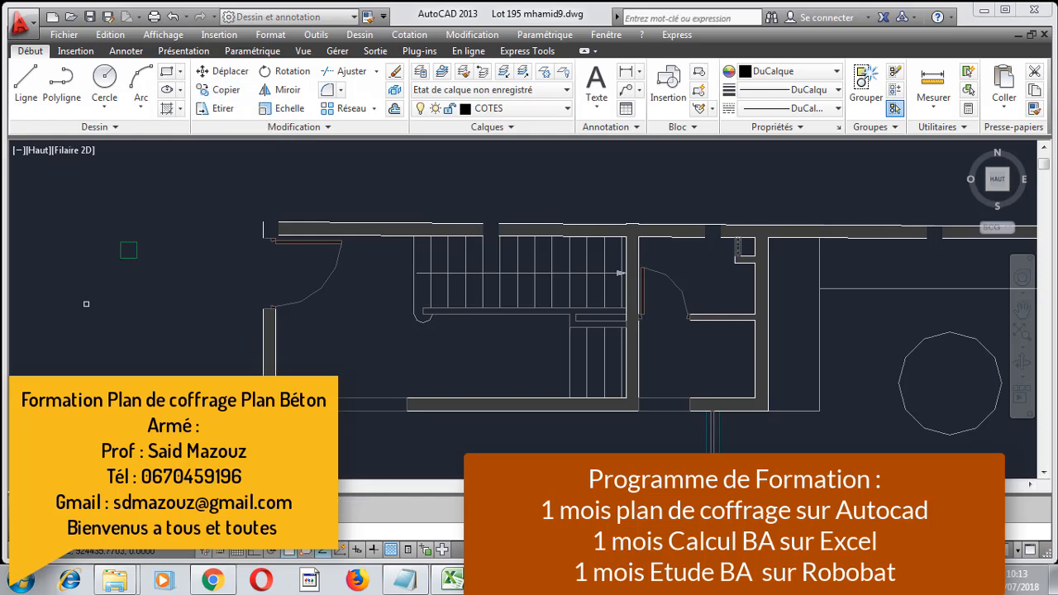
scroll(123, 229, up, 5)
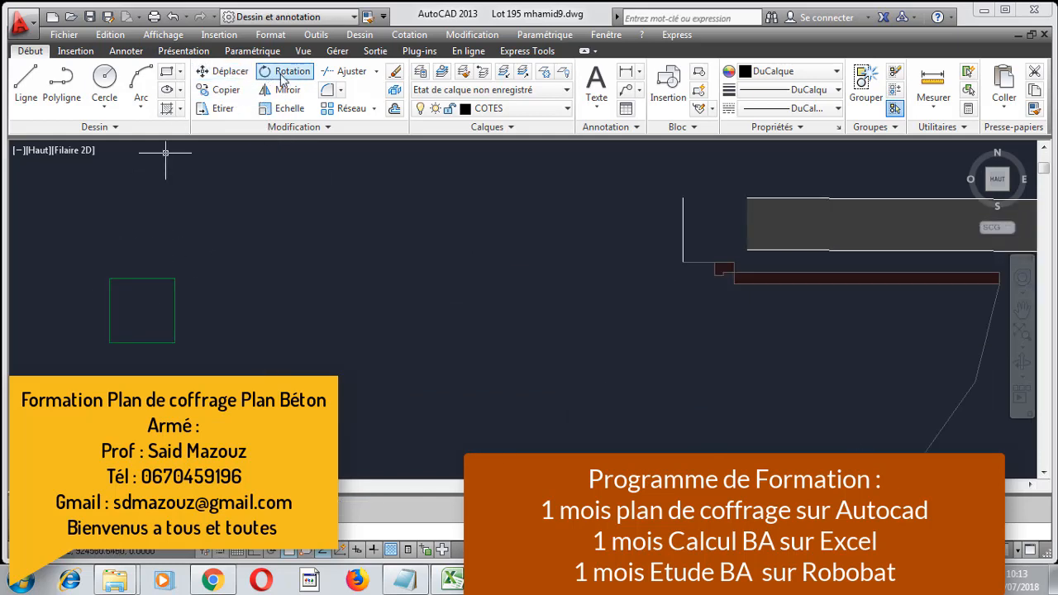
click(220, 89)
click(236, 266)
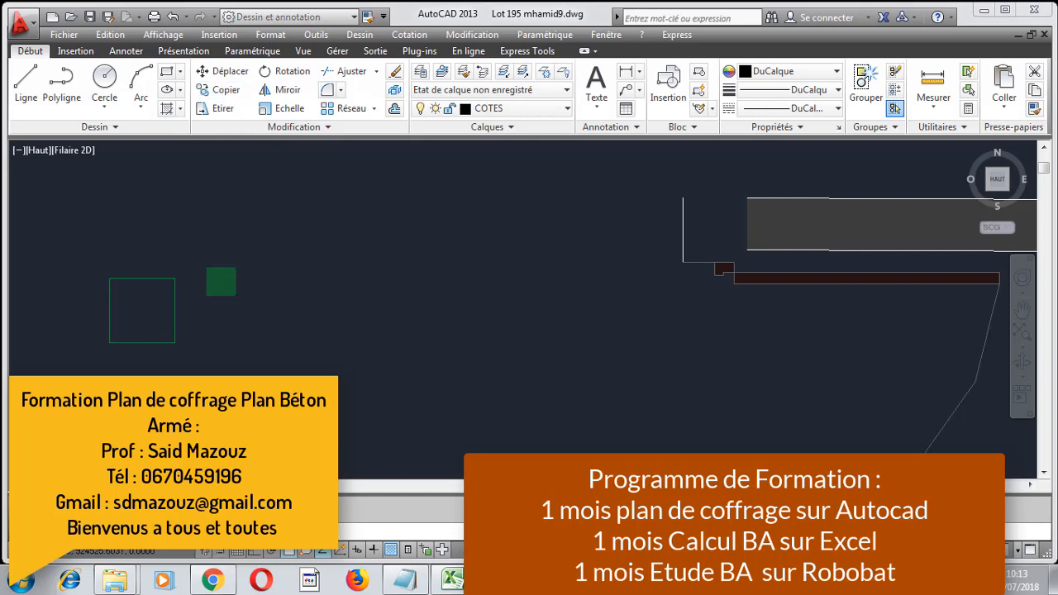
click(120, 372)
key(Escape)
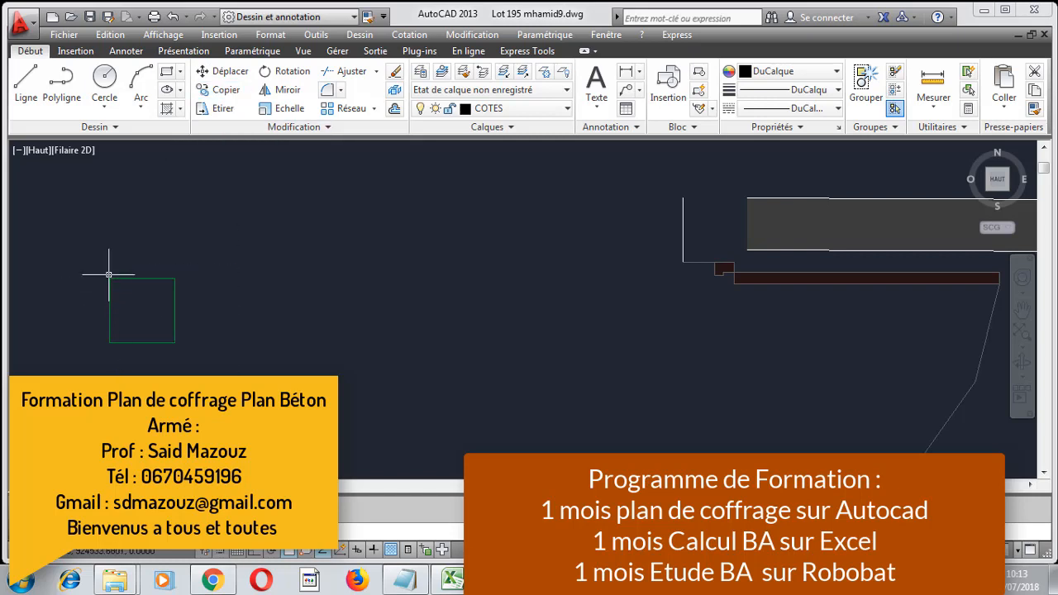
- Make Poteau the current layer
click(508, 112)
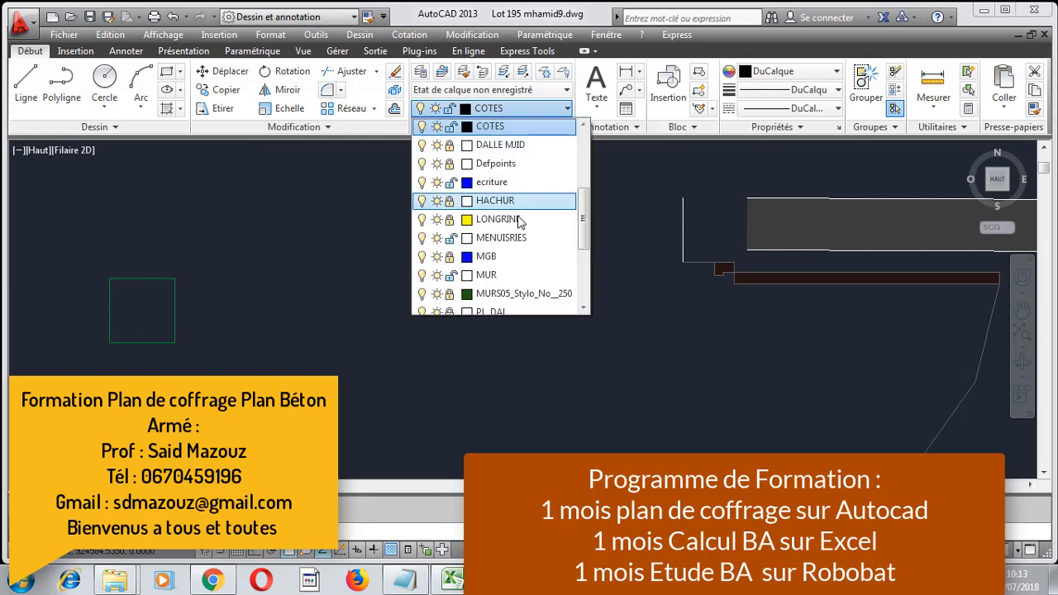
scroll(520, 277, down, 3)
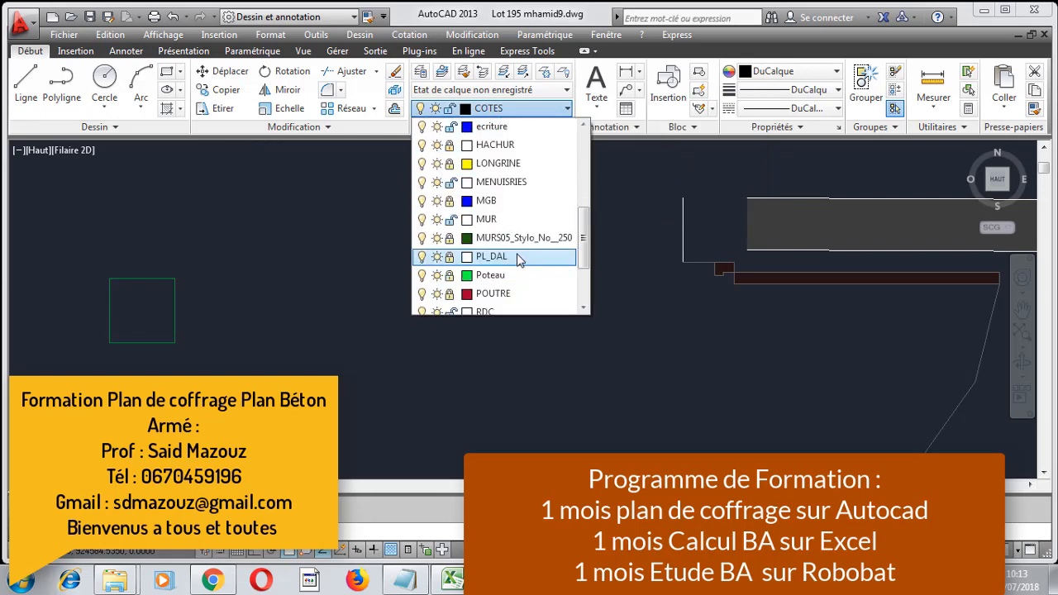
click(507, 186)
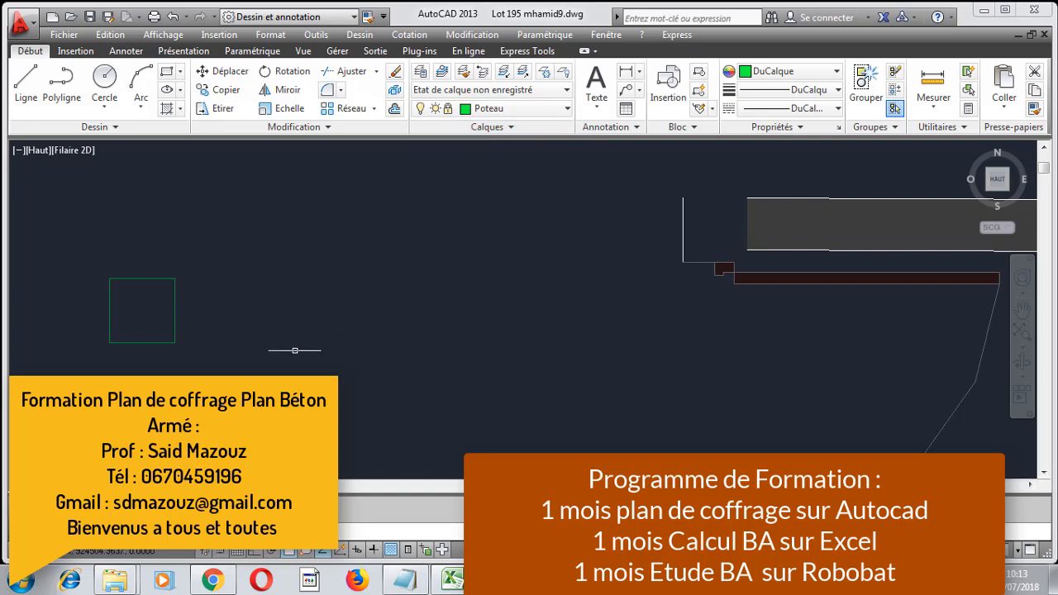
- Try to select and copy the column square while Poteau is current but still locked
click(296, 298)
click(171, 377)
click(197, 232)
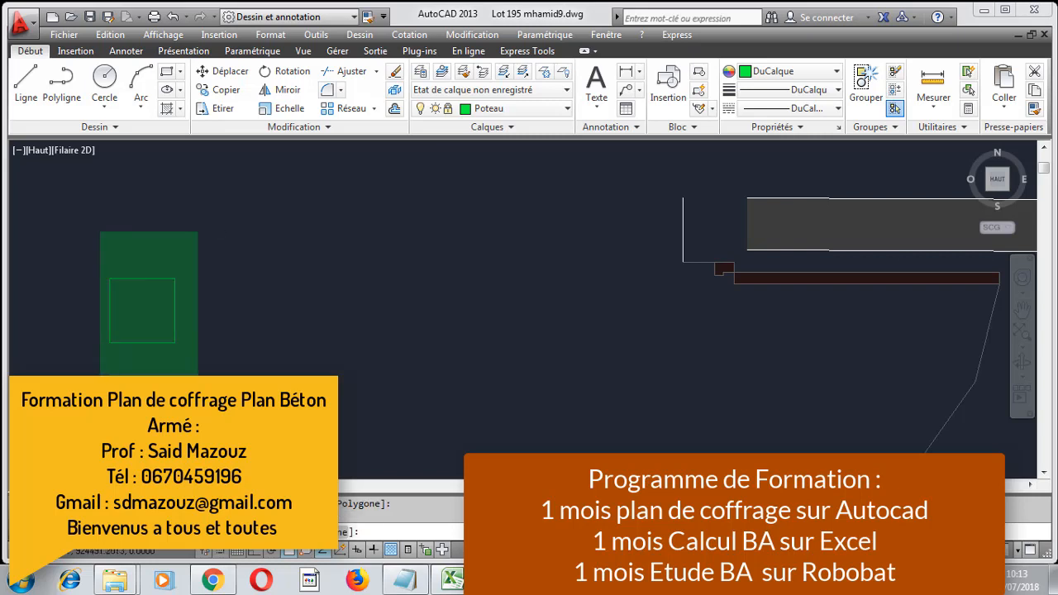
click(100, 376)
click(222, 89)
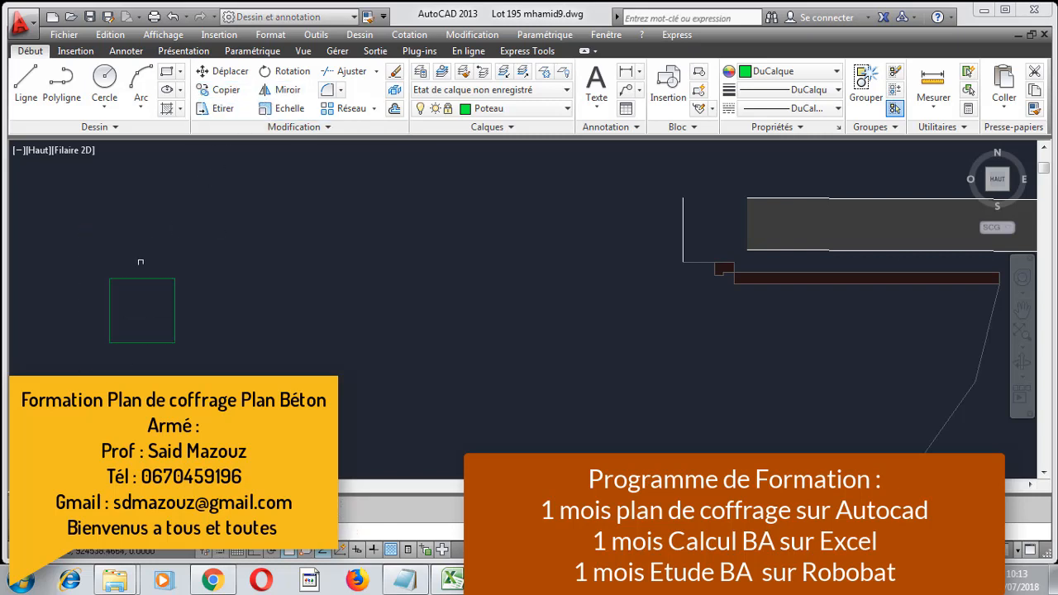
click(95, 315)
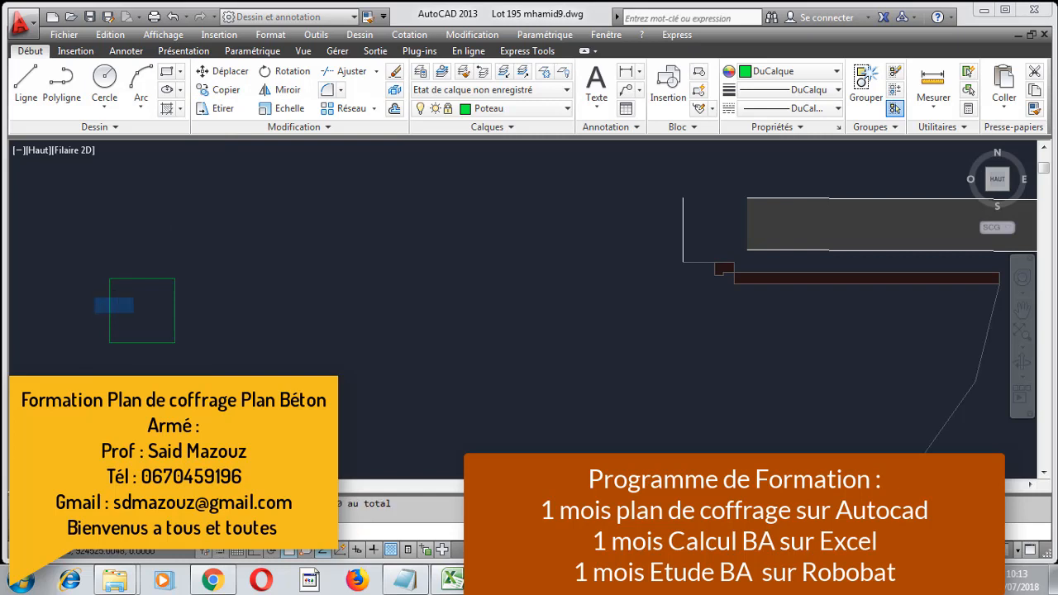
key(Escape)
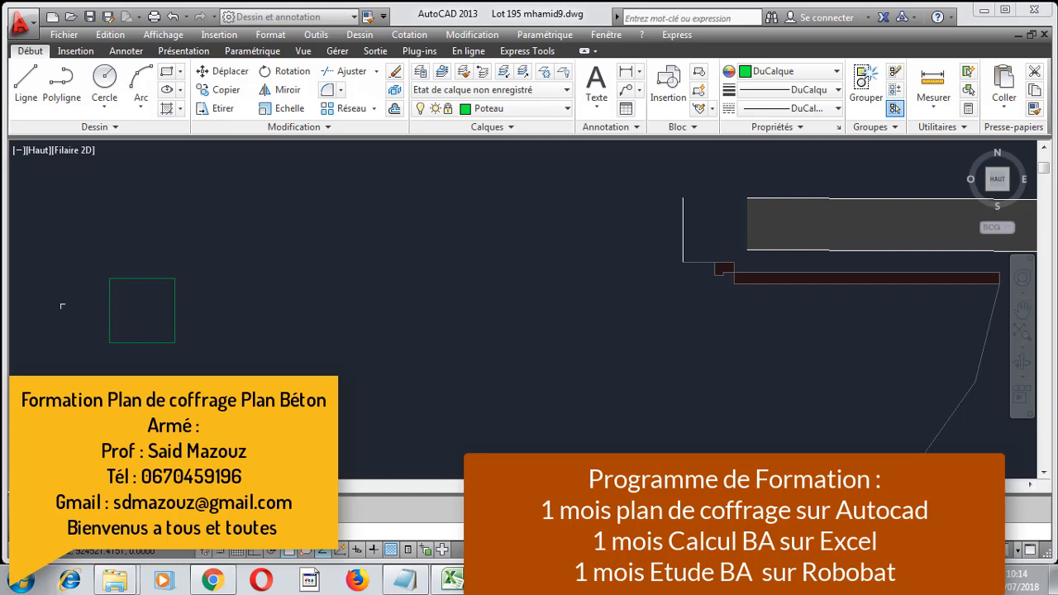
click(185, 272)
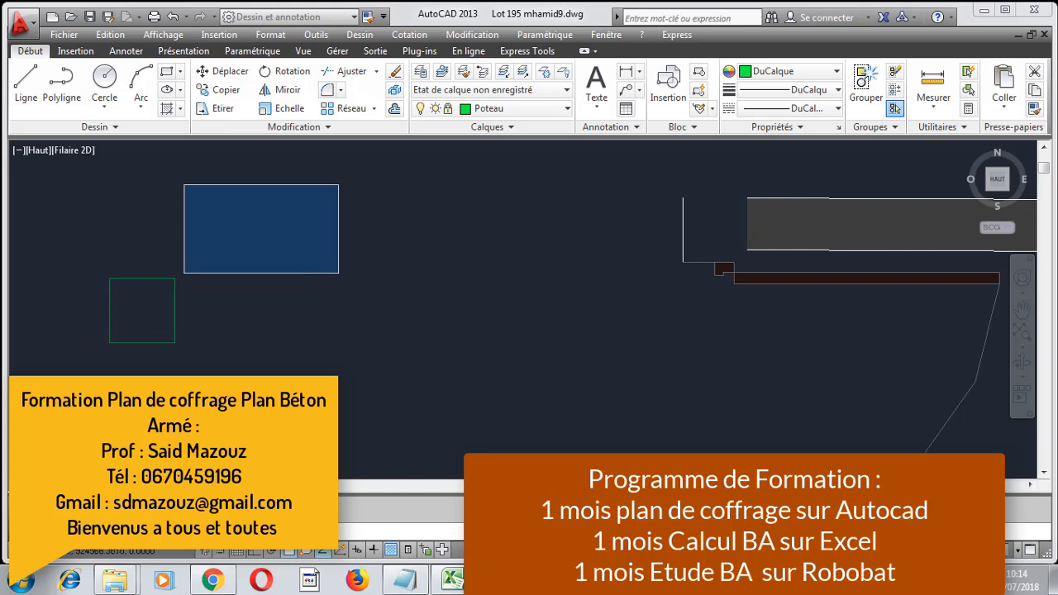
click(338, 186)
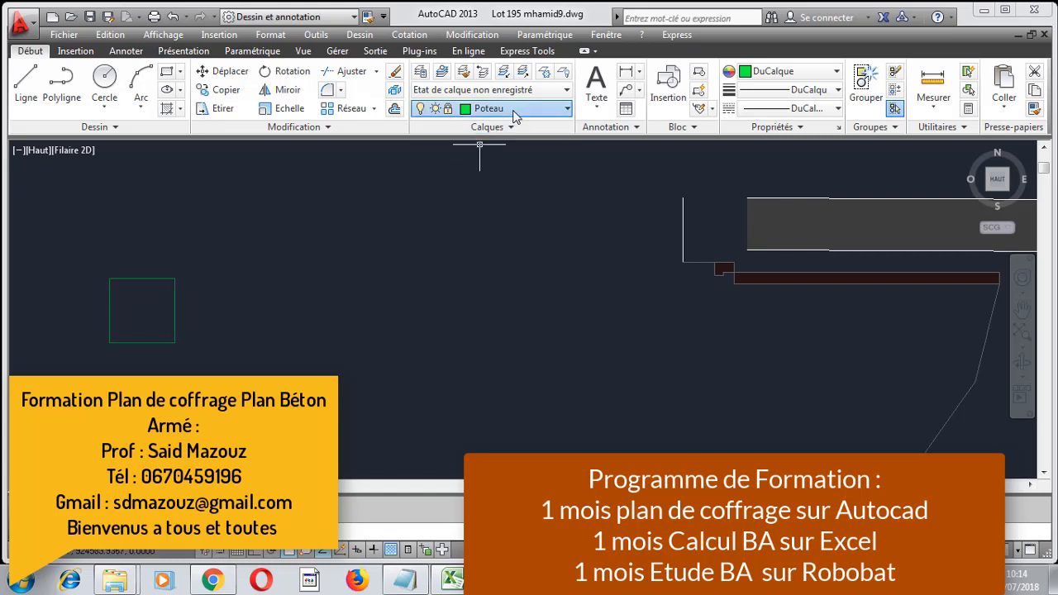
- Unlock the Poteau layer
click(496, 108)
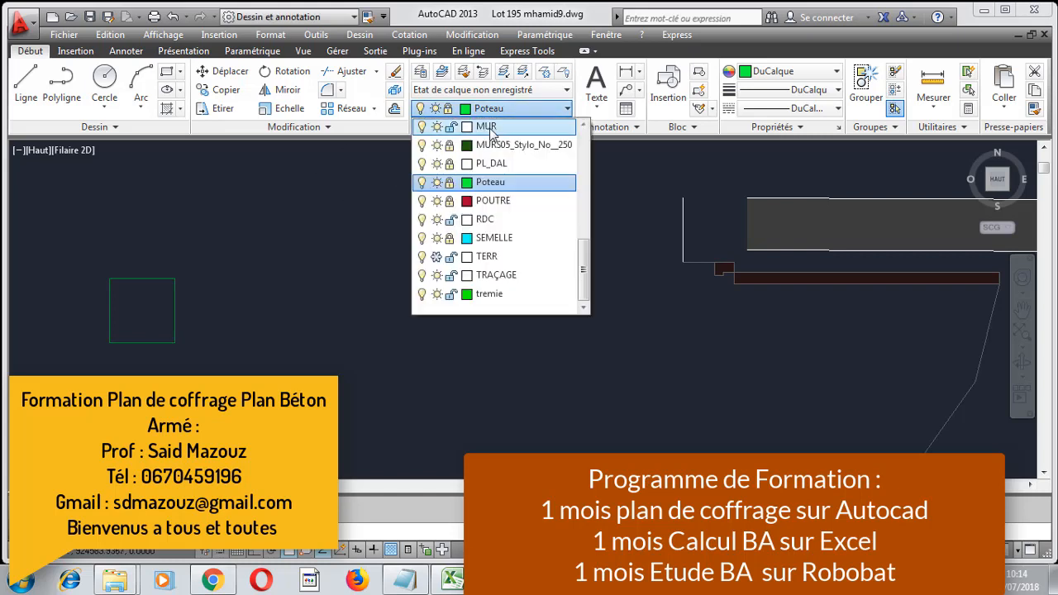
click(454, 182)
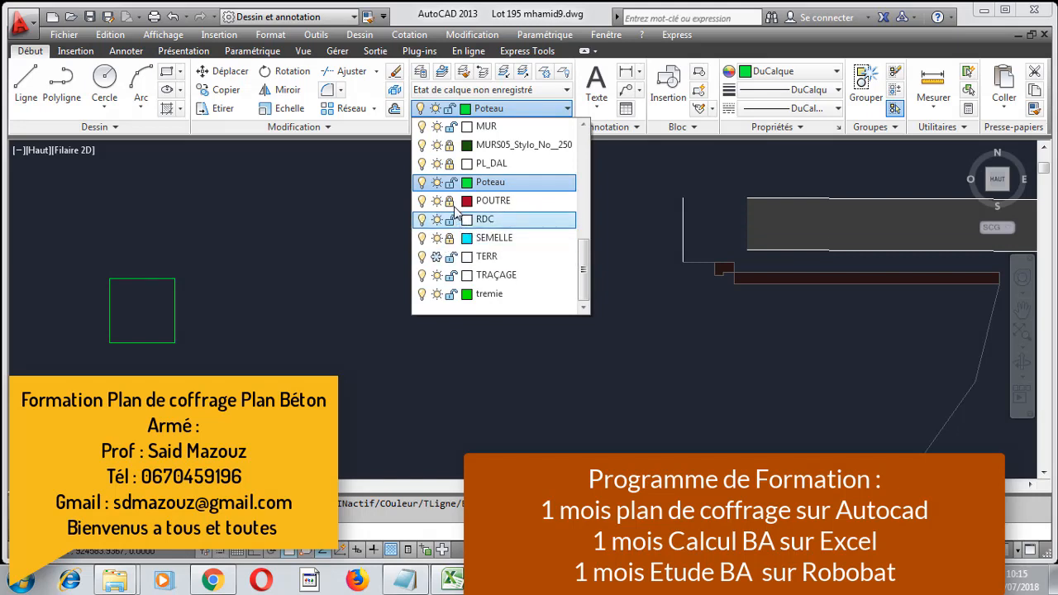
click(323, 224)
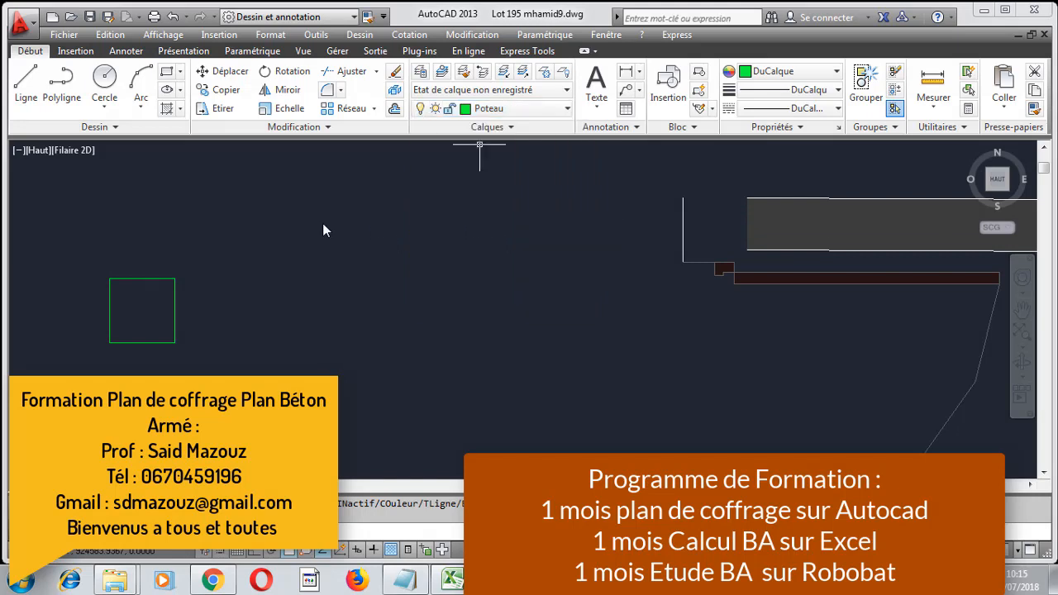
- Copy the green column square by its upper-left corner onto the wall corner above the door
click(227, 287)
click(129, 344)
click(222, 234)
click(115, 354)
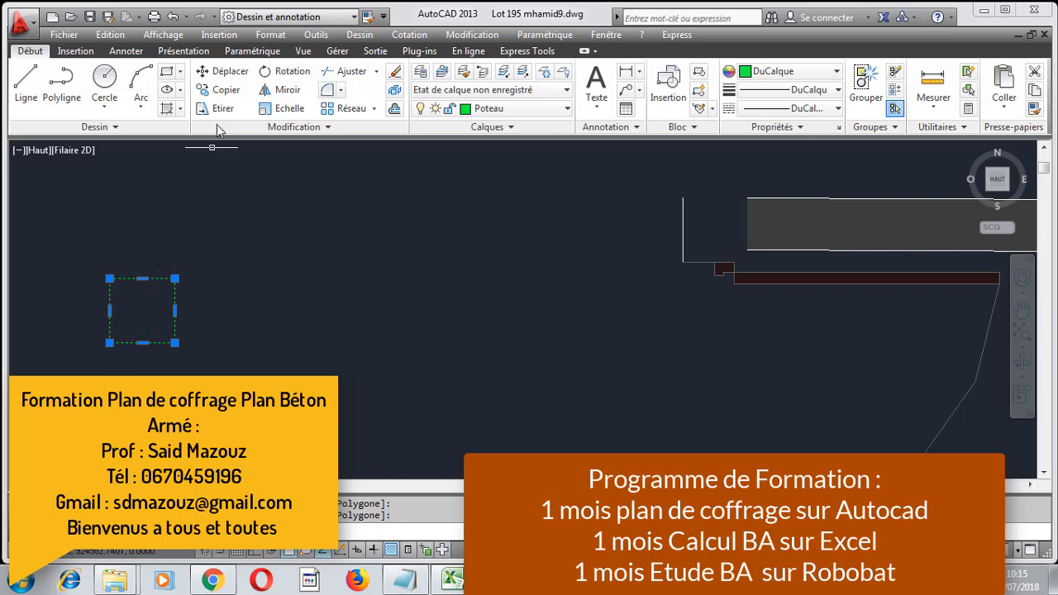
click(226, 91)
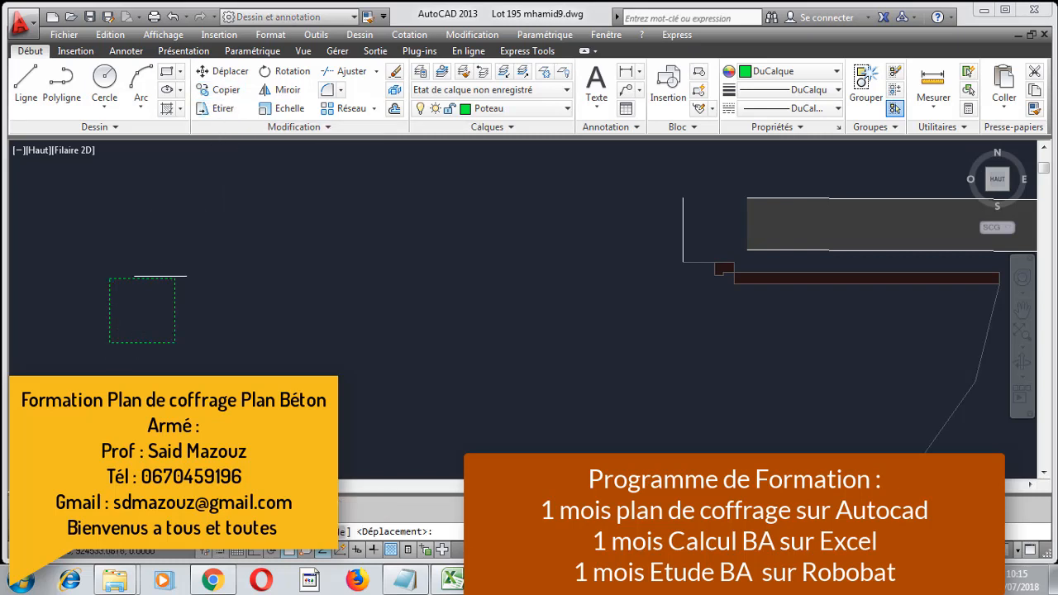
click(111, 279)
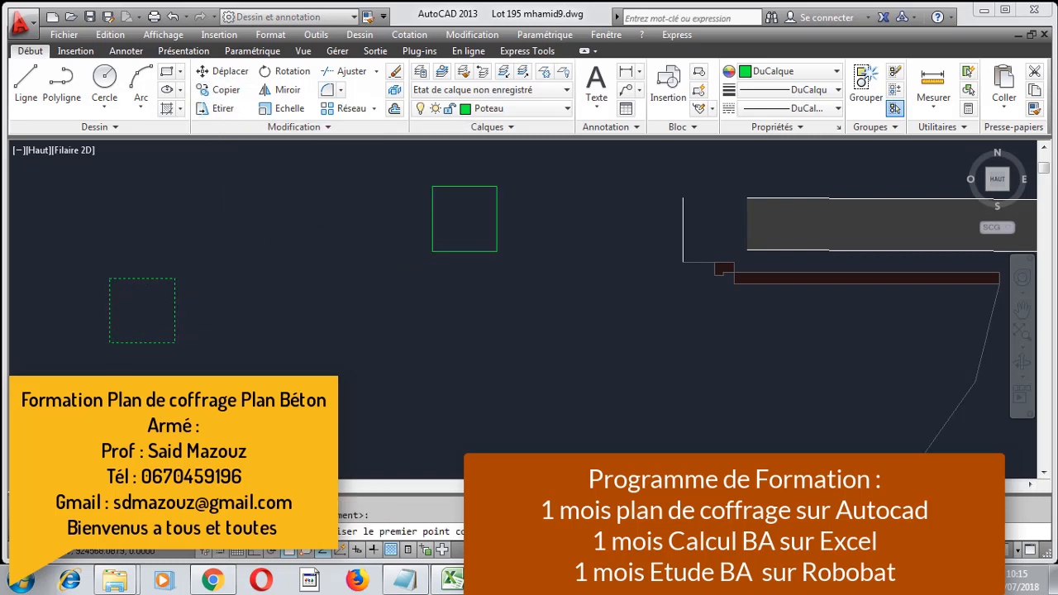
scroll(769, 197, up, 8)
scroll(594, 243, down, 5)
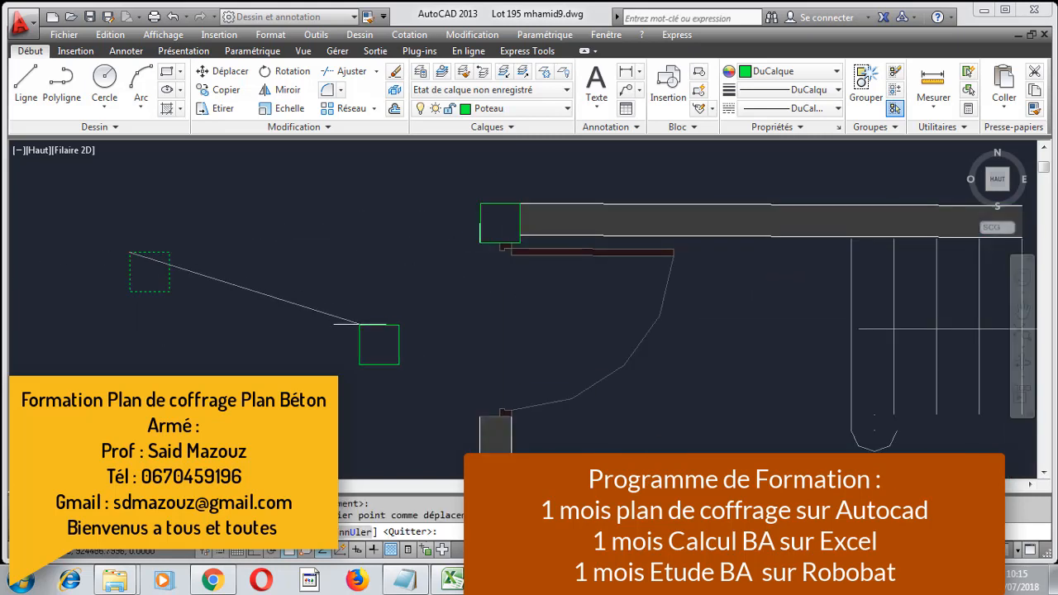
click(479, 204)
- Place further copies of the column at the gaps along the upper wall, with the last one just below its gap
middle_drag(585, 242, 451, 273)
scroll(579, 240, up, 10)
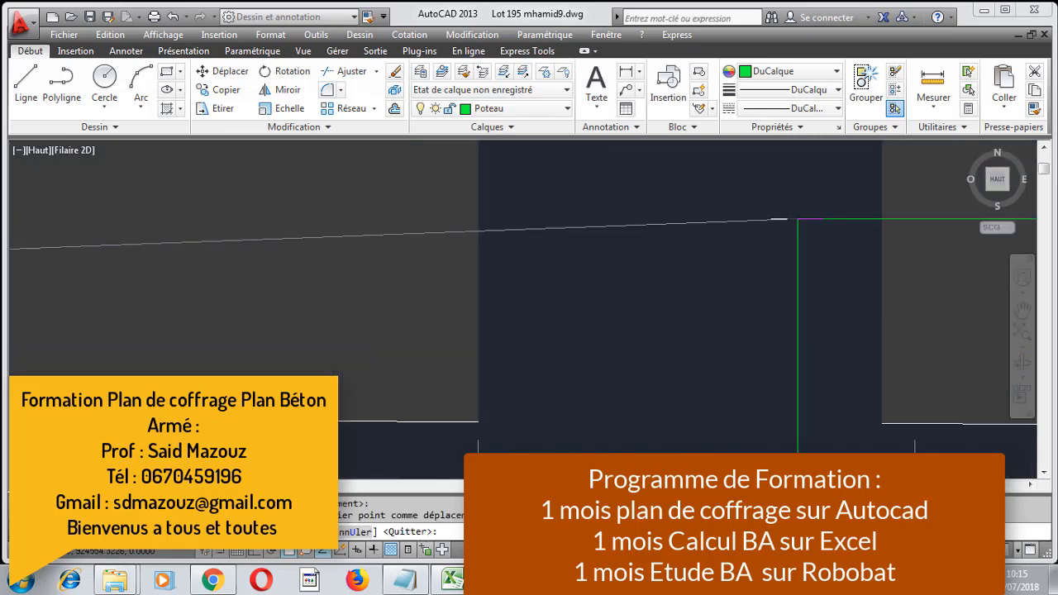
scroll(682, 215, down, 5)
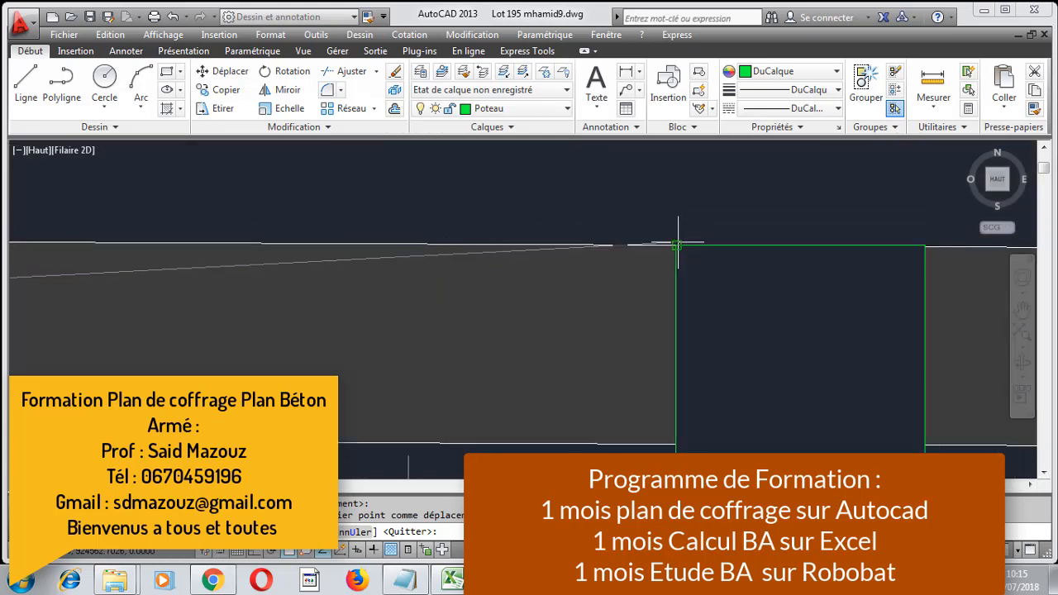
scroll(711, 241, up, 6)
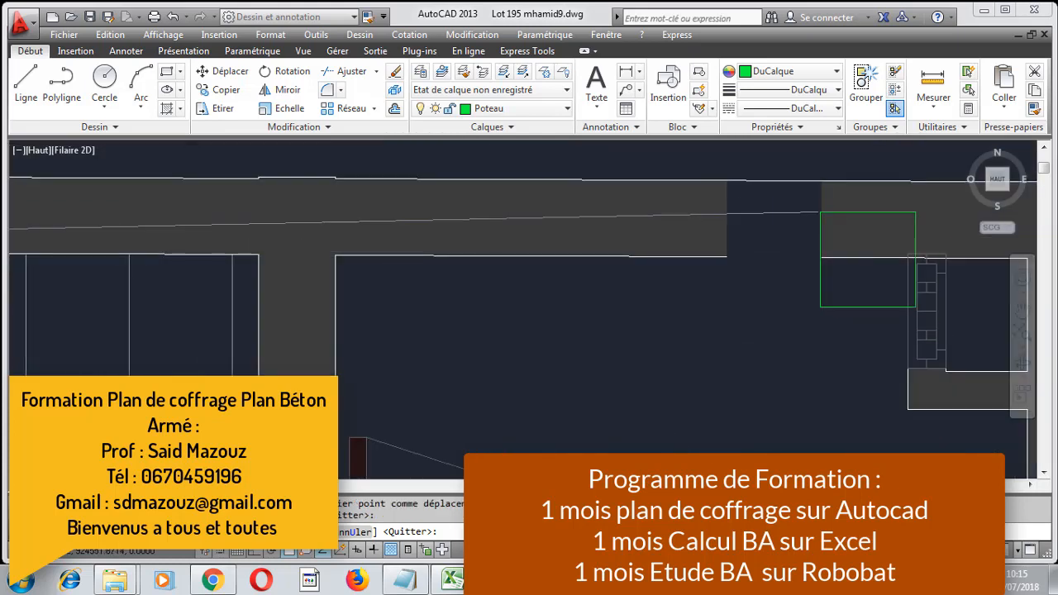
scroll(732, 180, up, 6)
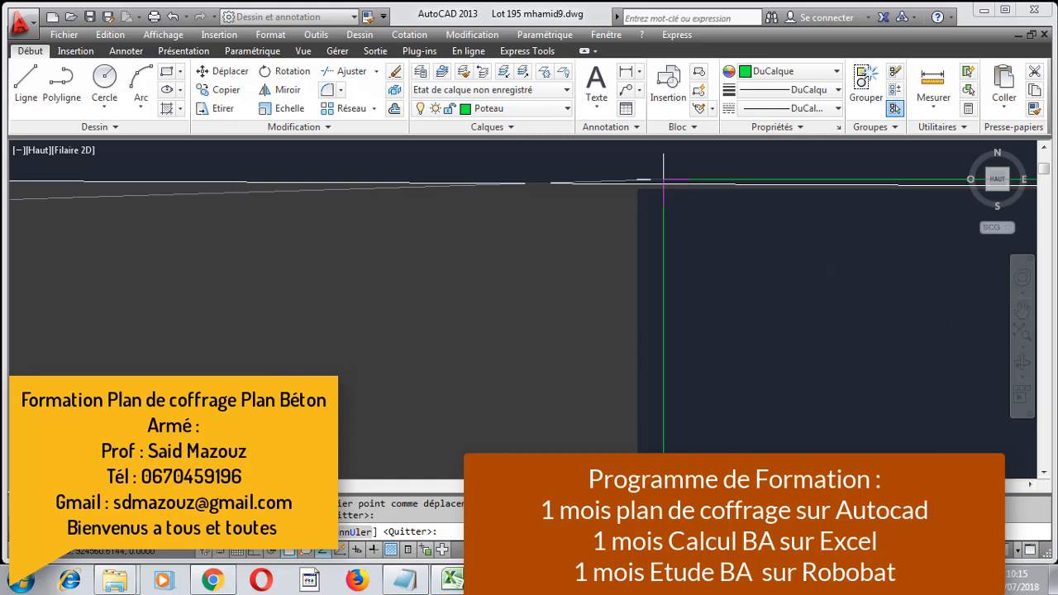
scroll(638, 186, down, 8)
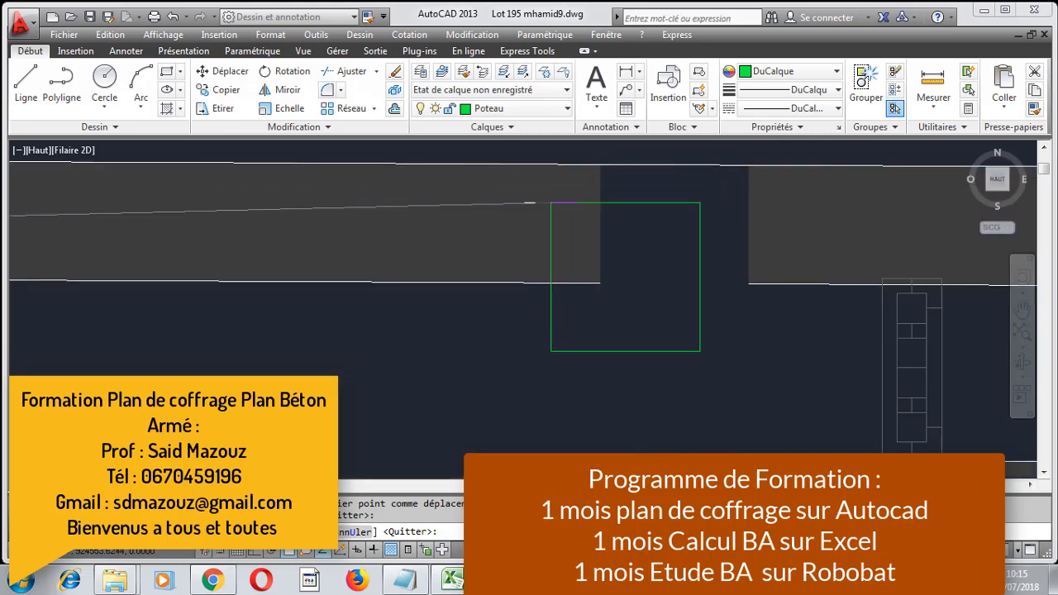
scroll(465, 209, up, 6)
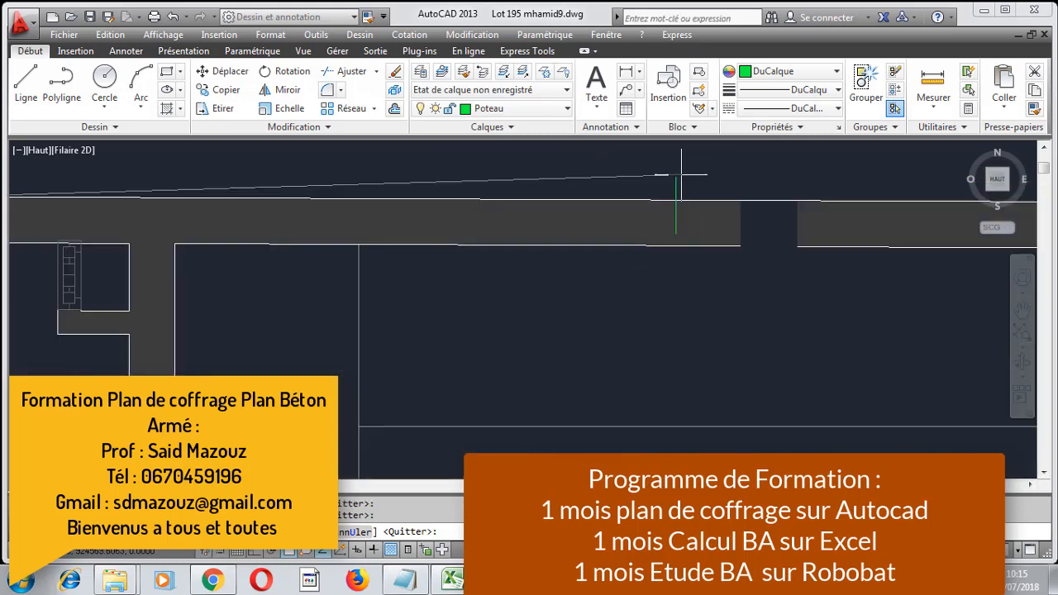
scroll(585, 189, down, 5)
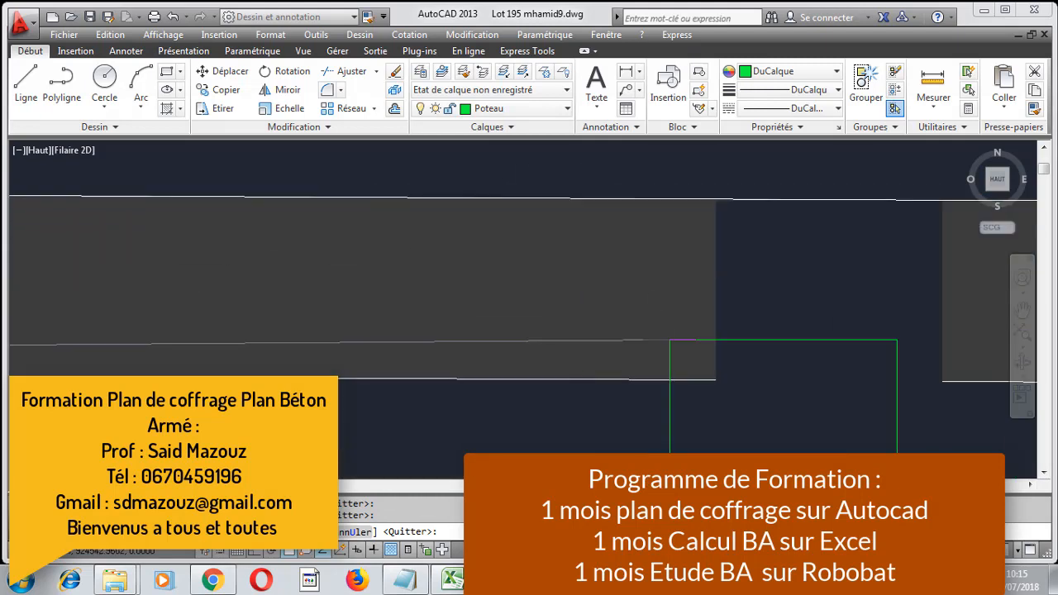
scroll(574, 218, down, 3)
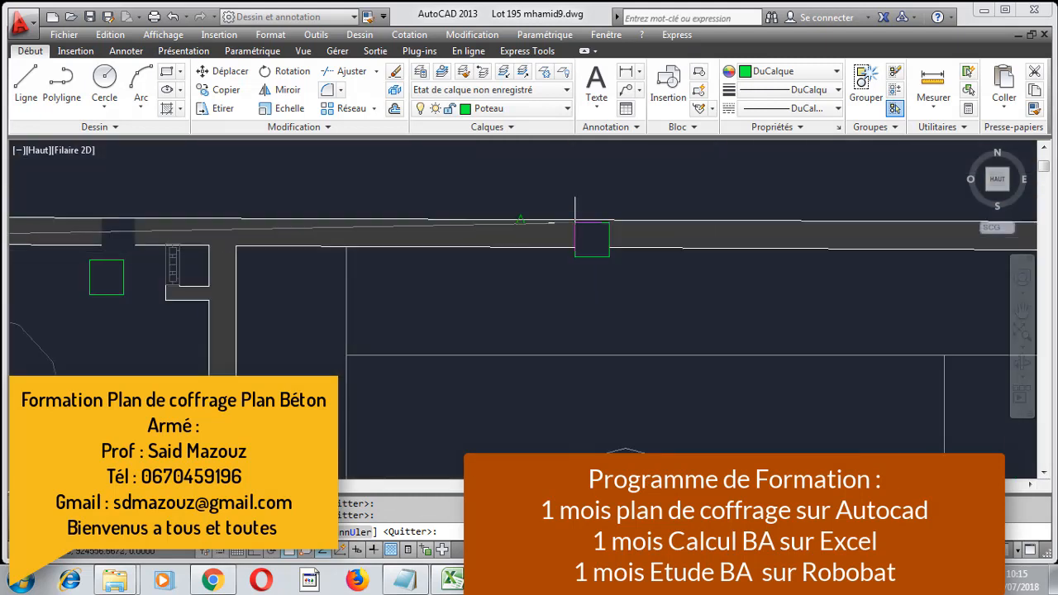
scroll(573, 218, up, 1)
click(612, 308)
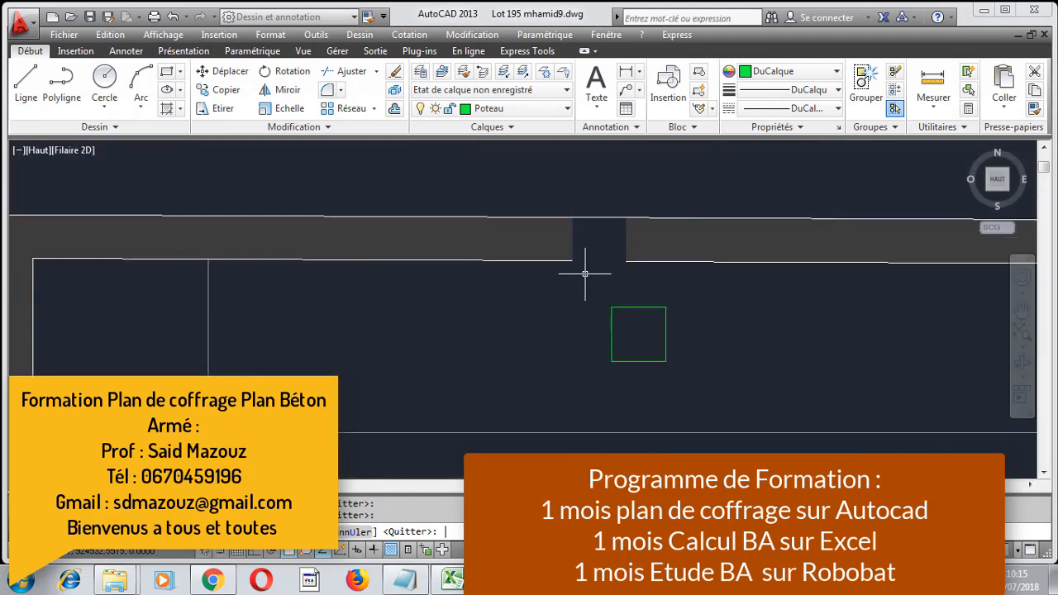
key(Escape)
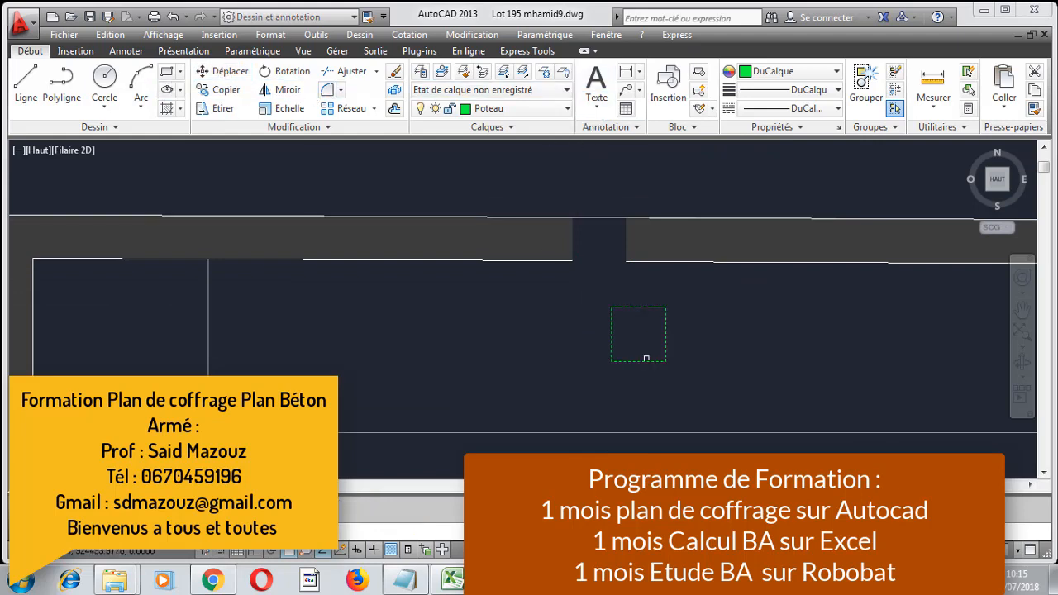
- Move the last column so its lower-left corner meets the lower-left corner of the wall gap
click(643, 360)
text(m)
key(Return)
click(611, 360)
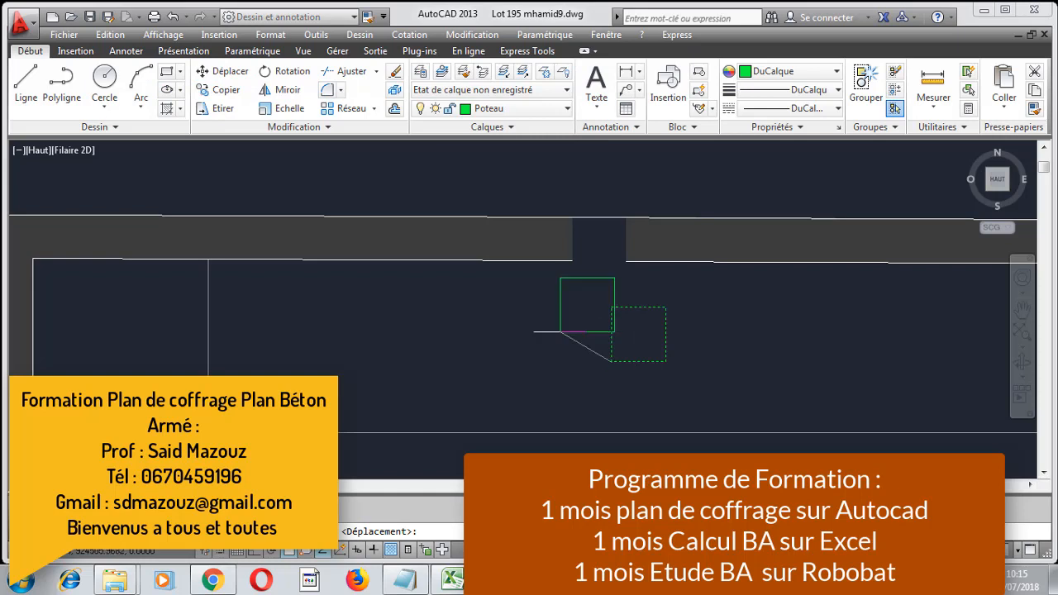
click(572, 262)
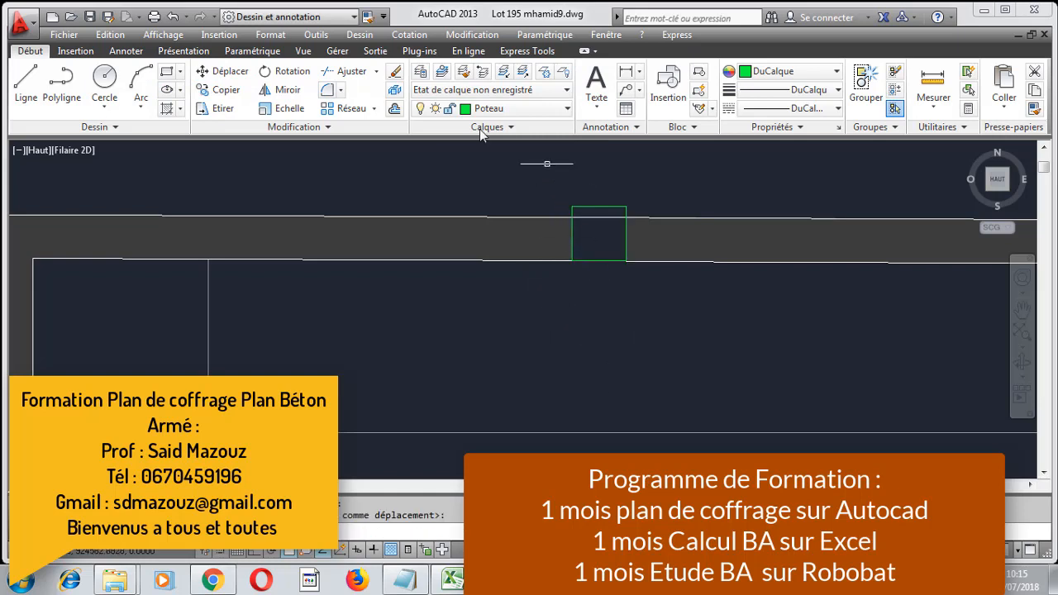
- Draw a vertical line with ortho mode on, from the column's lower-left corner up past the wall
click(32, 79)
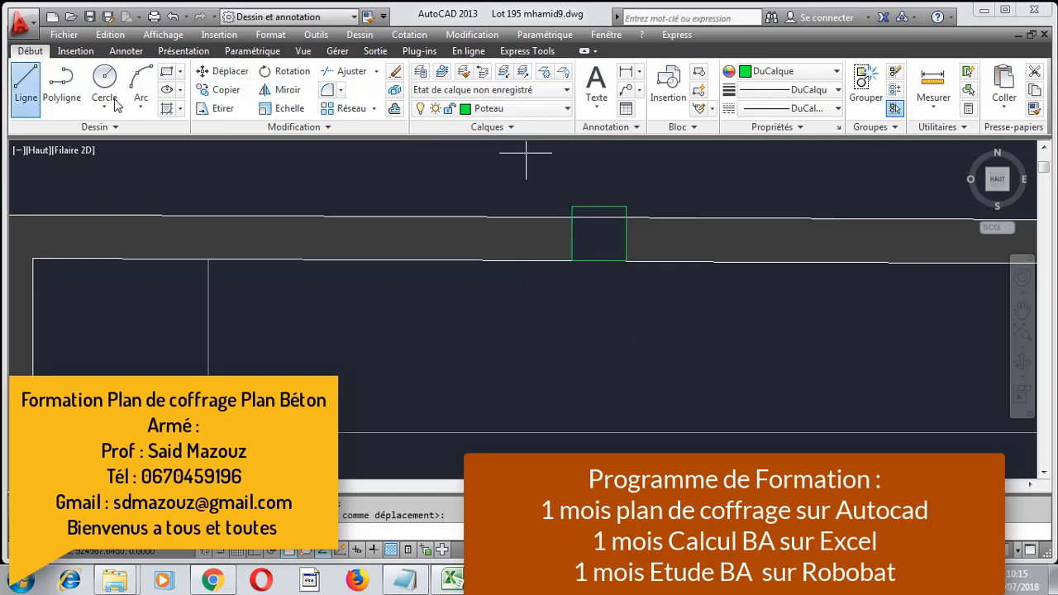
click(572, 262)
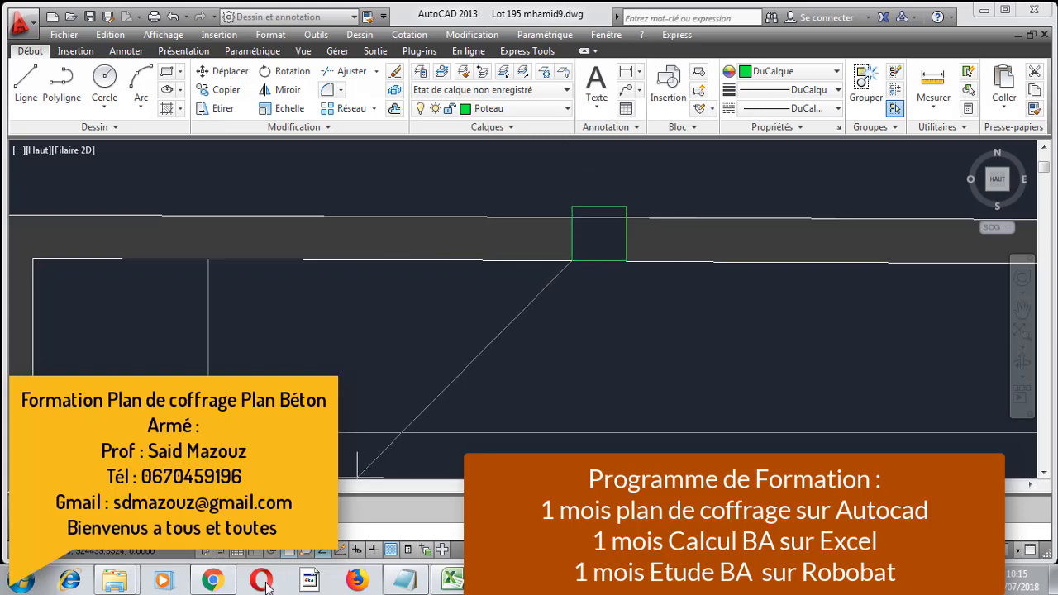
click(256, 553)
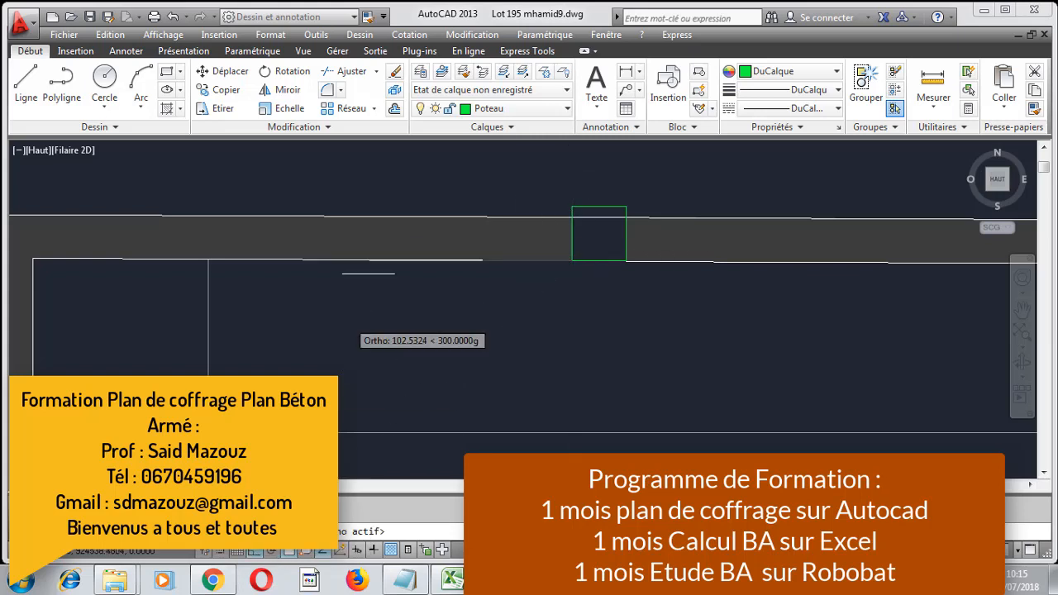
click(542, 165)
key(Return)
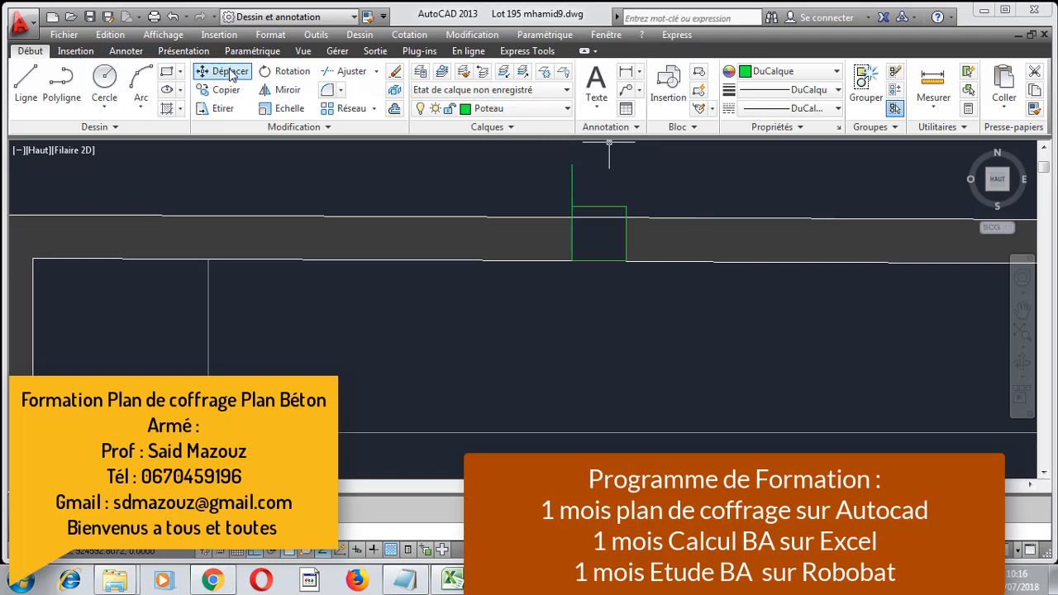
- Move the column down by its upper-left corner onto the wall's upper edge, just right of the vertical line
click(230, 72)
scroll(550, 190, up, 3)
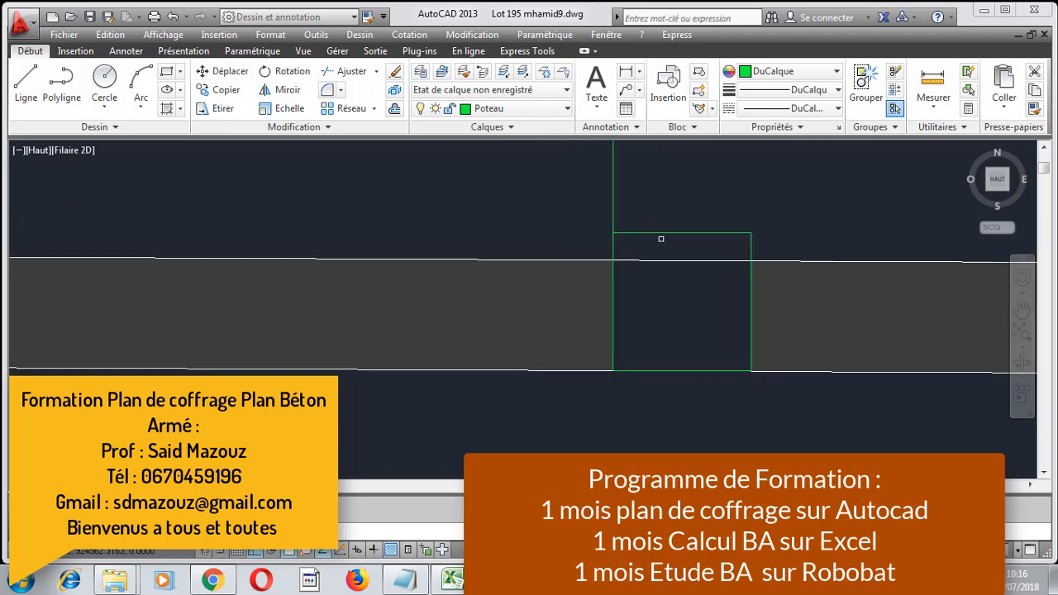
key(Return)
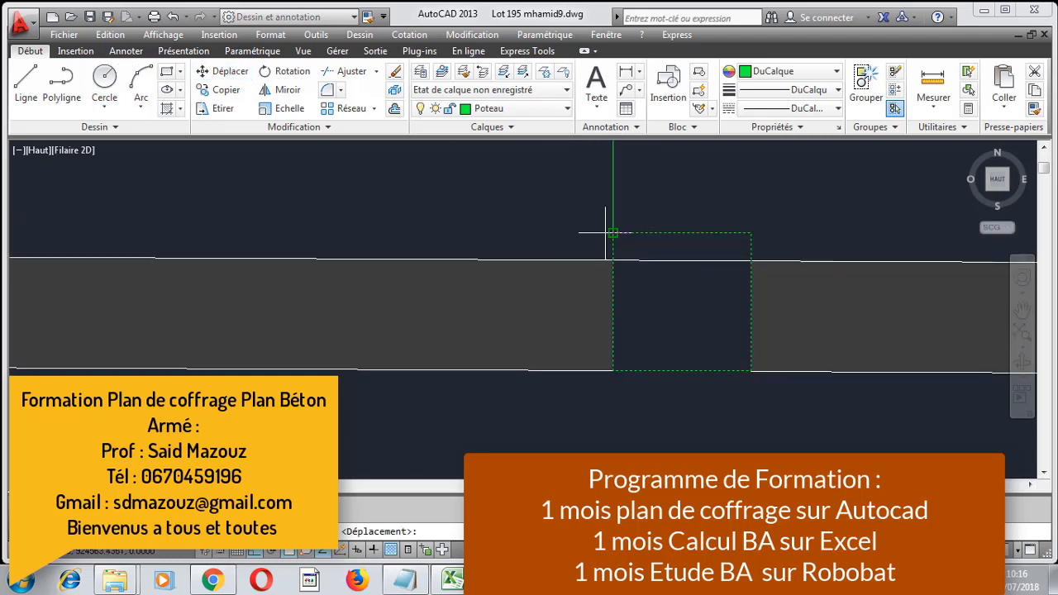
click(612, 233)
click(621, 261)
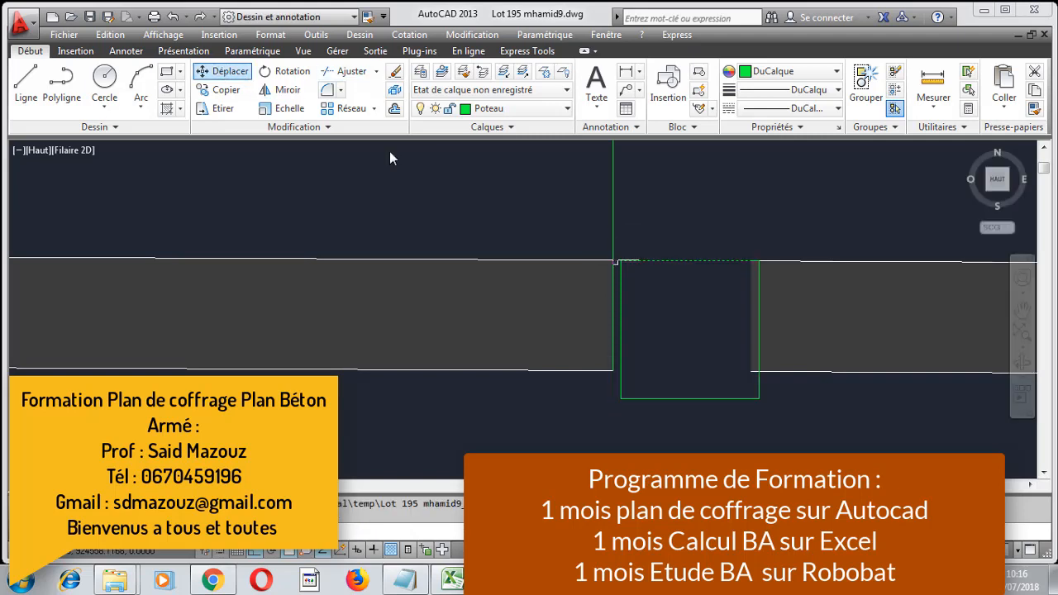
- Move the column's upper-left corner to where the vertical line crosses the wall's upper edge
scroll(651, 329, up, 4)
click(605, 318)
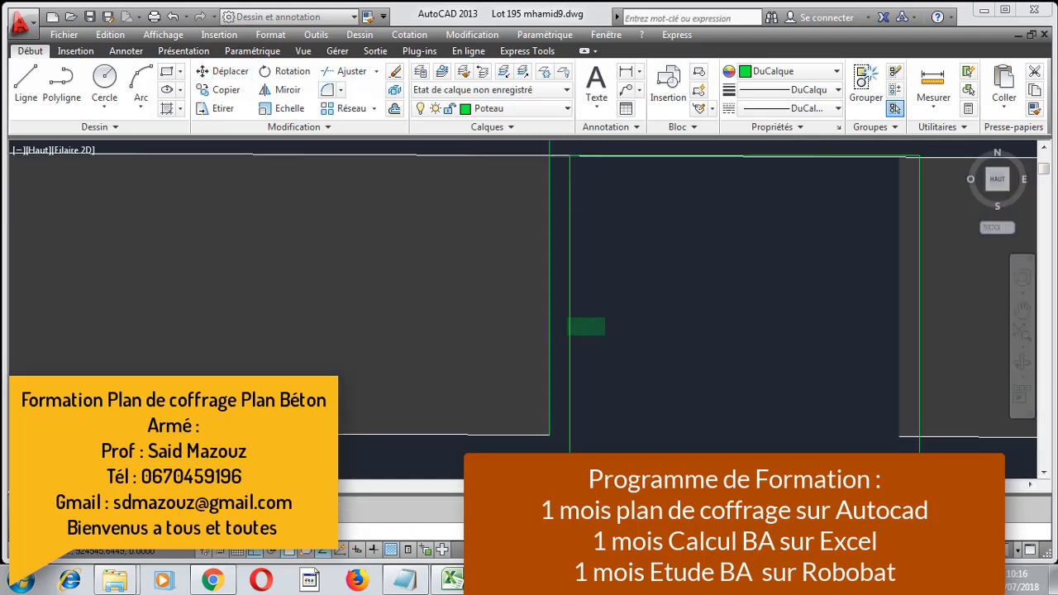
click(565, 340)
right_click(611, 269)
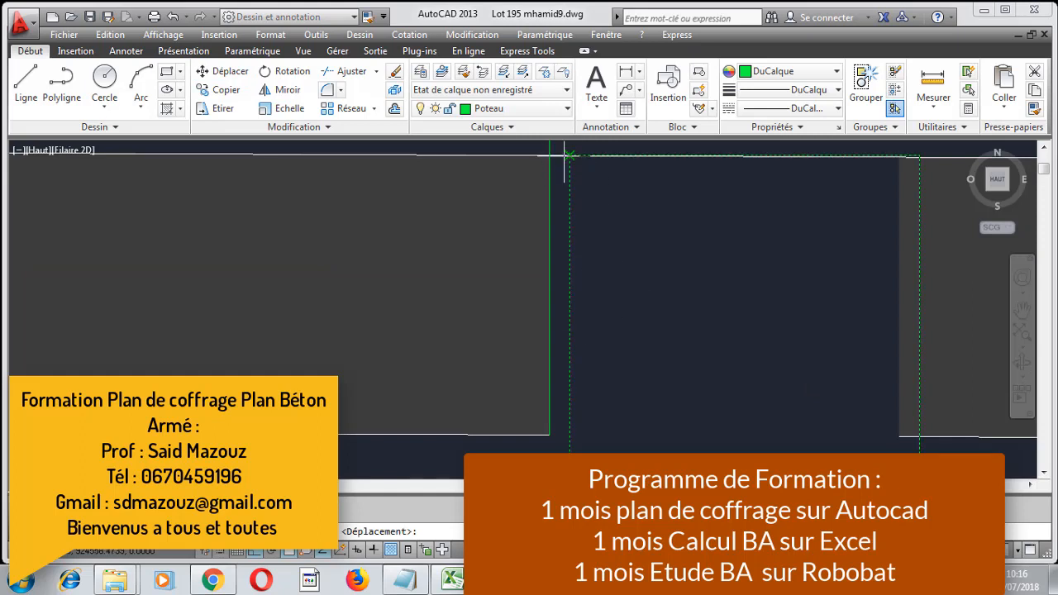
click(568, 154)
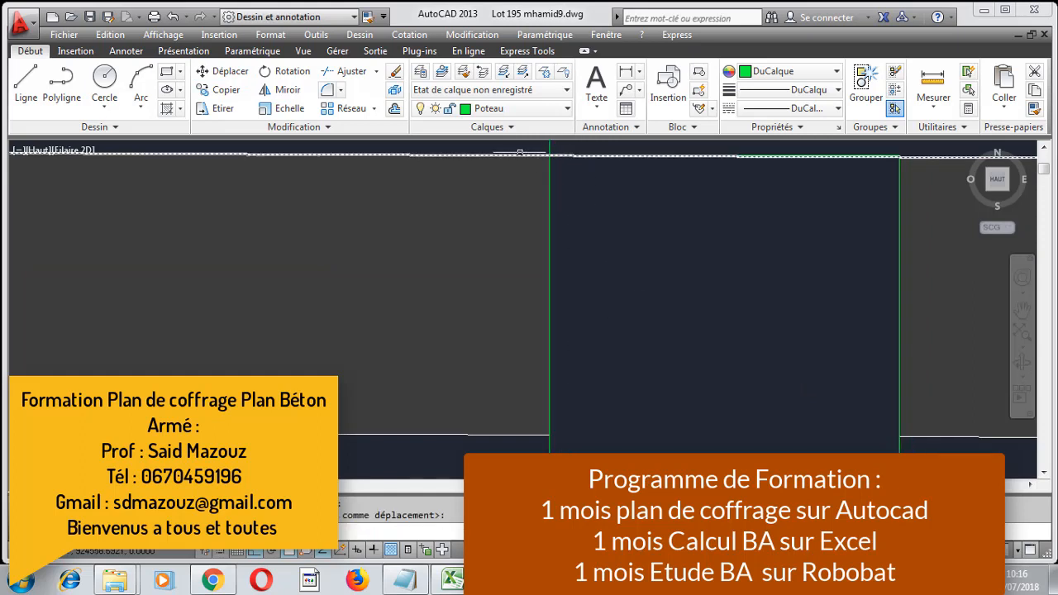
scroll(488, 154, down, 8)
mouse_move(600, 253)
middle_down()
mouse_move(598, 312)
mouse_move(530, 342)
middle_up()
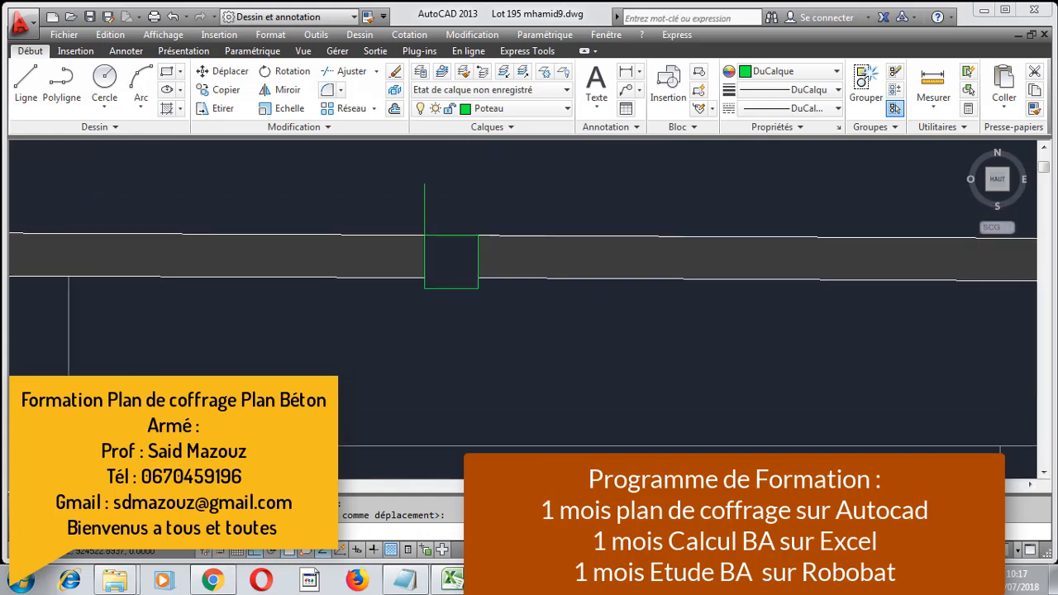
scroll(544, 294, down, 3)
scroll(711, 287, up, 2)
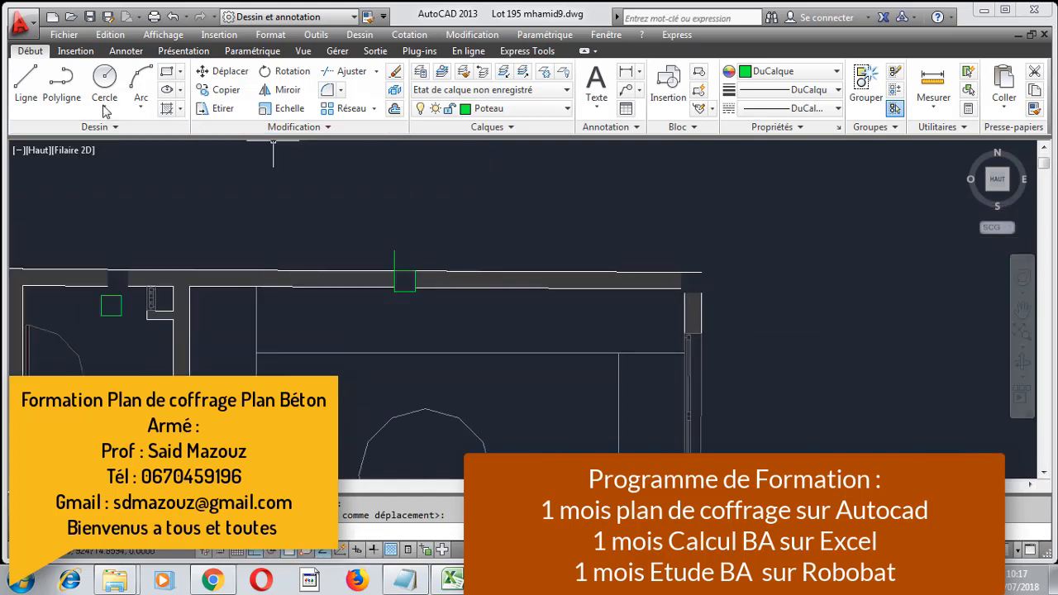
click(216, 88)
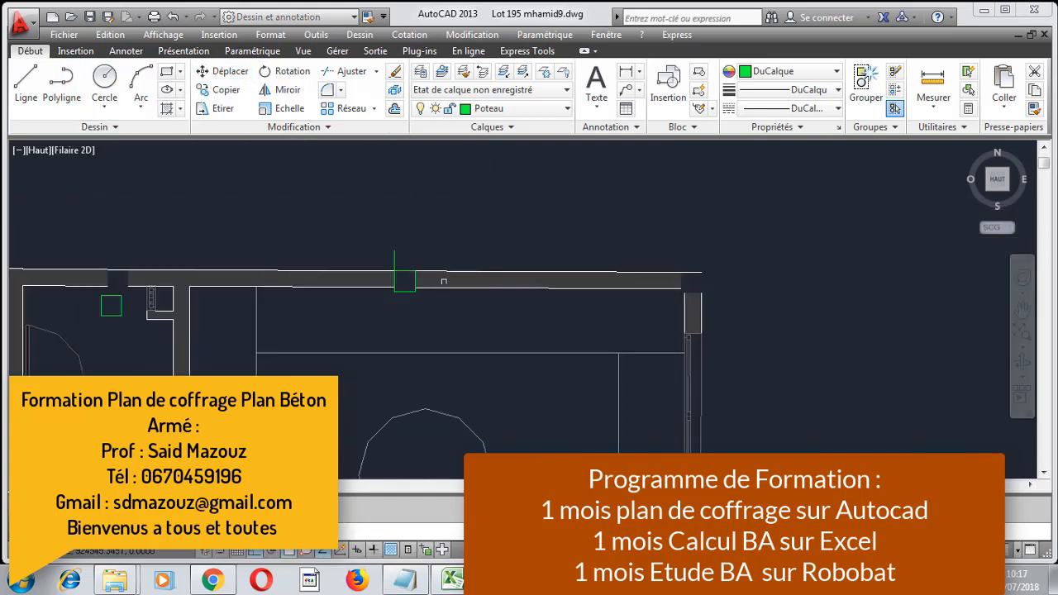
scroll(443, 282, up, 5)
click(304, 335)
click(246, 262)
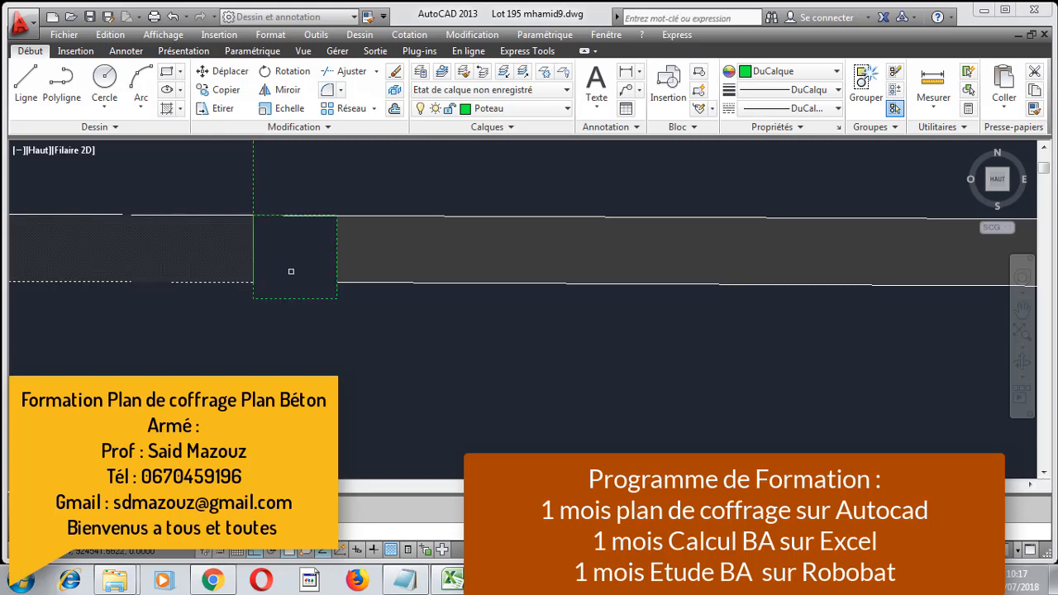
key(Return)
scroll(184, 174, down, 3)
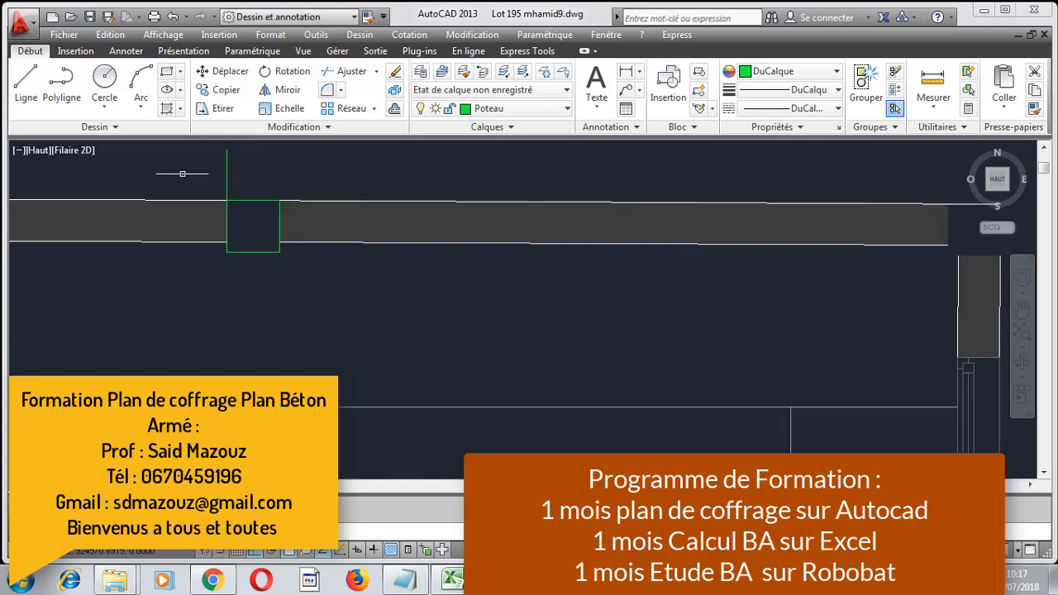
- Lock the RDC layer
click(560, 111)
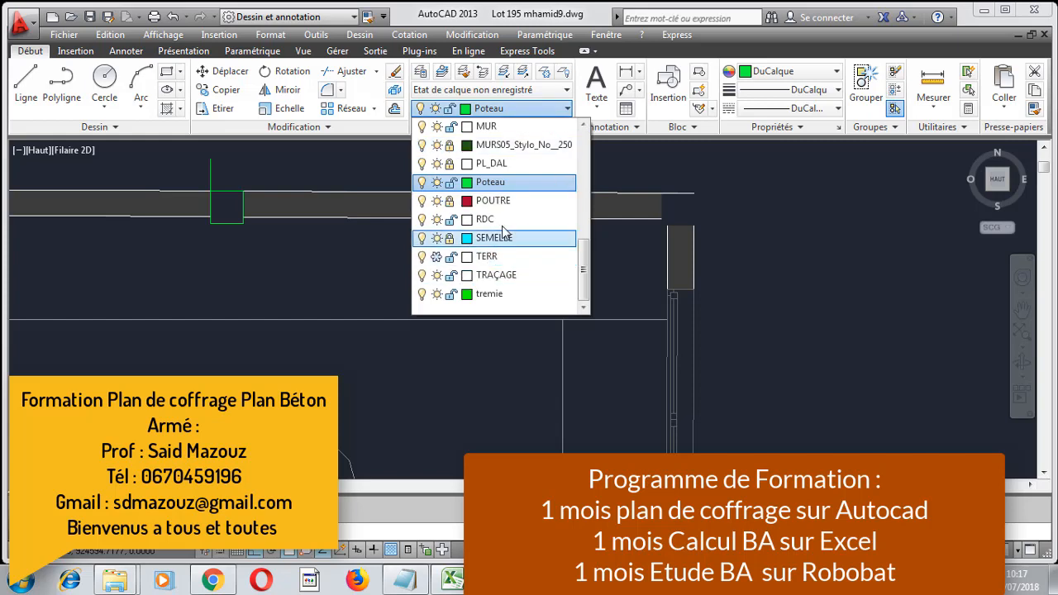
click(452, 220)
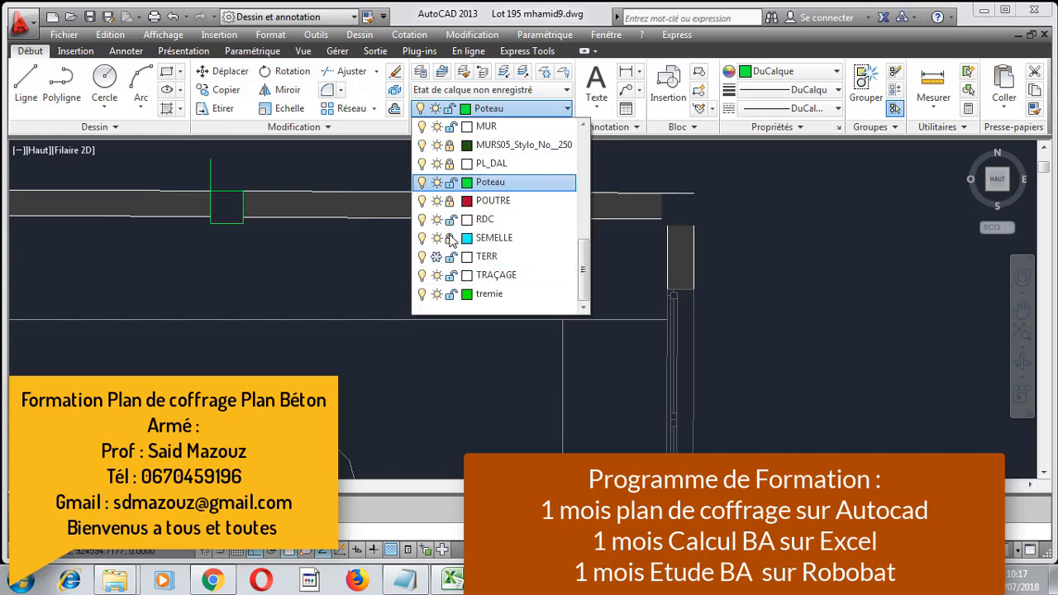
click(335, 239)
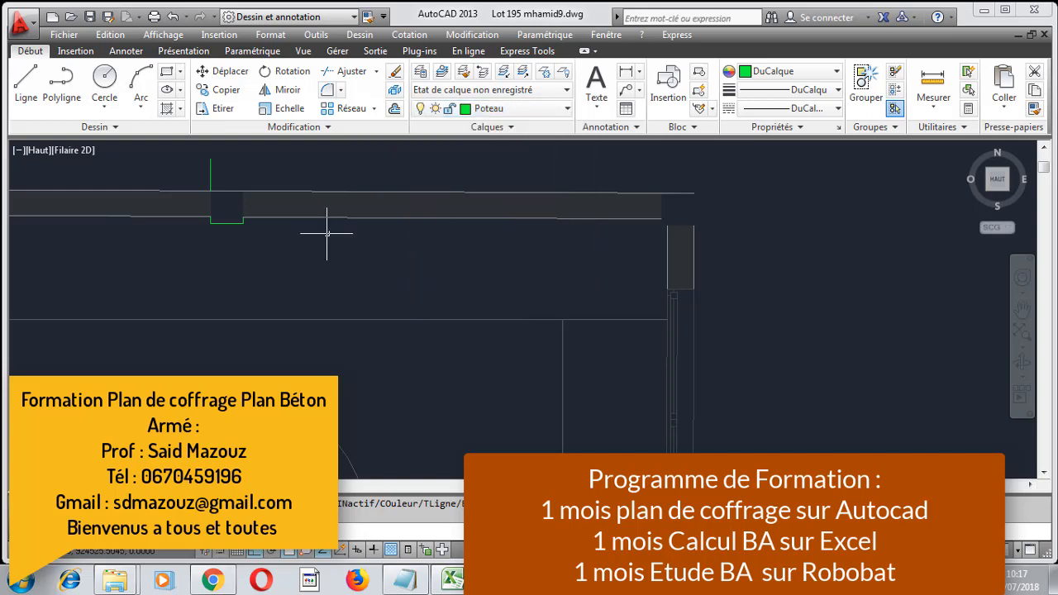
click(403, 271)
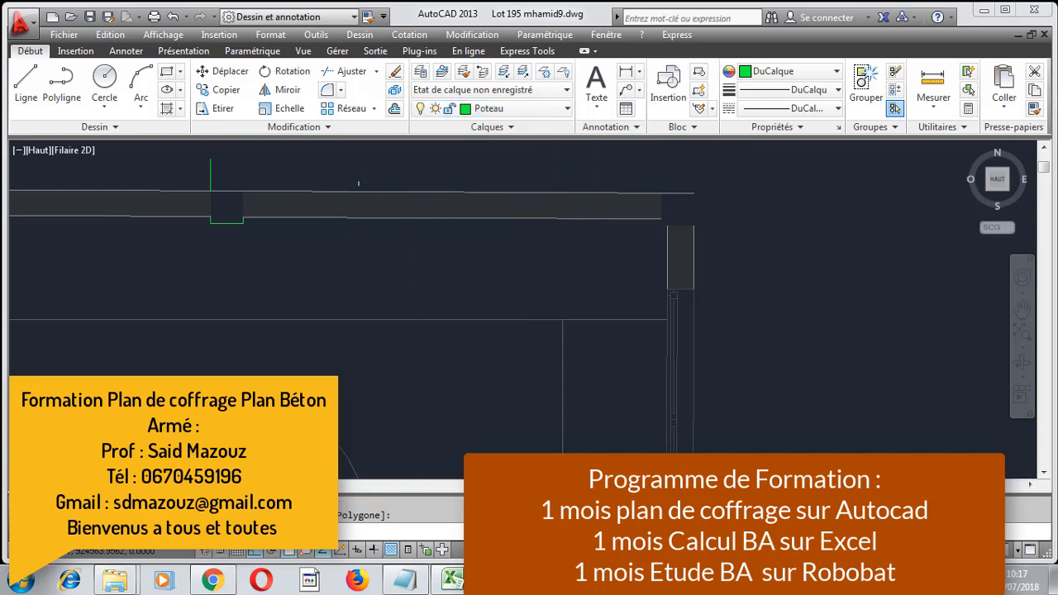
- Copy the column by its upper-left corner to a free spot just outside the plan's upper-right wall corner
click(412, 206)
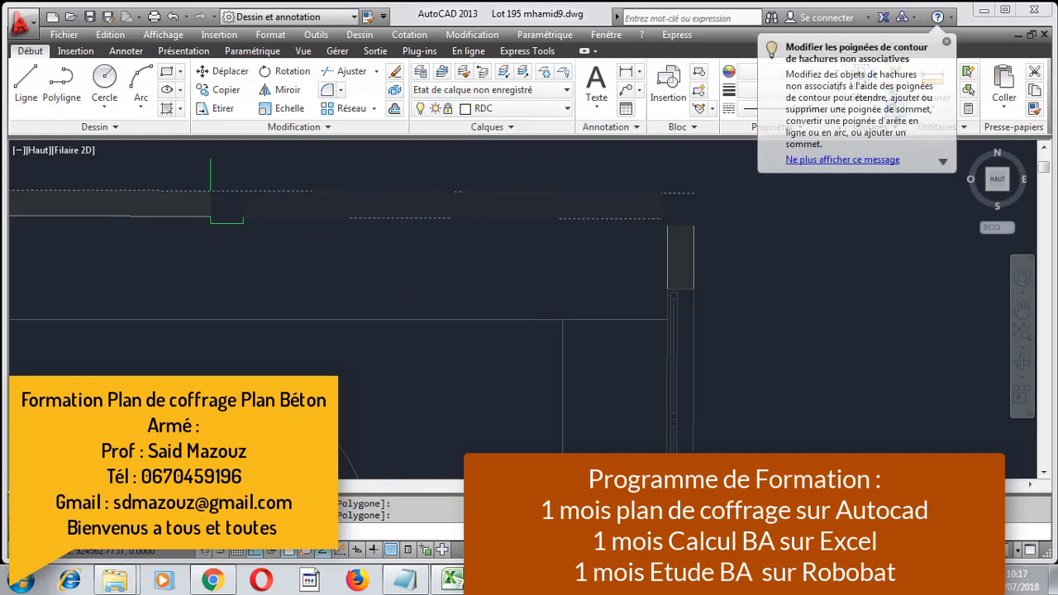
key(Escape)
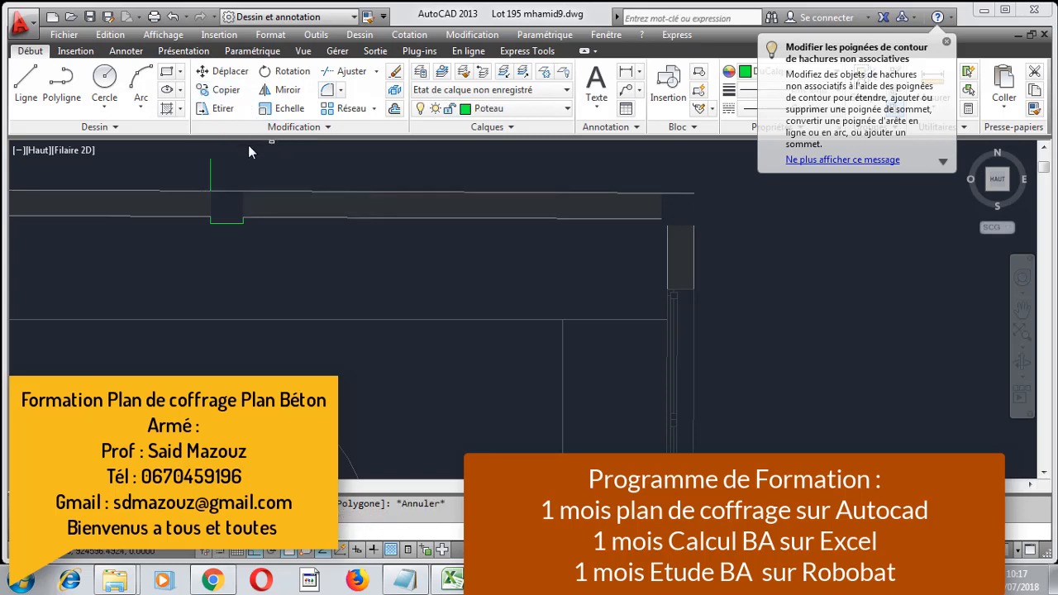
click(227, 194)
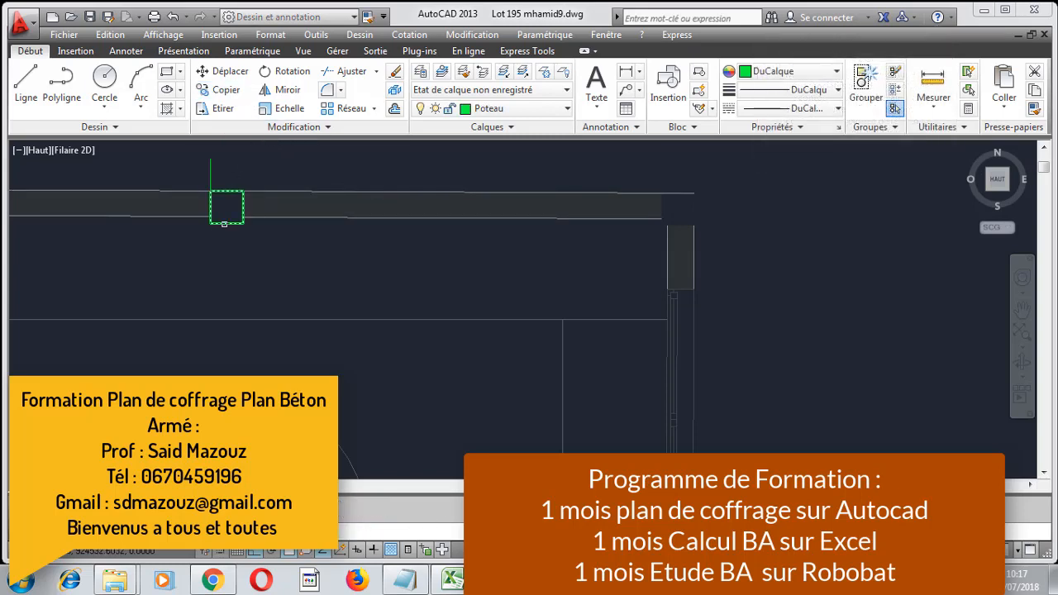
right_click(220, 204)
scroll(220, 199, up, 3)
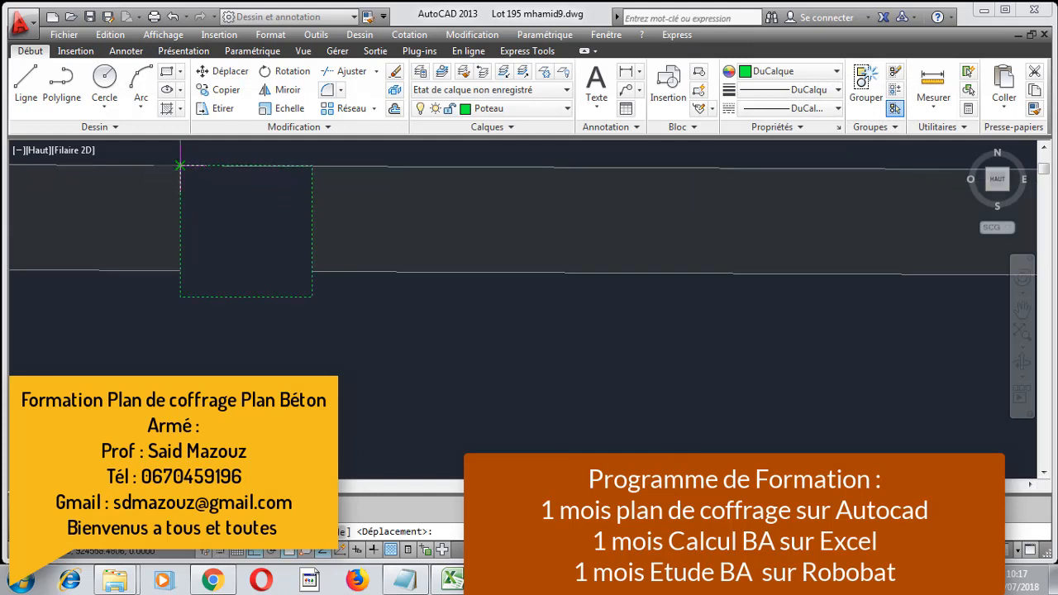
click(181, 166)
scroll(189, 285, down, 3)
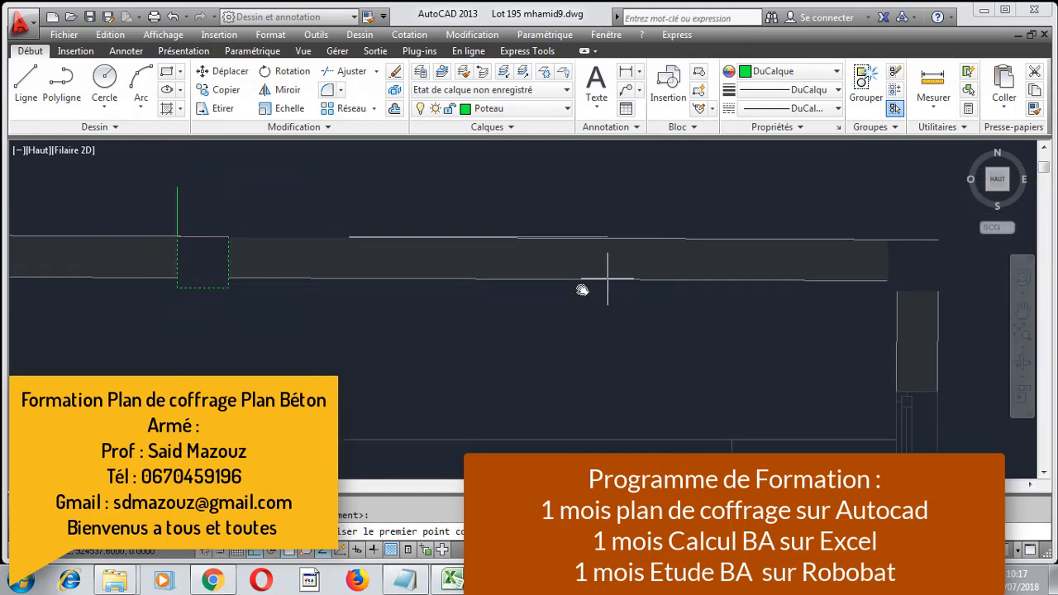
middle_drag(582, 290, 237, 322)
scroll(795, 349, up, 2)
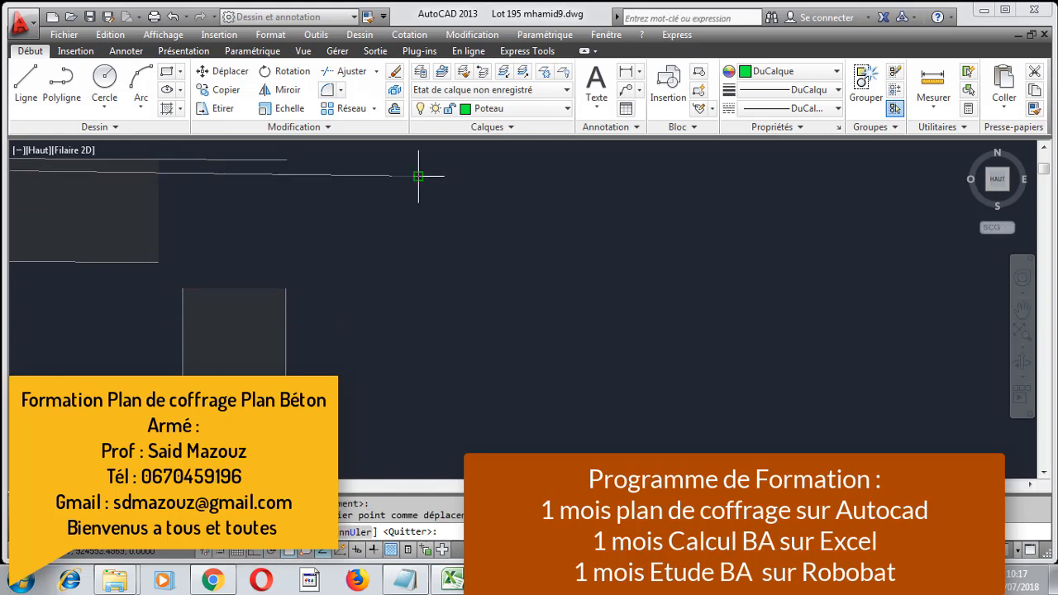
key(Escape)
key(Escape)
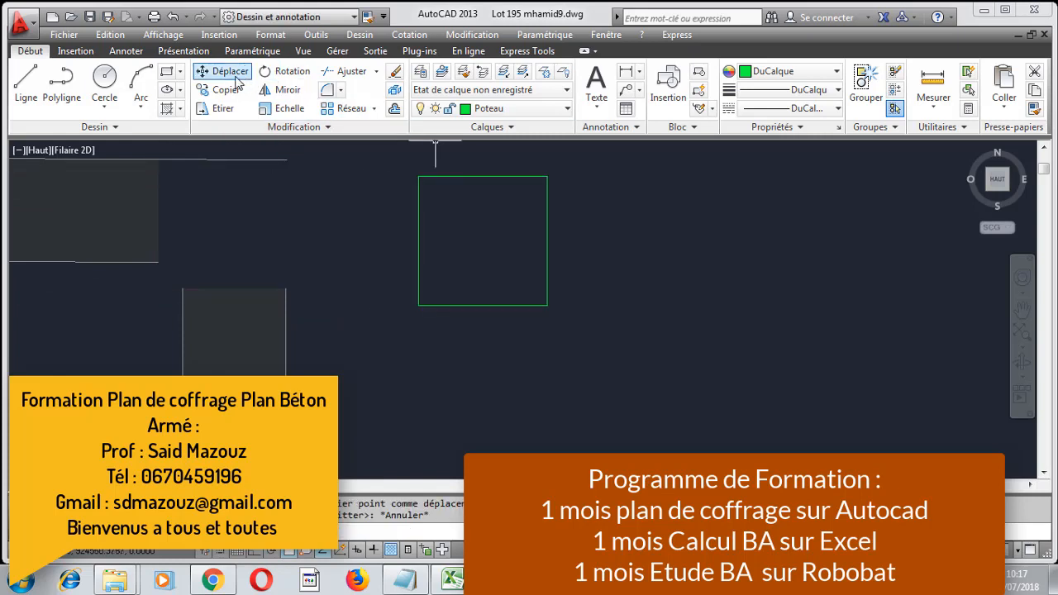
- Move the copied column by its upper-right corner onto the building's upper-right wall corner
click(539, 176)
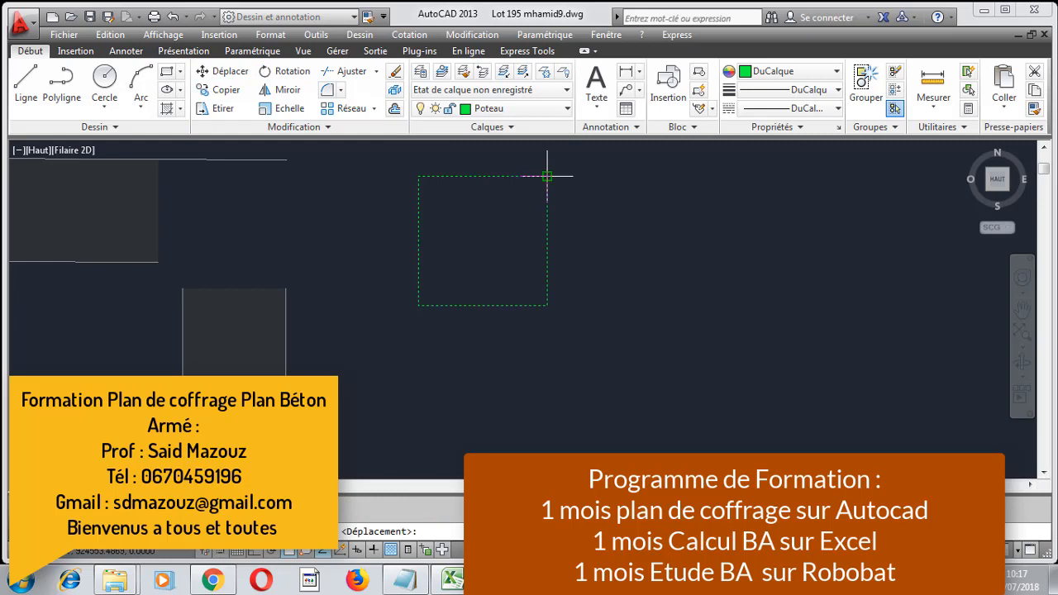
scroll(286, 162, down, 5)
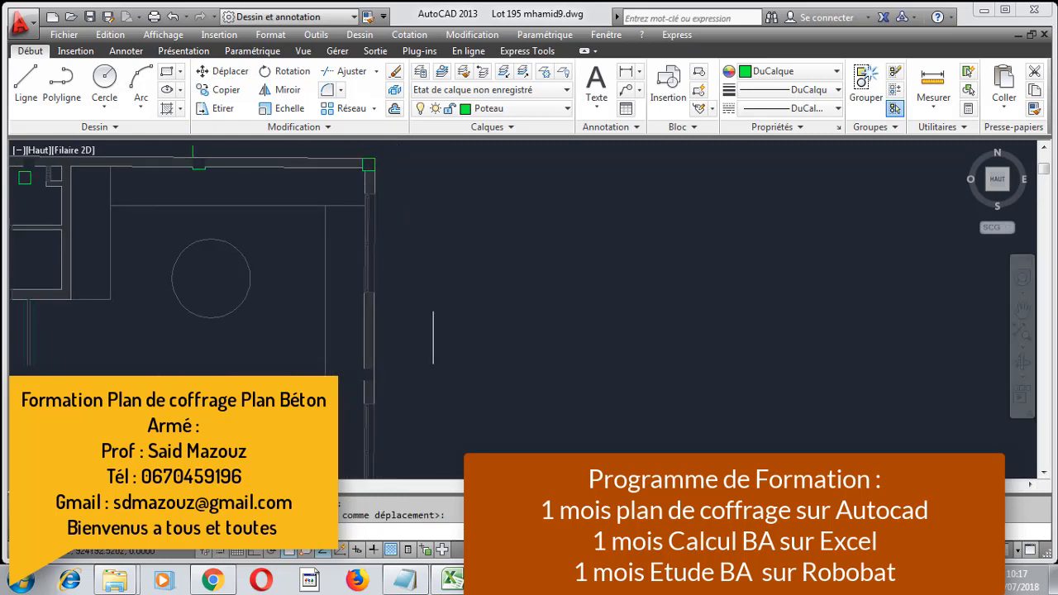
- With ortho mode on, draw a horizontal line from the upper edge of the right wall's gap out past the wall's outer face
scroll(426, 333, up, 2)
middle_drag(469, 397, 456, 296)
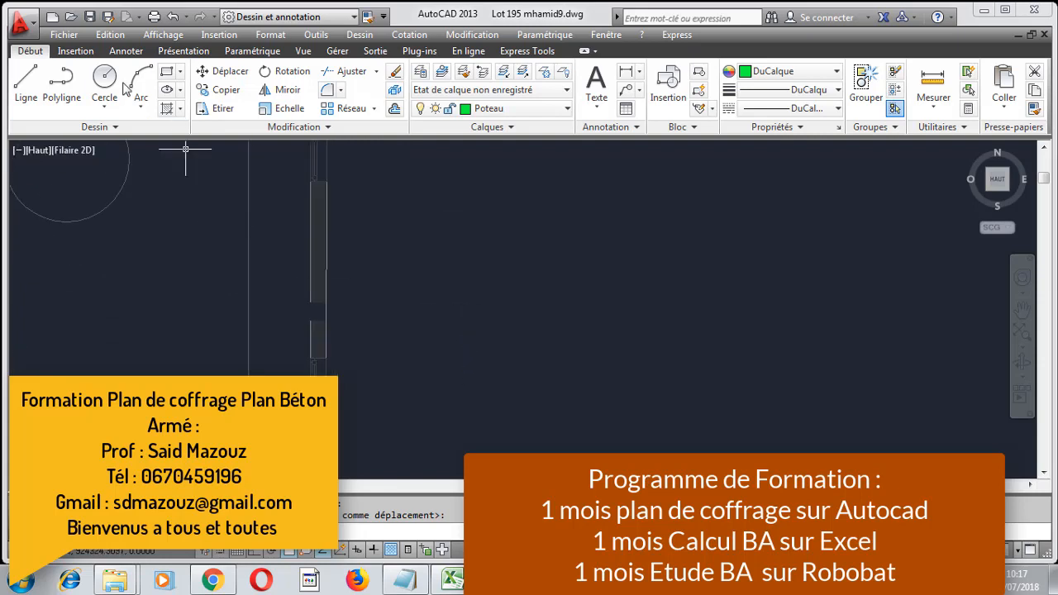
key(Escape)
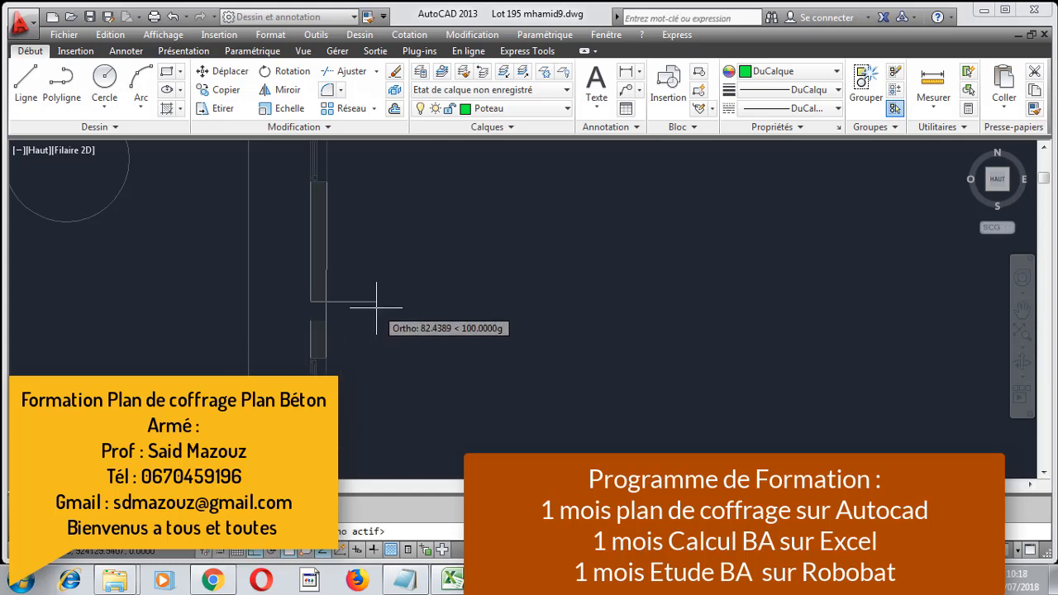
scroll(369, 220, down, 3)
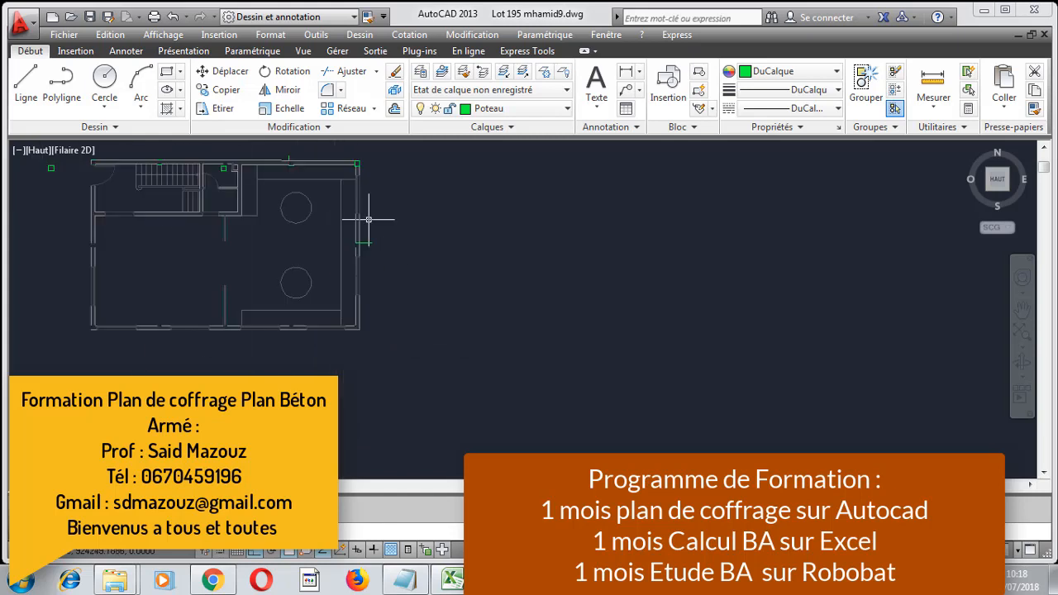
- Draw a vertical line from the upper-right corner of the lower wall's last hatched segment, near the building's lower-right corner, down past the wall
scroll(350, 338, up, 5)
scroll(344, 326, up, 2)
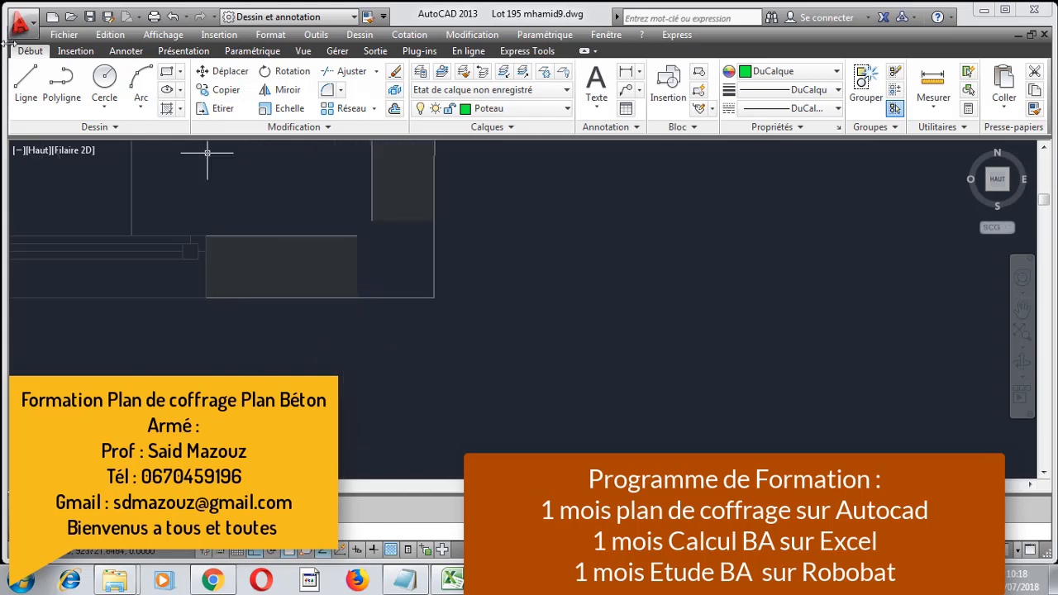
click(26, 83)
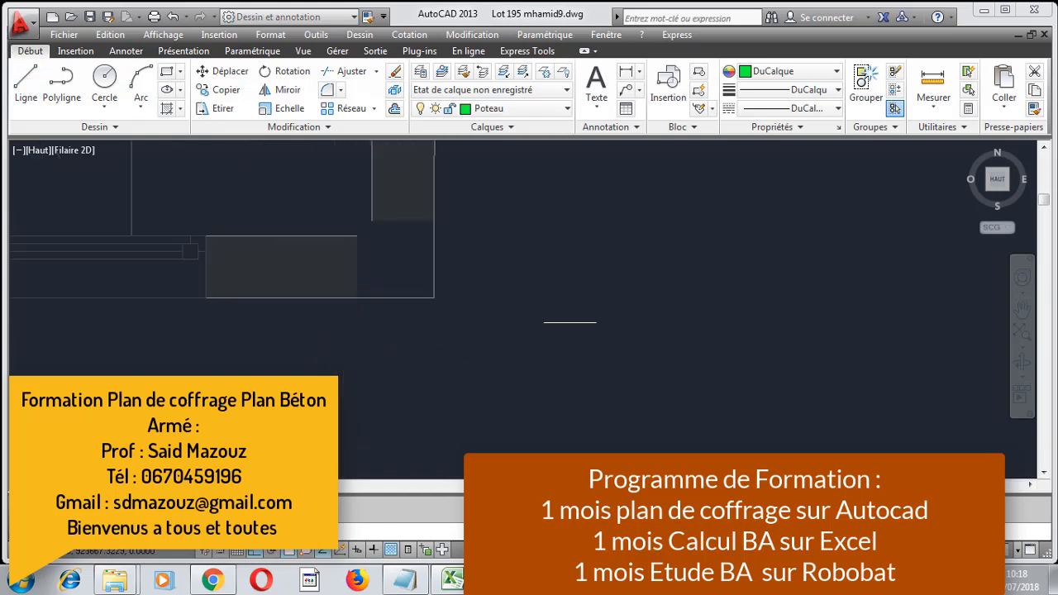
click(356, 236)
click(391, 326)
right_click(404, 334)
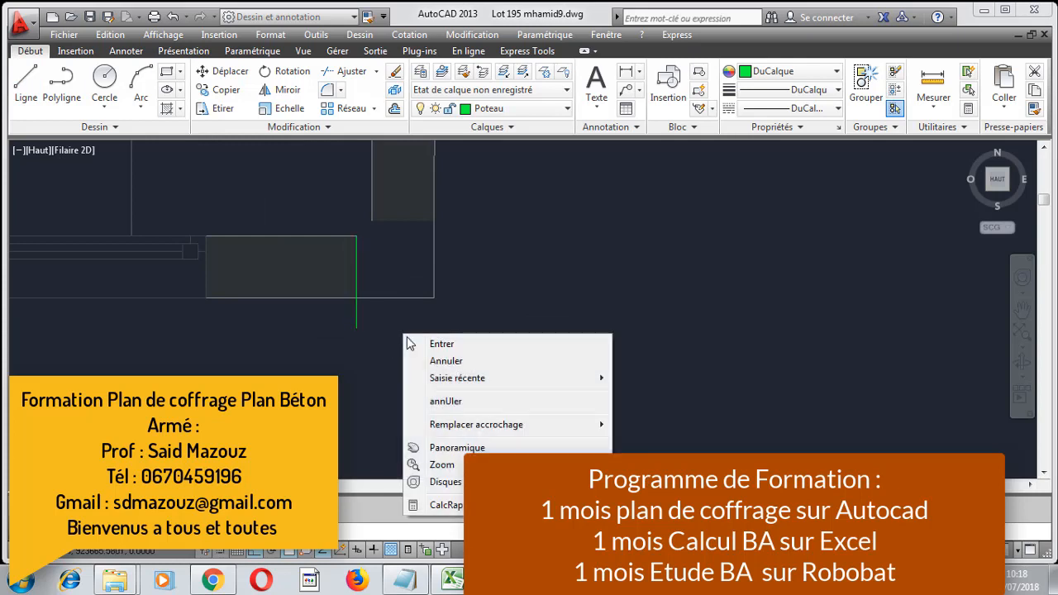
click(416, 343)
- Draw a vertical line down past the lower wall from the upper-left corner of the first gap left of the lower-right corner
scroll(405, 307, down, 8)
click(406, 311)
scroll(293, 311, up, 4)
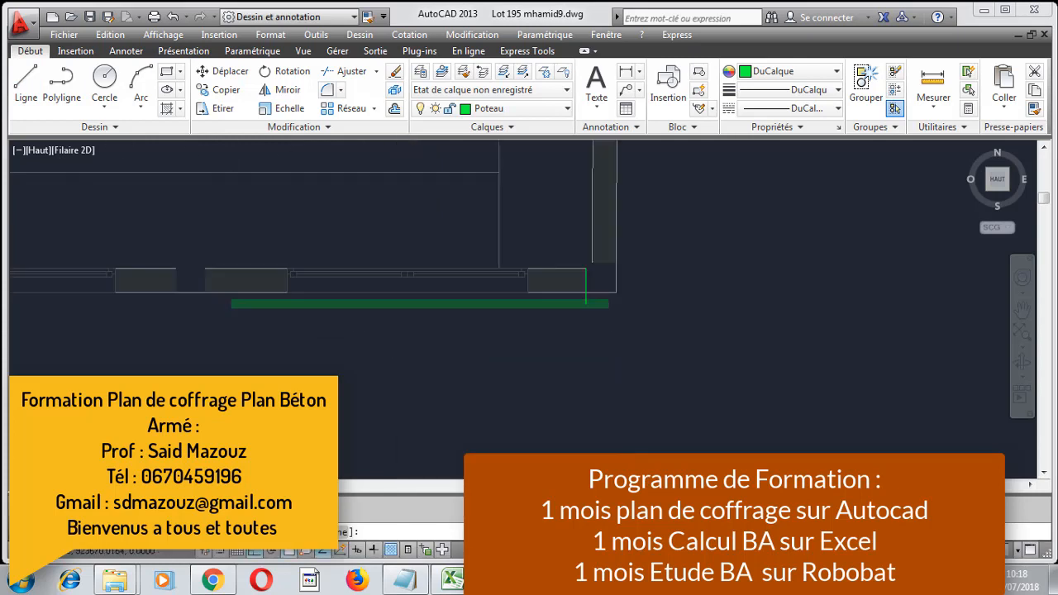
key(Escape)
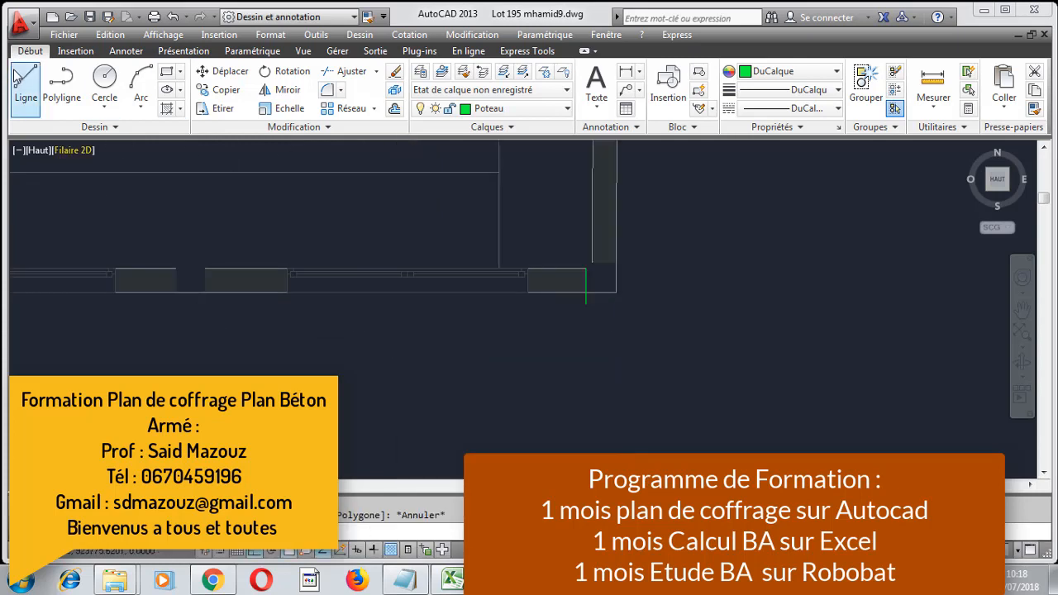
click(180, 269)
right_click(187, 341)
click(213, 350)
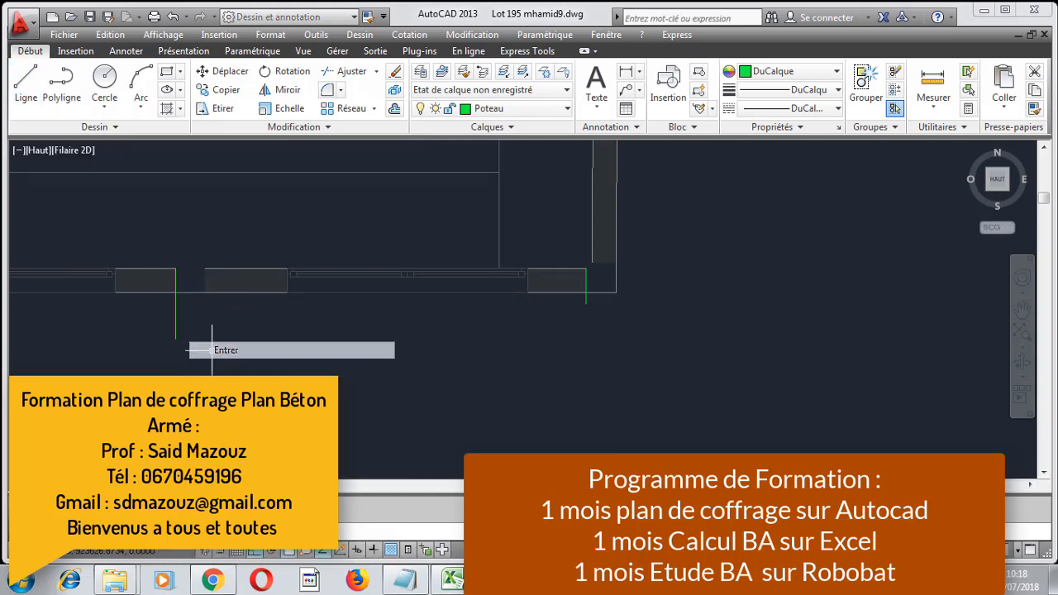
- Draw a vertical line down past the lower wall from the upper-left corner of the gap below the interior partition
scroll(256, 282, down, 3)
scroll(113, 283, up, 3)
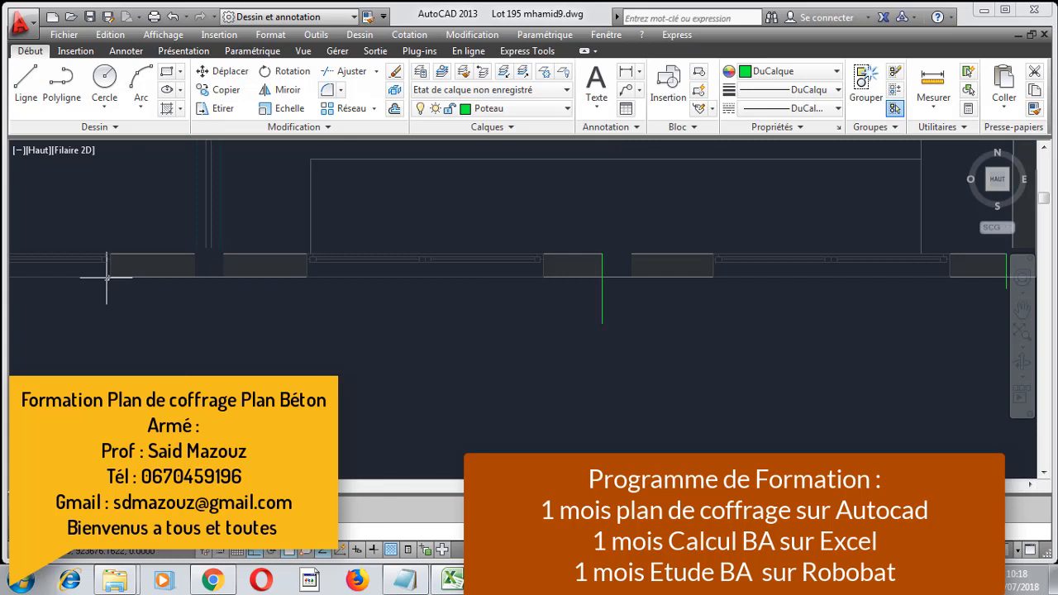
right_click(144, 207)
click(232, 218)
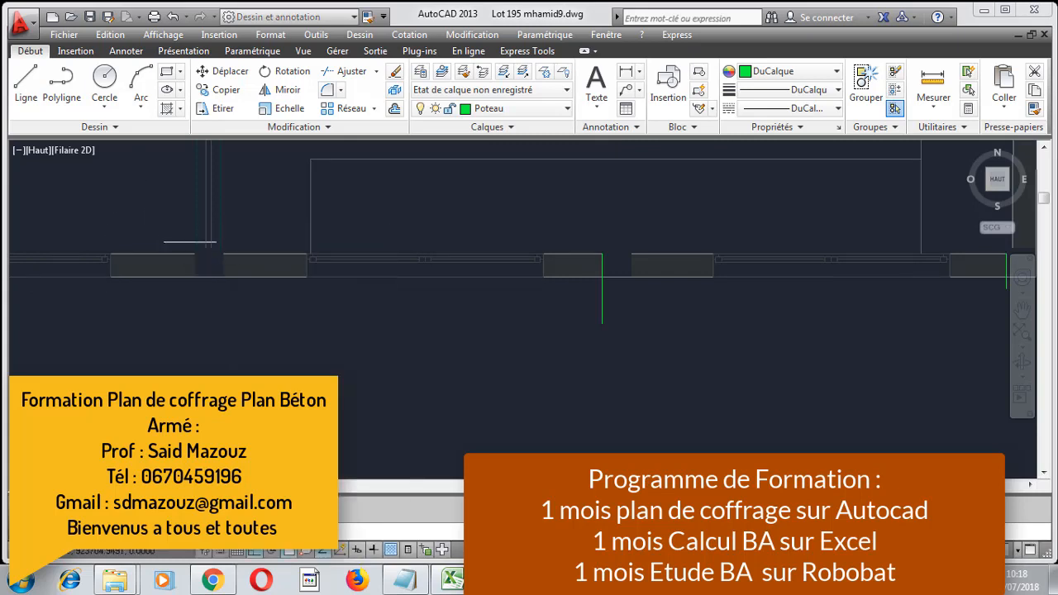
click(197, 258)
click(194, 314)
right_click(203, 314)
click(216, 325)
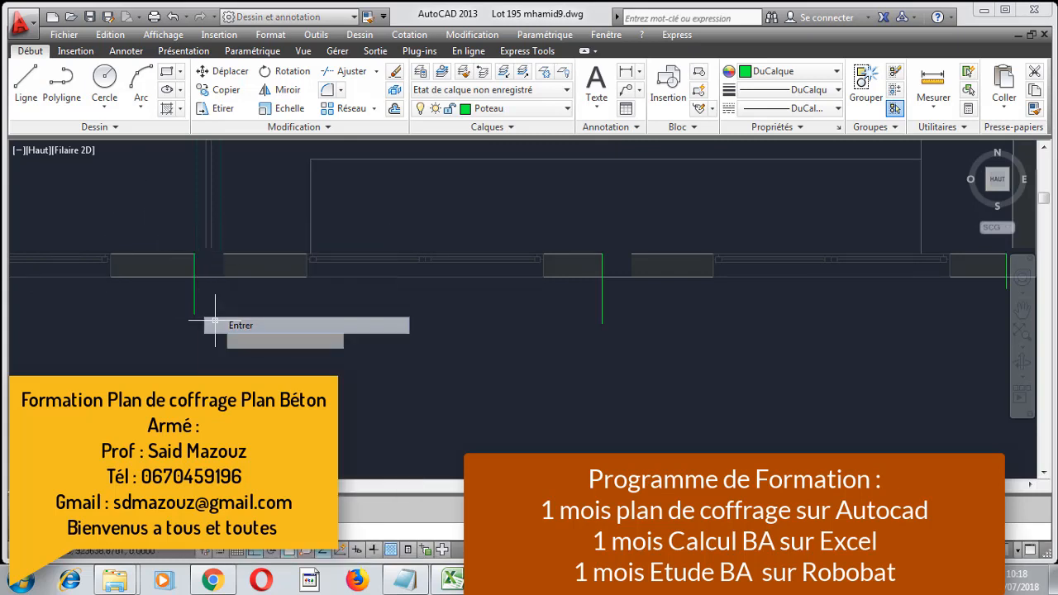
- Draw a vertical line down past the lower wall from the upper-left corner of the first gap left of the interior partition
scroll(204, 280, down, 3)
scroll(149, 281, up, 3)
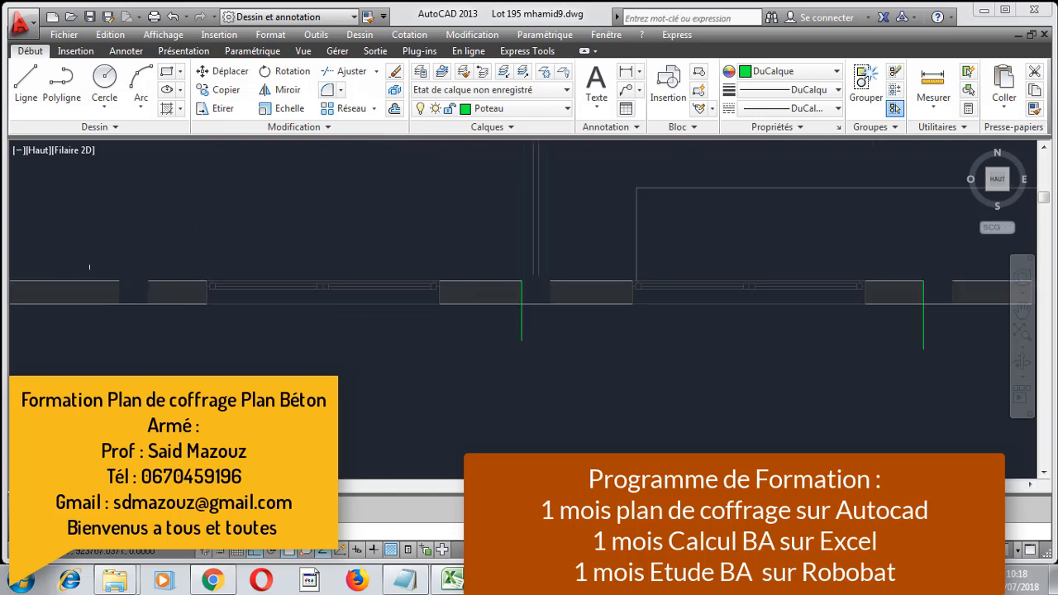
right_click(105, 250)
click(132, 260)
click(135, 291)
click(163, 364)
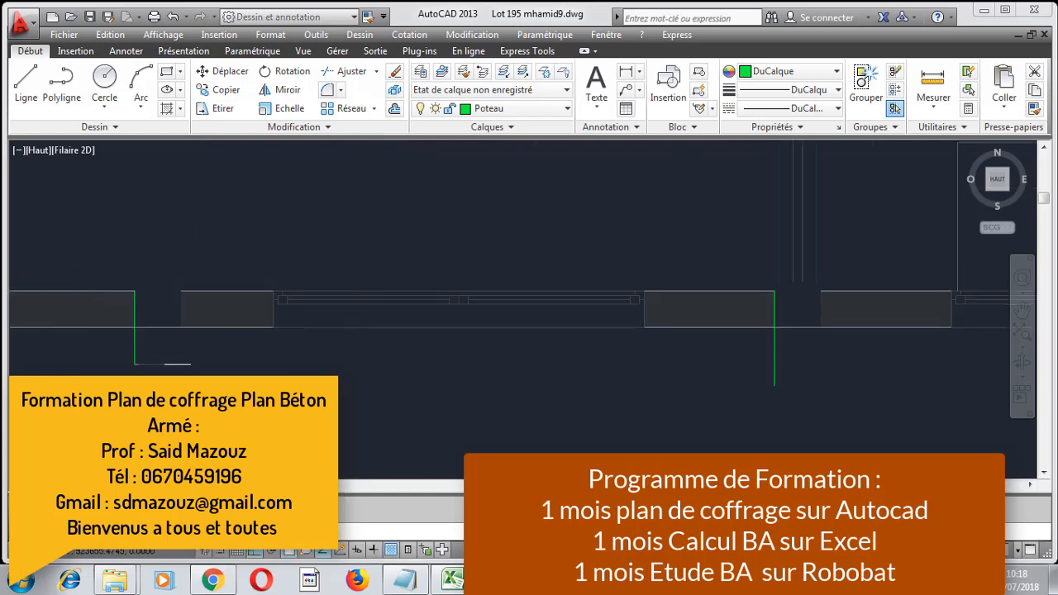
- Finish the vertical guide line that runs down from the wall end beside a column gap in the lower exterior wall
right_click(164, 365)
click(175, 372)
scroll(175, 303, down, 4)
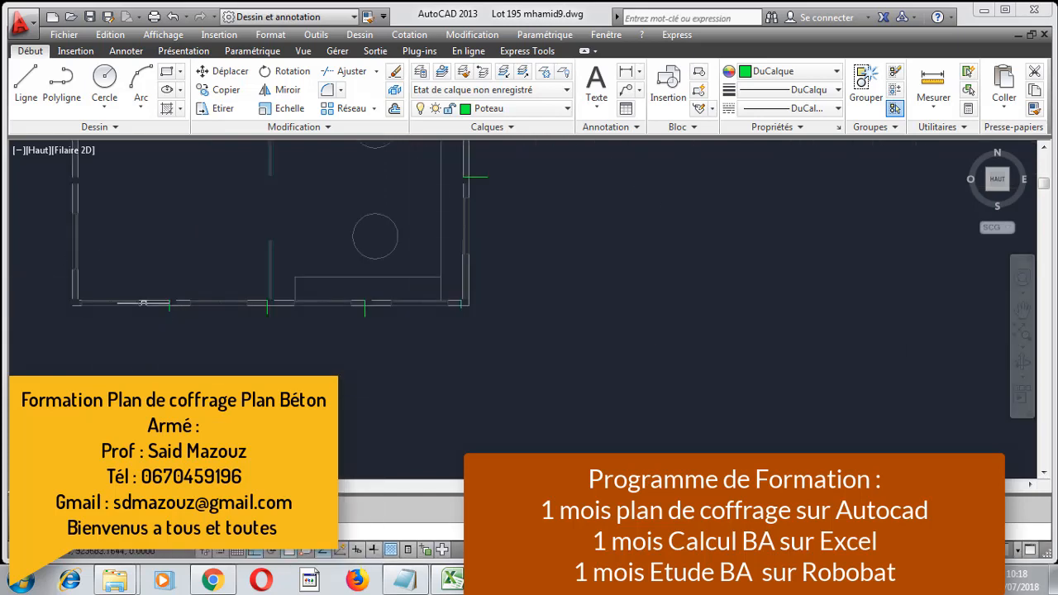
- Draw a horizontal guide line from the inner end corner of the left exterior wall outward at the plan's lower-left corner gap
scroll(49, 302, up, 6)
right_click(278, 182)
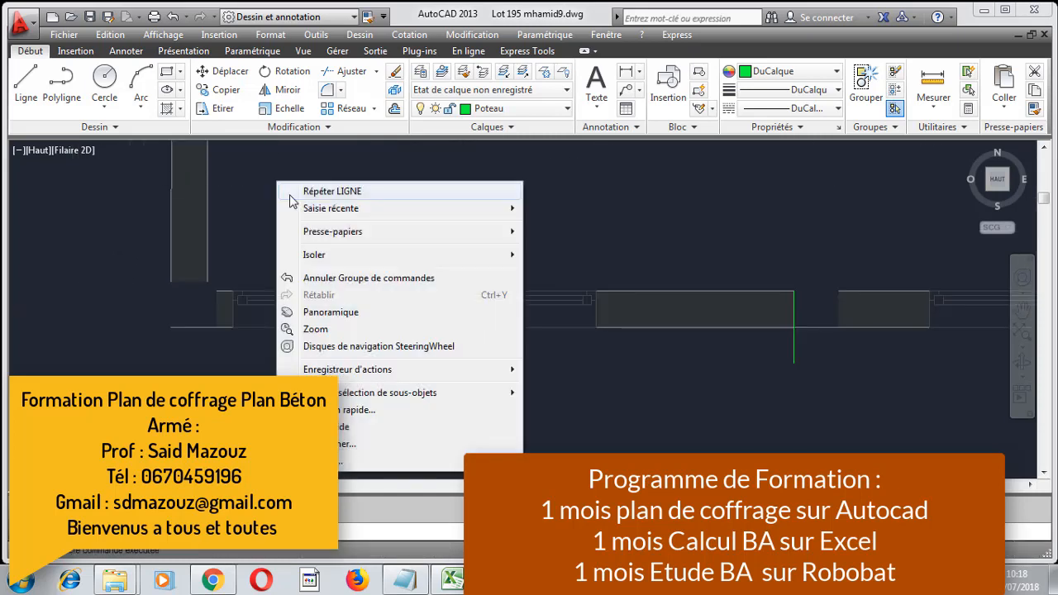
click(294, 192)
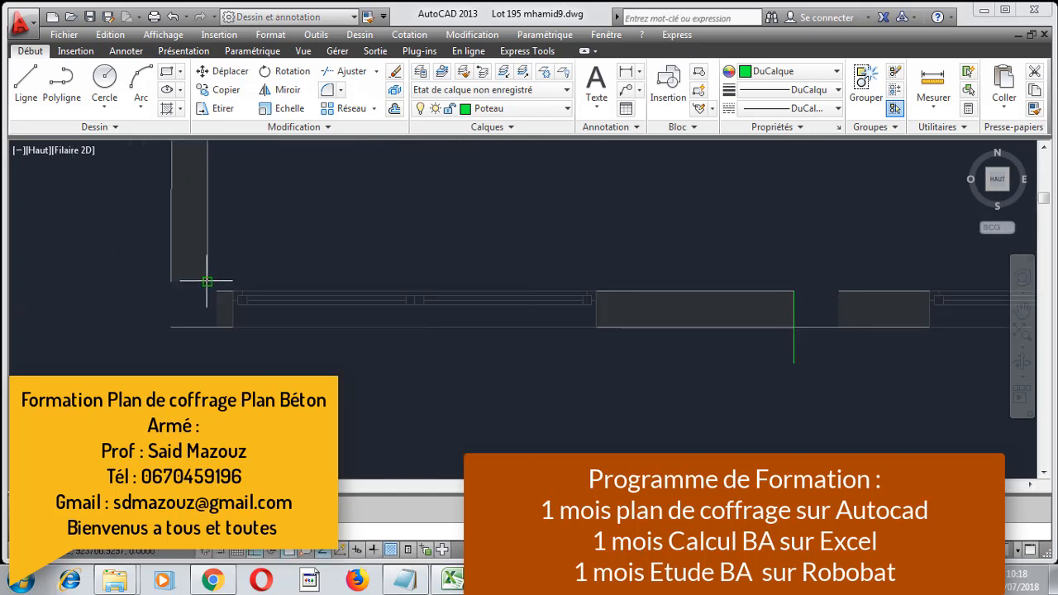
click(207, 281)
right_click(114, 281)
click(136, 287)
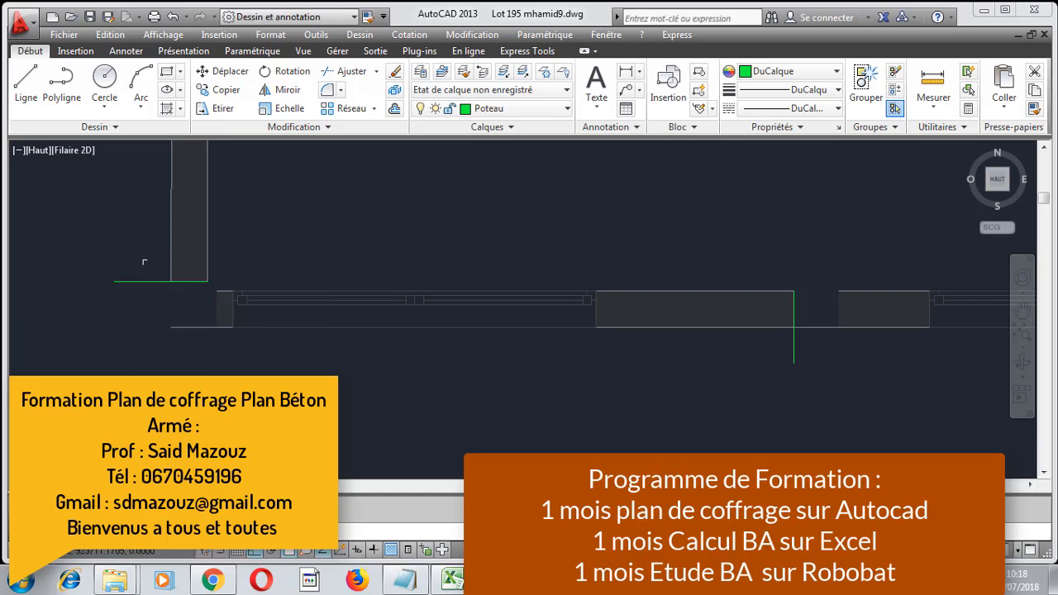
- Draw a horizontal guide line outward from the inner wall corner along the upper edge of the left exterior wall's column gap
scroll(144, 258, down, 4)
scroll(244, 290, up, 5)
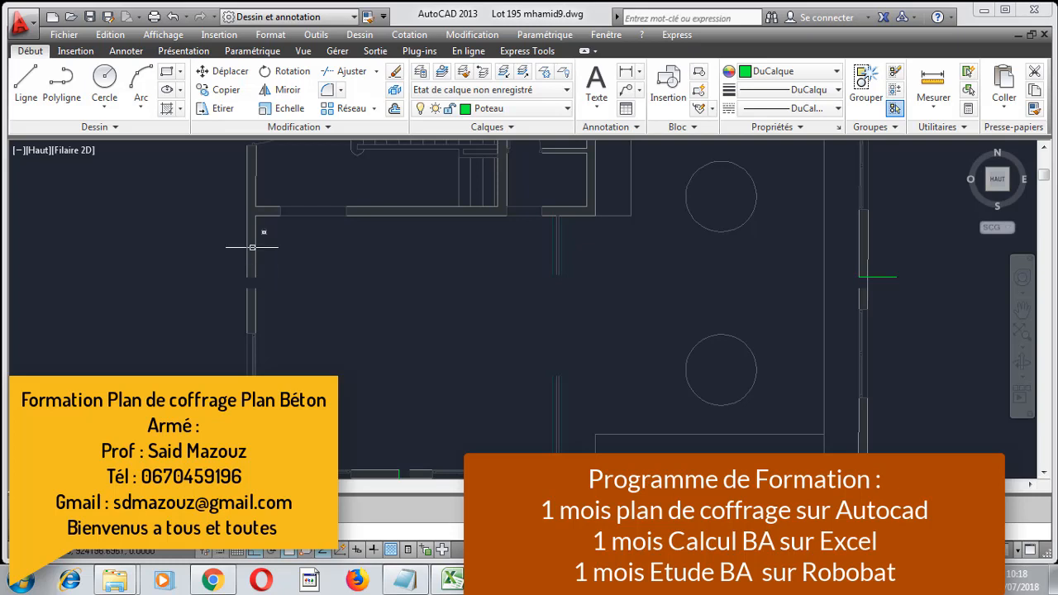
scroll(277, 276, up, 3)
right_click(337, 226)
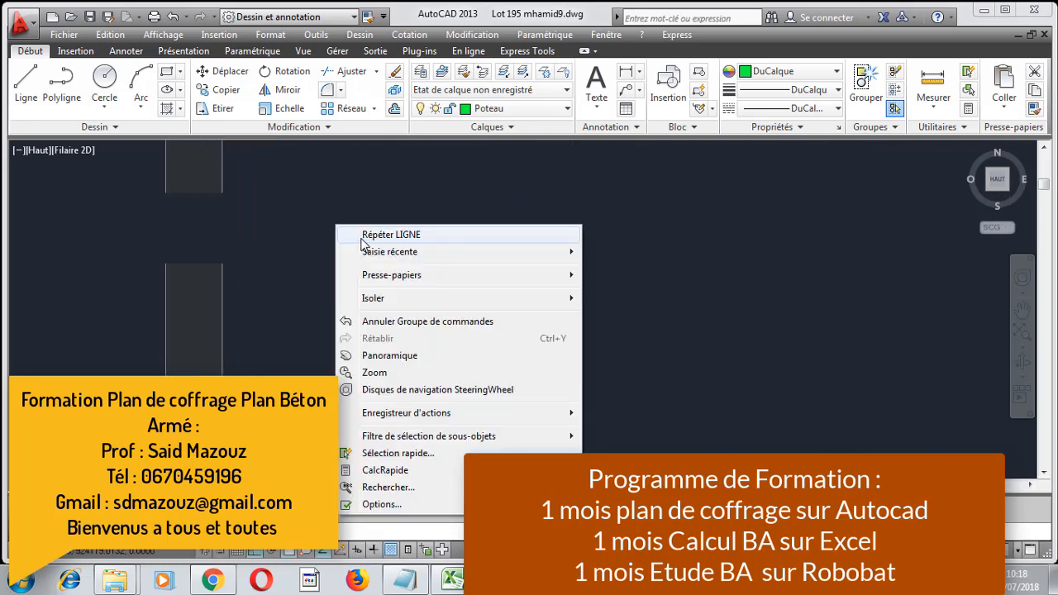
click(354, 233)
click(222, 190)
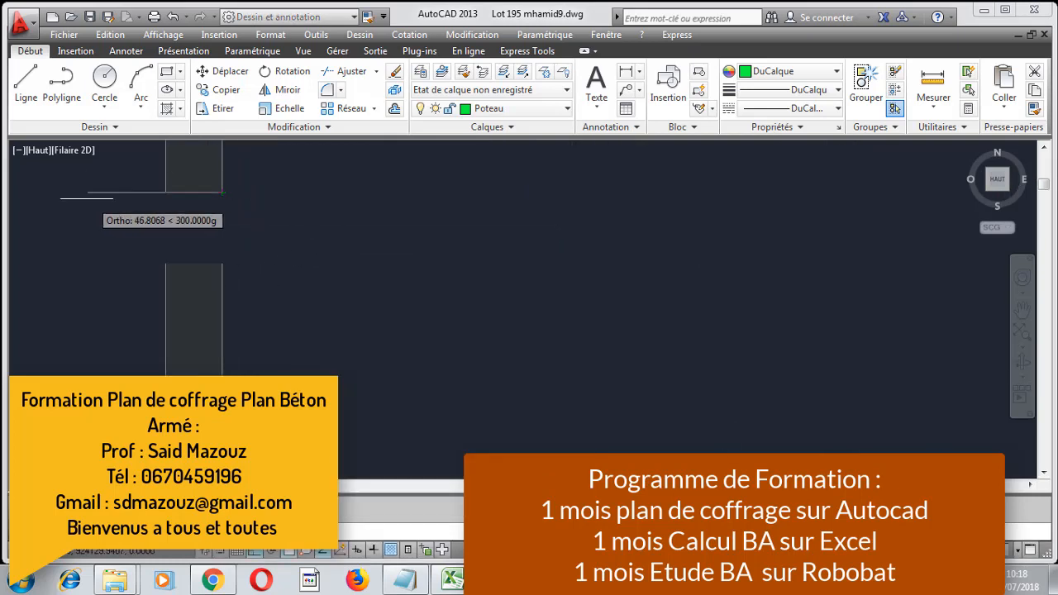
right_click(86, 197)
click(121, 210)
- Draw a vertical guide line up through the upper exterior wall along the left edge of the small room's column gap
scroll(139, 240, down, 4)
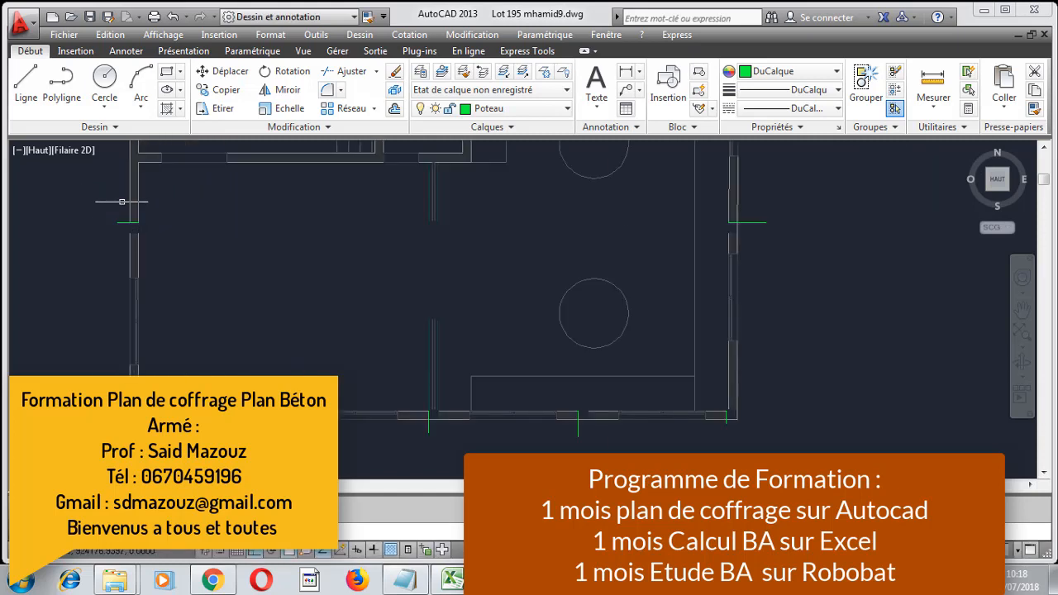
middle_drag(137, 211, 149, 272)
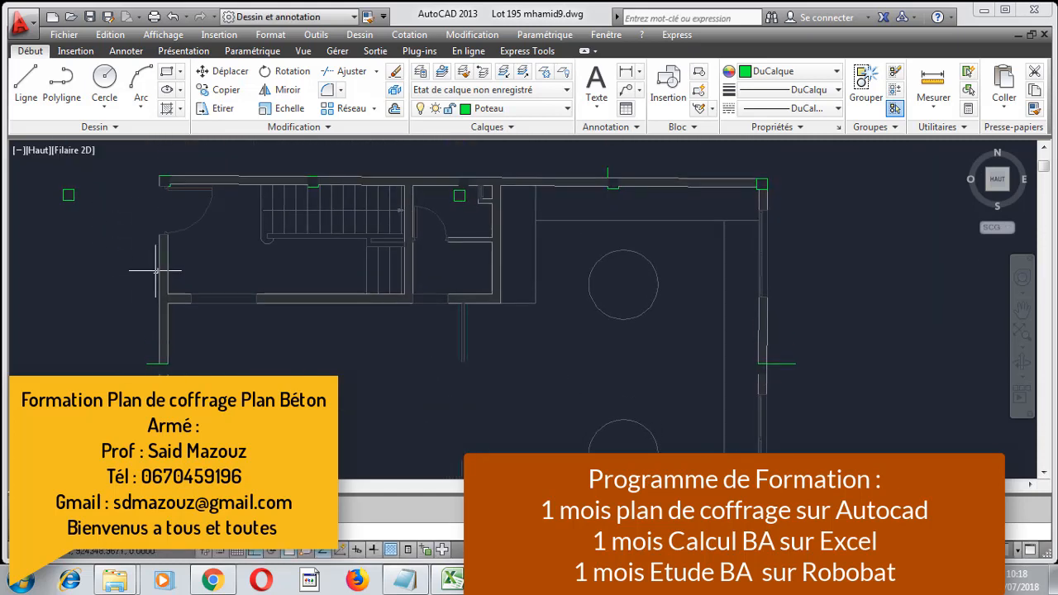
scroll(493, 192, up, 5)
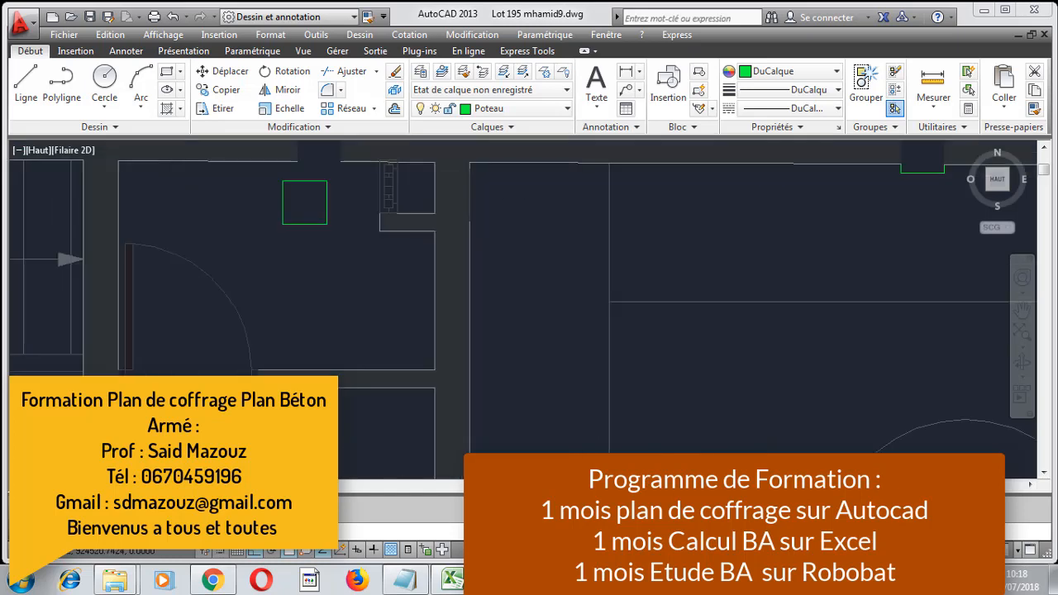
click(217, 73)
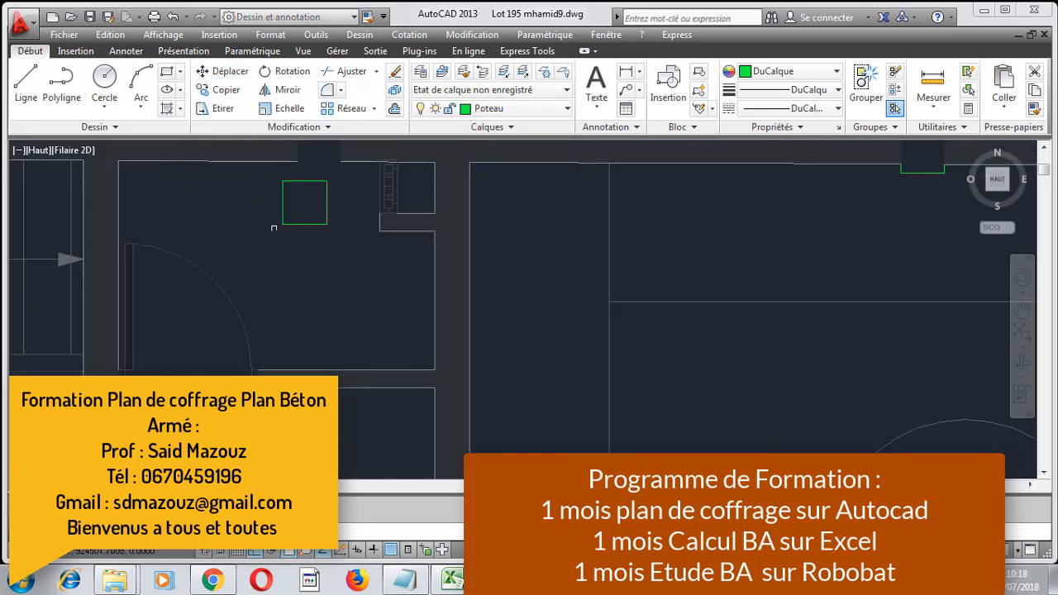
middle_drag(274, 227, 299, 282)
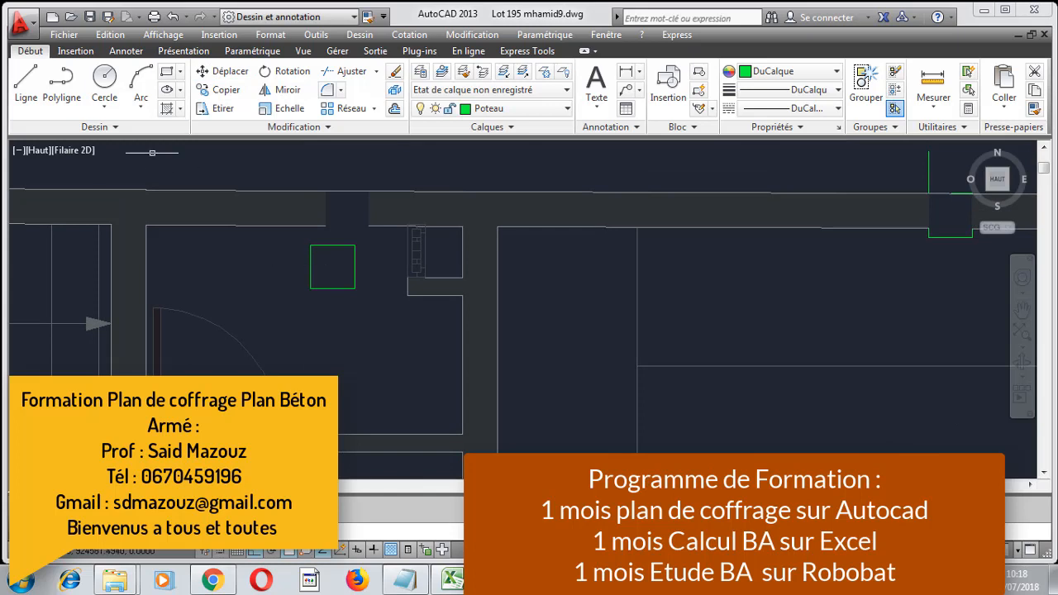
click(26, 79)
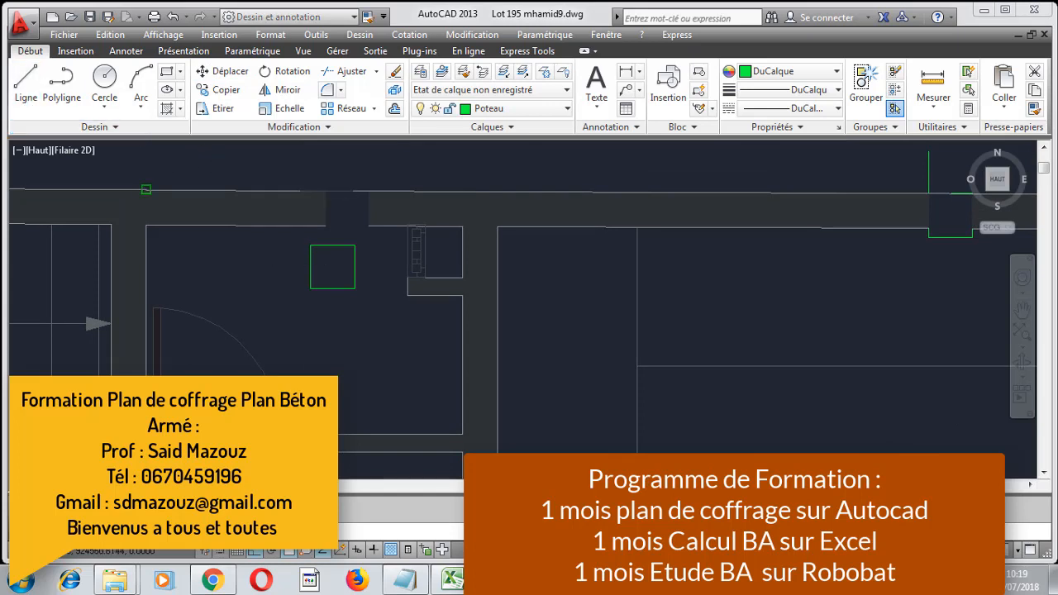
right_click(323, 170)
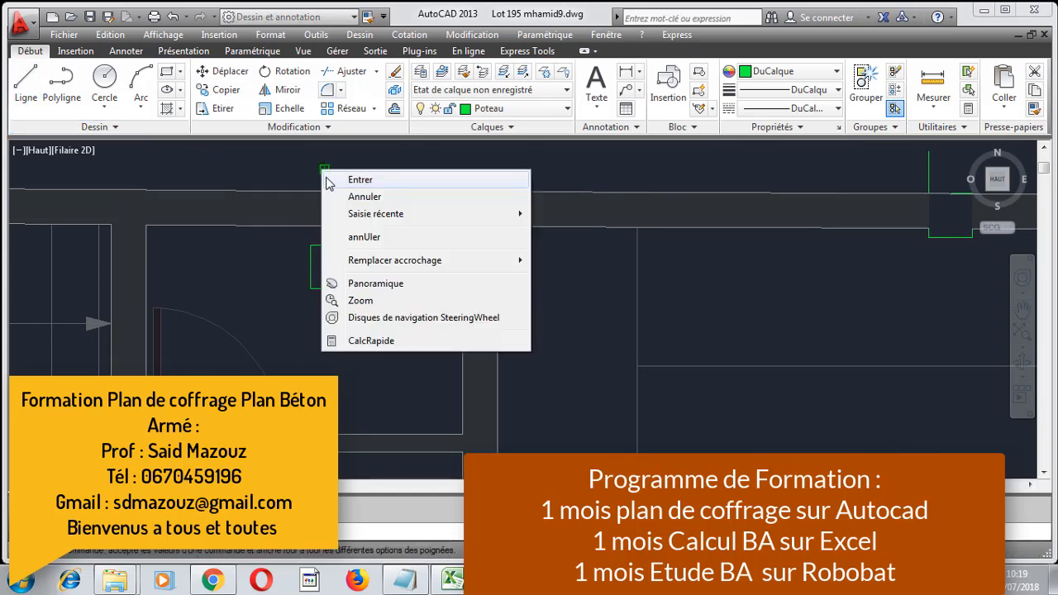
click(361, 181)
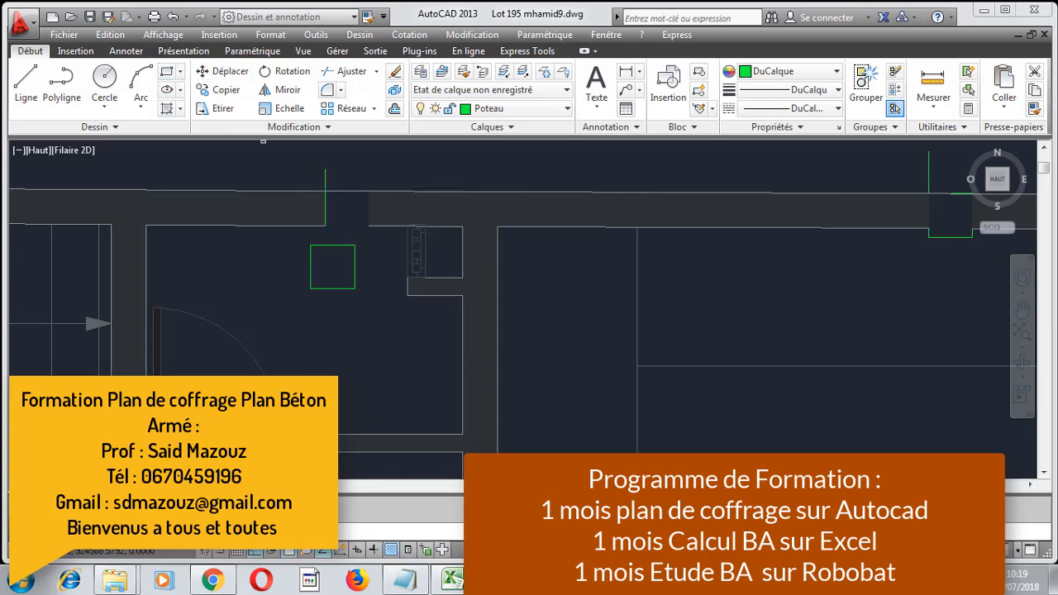
- Try to move the loose column square in the small room by its upper-left corner toward the new guide line
scroll(360, 260, up, 2)
click(392, 264)
right_click(348, 287)
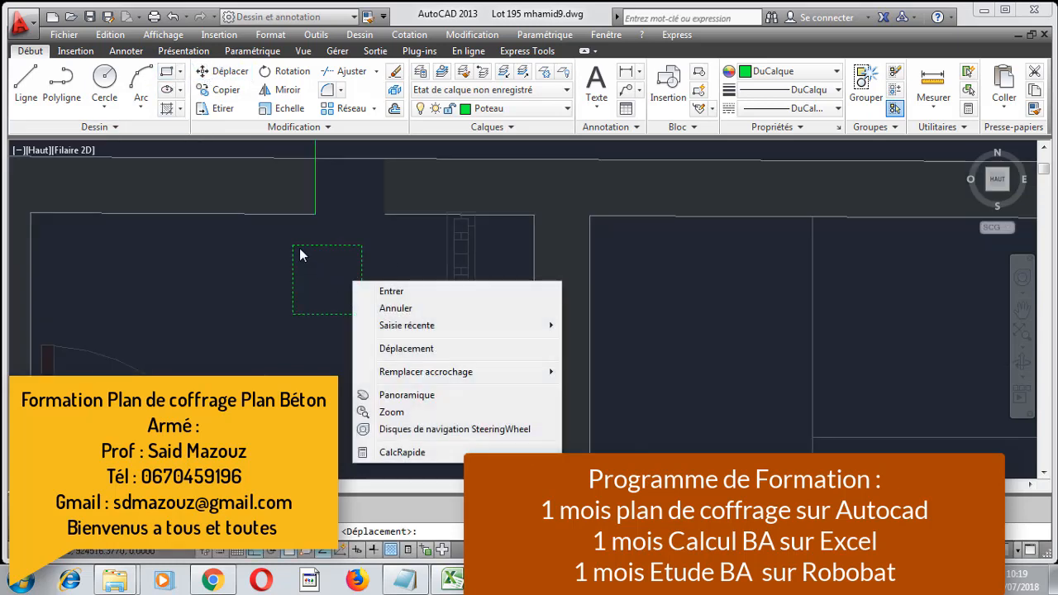
click(362, 289)
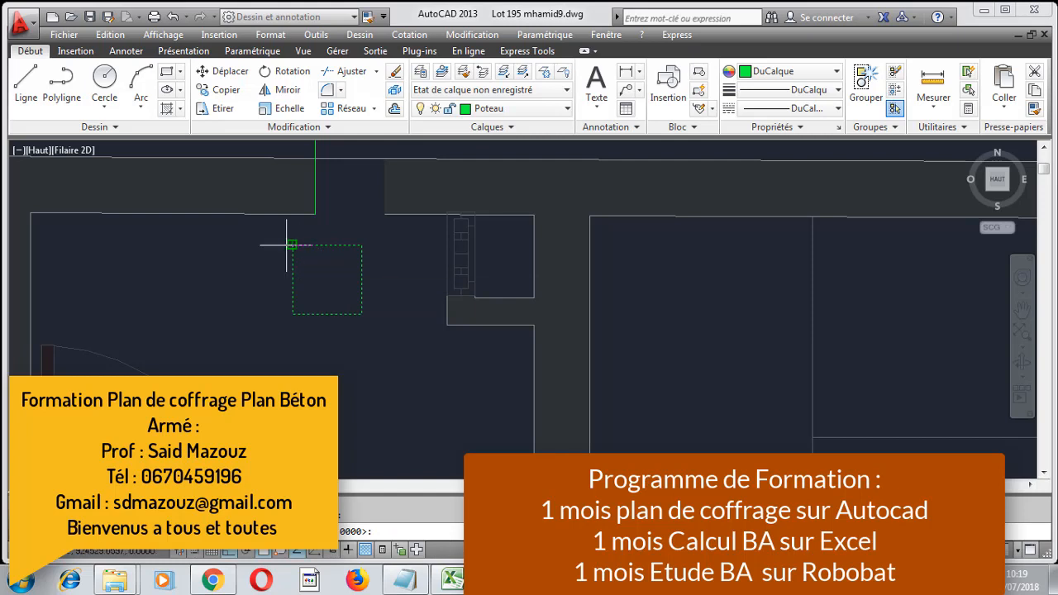
click(292, 245)
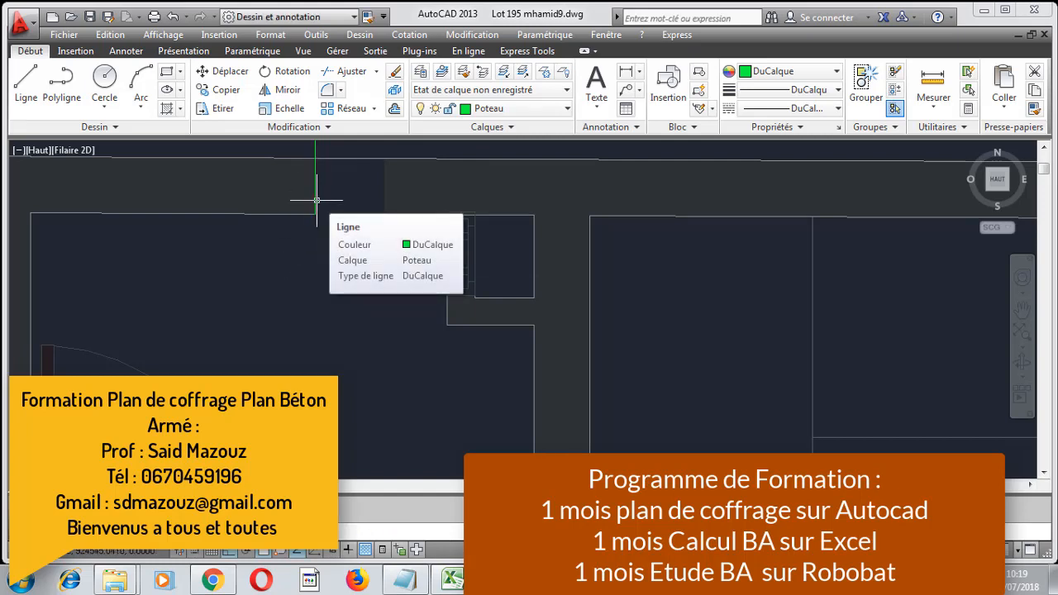
scroll(316, 200, down, 2)
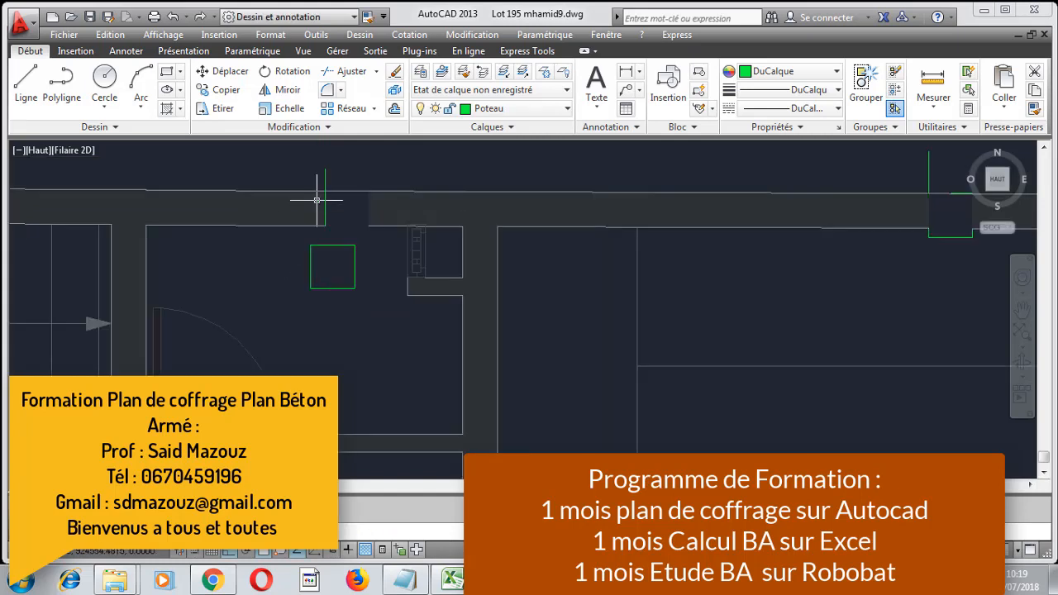
- Move the small room's column square by its upper-left corner to the guide line's intersection with the upper wall's outer face
click(221, 71)
click(354, 263)
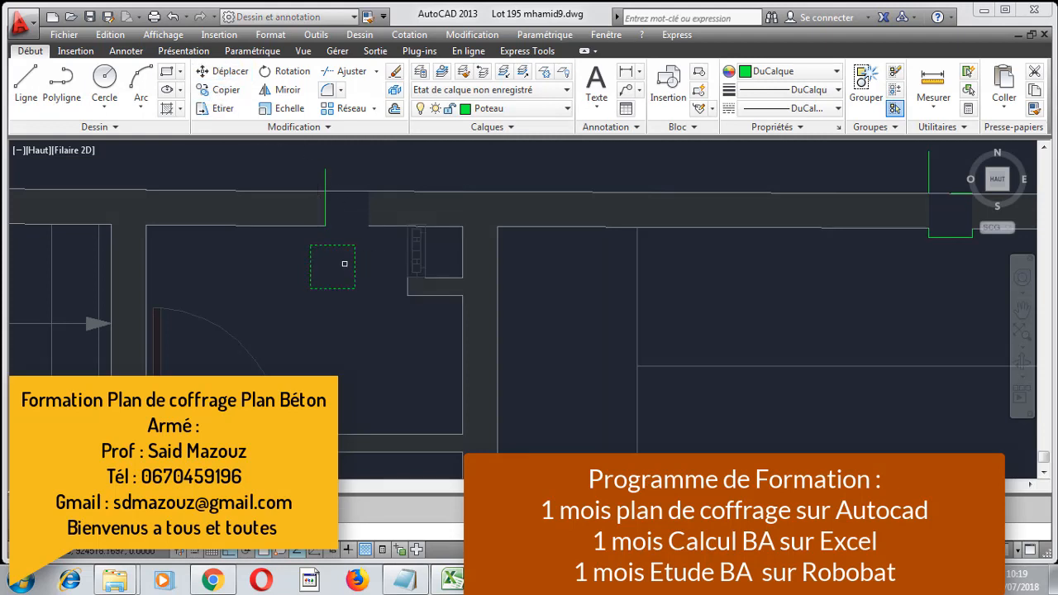
key(Return)
click(311, 245)
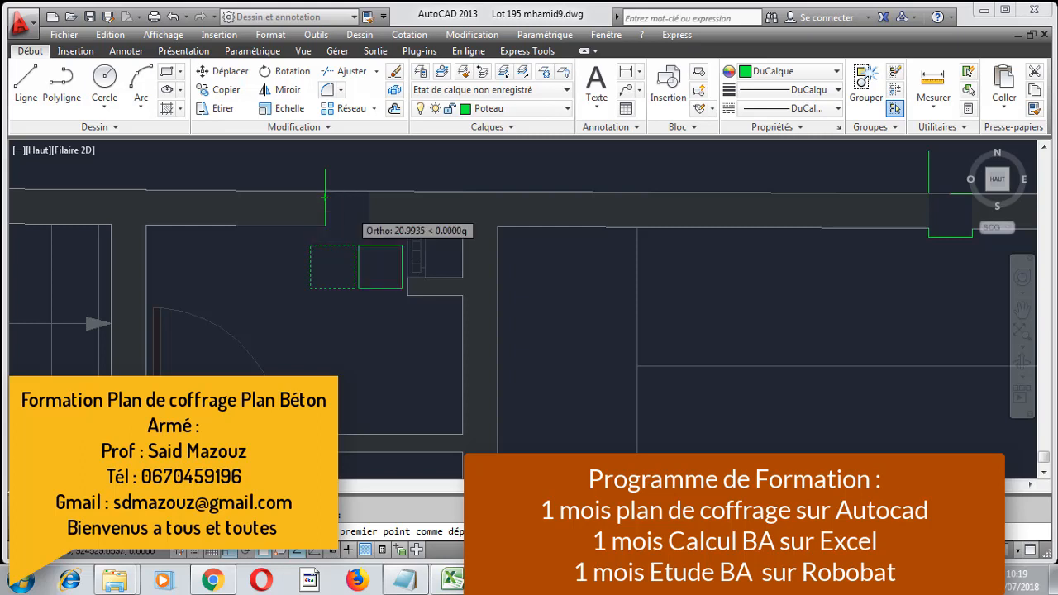
scroll(360, 192, up, 5)
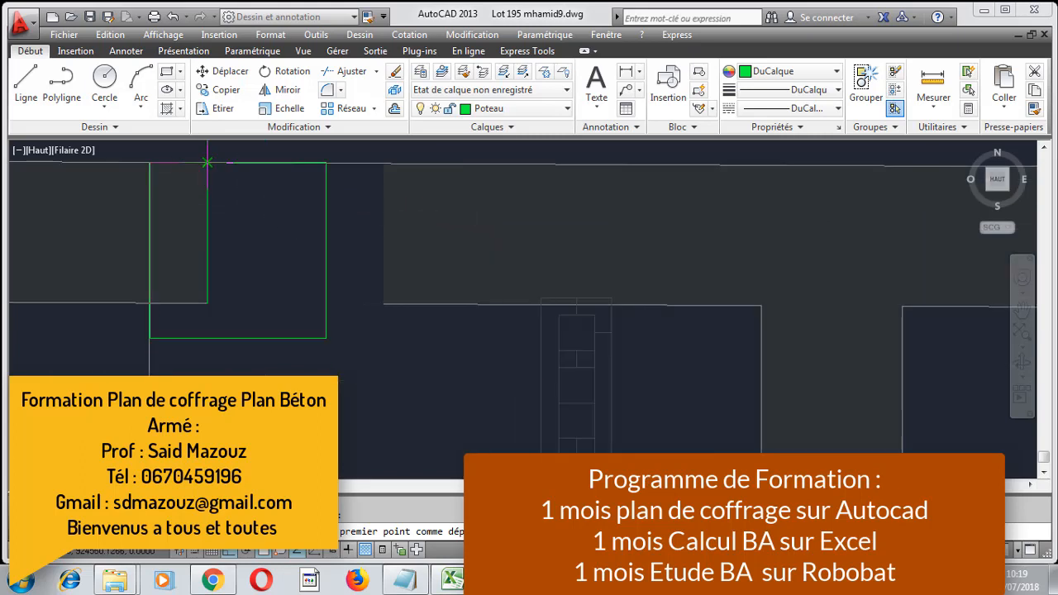
scroll(213, 176, down, 5)
scroll(293, 218, up, 4)
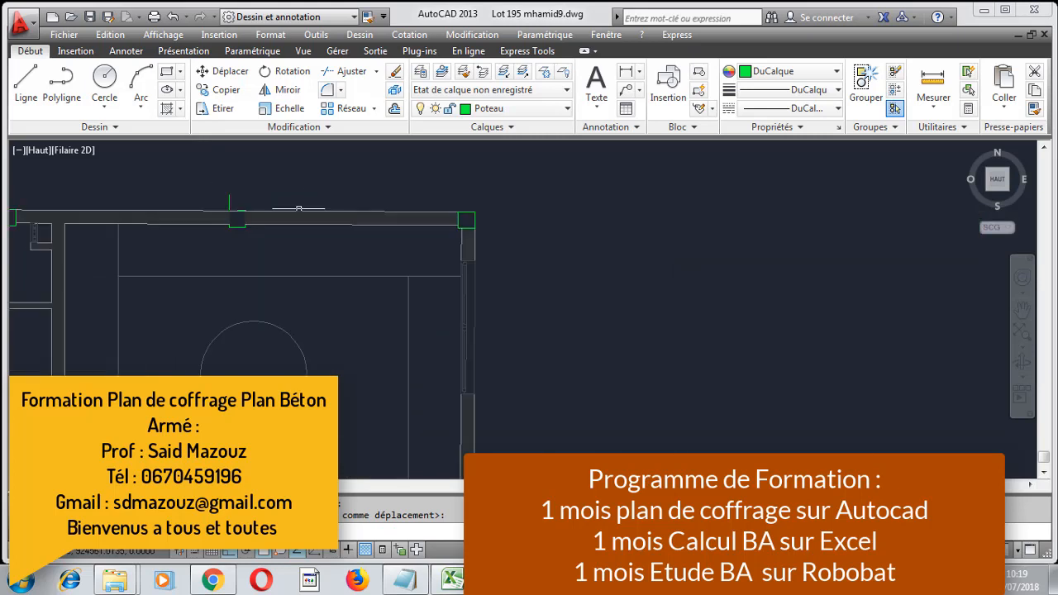
scroll(616, 222, up, 5)
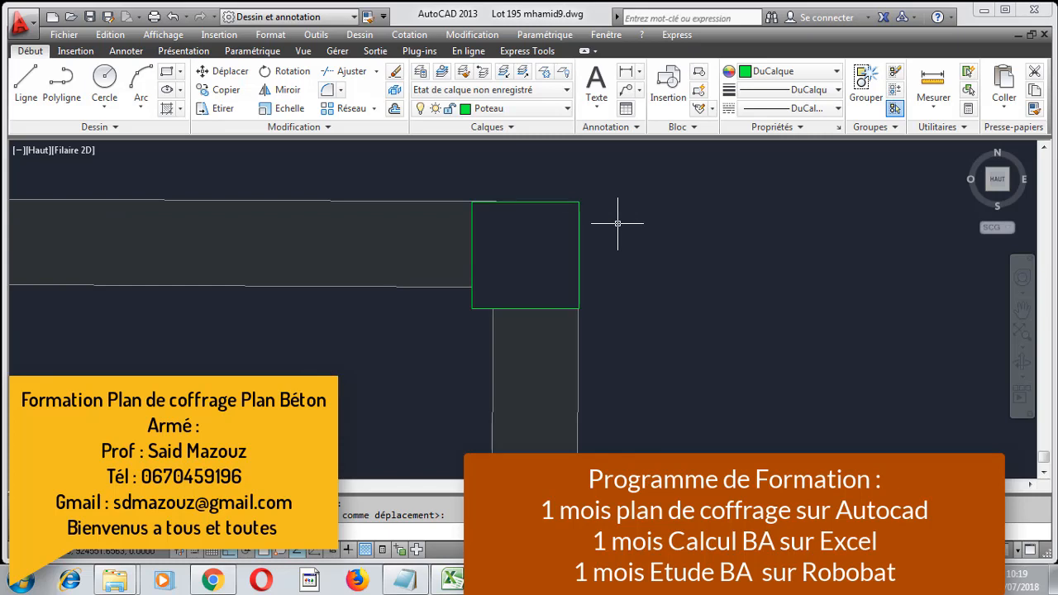
click(223, 71)
click(475, 204)
key(Return)
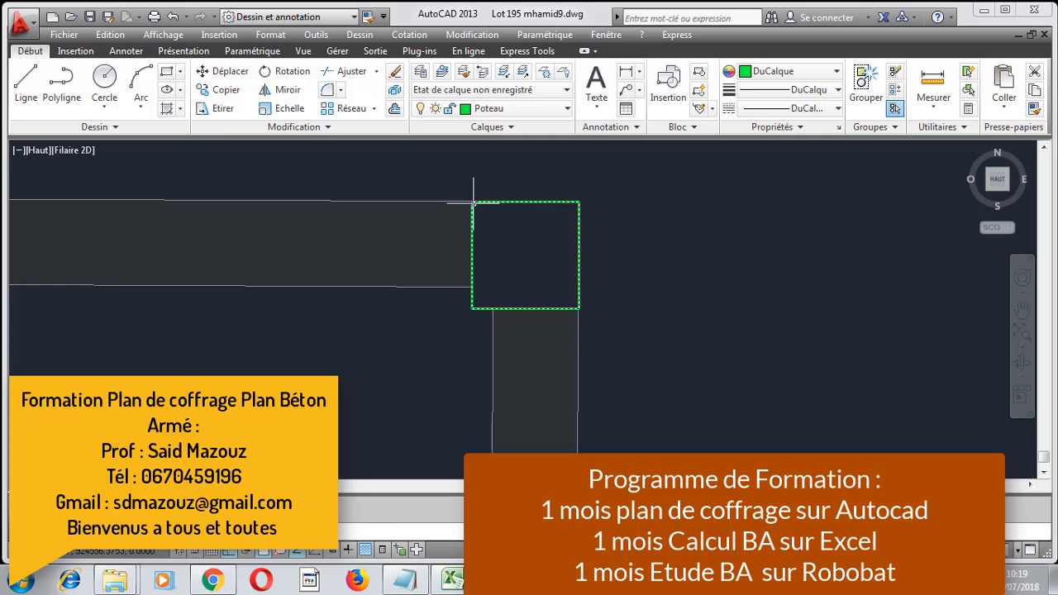
key(Escape)
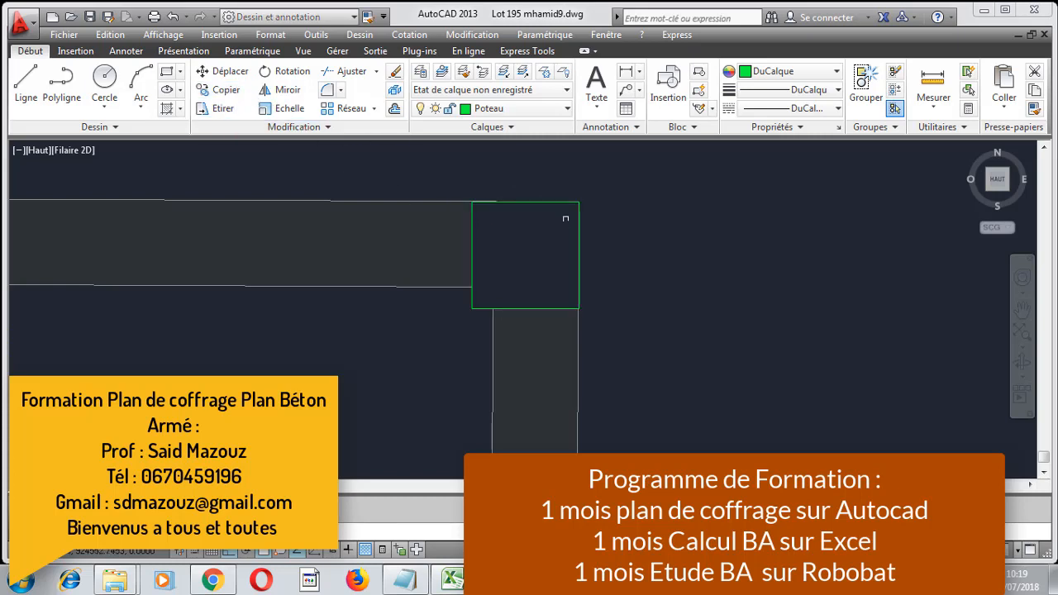
click(569, 204)
right_click(565, 190)
right_click(549, 209)
click(564, 218)
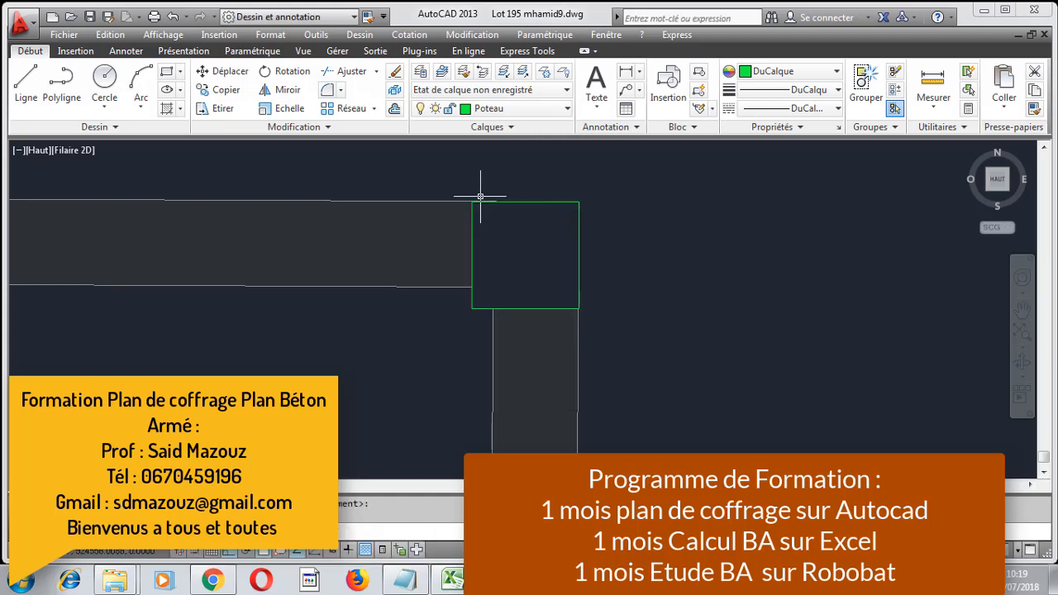
- Copy the upper-right corner column as loose squares beside the marked gaps of the right, lower and left exterior walls
click(210, 89)
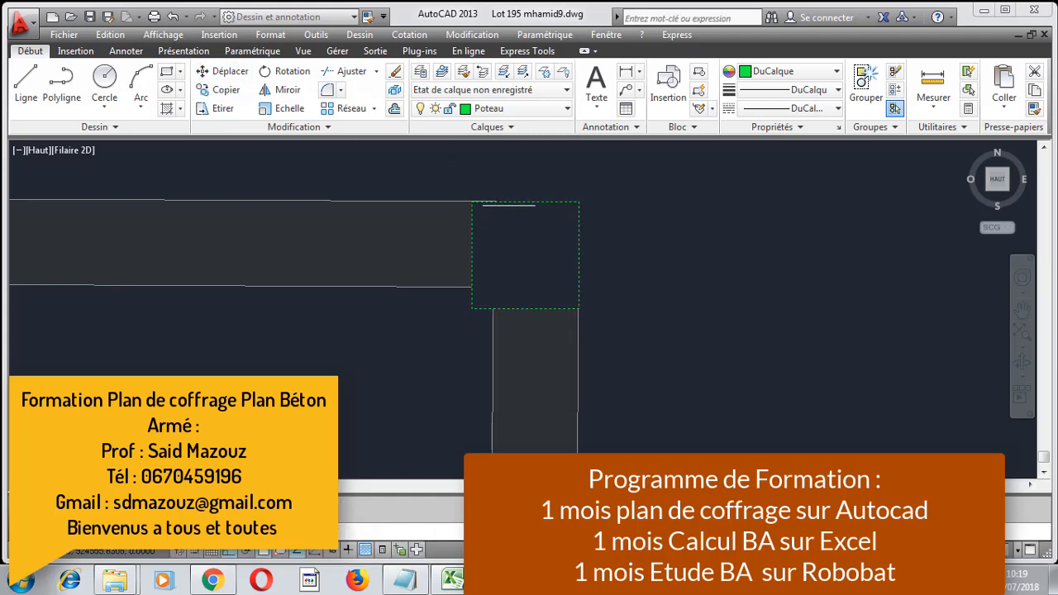
scroll(309, 303, down, 3)
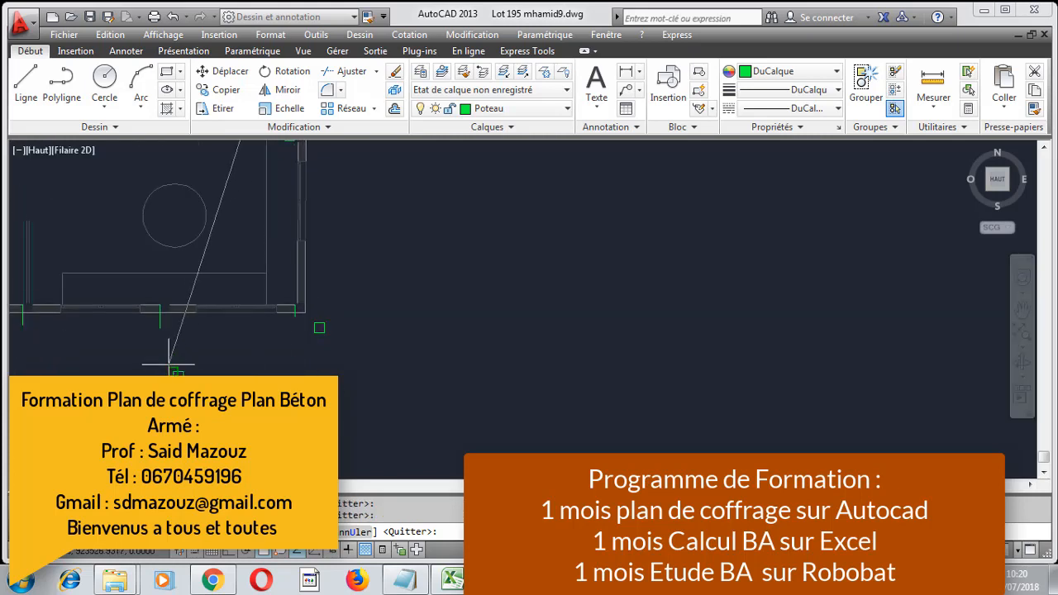
middle_drag(169, 363, 418, 330)
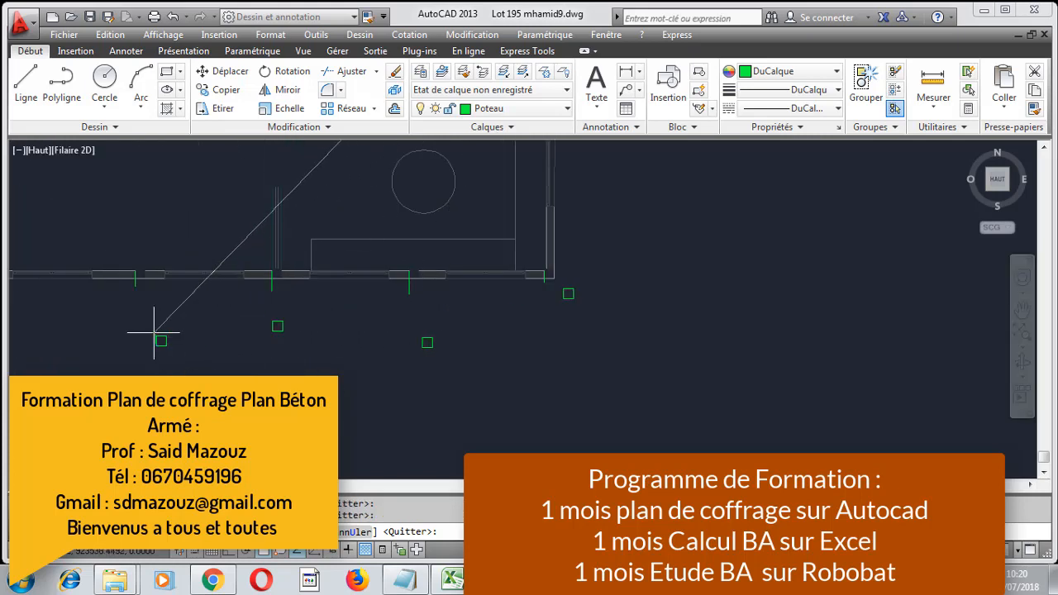
mouse_move(154, 334)
middle_down()
mouse_move(389, 342)
mouse_move(294, 341)
middle_up()
middle_drag(237, 337, 303, 474)
mouse_move(218, 183)
middle_down()
mouse_move(238, 256)
mouse_move(232, 334)
middle_up()
key(Escape)
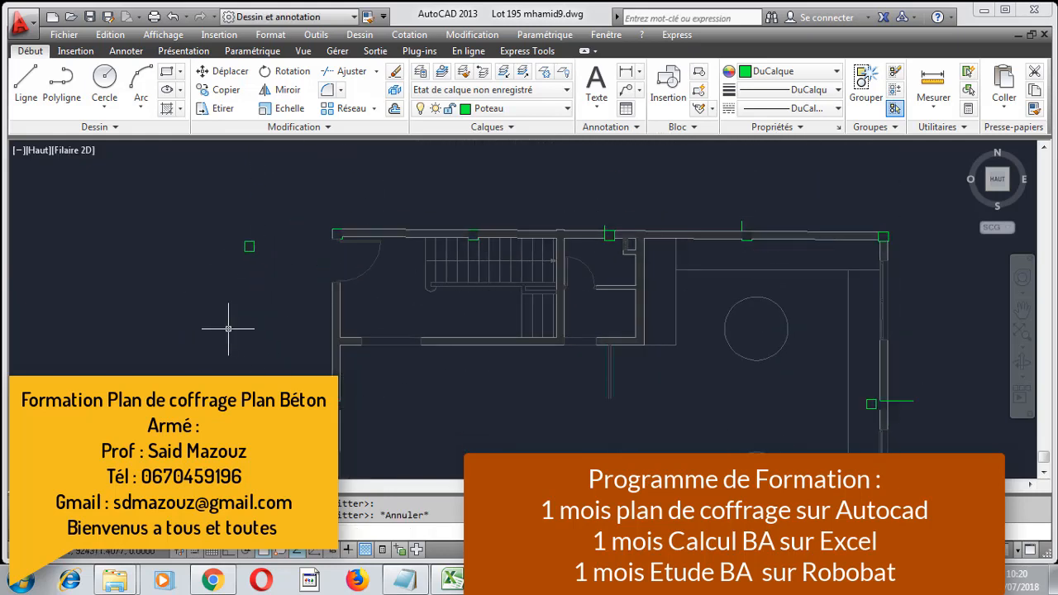
scroll(281, 340, up, 5)
scroll(280, 396, up, 2)
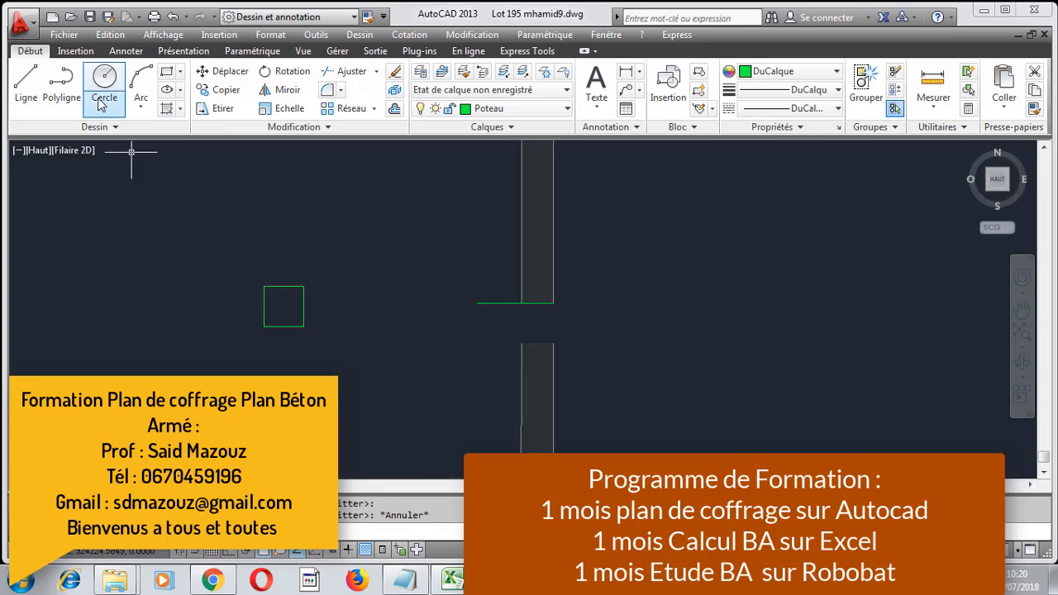
click(222, 70)
click(347, 257)
click(235, 346)
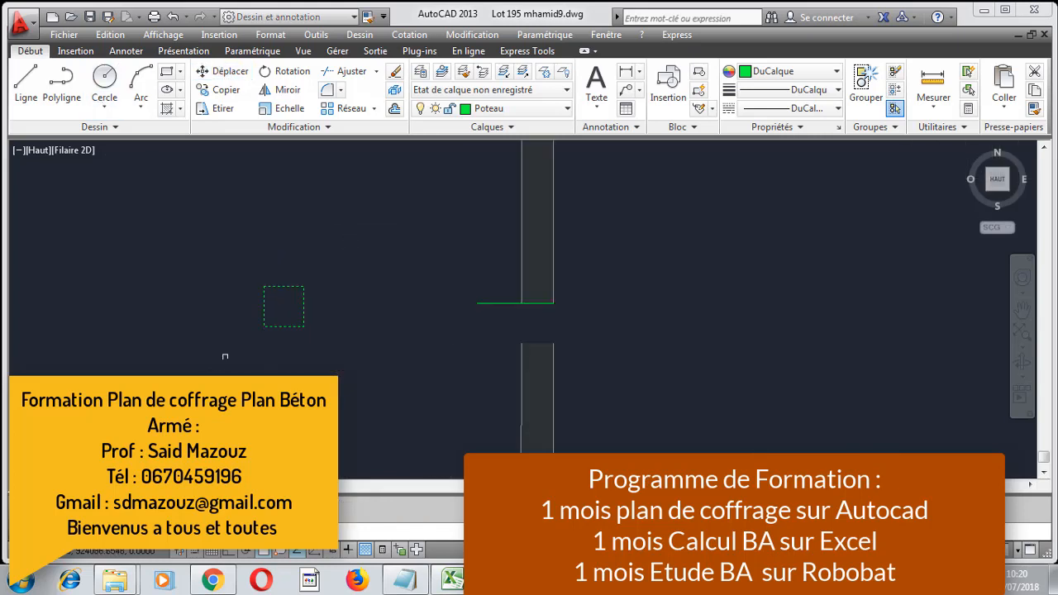
right_click(257, 301)
click(277, 312)
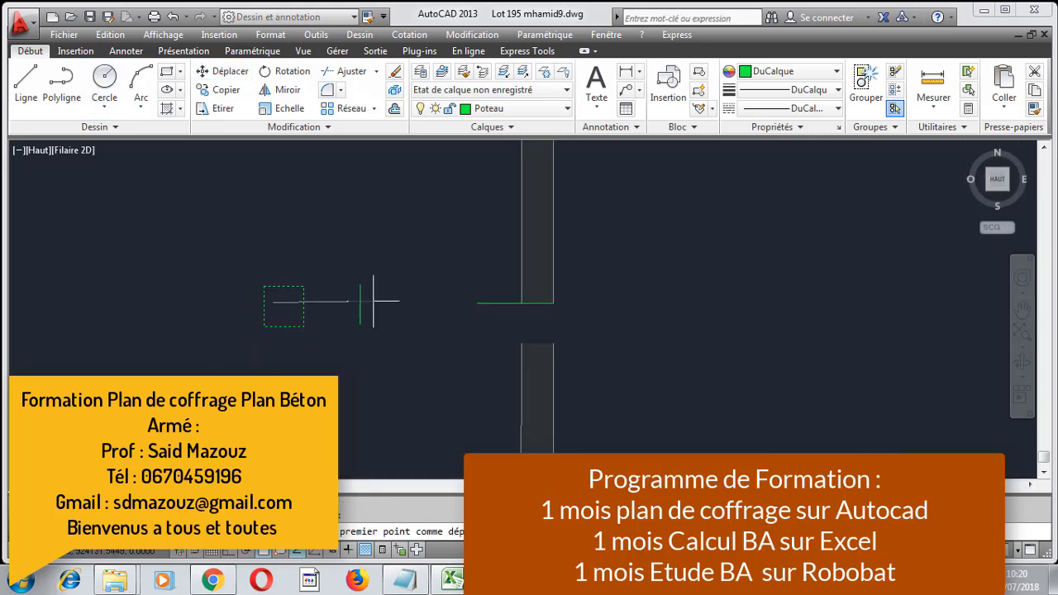
key(Escape)
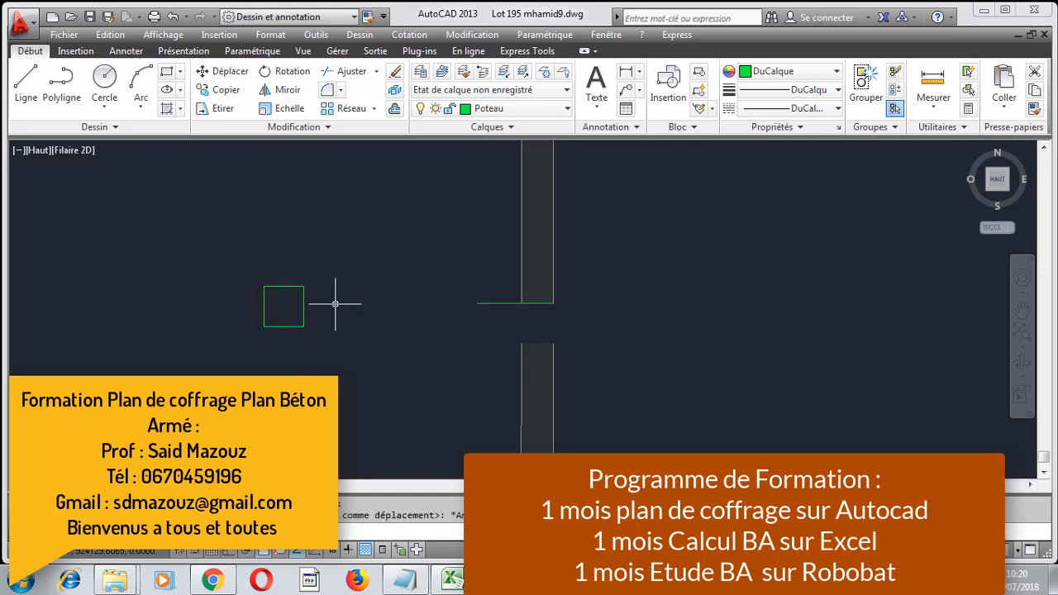
- Move the loose square beside the left exterior wall by its upper-left corner to where the guide line meets the wall's outer face
click(346, 261)
click(240, 325)
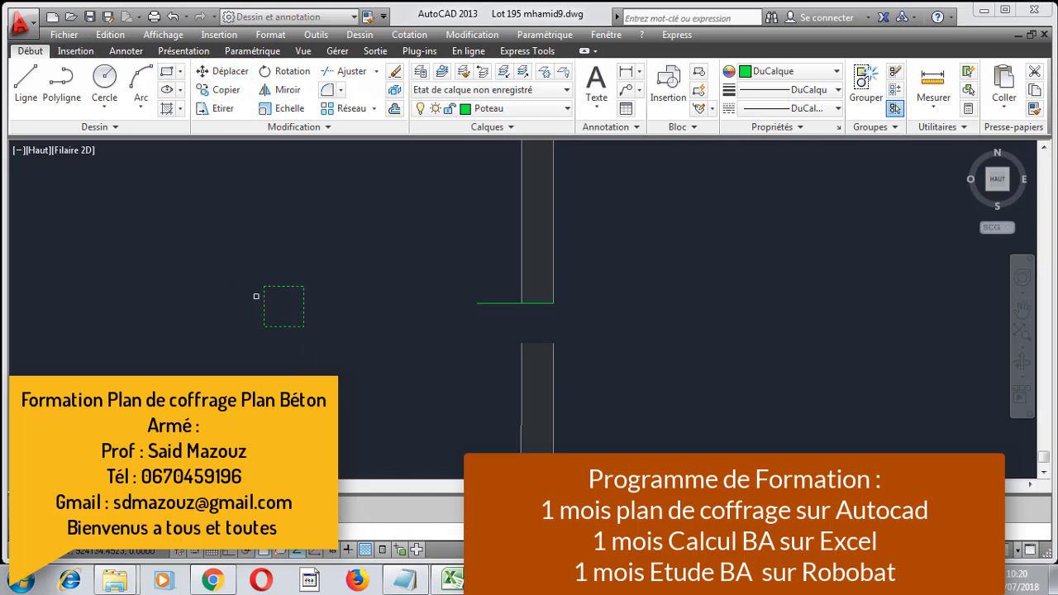
key(Return)
click(263, 287)
scroll(548, 293, up, 2)
scroll(549, 296, up, 2)
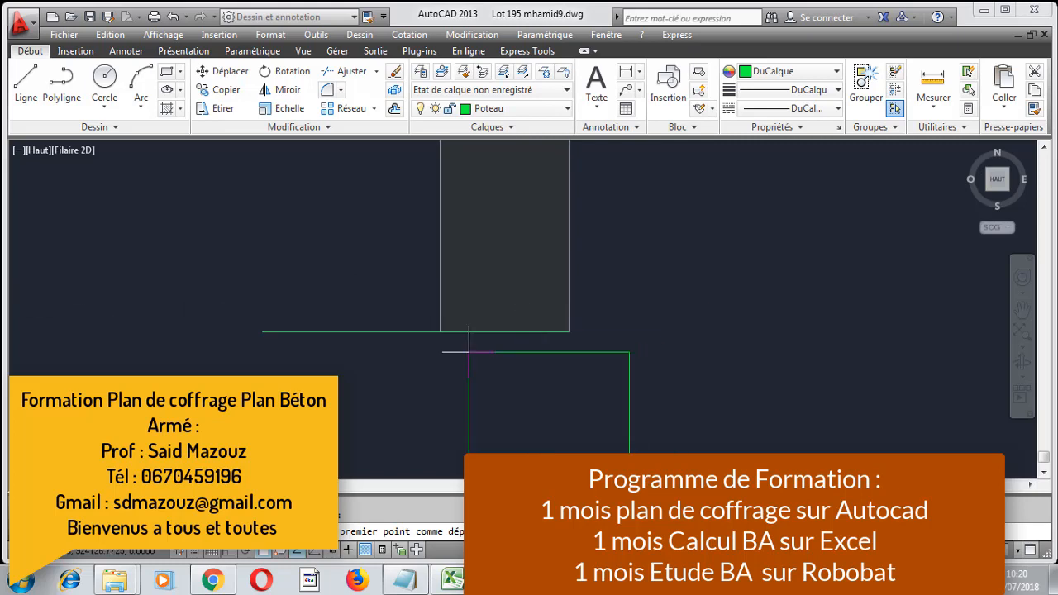
click(440, 332)
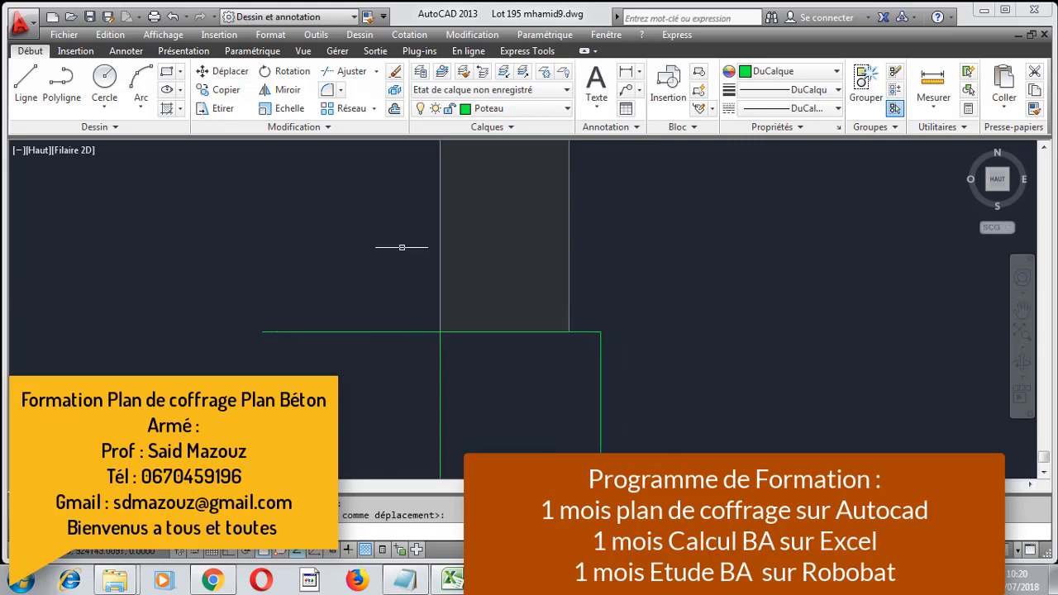
scroll(387, 193, down, 6)
scroll(402, 438, up, 3)
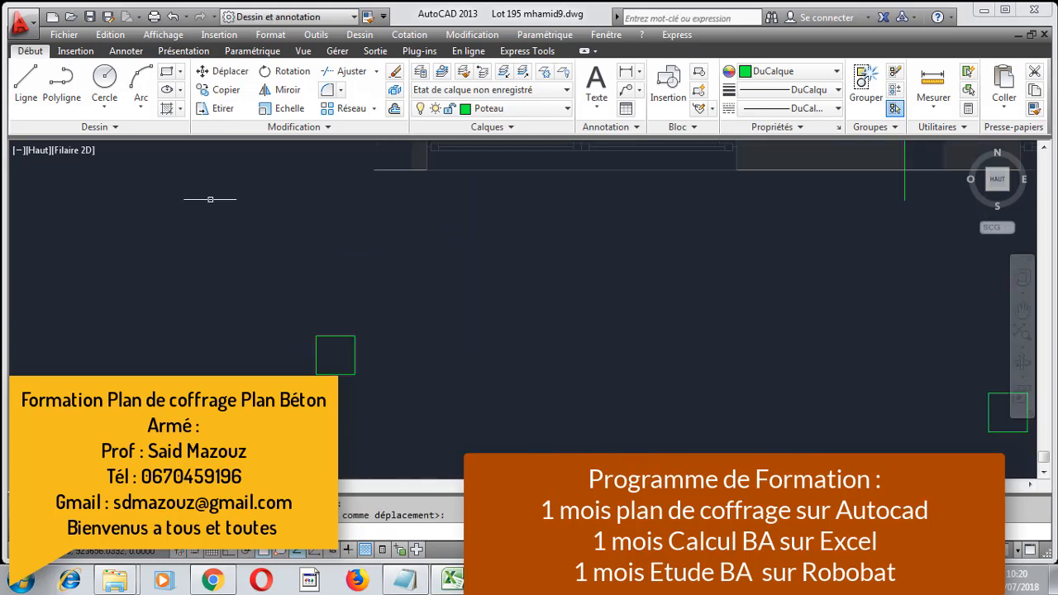
click(221, 71)
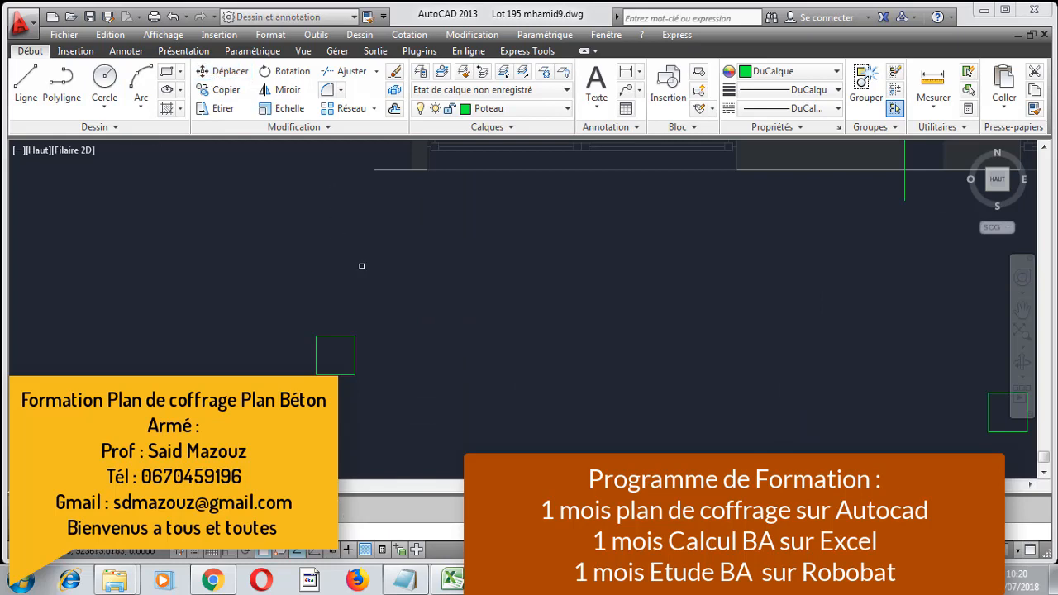
click(355, 356)
right_click(317, 366)
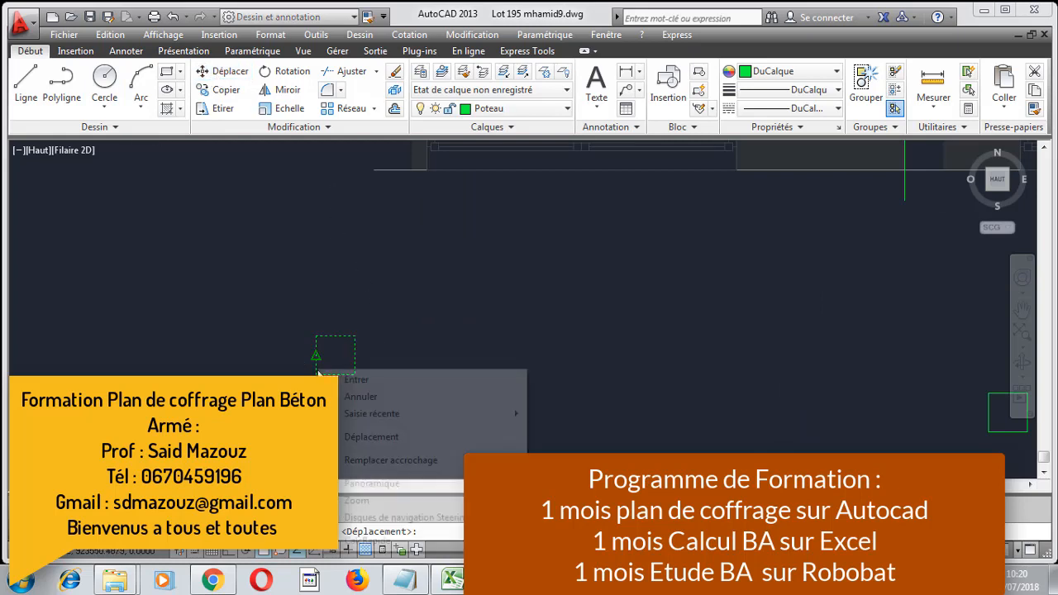
click(357, 379)
click(316, 336)
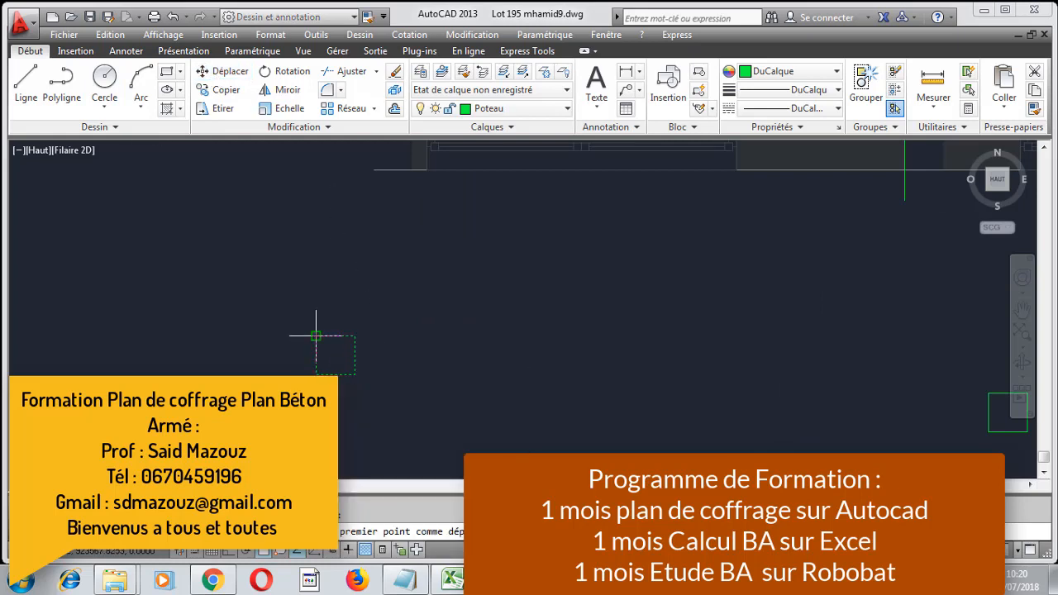
key(Escape)
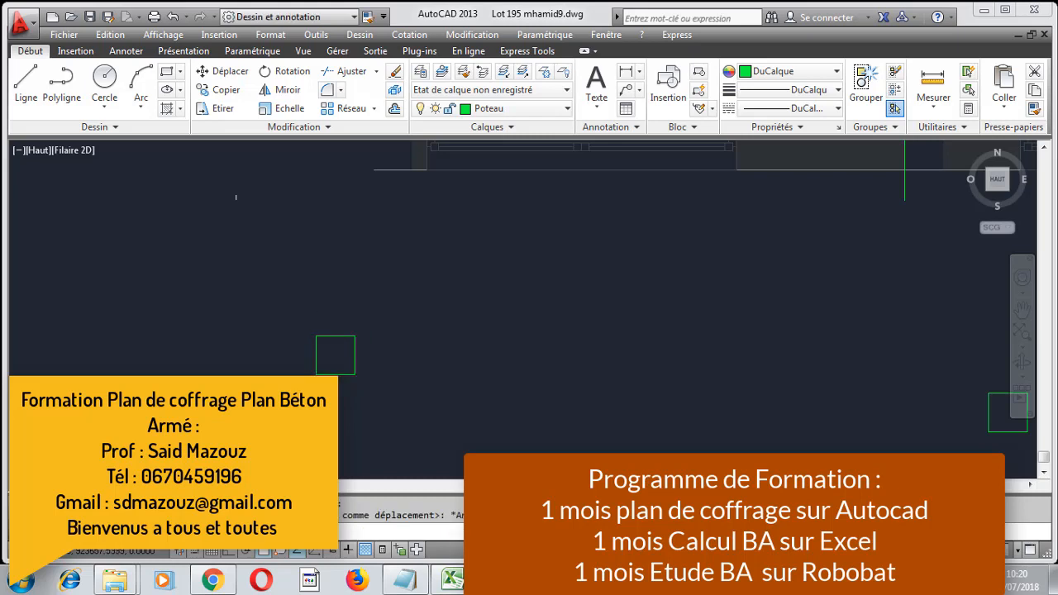
- Move the loose square near the plan's lower-left corner by its upper-left corner to the guide line's intersection with the left wall's outer face
click(223, 71)
click(437, 286)
click(331, 351)
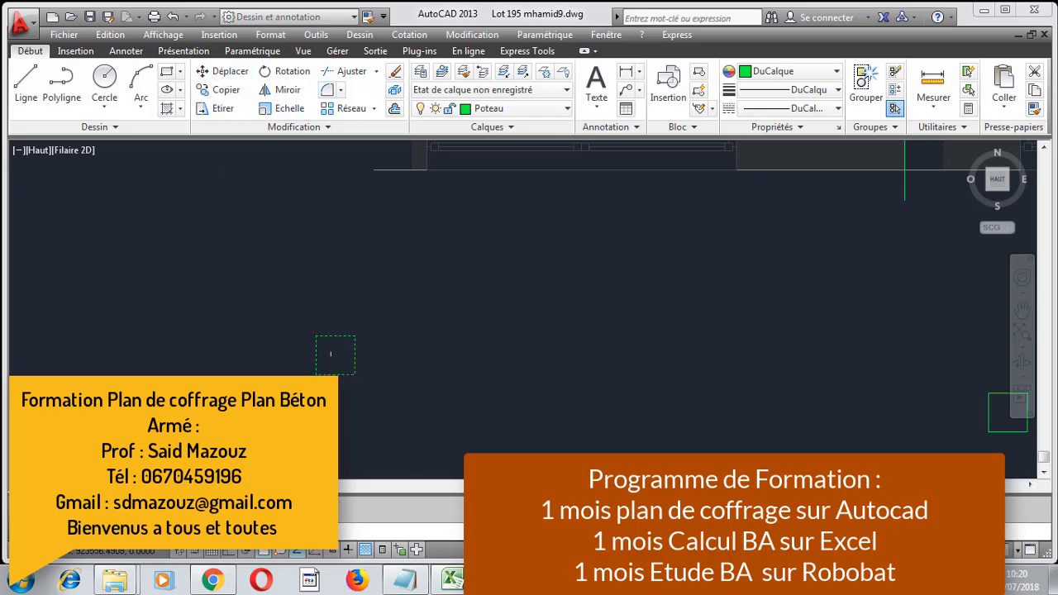
key(Return)
click(314, 339)
scroll(312, 345, down, 3)
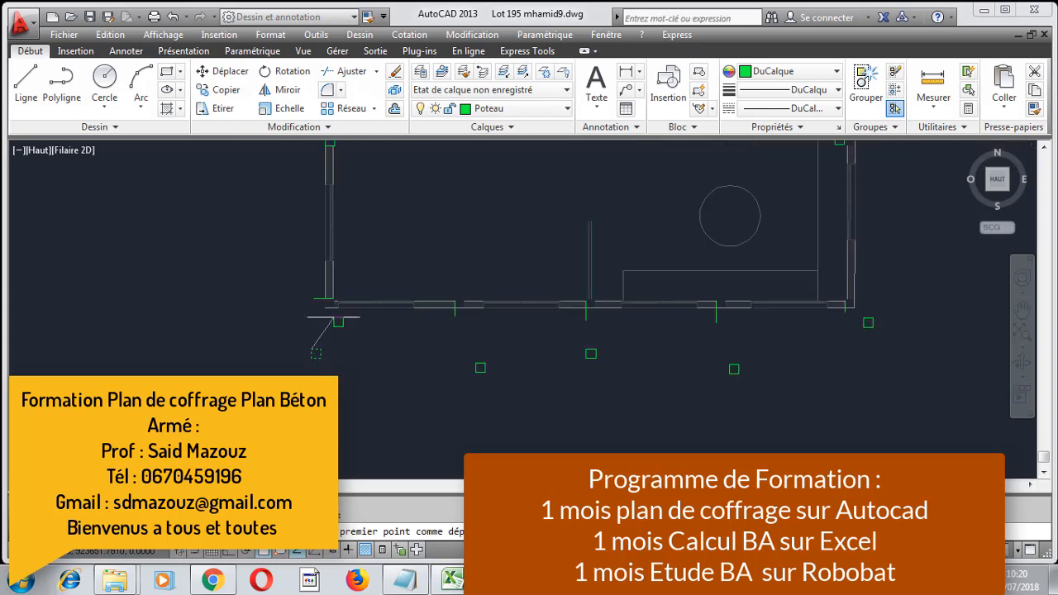
scroll(348, 296, up, 3)
scroll(248, 296, up, 2)
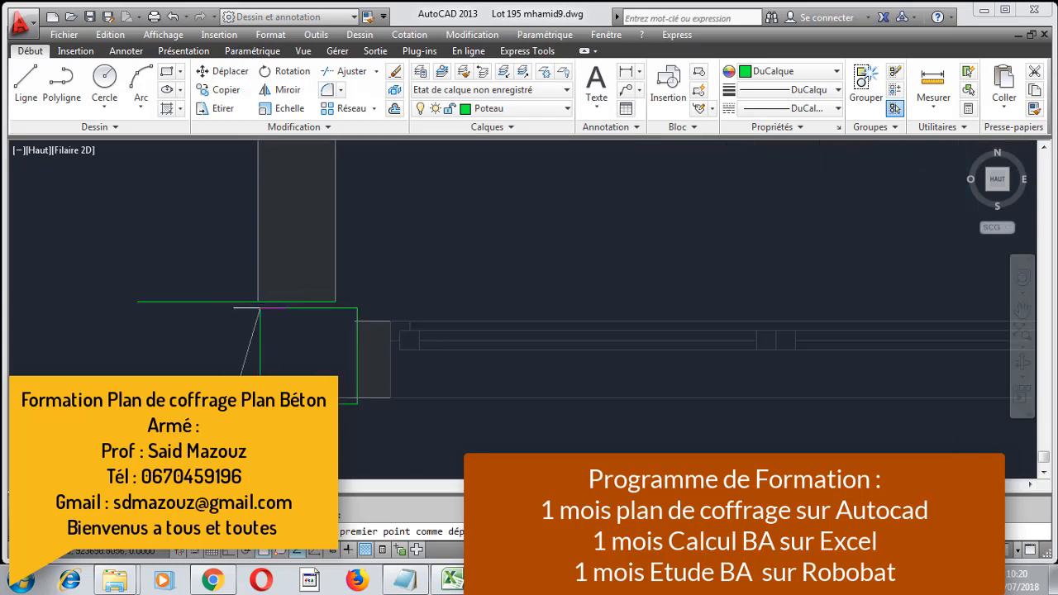
click(257, 300)
scroll(203, 248, down, 6)
scroll(330, 330, up, 4)
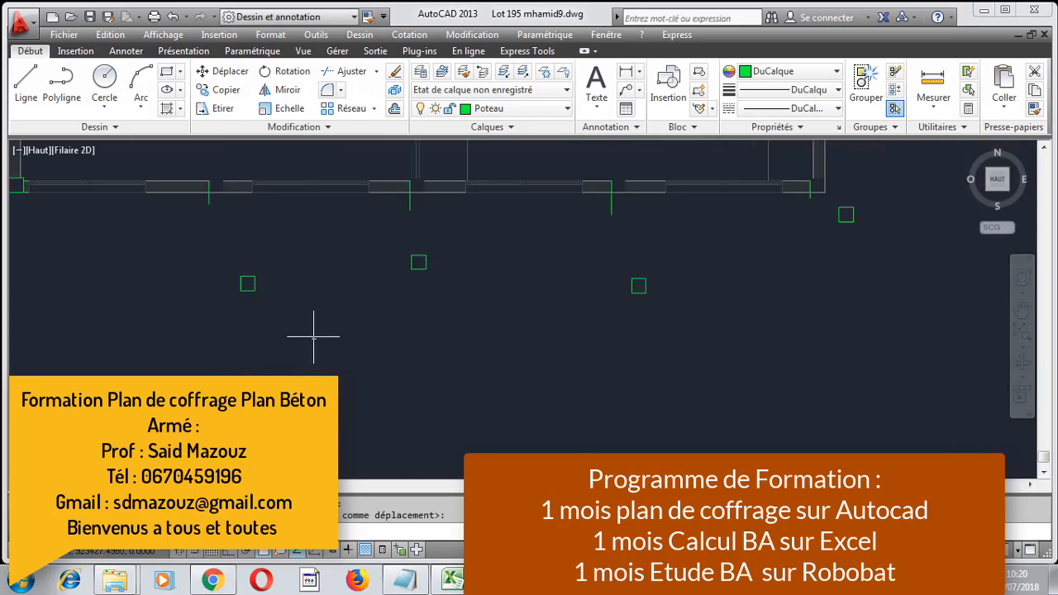
right_click(286, 225)
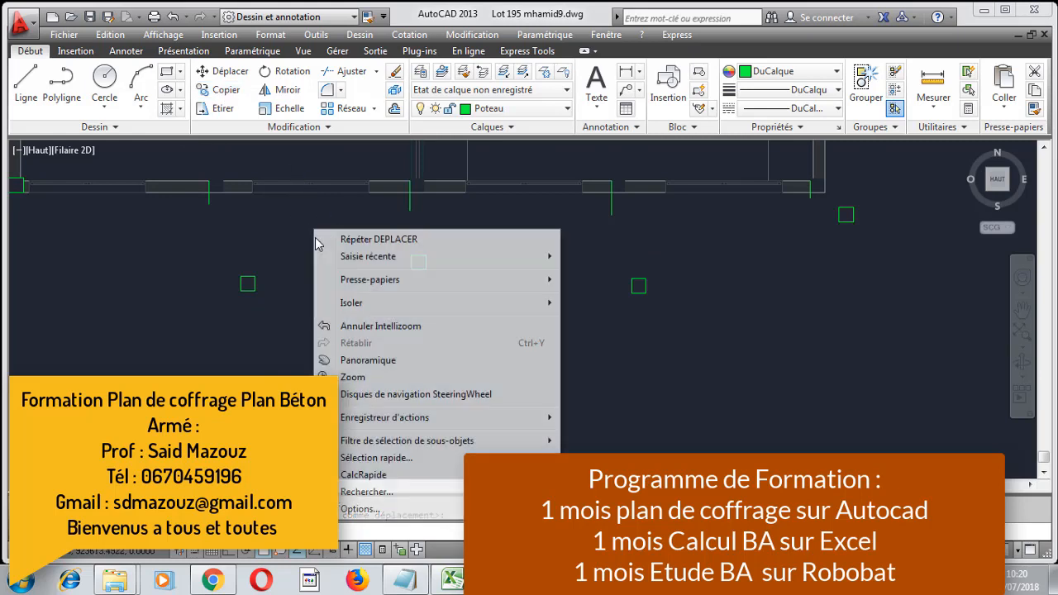
click(327, 239)
drag(285, 259, 219, 311)
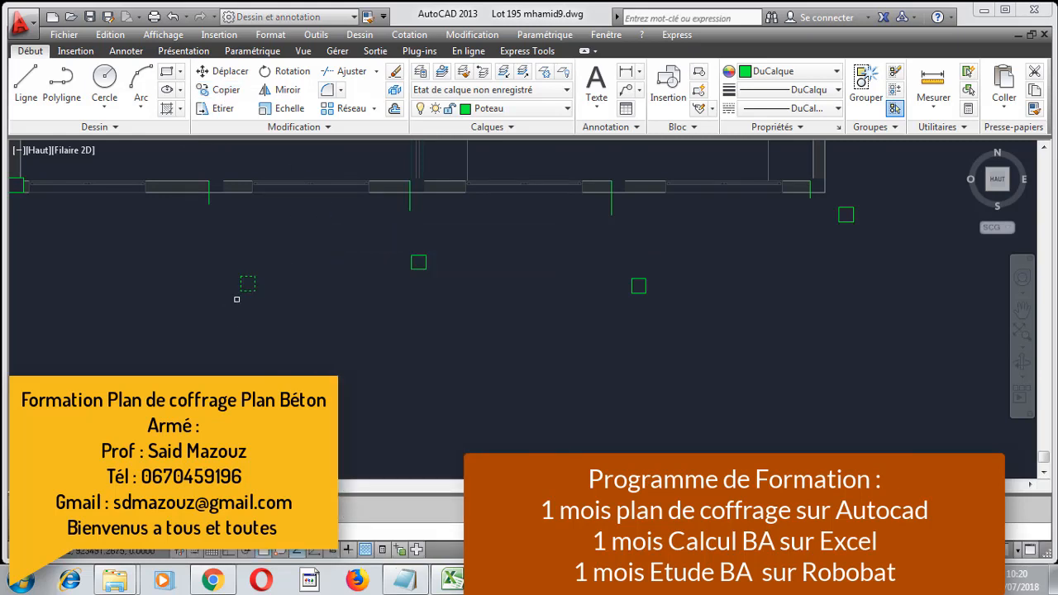
right_click(236, 300)
click(263, 307)
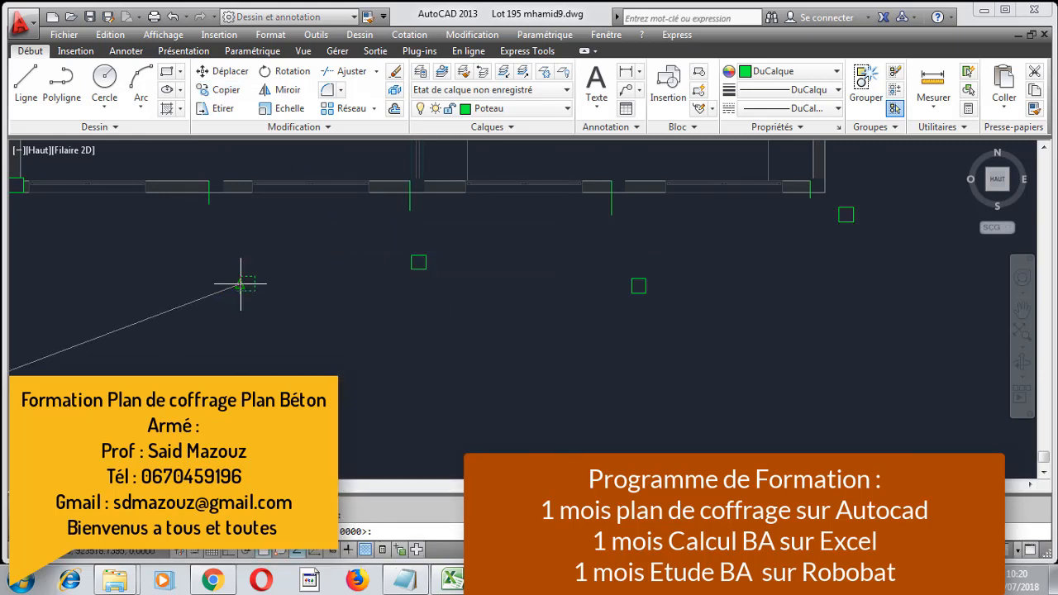
click(241, 284)
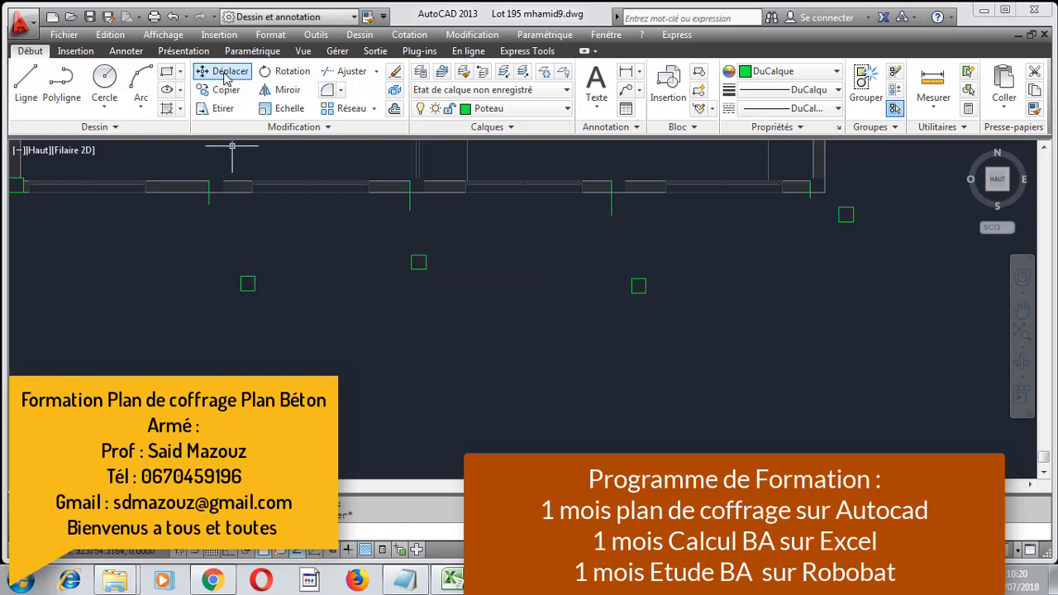
drag(268, 263, 242, 304)
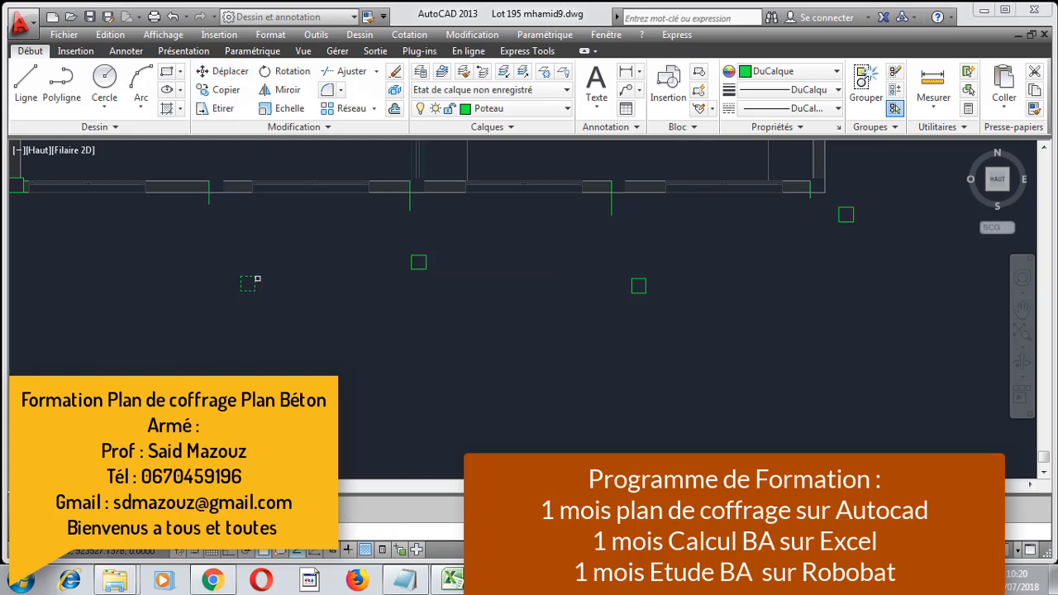
right_click(257, 281)
click(273, 299)
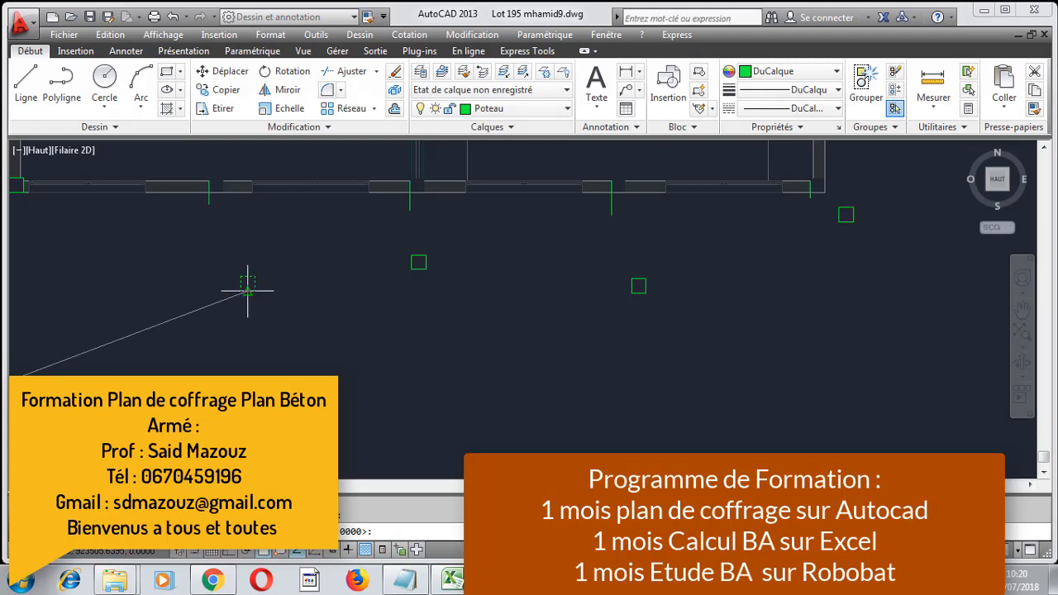
click(248, 290)
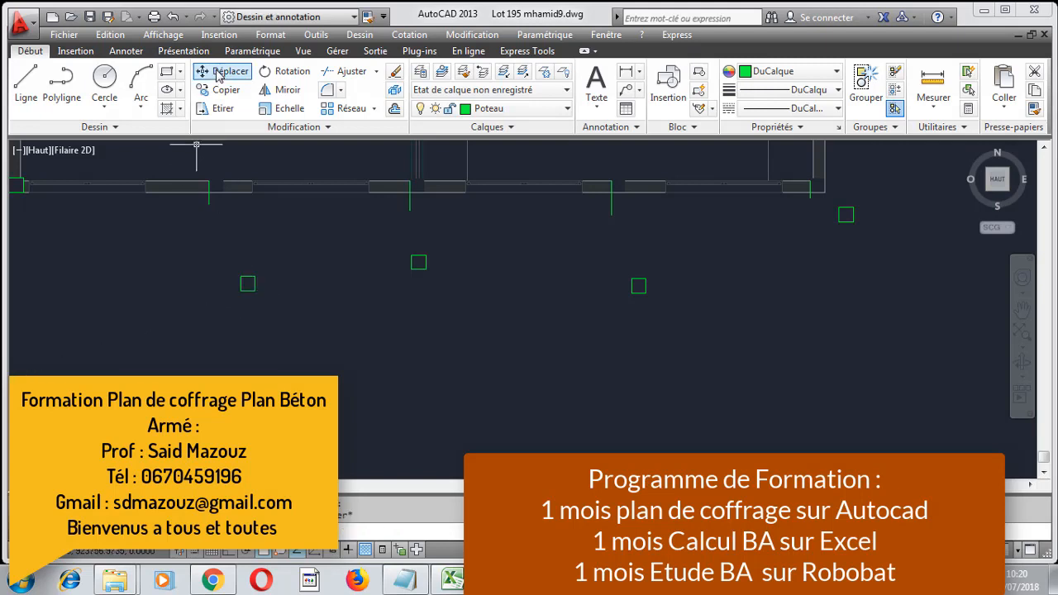
- Move the leftmost loose square below the lower wall by its lower-left corner to where the first guide line crosses the wall's outer face
scroll(247, 283, up, 10)
drag(273, 351, 94, 389)
key(Return)
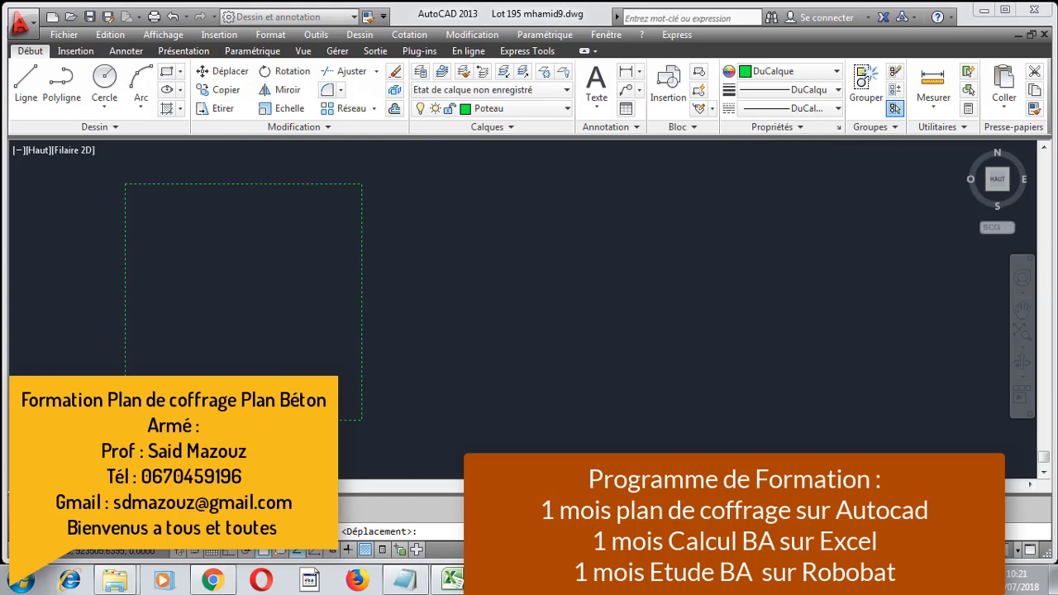
click(125, 420)
scroll(203, 406, down, 7)
scroll(196, 348, up, 5)
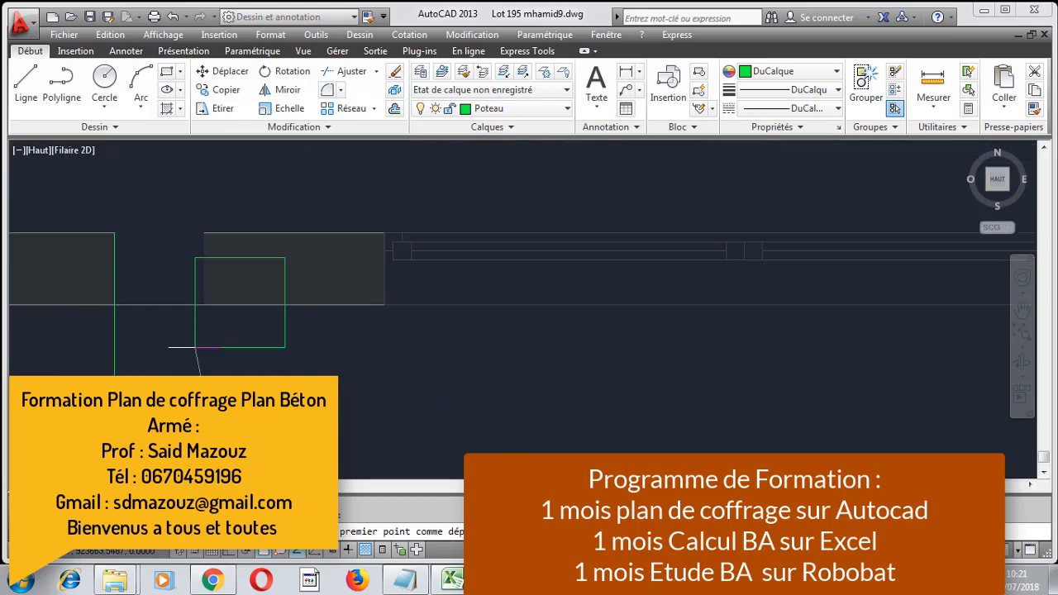
click(115, 305)
- Move the loose square below the lower wall's middle gap by its lower-left corner to the guide line's intersection with the outer face
scroll(120, 273, down, 4)
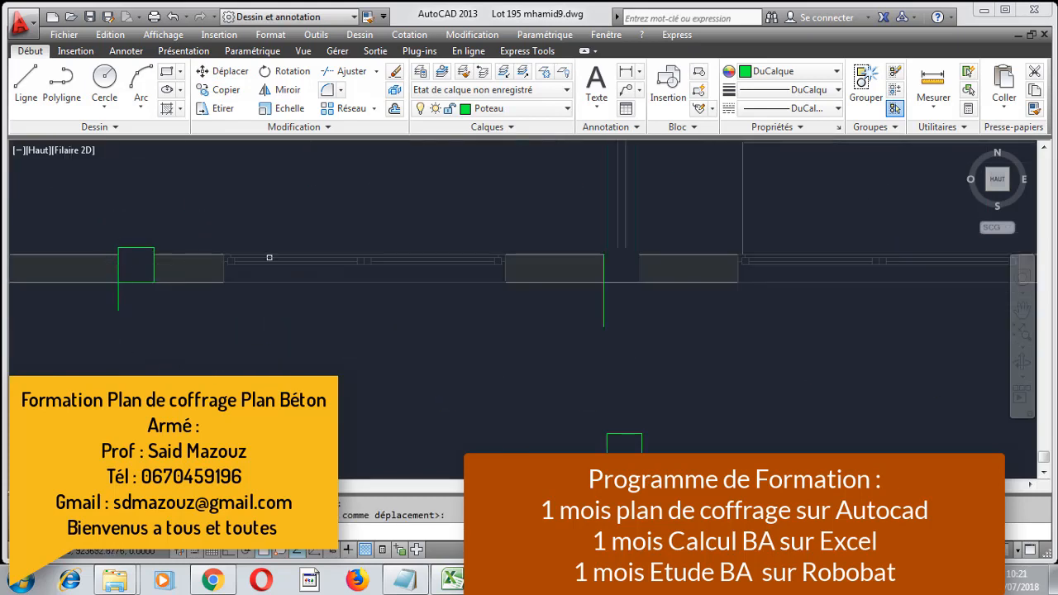
middle_drag(388, 303, 191, 305)
middle_drag(276, 319, 222, 299)
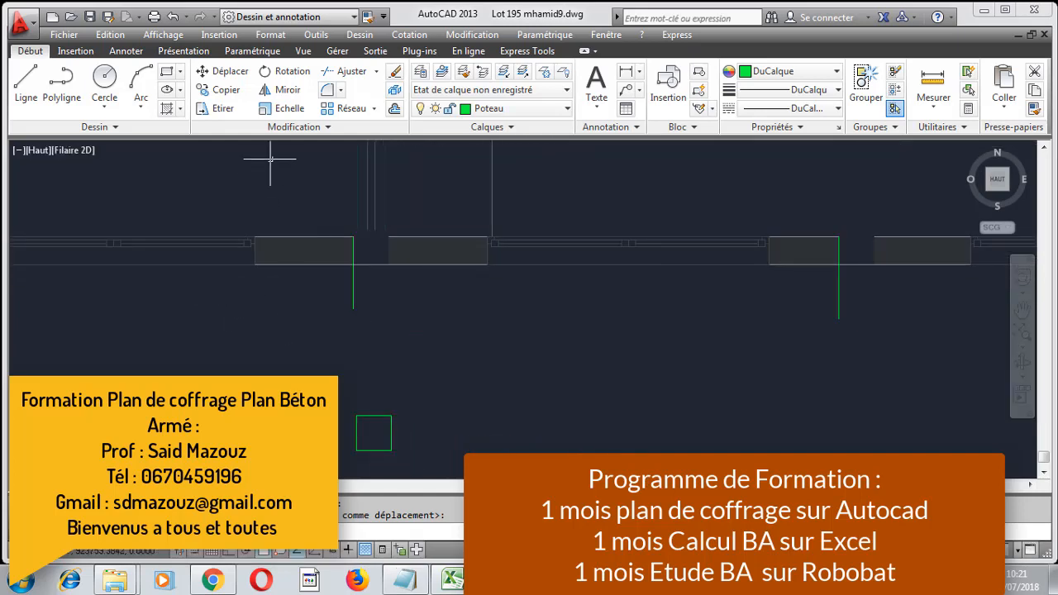
middle_drag(365, 344, 333, 292)
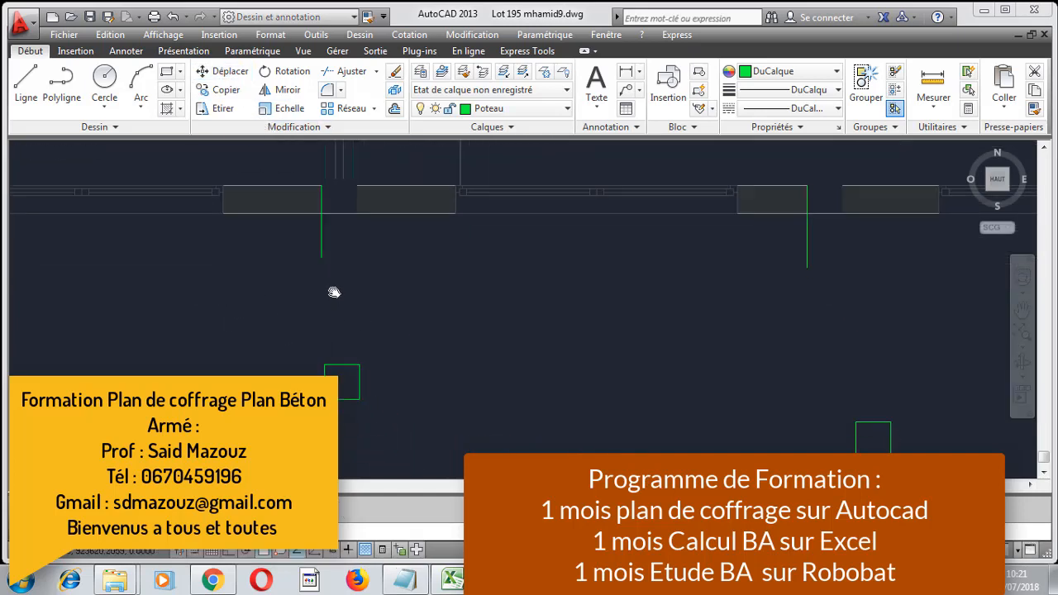
click(411, 367)
click(337, 403)
key(space)
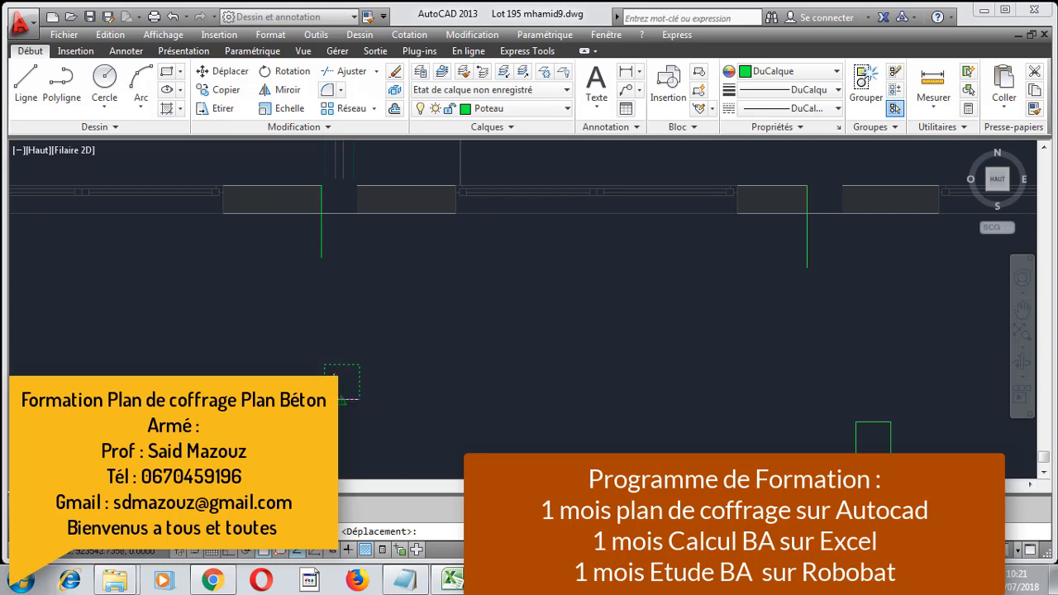
click(325, 399)
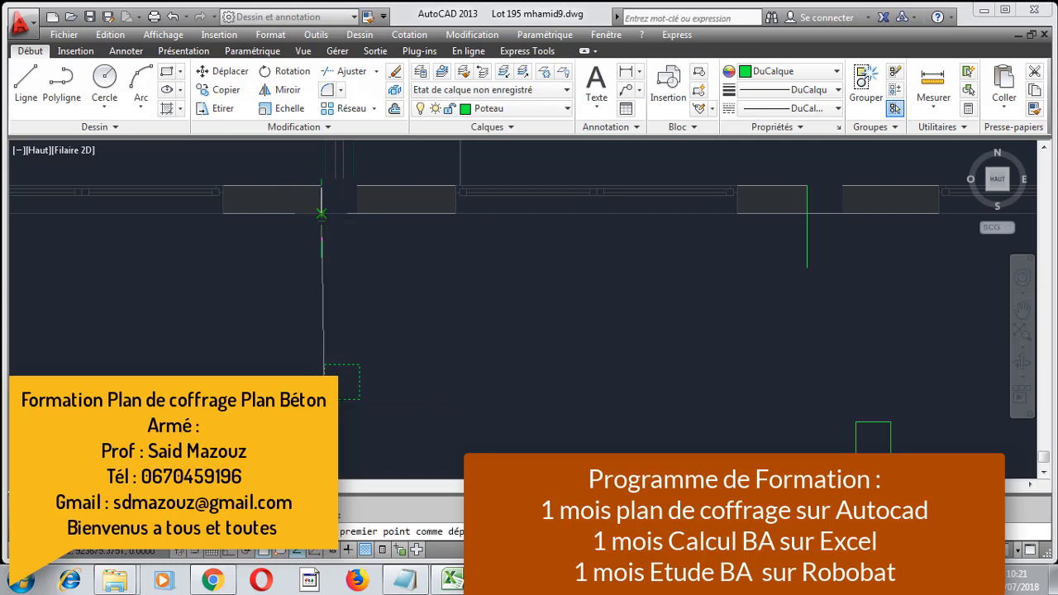
click(323, 211)
- Move the loose square below the lower wall's third gap by its lower-left corner to where its guide line crosses the outer face
scroll(315, 328, down, 4)
scroll(378, 324, up, 2)
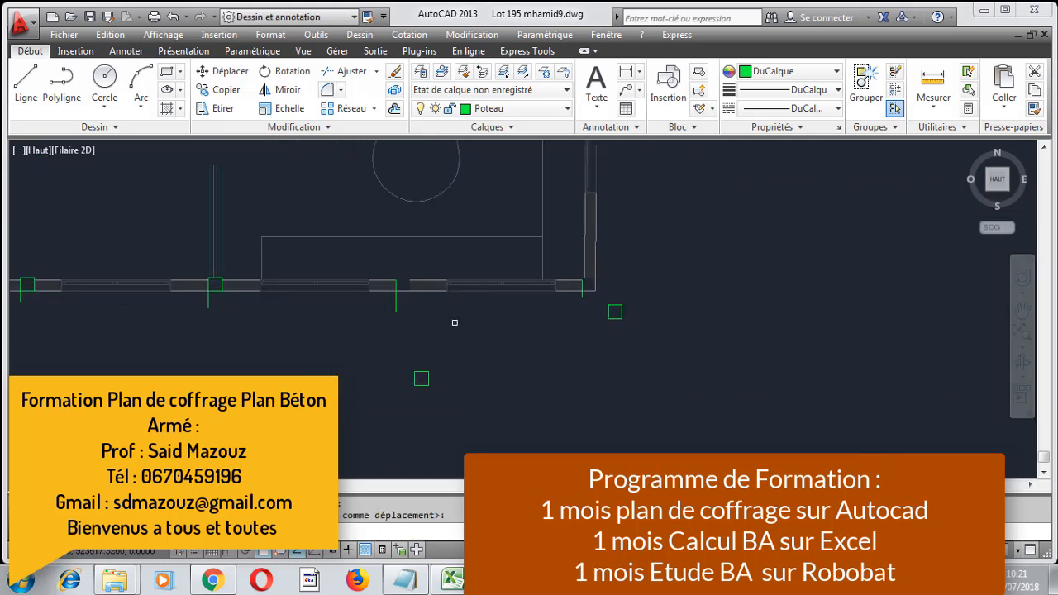
click(236, 90)
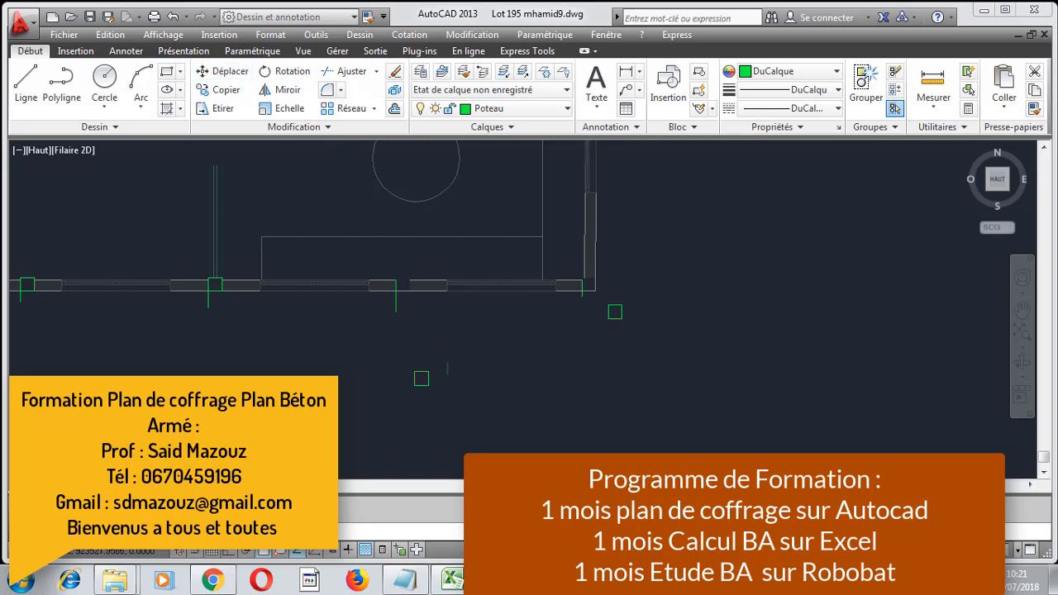
click(419, 385)
key(Return)
scroll(444, 380, up, 6)
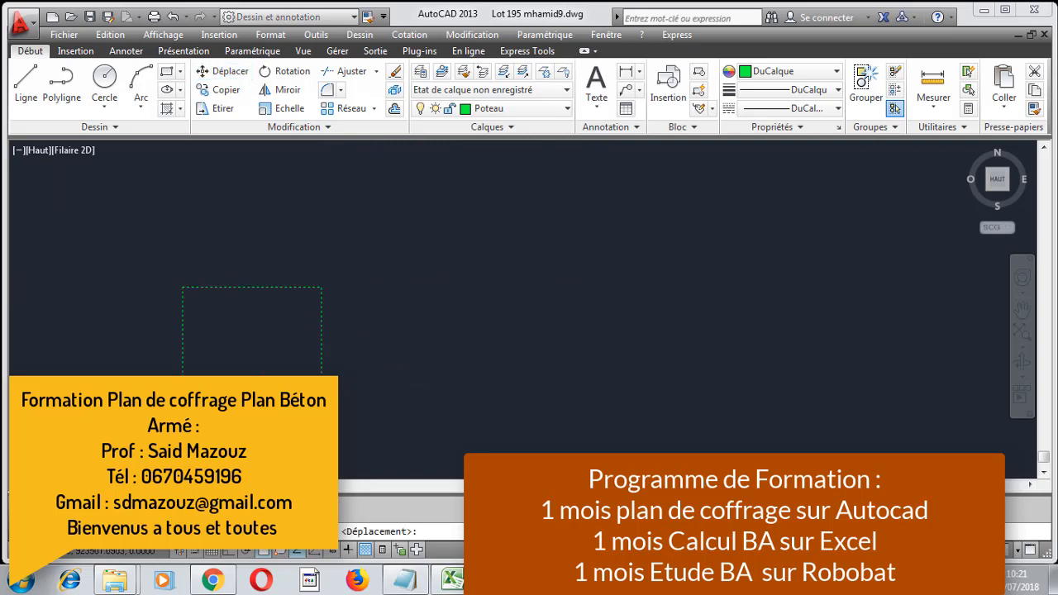
click(182, 288)
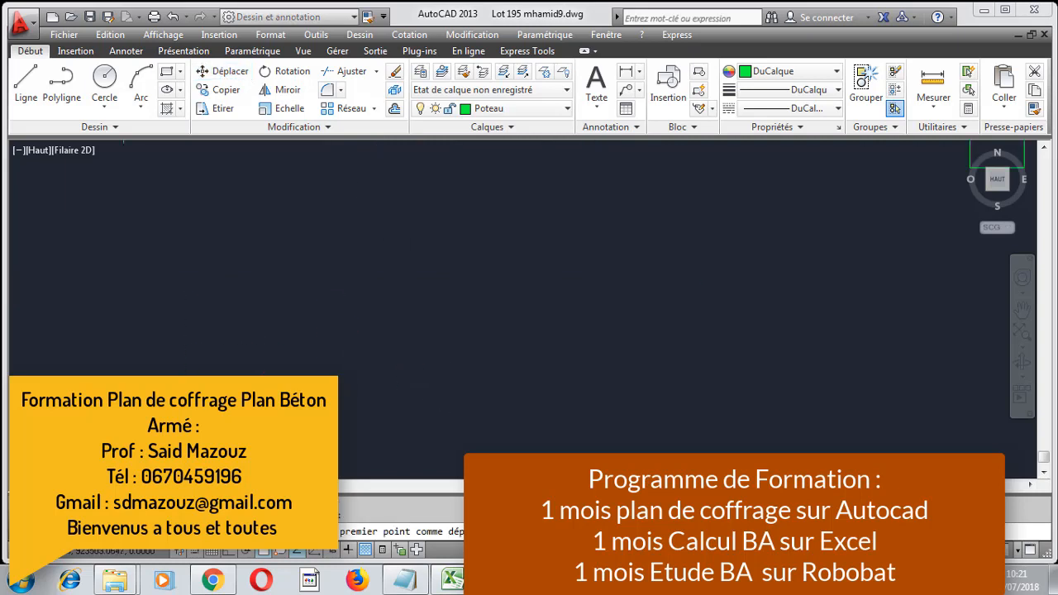
scroll(239, 273, down, 5)
scroll(238, 272, up, 4)
scroll(227, 286, down, 2)
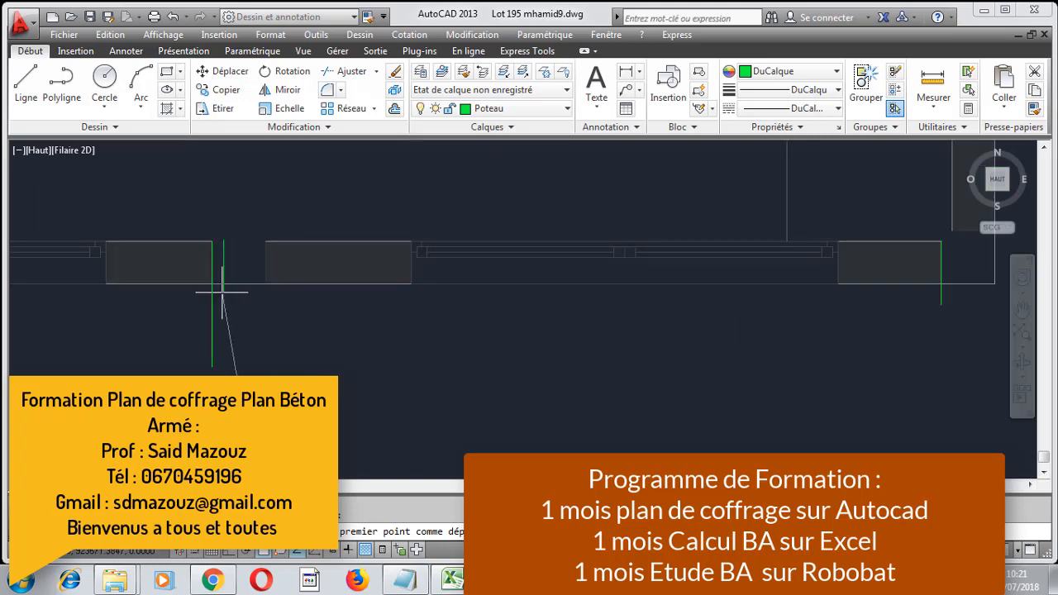
scroll(208, 285, down, 2)
scroll(354, 269, up, 3)
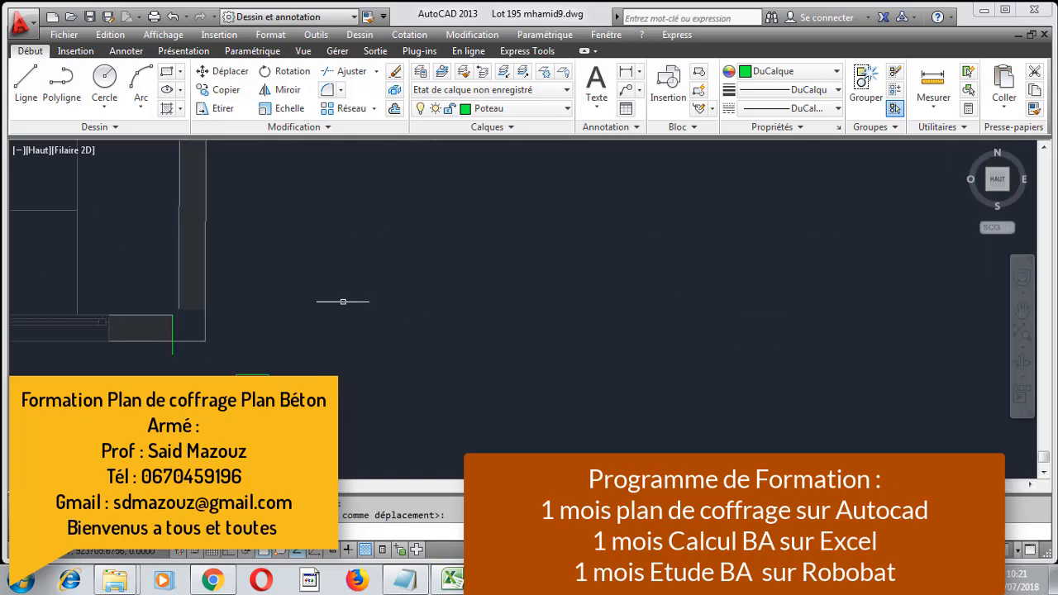
right_click(296, 305)
click(360, 22)
click(253, 376)
key(Return)
key(Return)
click(277, 305)
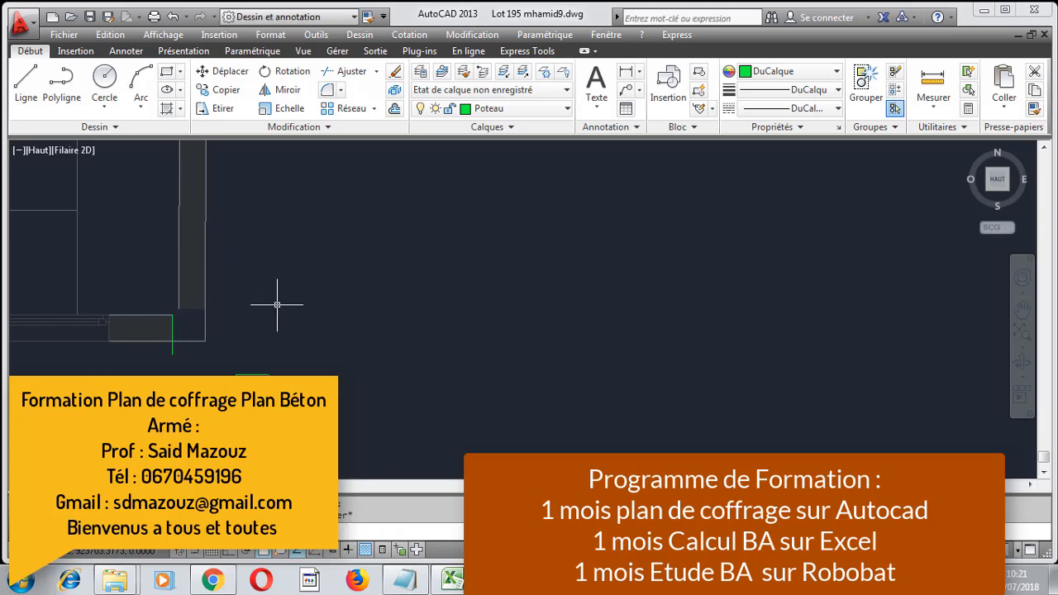
- Move the loose square near the plan's lower-right corner by its lower-left corner to where the guide line meets the lower wall's outer face
right_click(279, 303)
click(354, 26)
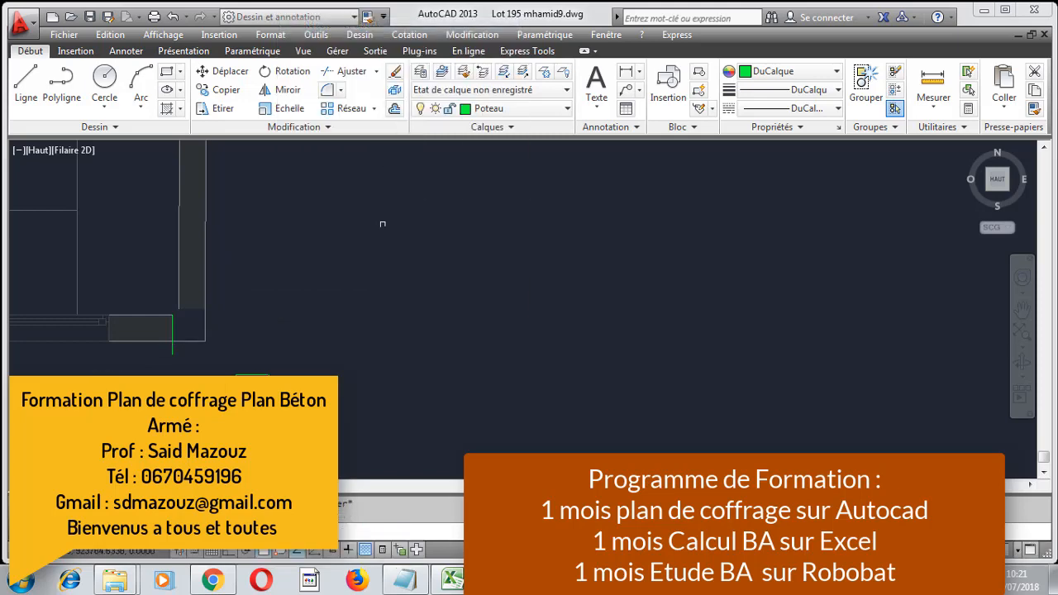
key(Return)
click(235, 407)
scroll(141, 301, up, 2)
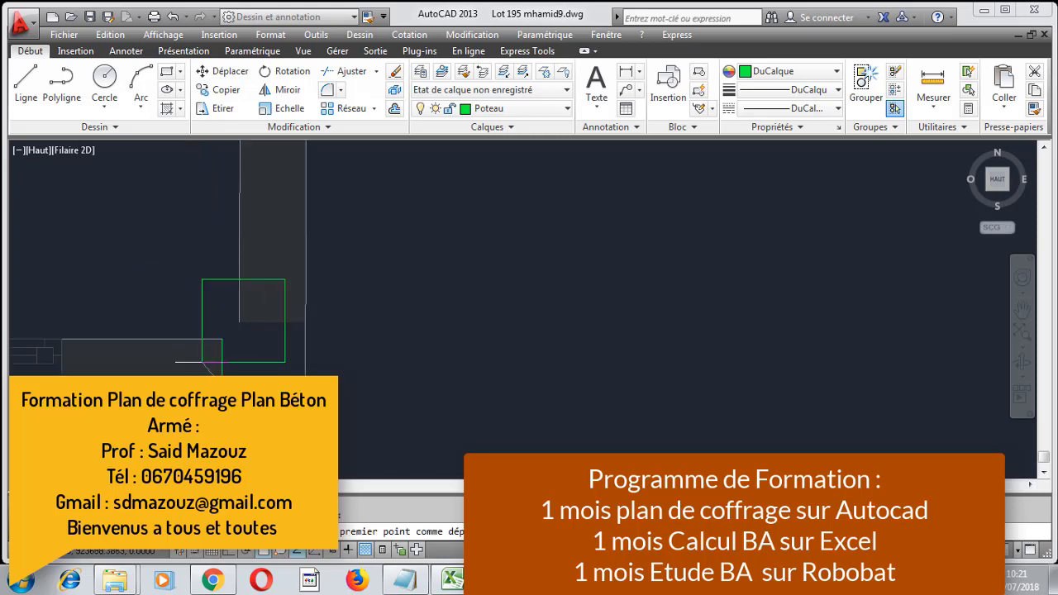
scroll(323, 337, down, 6)
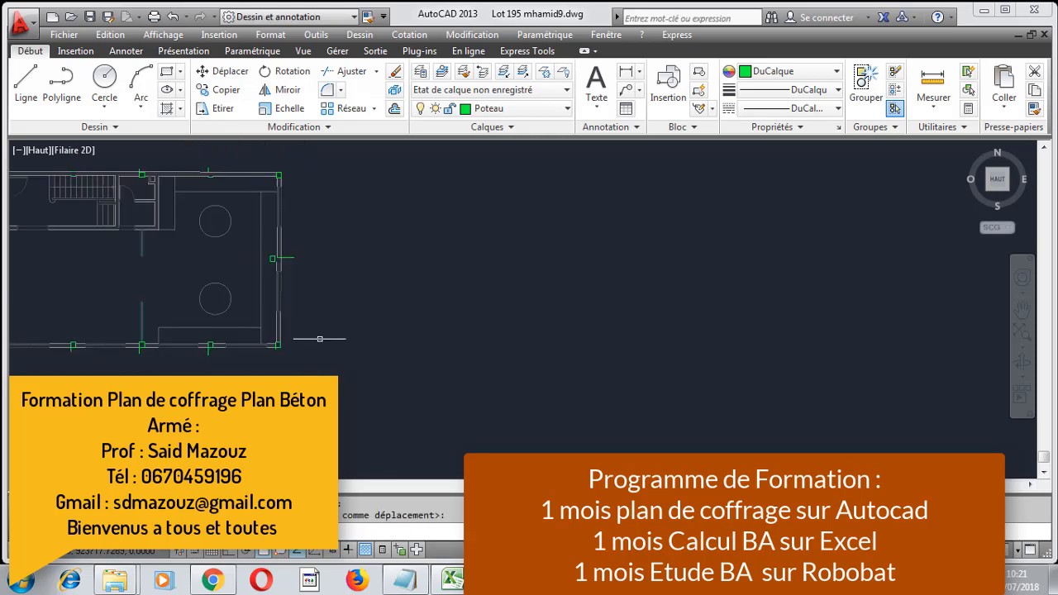
- Copy the loose square beside the right wall by its upper-right corner to the guide line's intersection with that wall's outer face
scroll(273, 306, up, 10)
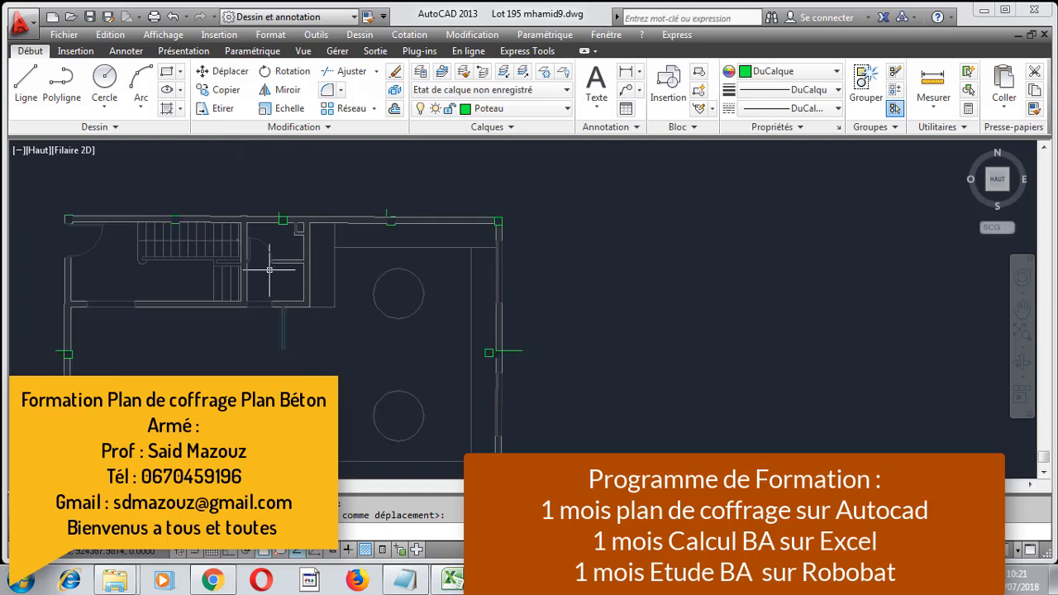
scroll(267, 311, down, 8)
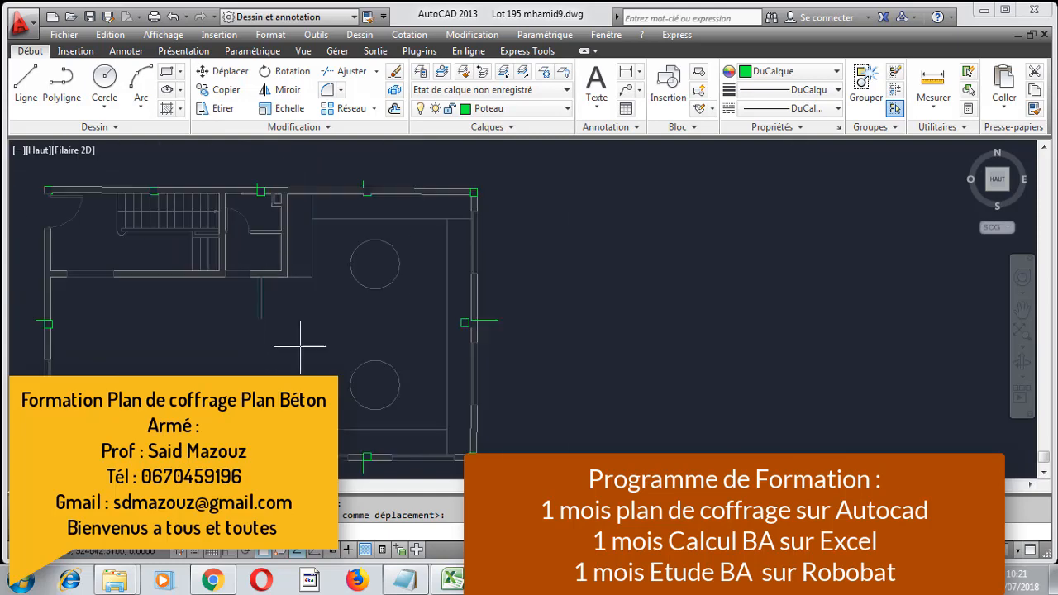
scroll(273, 356, up, 8)
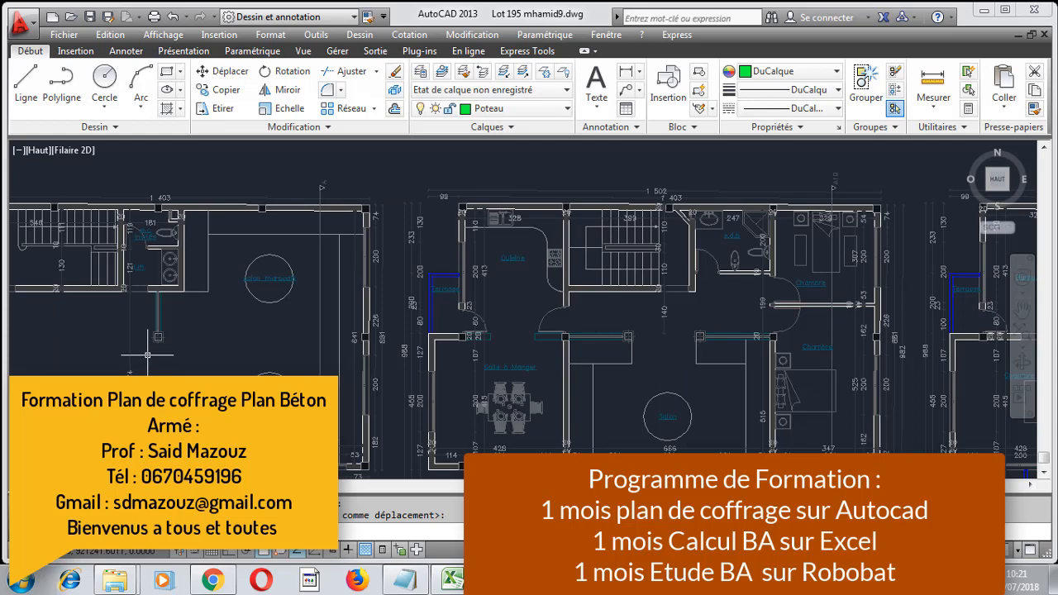
scroll(202, 368, down, 5)
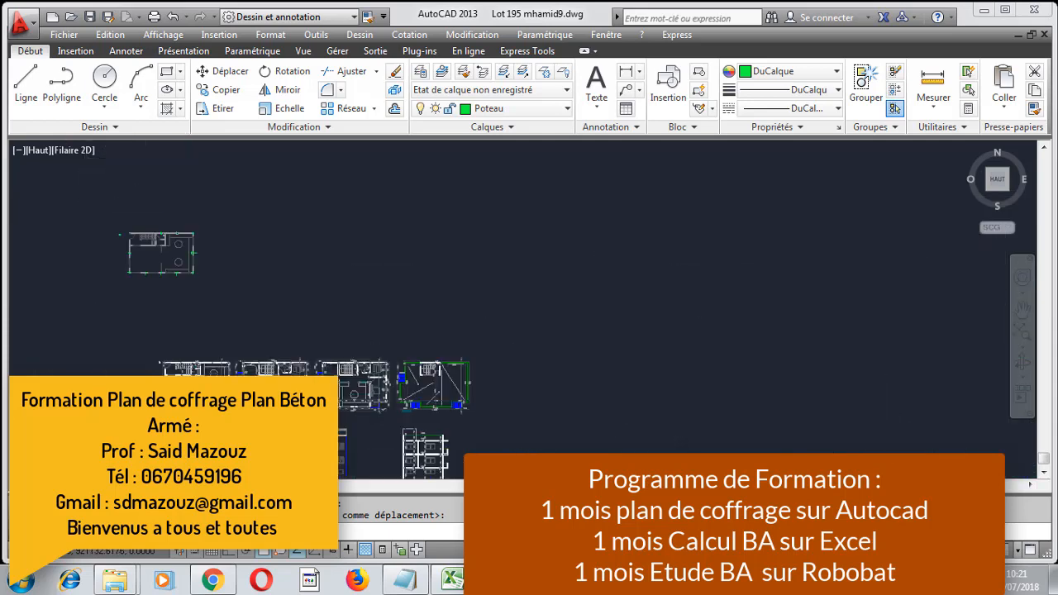
scroll(259, 260, up, 8)
scroll(259, 260, up, 2)
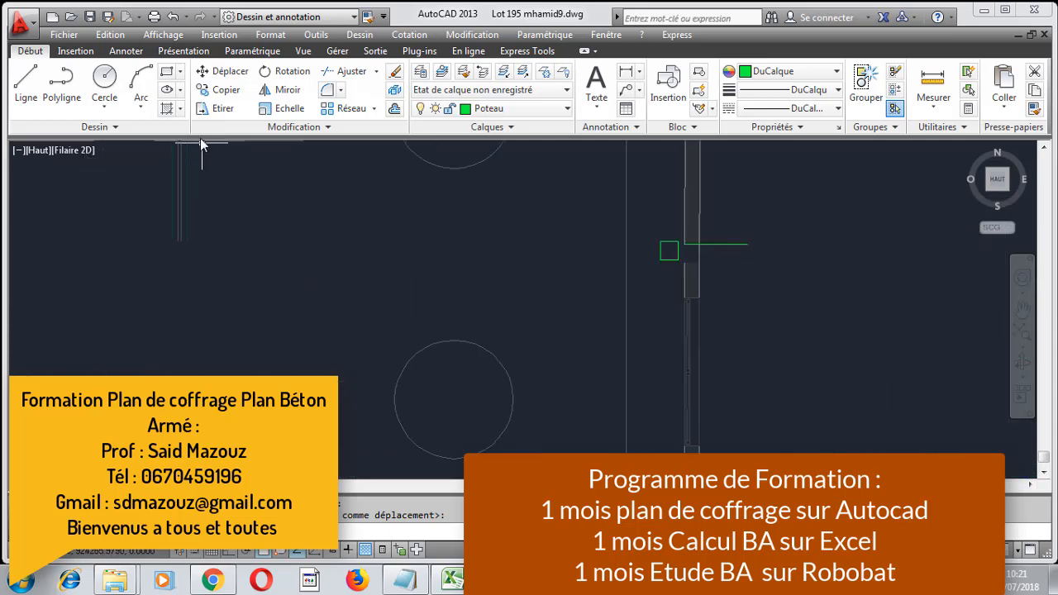
click(219, 89)
scroll(902, 291, up, 5)
click(297, 214)
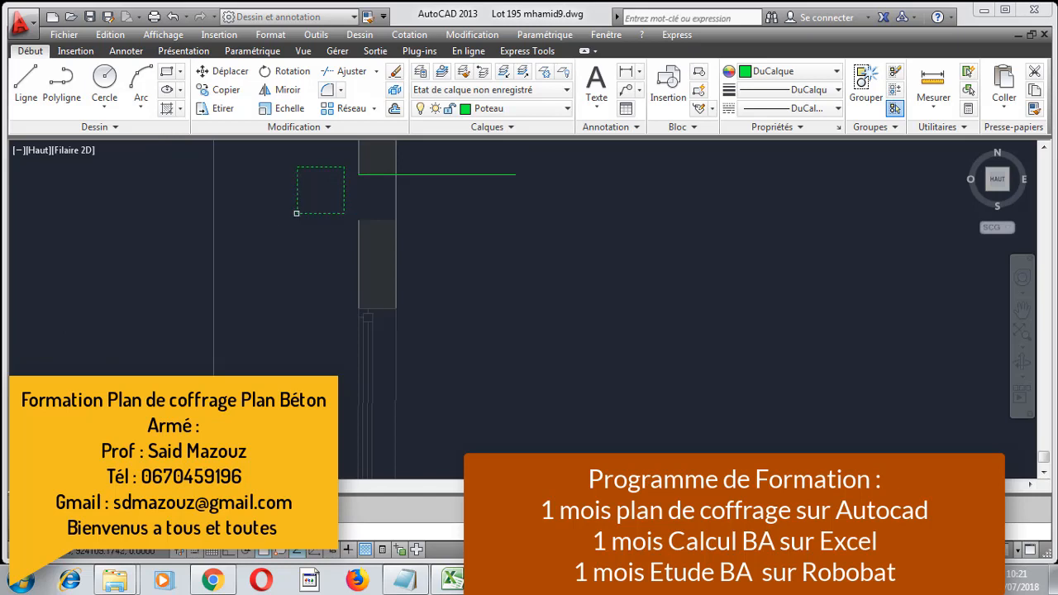
key(Return)
click(344, 167)
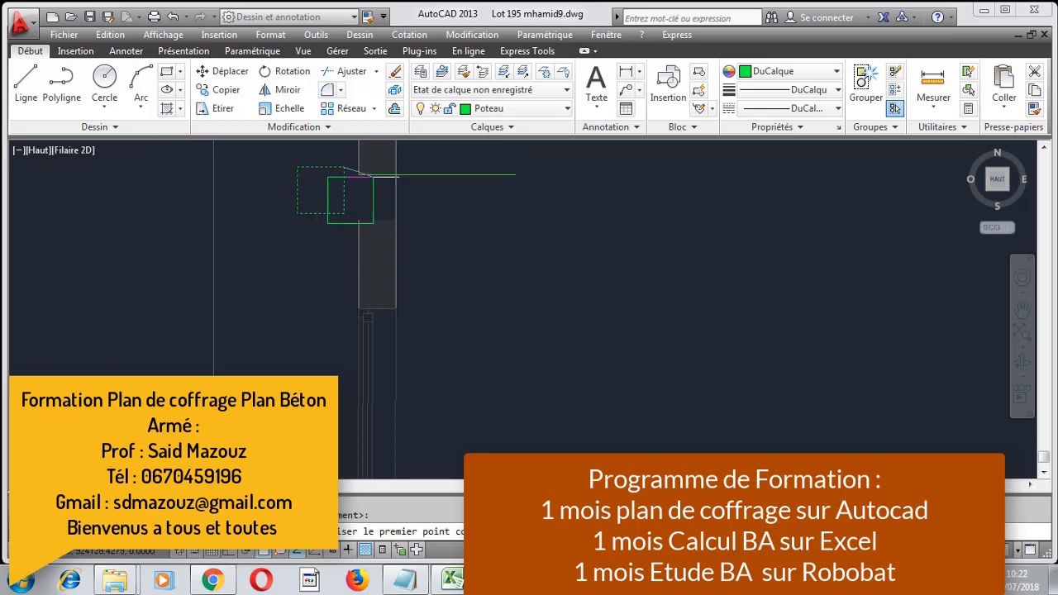
click(397, 174)
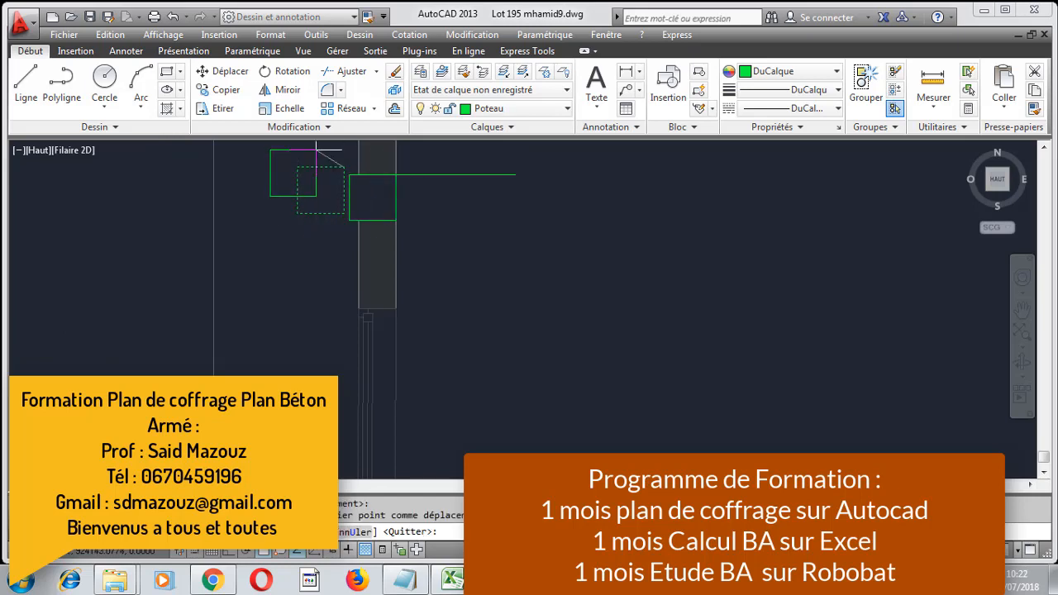
key(Escape)
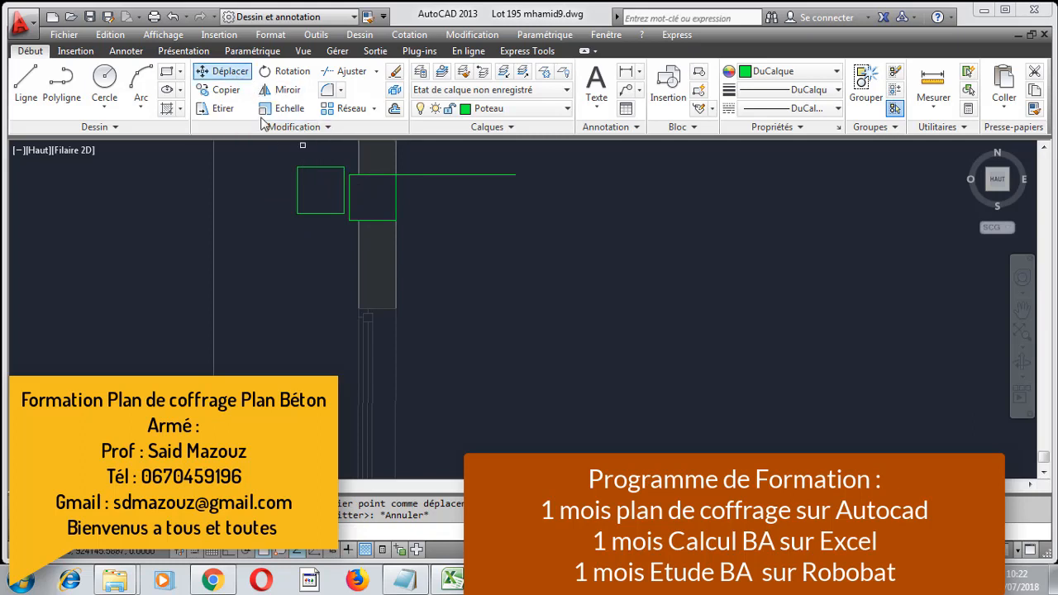
- Move the original square beside the right wall by its top-edge midpoint to the free lower end of the upper interior partition
click(224, 71)
click(297, 182)
key(Return)
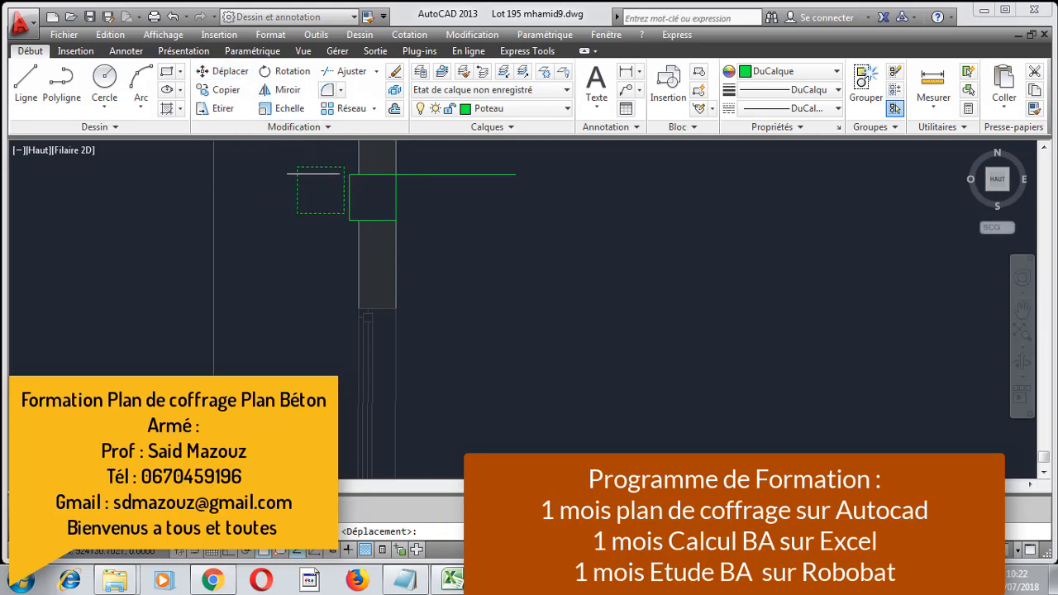
click(321, 168)
scroll(321, 174, down, 5)
scroll(611, 203, up, 4)
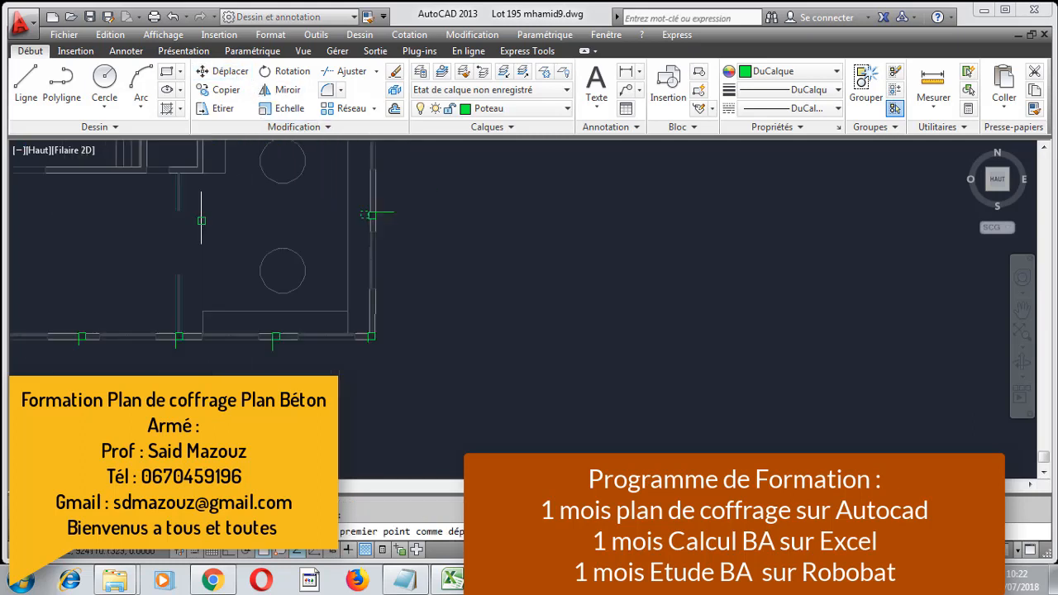
scroll(108, 196, up, 4)
scroll(192, 203, up, 4)
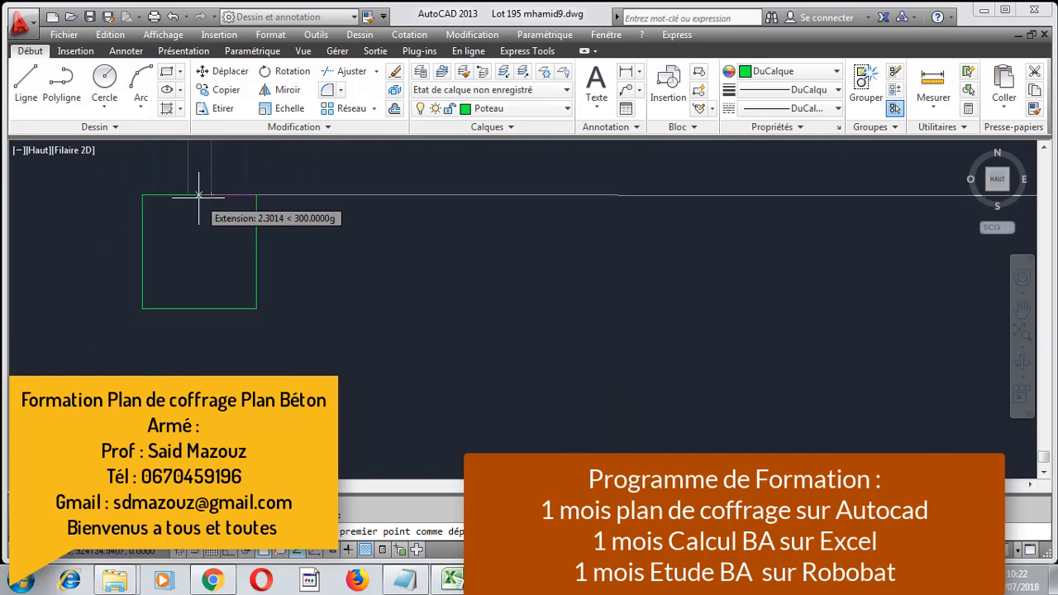
click(199, 198)
scroll(198, 198, down, 5)
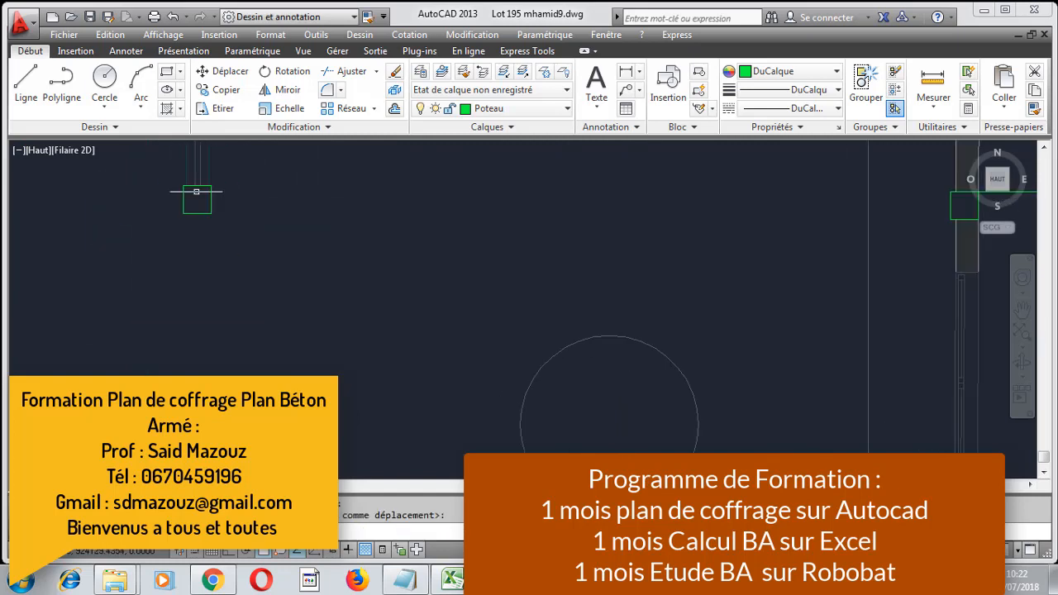
- Copy the column square at the upper partition's end onto the free upper end of the lower interior partition
click(218, 91)
click(238, 208)
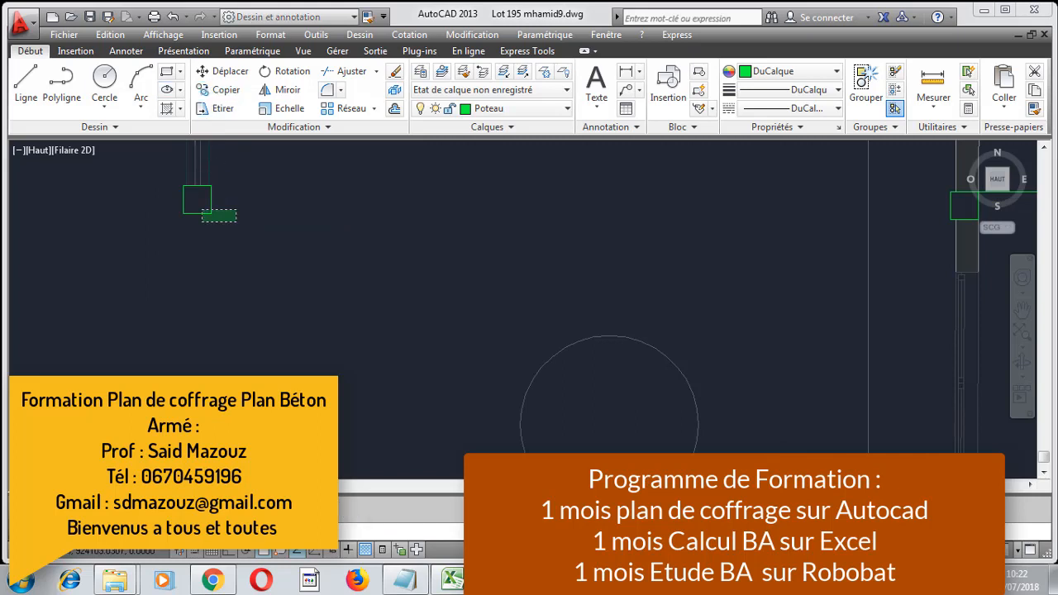
click(203, 222)
key(Return)
click(194, 185)
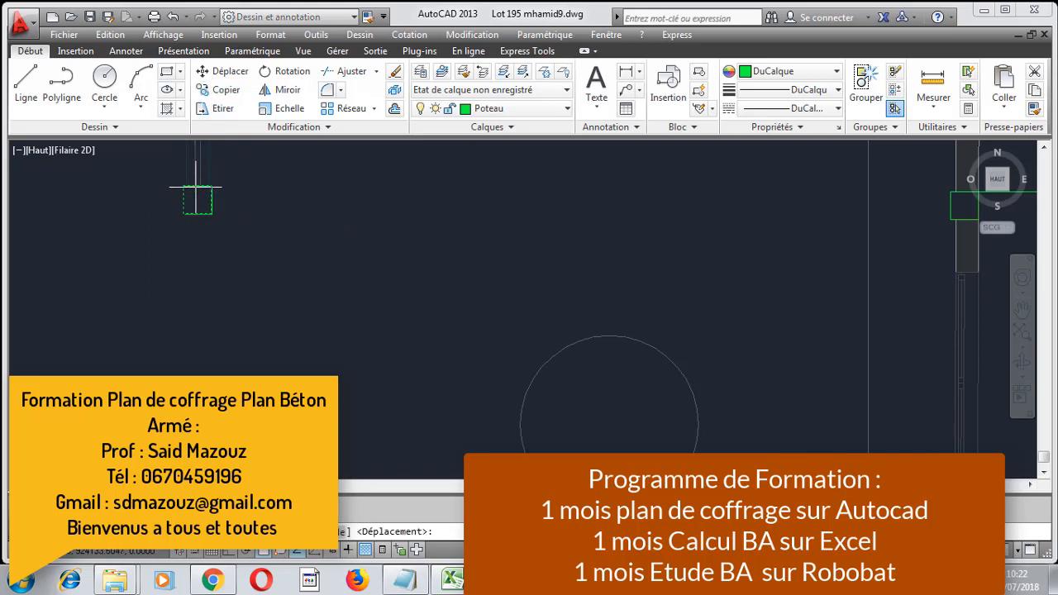
scroll(177, 232, down, 5)
scroll(166, 264, up, 6)
scroll(239, 182, up, 5)
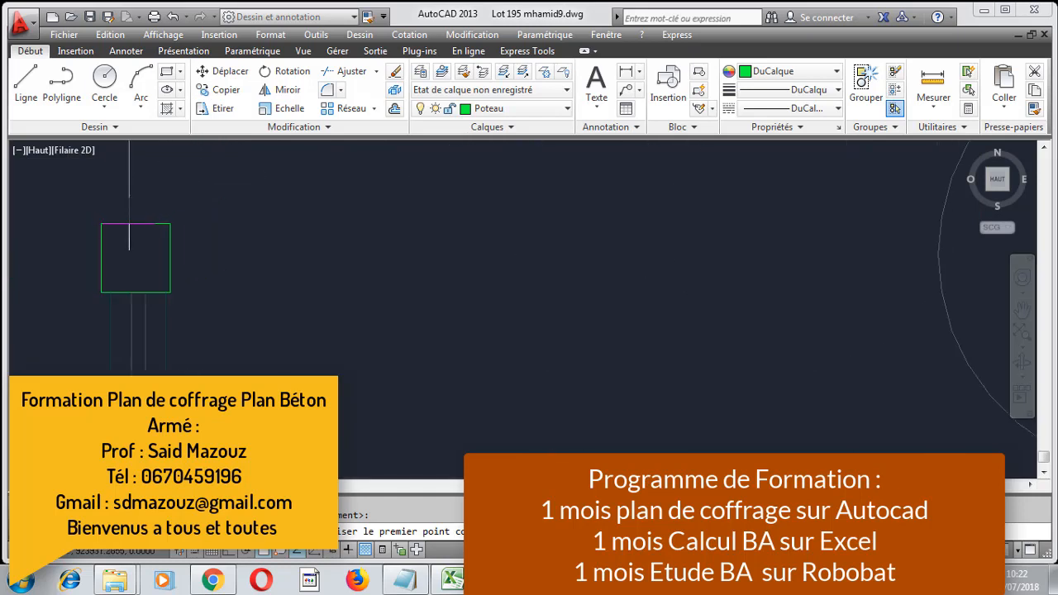
click(128, 229)
key(Escape)
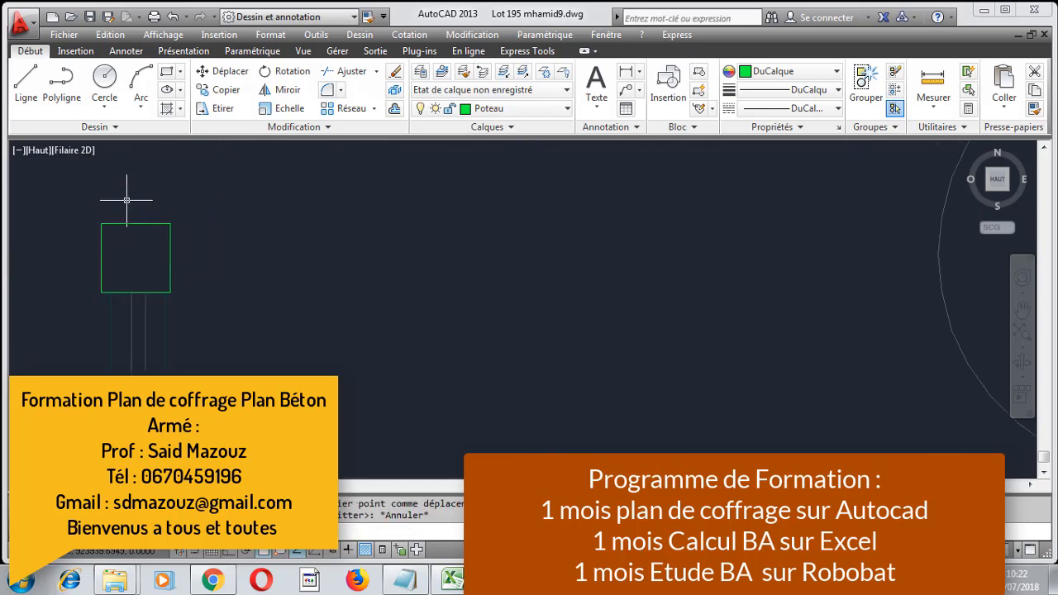
- Turn off the RDC layer and display the 1ETG floor plan with the Poteau columns
scroll(200, 212, down, 10)
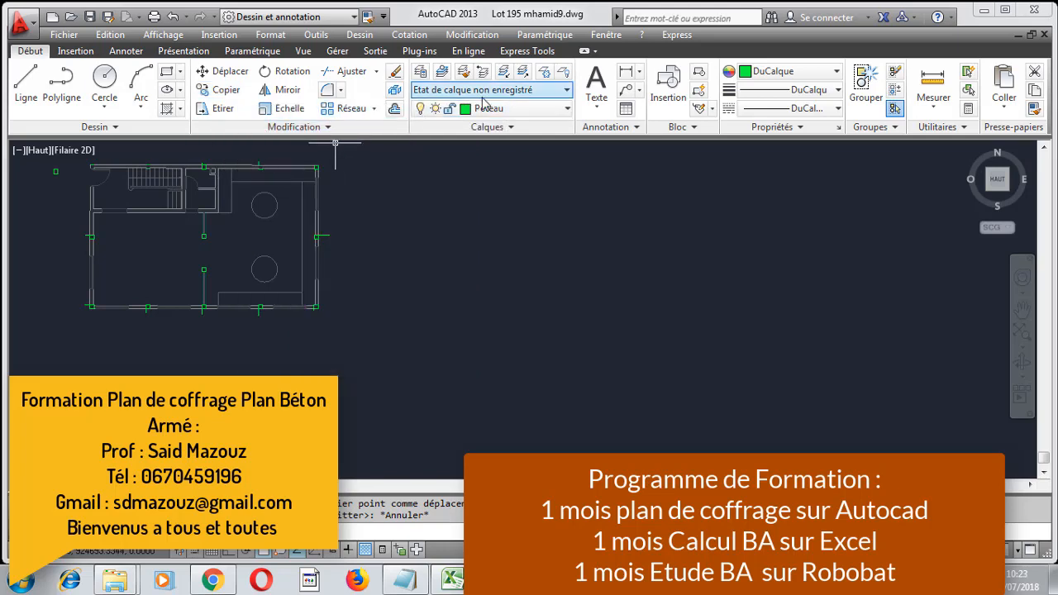
click(519, 113)
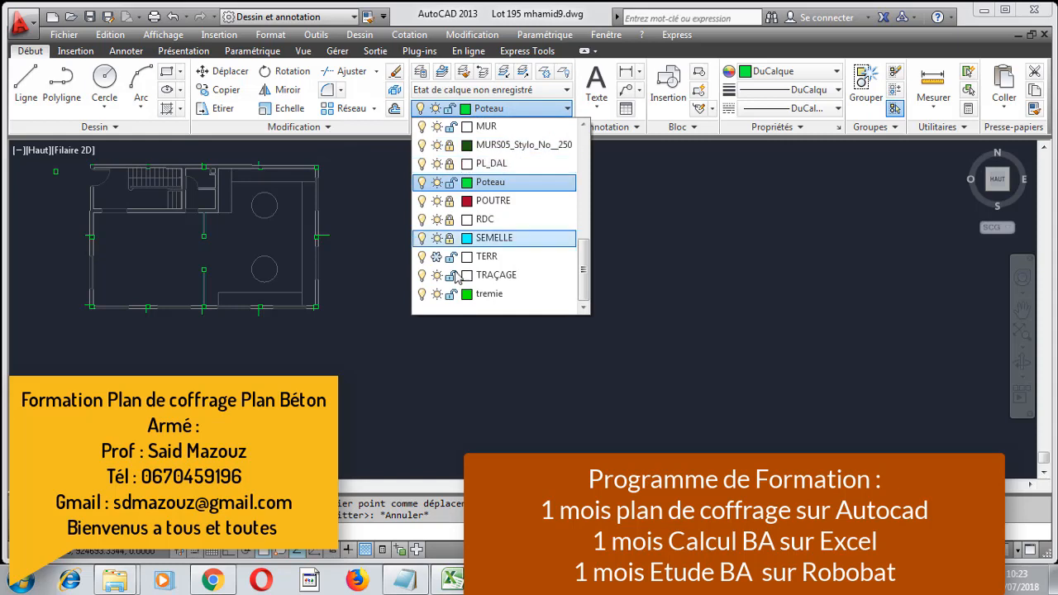
click(422, 220)
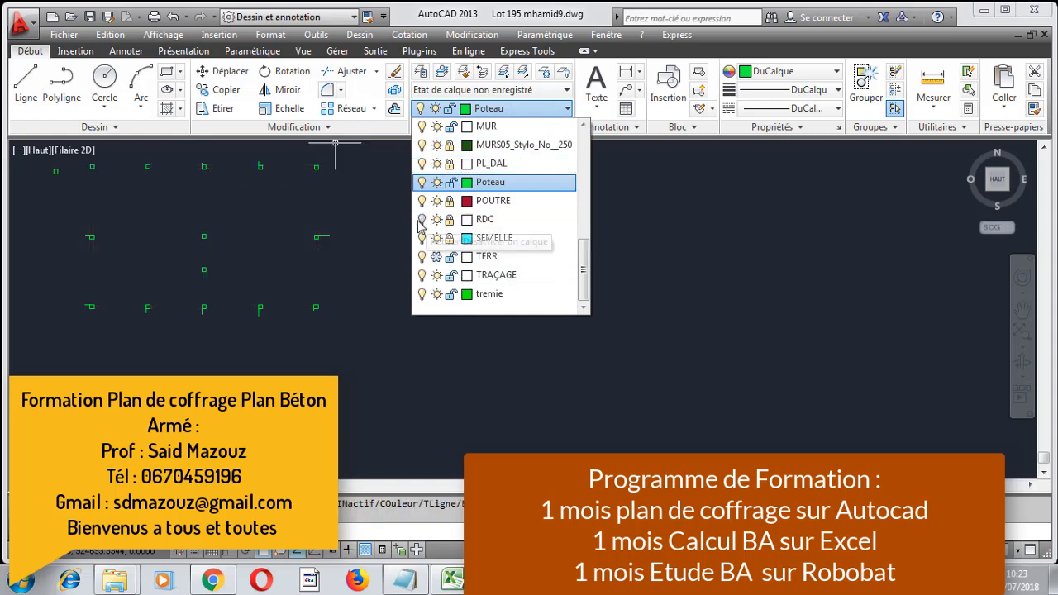
click(424, 222)
click(402, 260)
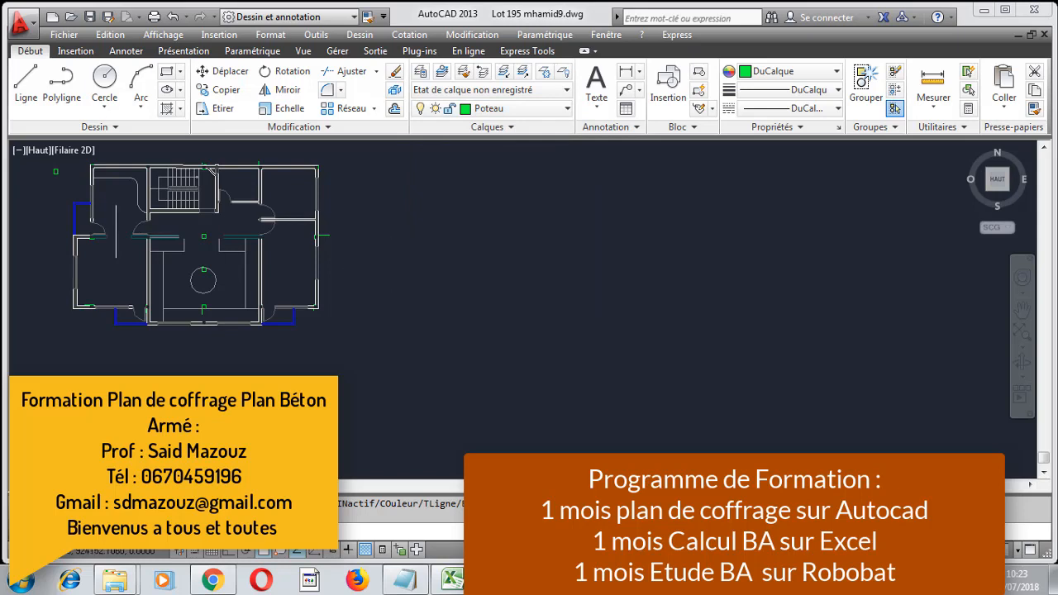
- Delete the column square that overlaps the round table in the 1ETG plan's central room
scroll(191, 248, up, 3)
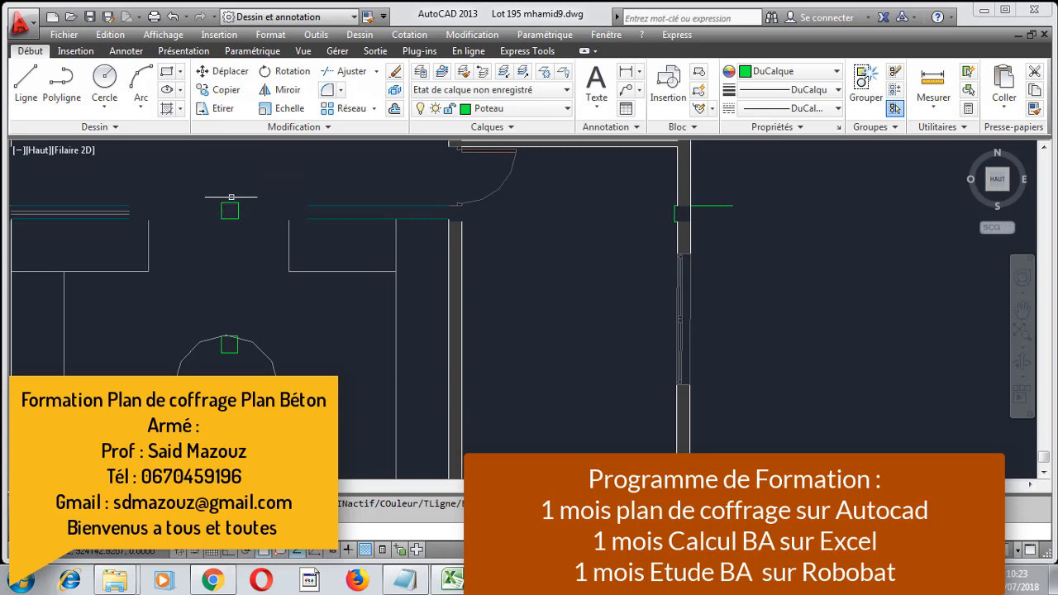
scroll(242, 153, down, 3)
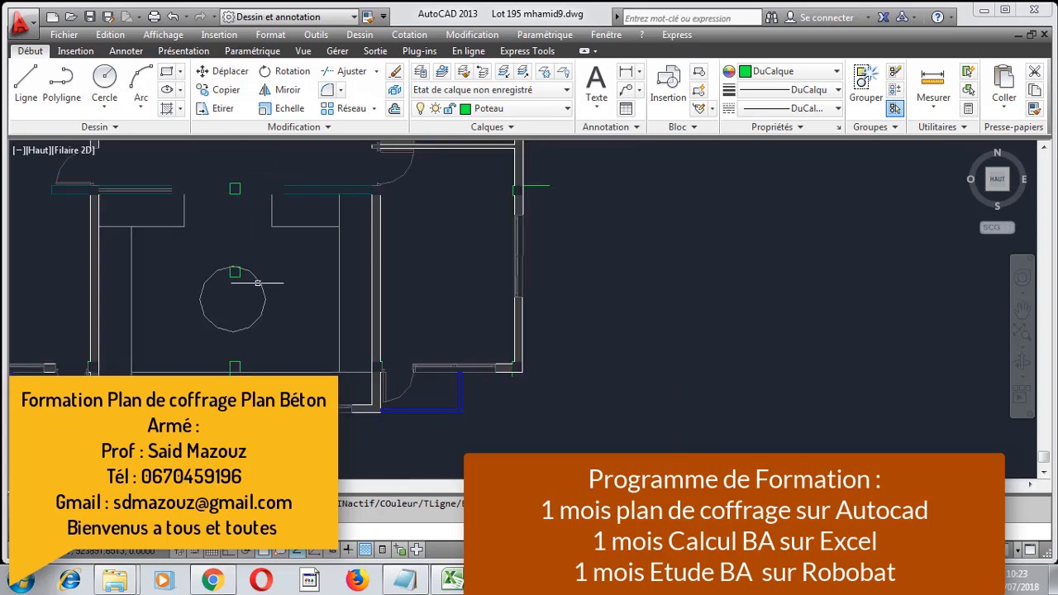
scroll(248, 264, up, 3)
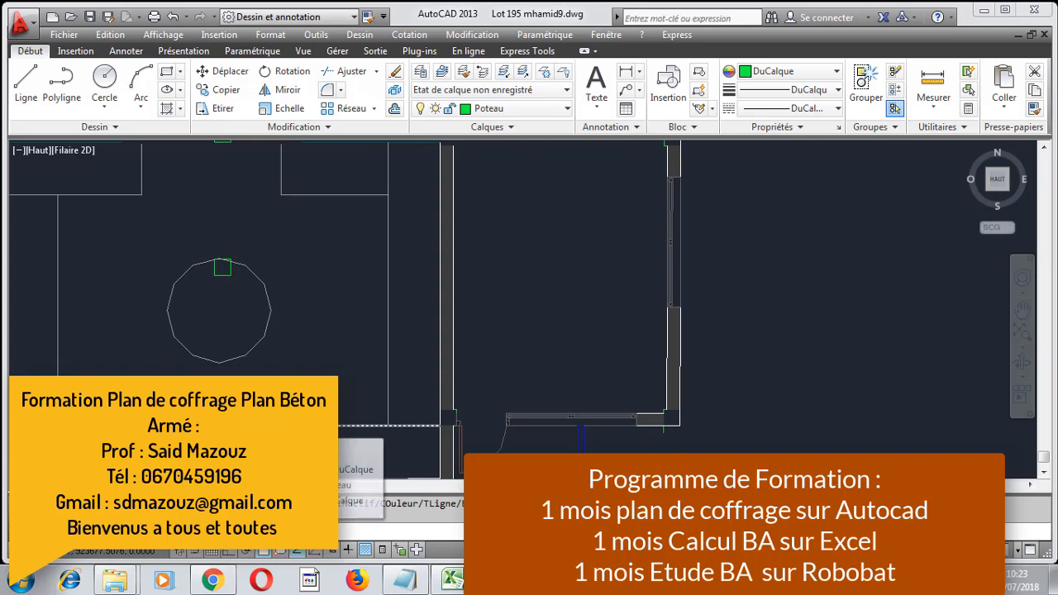
key(Escape)
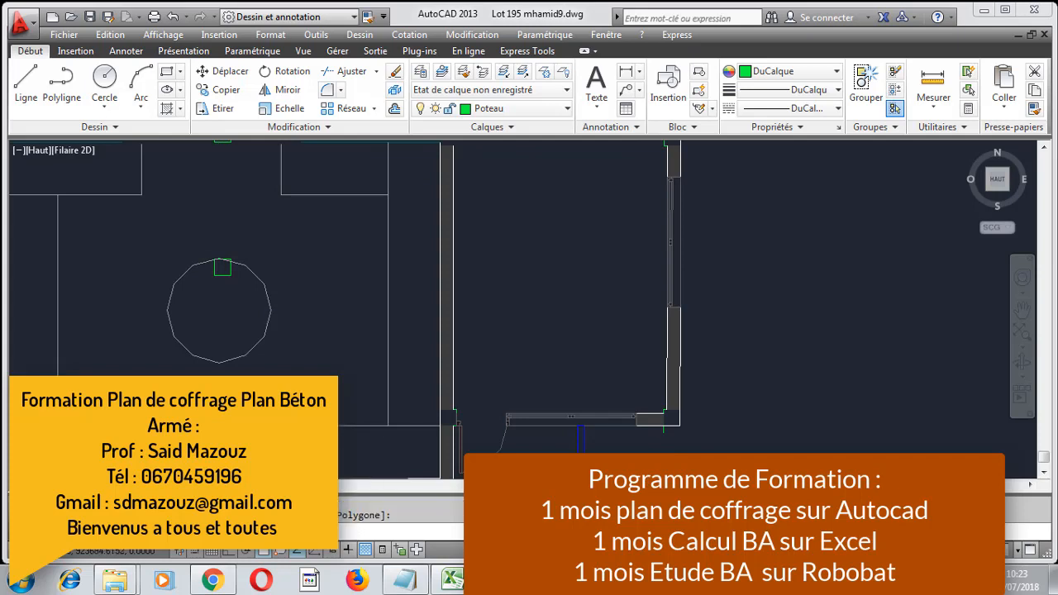
key(Escape)
scroll(219, 266, up, 4)
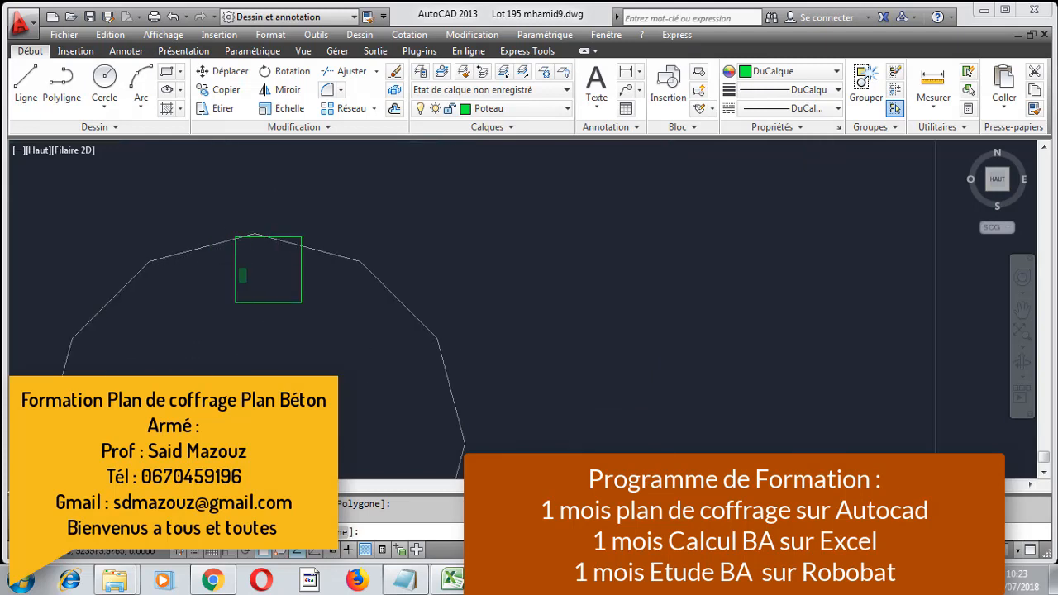
click(239, 283)
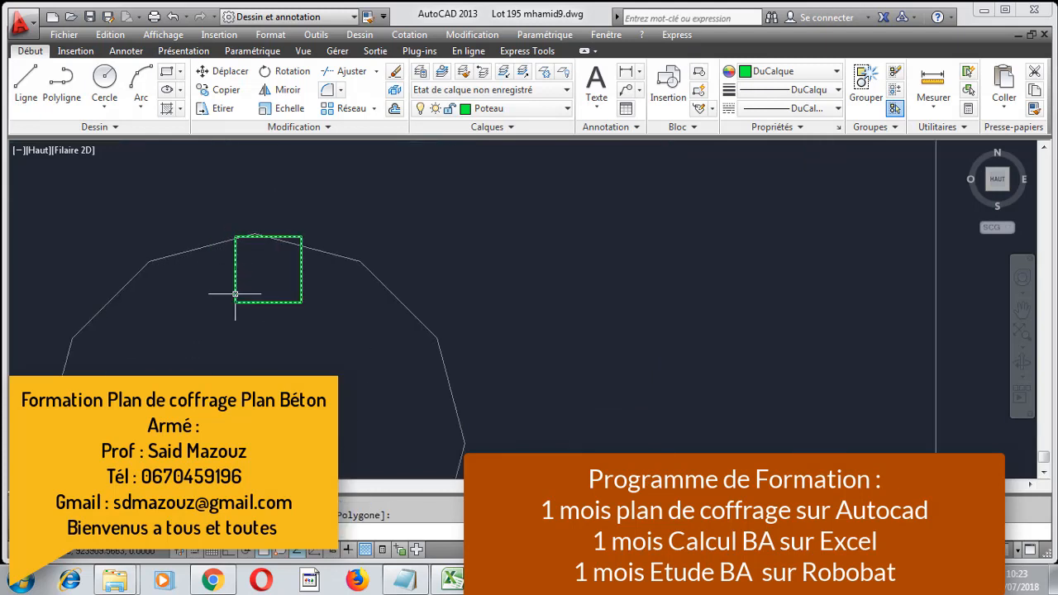
click(262, 274)
click(247, 327)
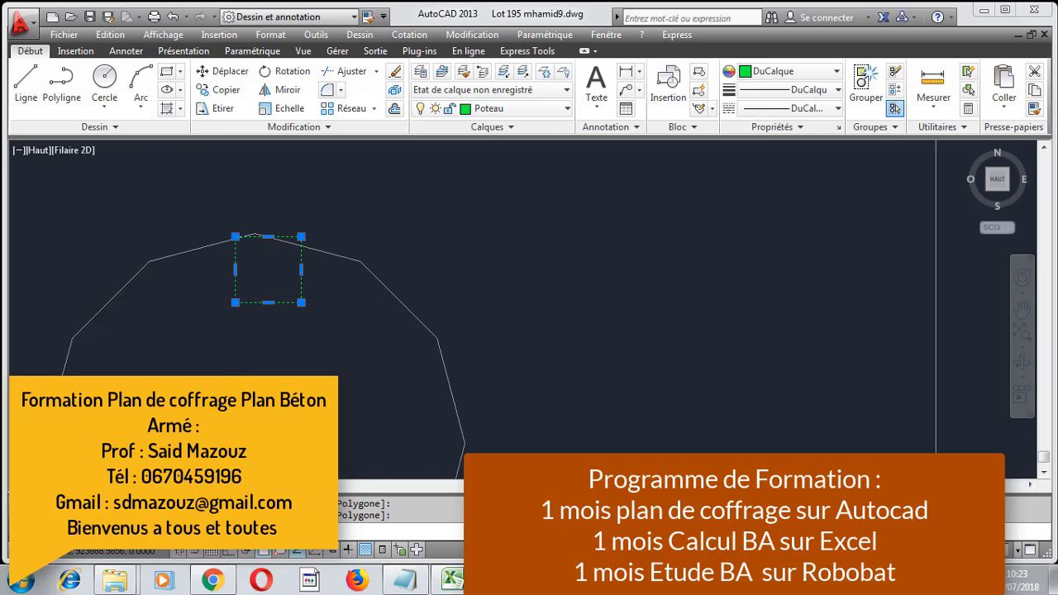
key(Delete)
- Delete the column square standing free in the opening between the two partitions above the central room
scroll(234, 347, down, 4)
scroll(207, 244, up, 2)
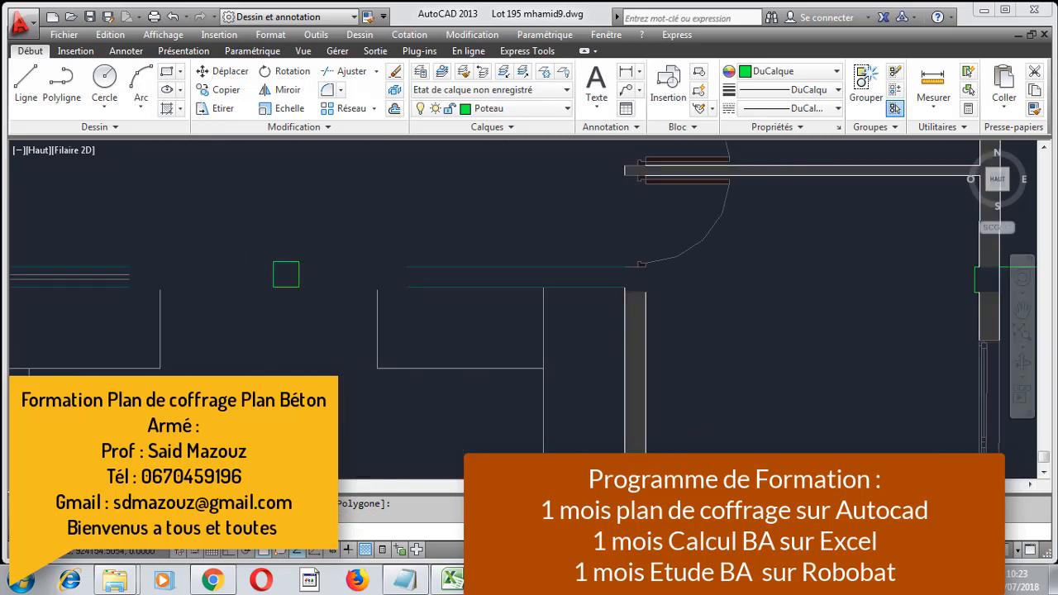
click(287, 248)
click(278, 301)
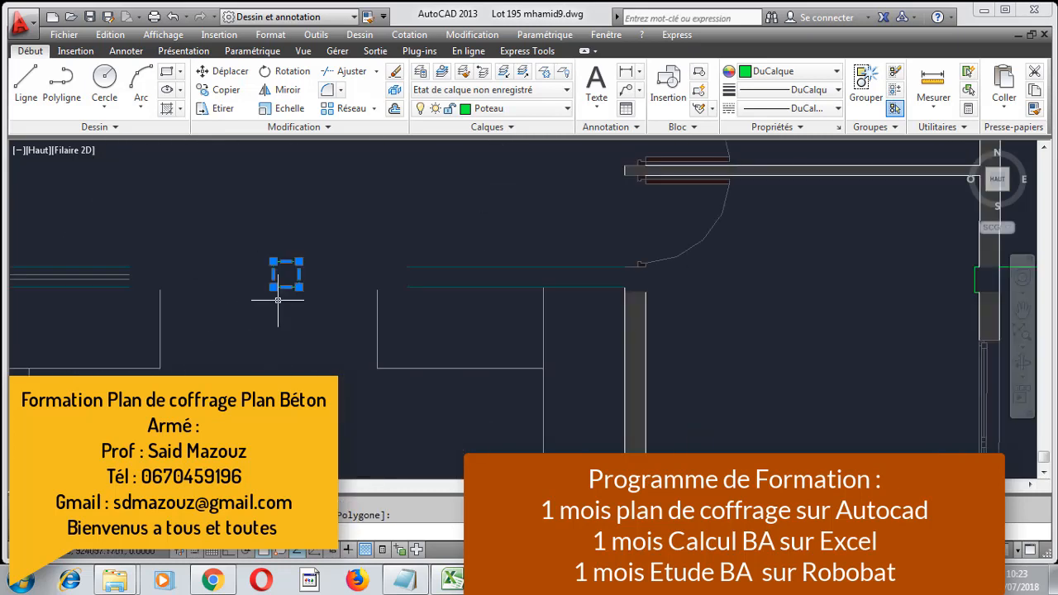
key(Delete)
scroll(276, 248, down, 3)
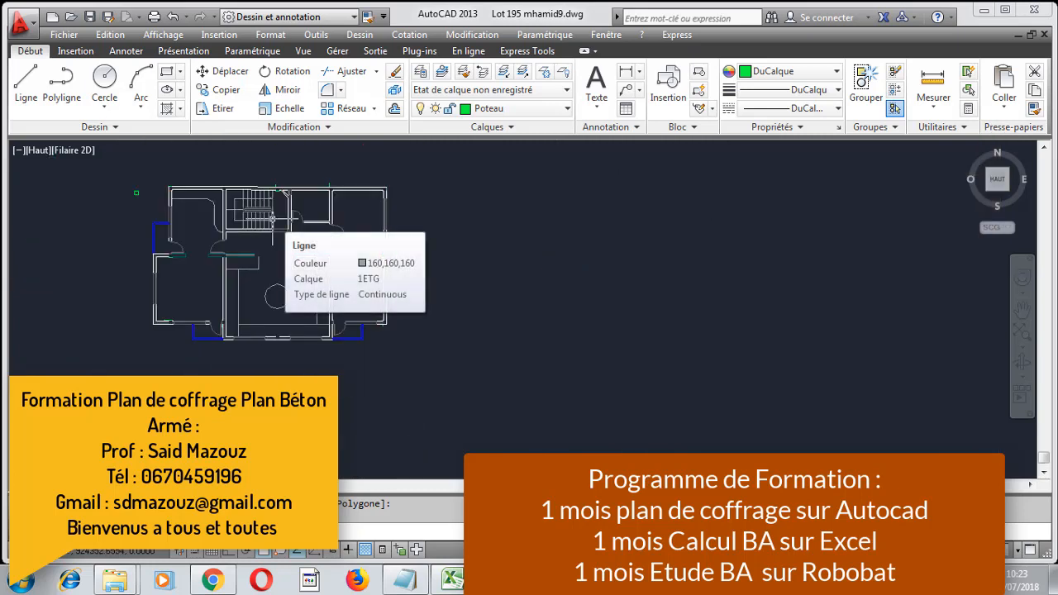
scroll(273, 219, up, 4)
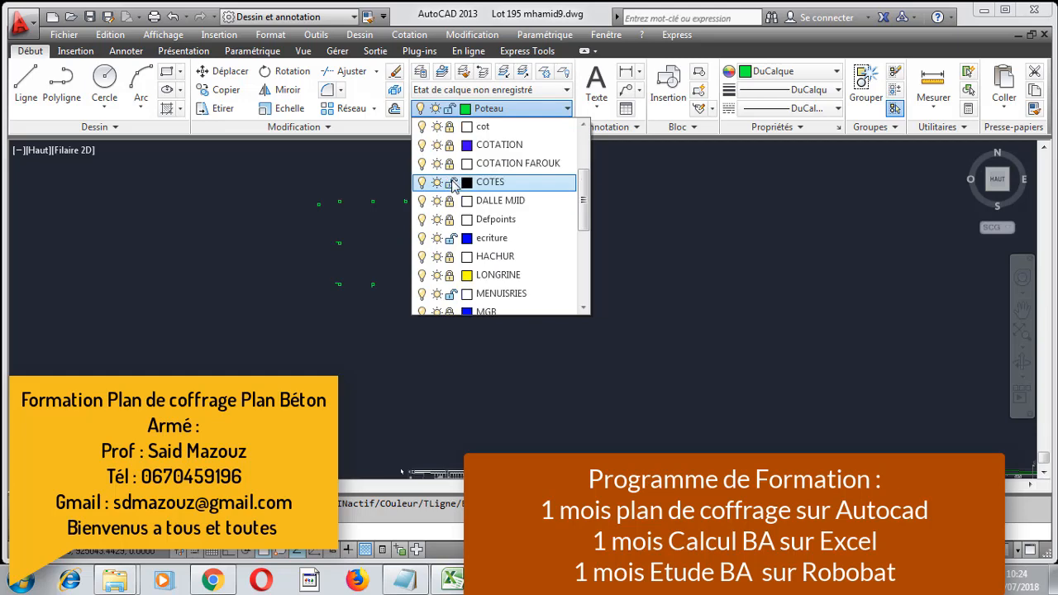
- Thaw the TERR layer and check the Poteau columns against the terrace plan around the staircase
scroll(463, 248, down, 3)
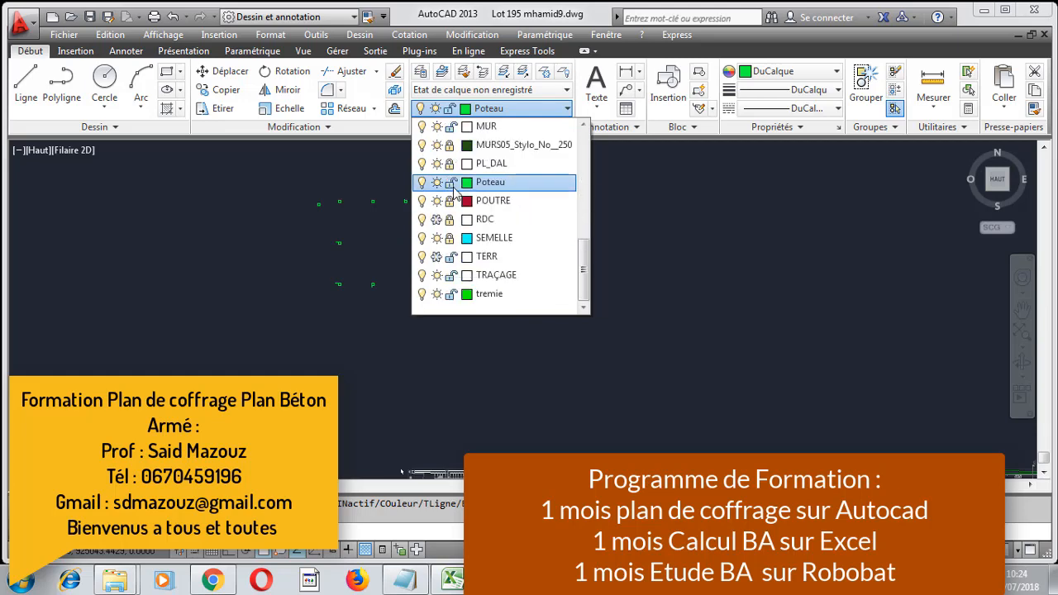
click(437, 257)
click(304, 265)
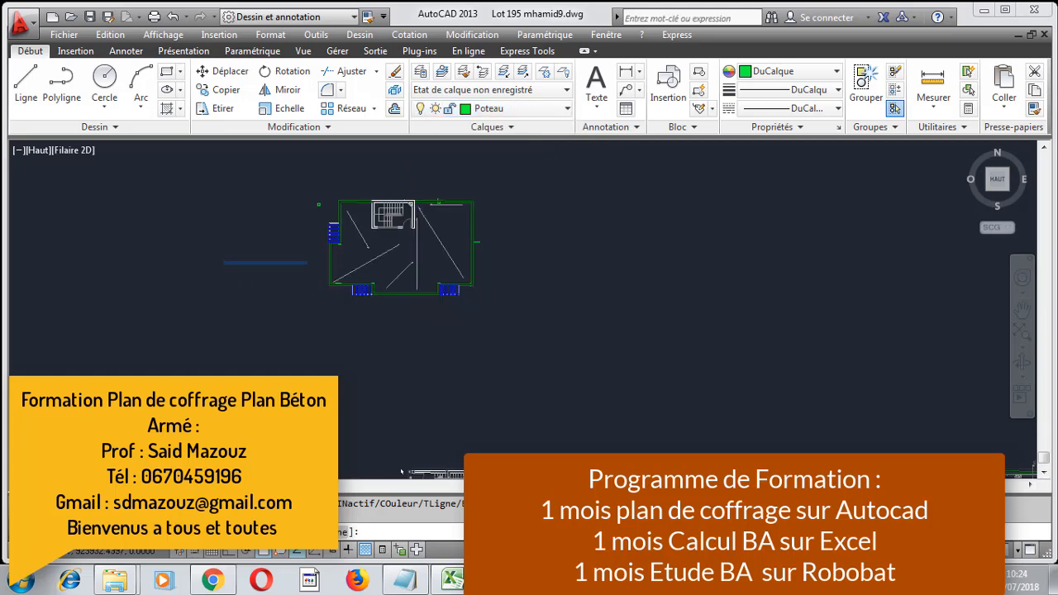
click(222, 316)
scroll(369, 219, up, 1)
scroll(376, 212, up, 1)
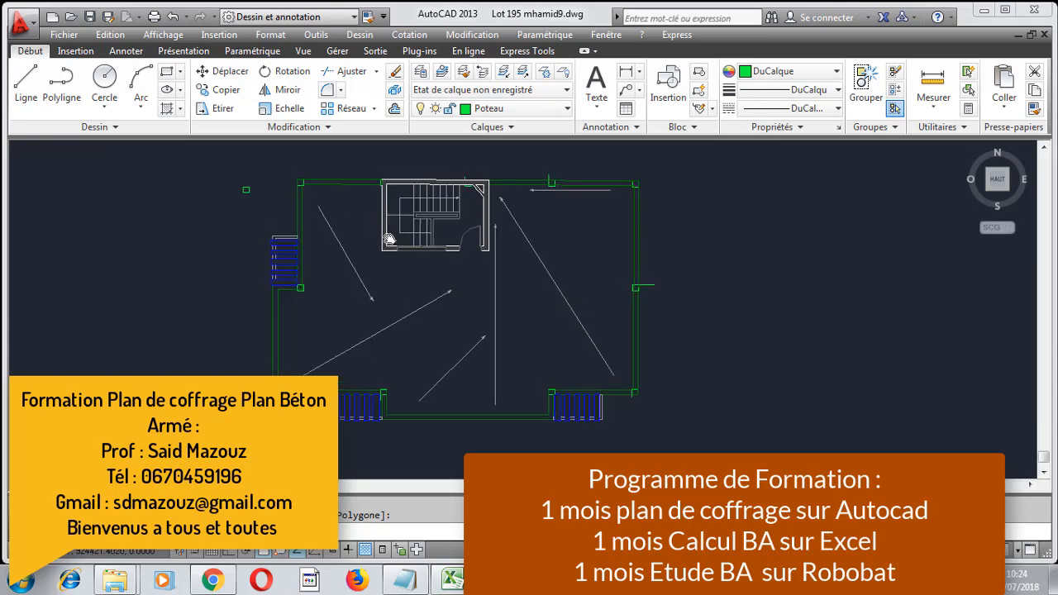
scroll(397, 223, up, 4)
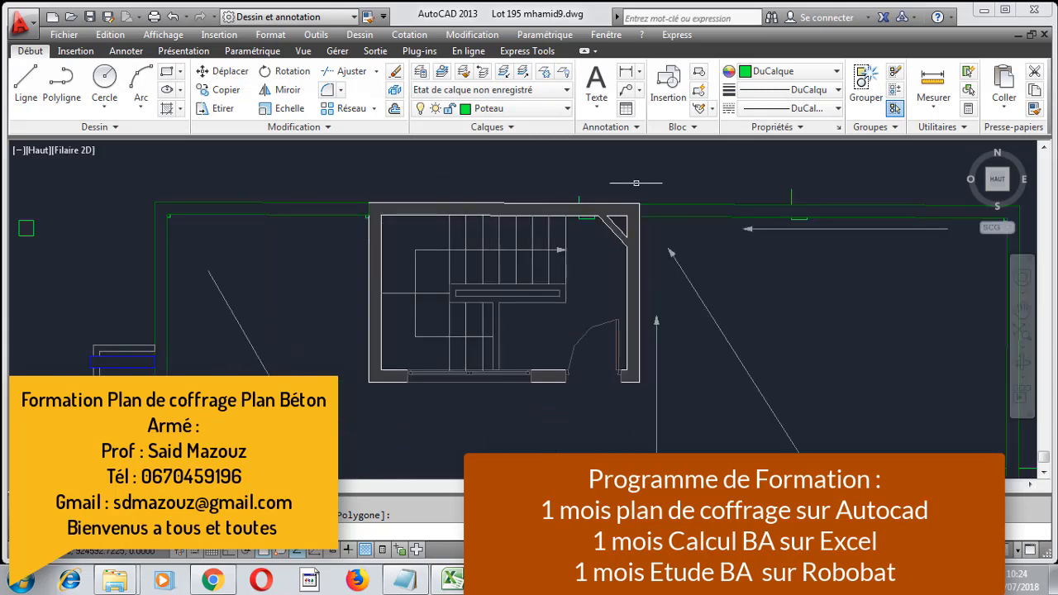
scroll(397, 184, down, 6)
- Select everything in the terrace plan and send it to the back of the draw order
key(ctrl+a)
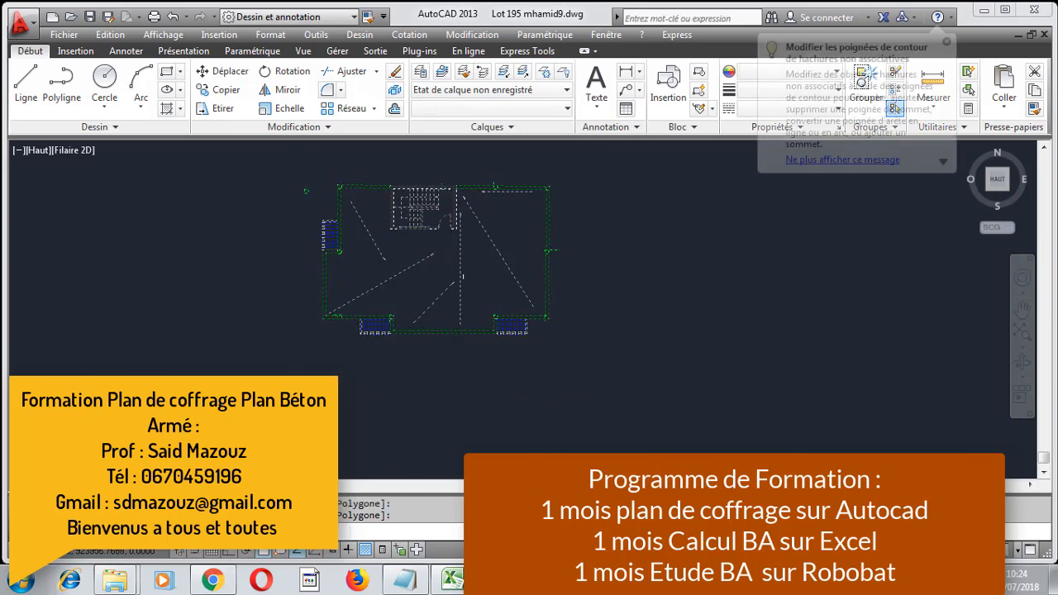
right_click(473, 273)
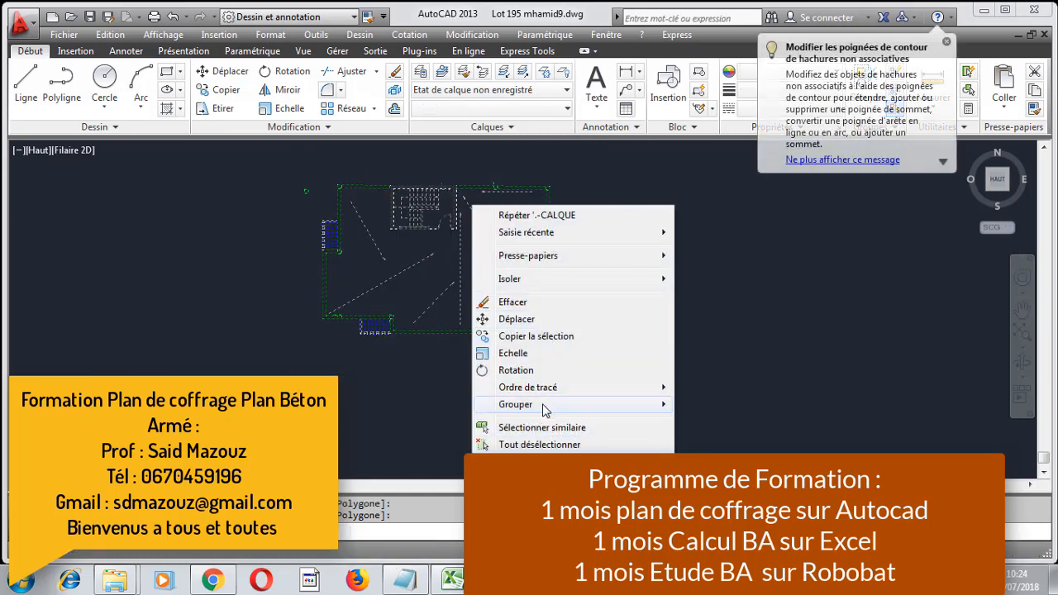
mouse_move(571, 389)
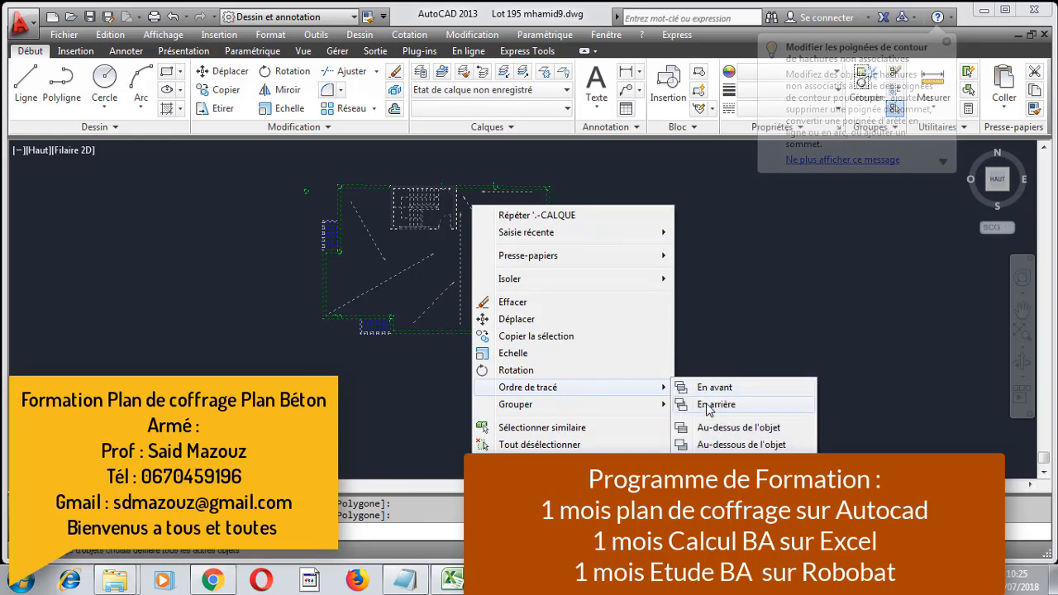
click(707, 404)
scroll(531, 223, up, 5)
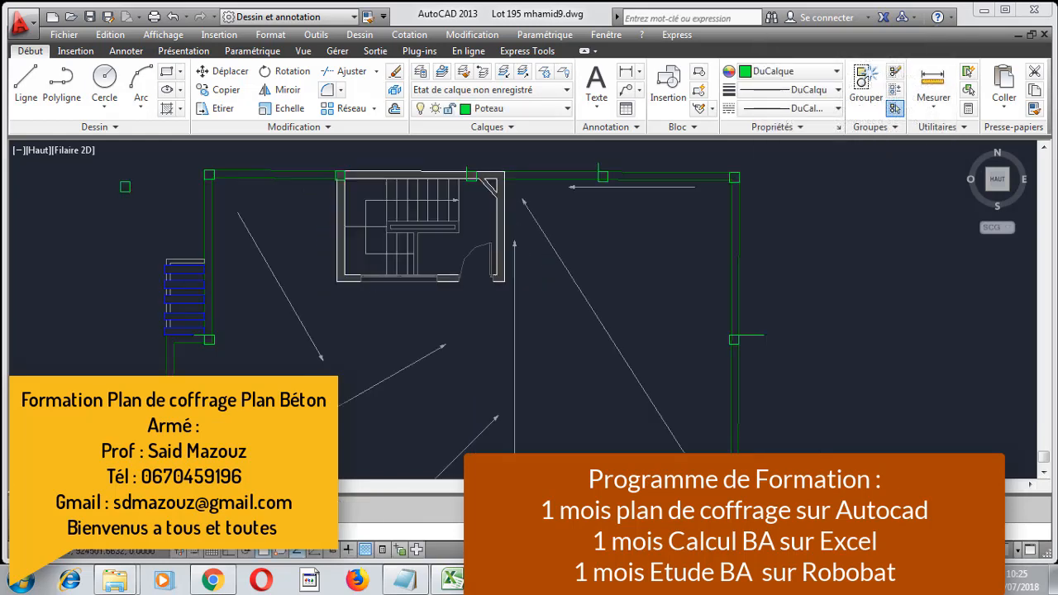
- Freeze the TERR layer and display the 1ETG floor plan with the Poteau columns
scroll(655, 304, down, 10)
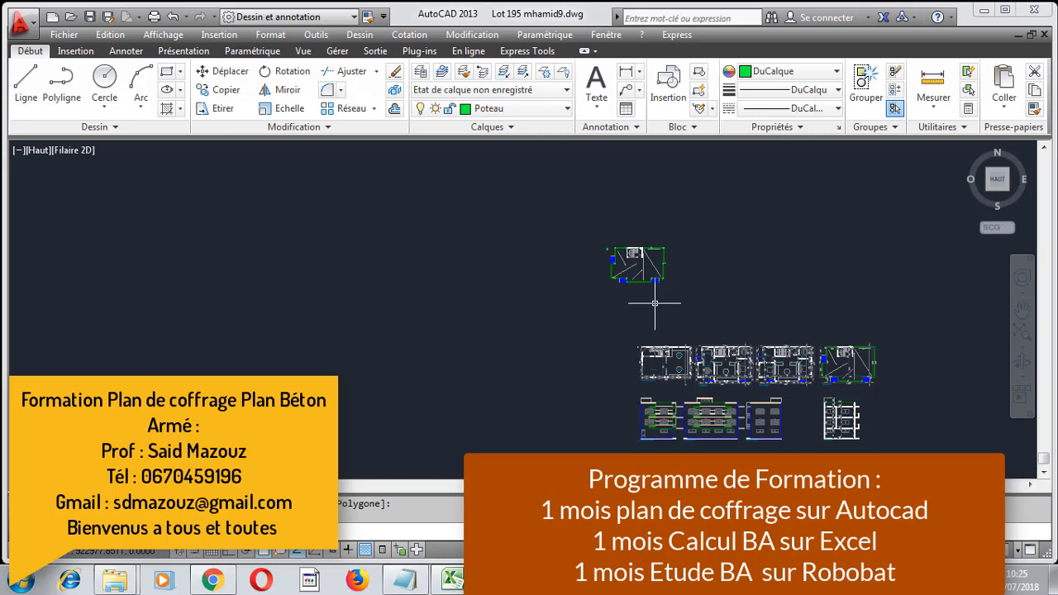
scroll(627, 265, up, 8)
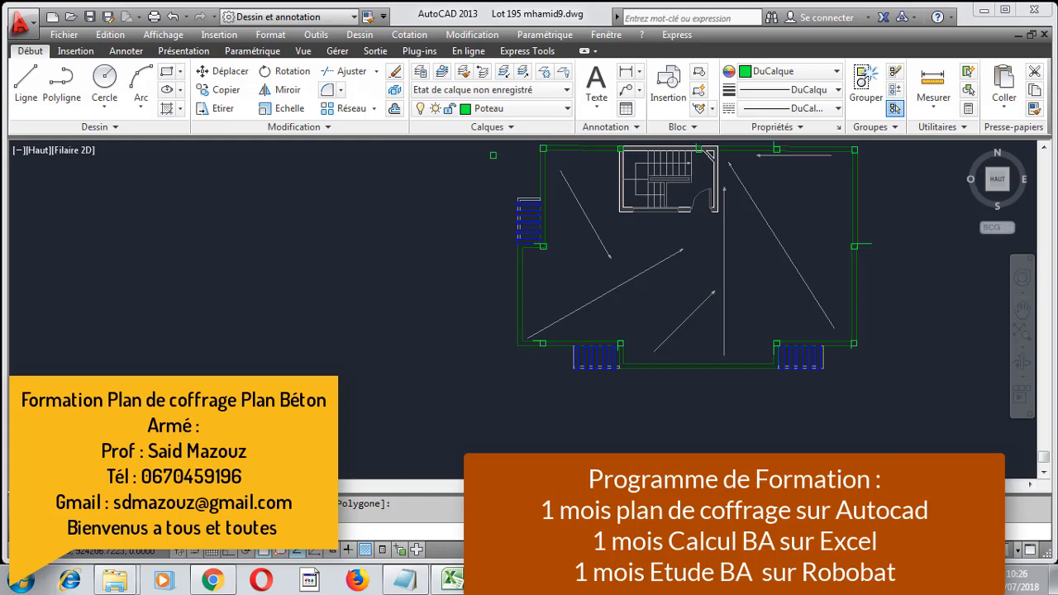
scroll(596, 285, down, 2)
scroll(629, 210, up, 5)
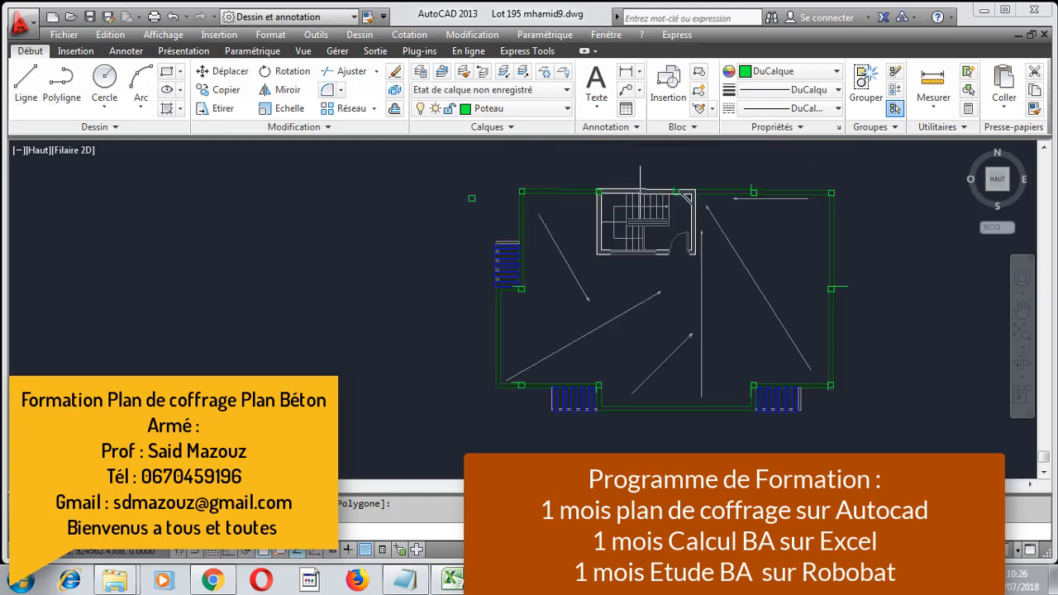
click(496, 108)
click(436, 256)
click(436, 219)
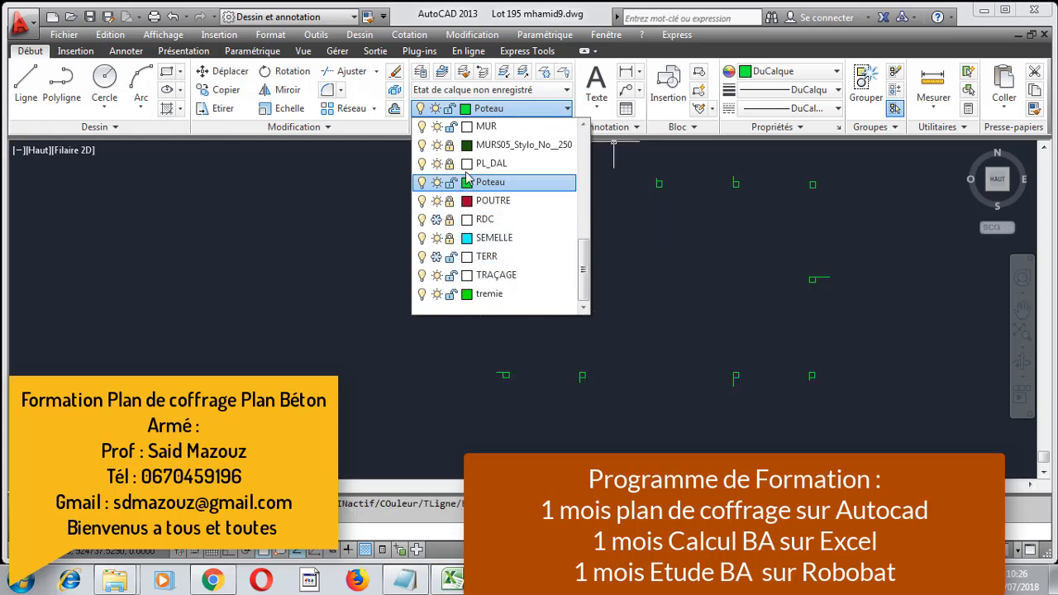
scroll(468, 174, up, 3)
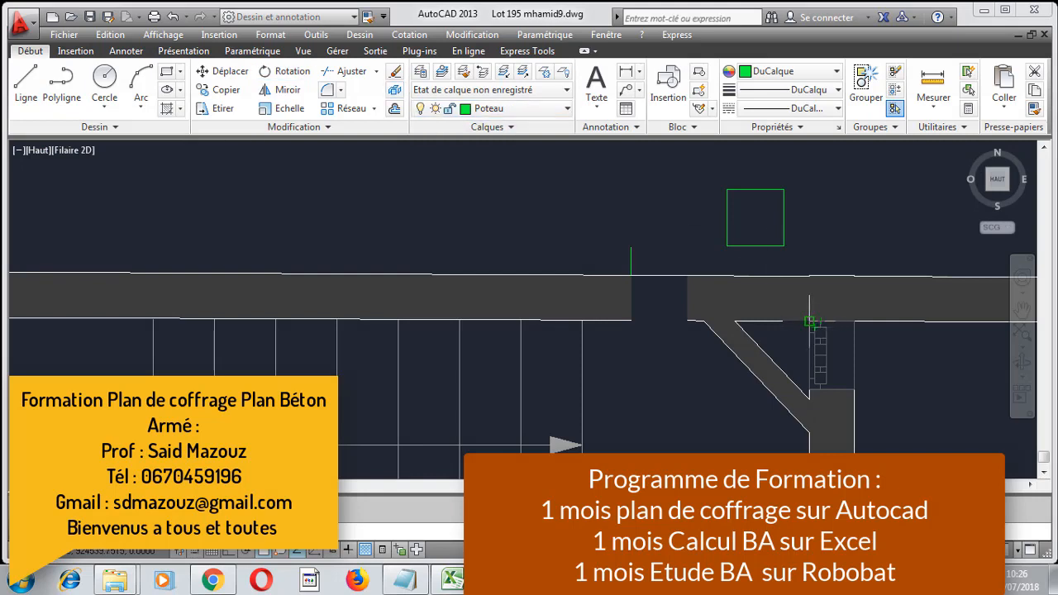
- Draw a vertical guide line upward from the inner upper-right corner of the stairwell in the 1ETG plan
click(811, 322)
right_click(808, 191)
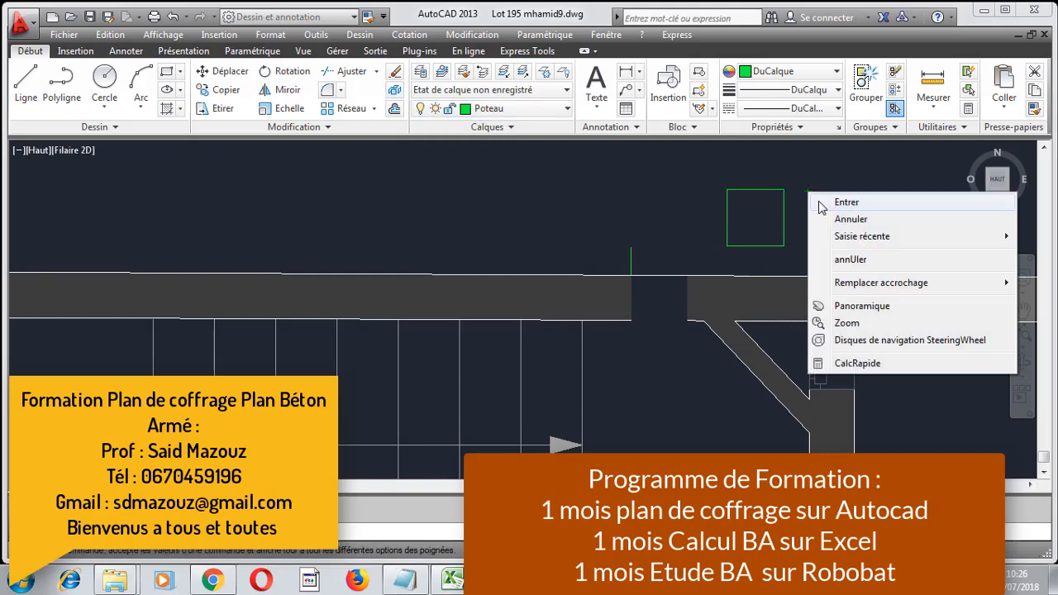
click(822, 203)
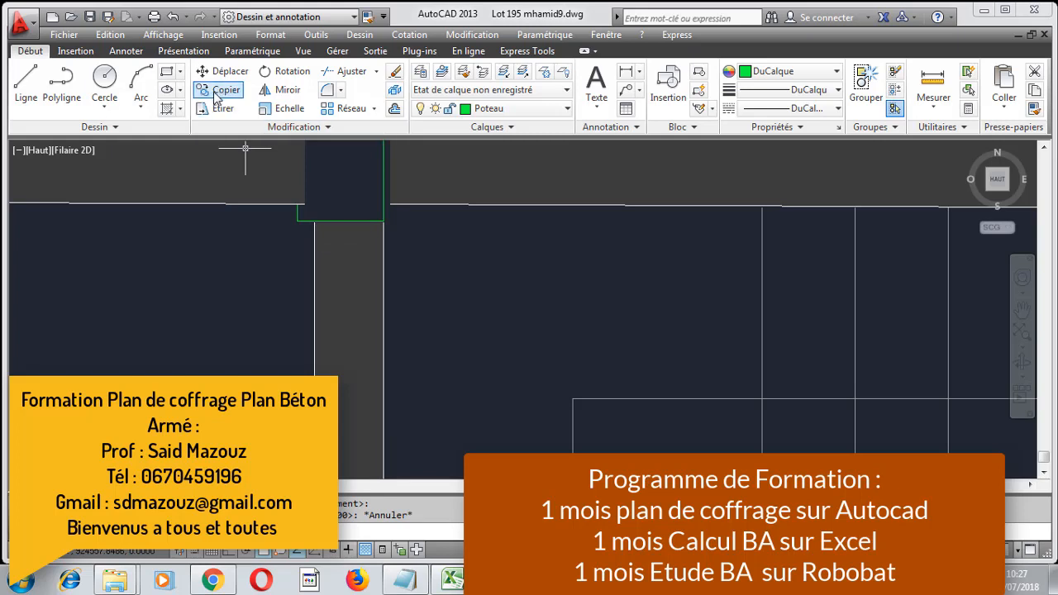
- Copy the column square at the stairwell's upper-left wall junction onto the stairwell's lower-left corner
click(217, 108)
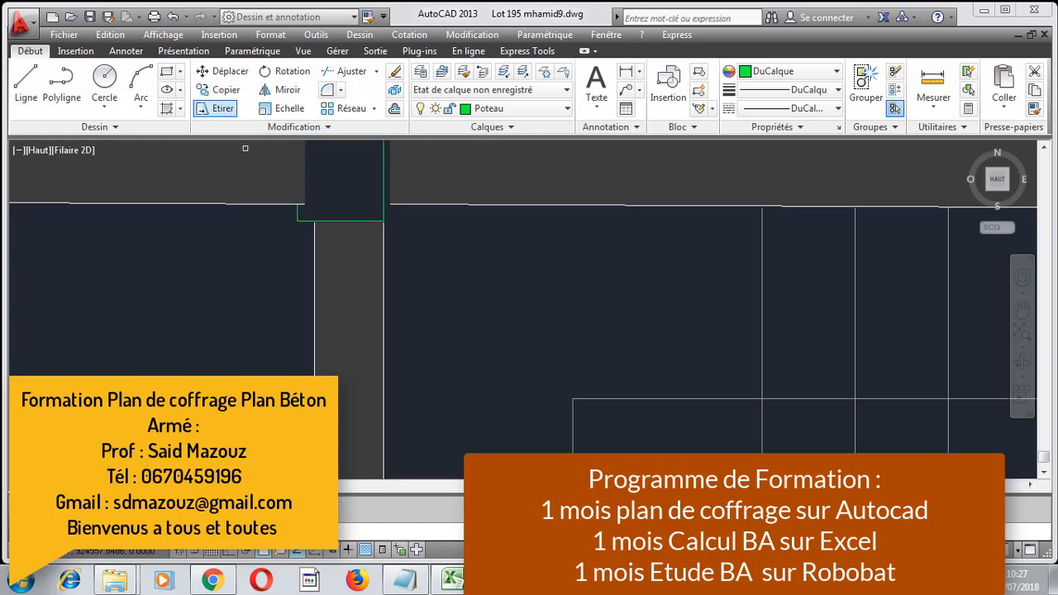
click(303, 223)
key(Return)
scroll(304, 222, down, 3)
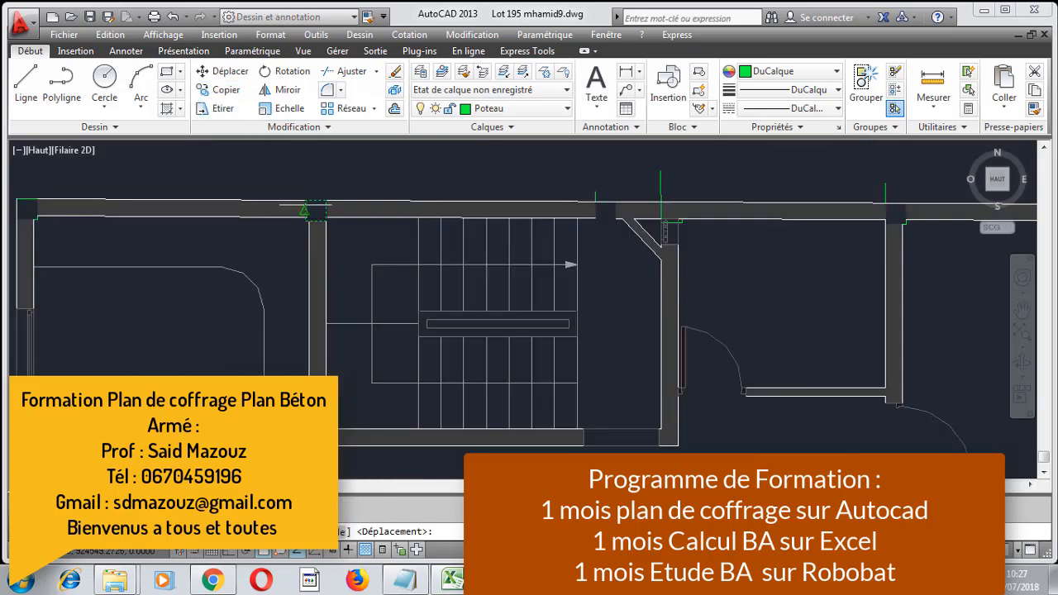
scroll(307, 201, up, 4)
click(275, 196)
scroll(275, 196, down, 5)
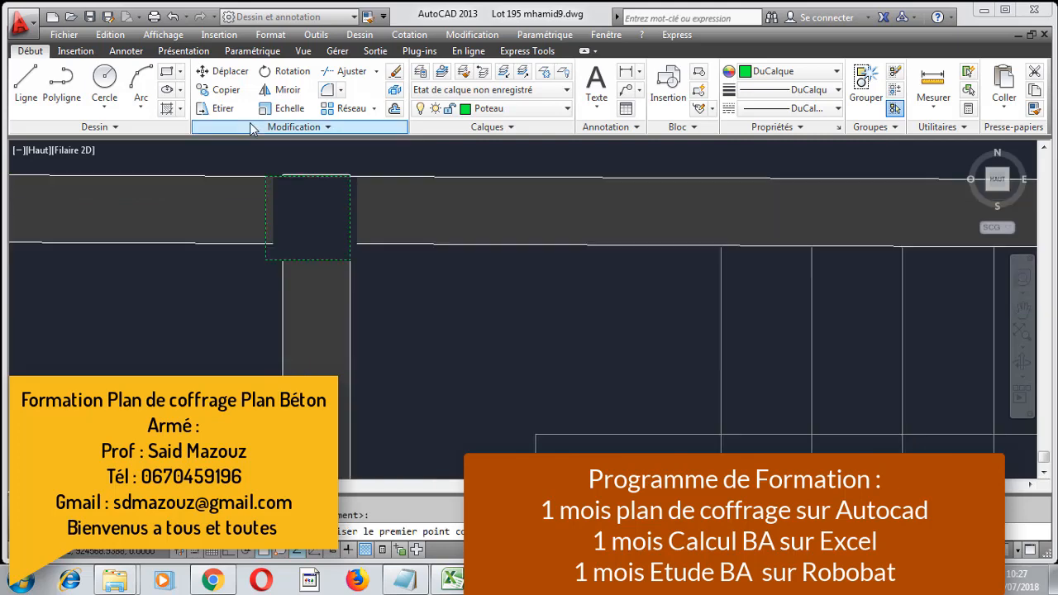
middle_drag(311, 374, 244, 297)
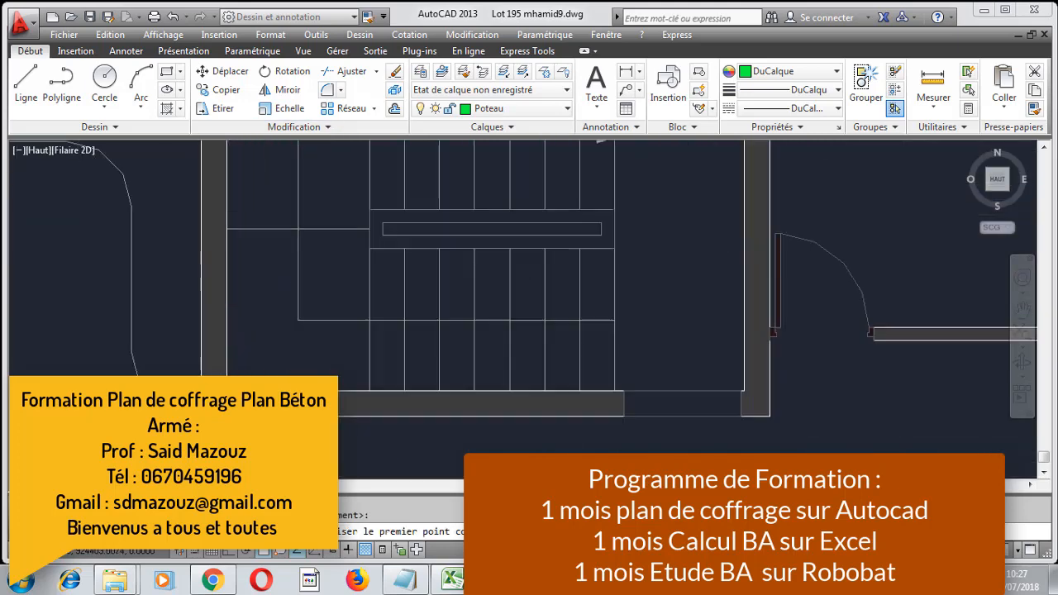
scroll(251, 411, up, 5)
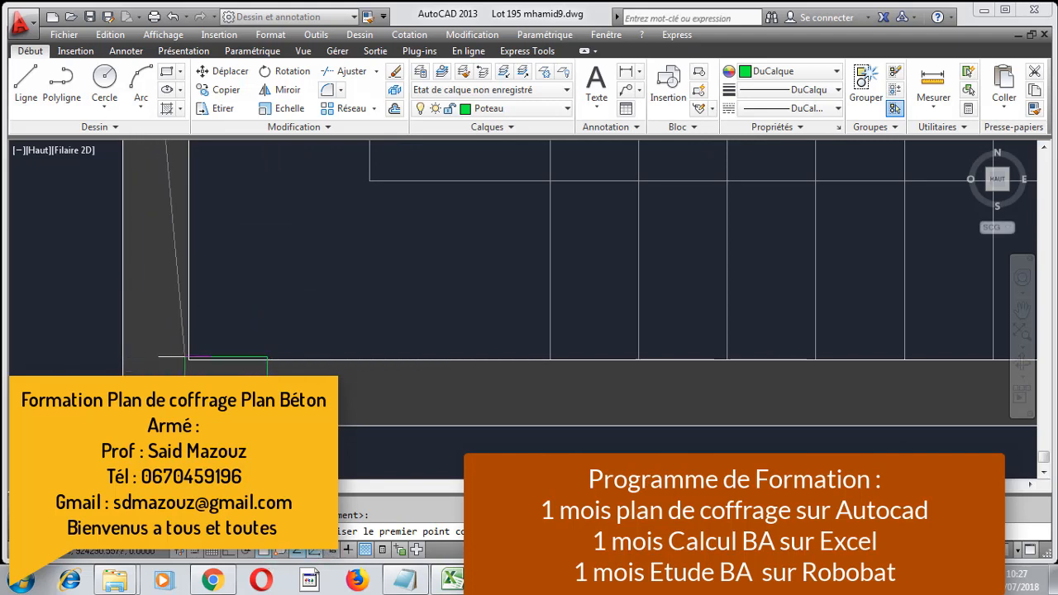
click(126, 364)
- Place another copy of the column square at the stairwell's lower-right corner beside the opening
scroll(130, 304, down, 5)
scroll(244, 305, up, 4)
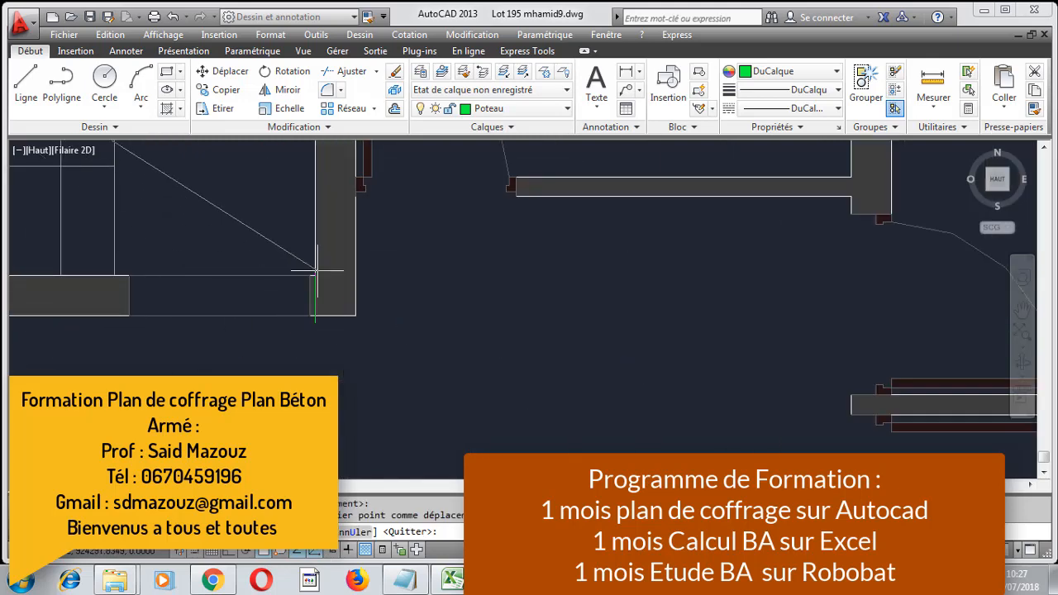
click(316, 274)
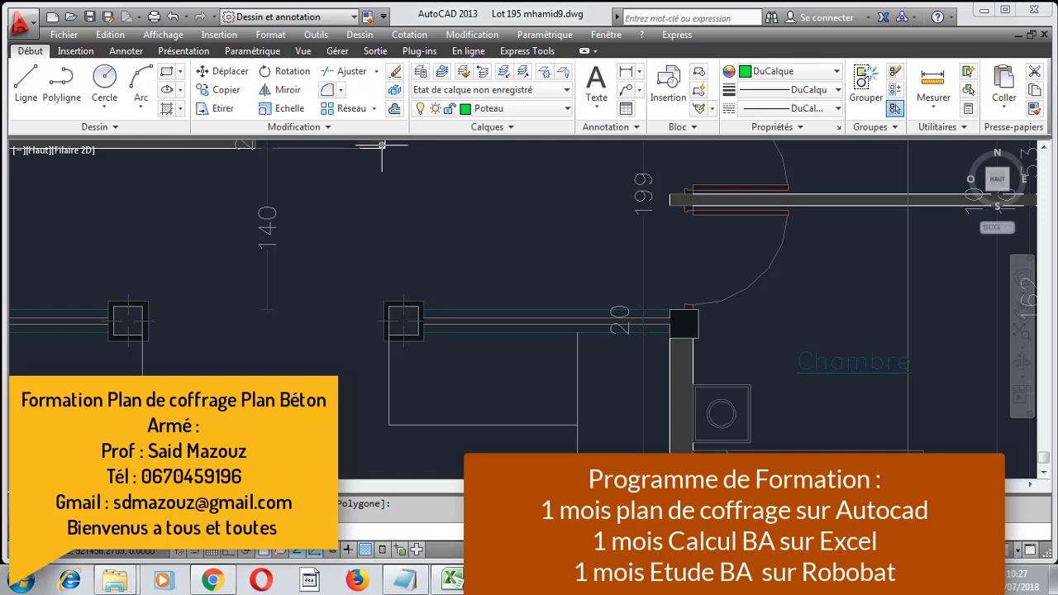
- Draw a vertical guide line from the column square at the stairwell's lower-right corner down past the central room's upper partition
scroll(496, 368, down, 8)
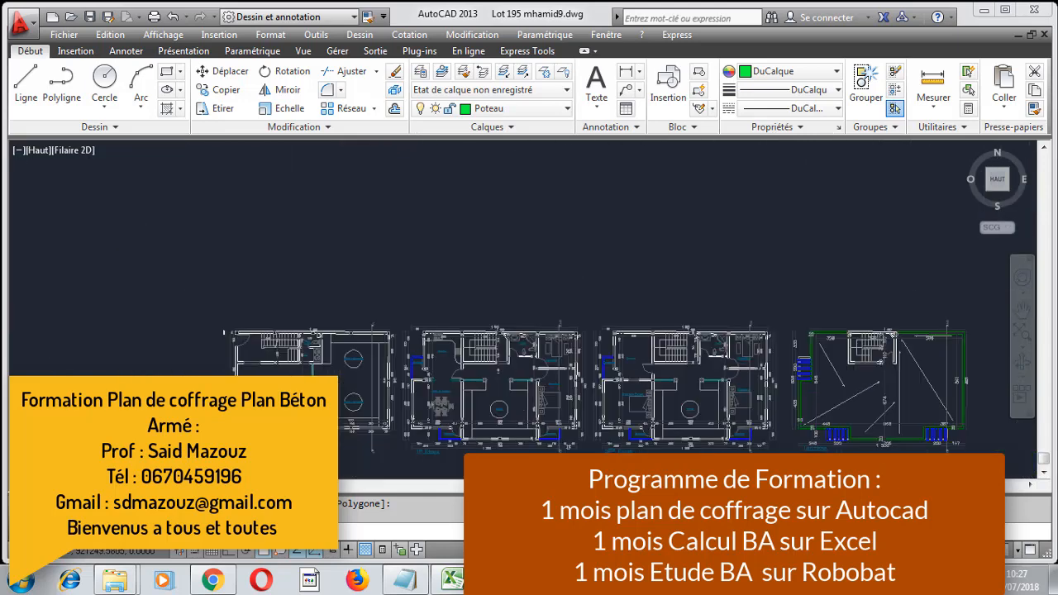
scroll(441, 288, up, 8)
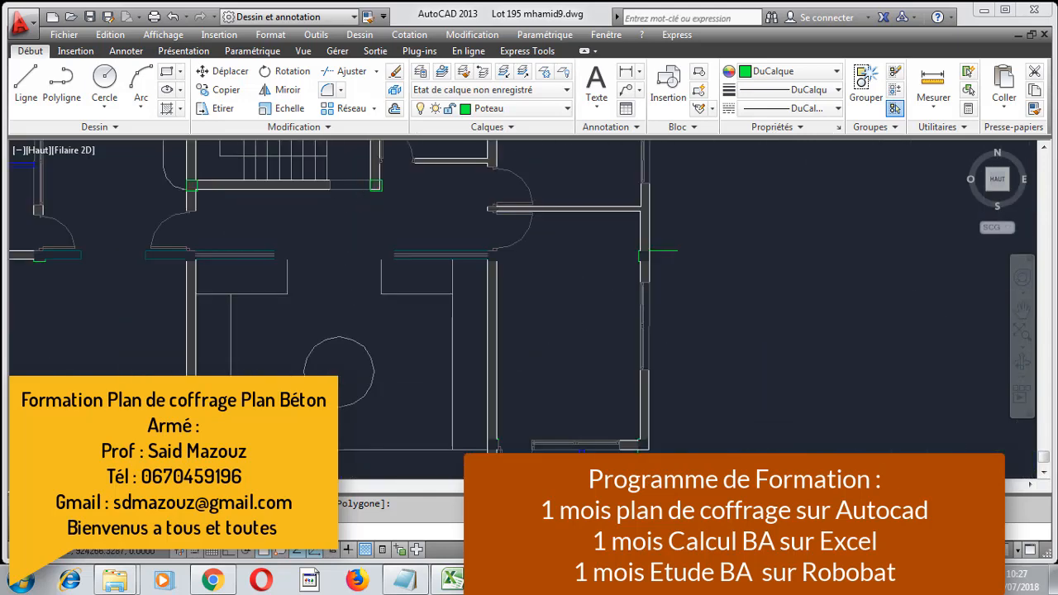
scroll(373, 250, down, 4)
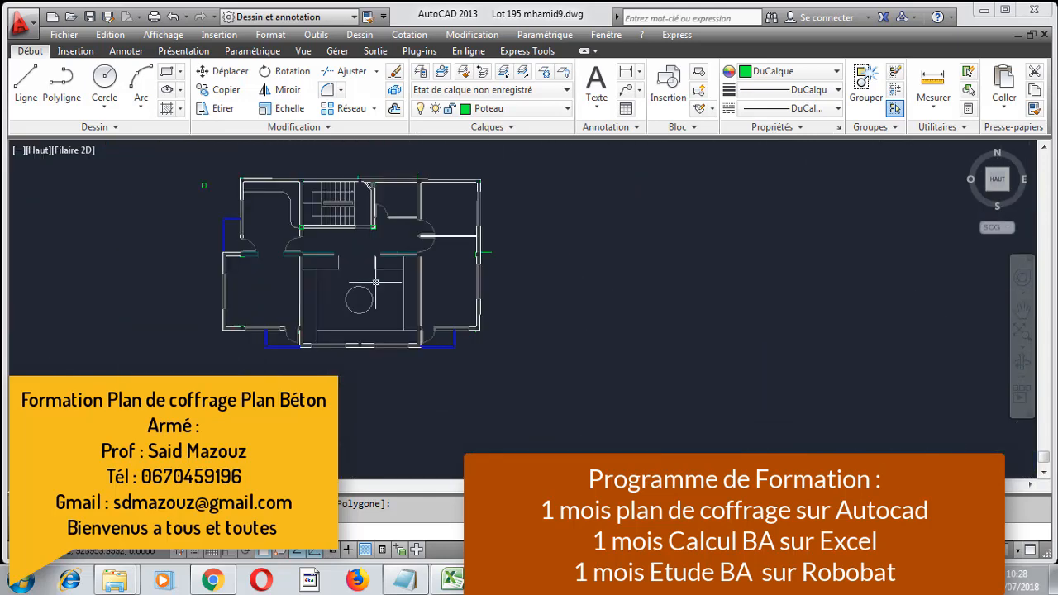
scroll(389, 264, up, 3)
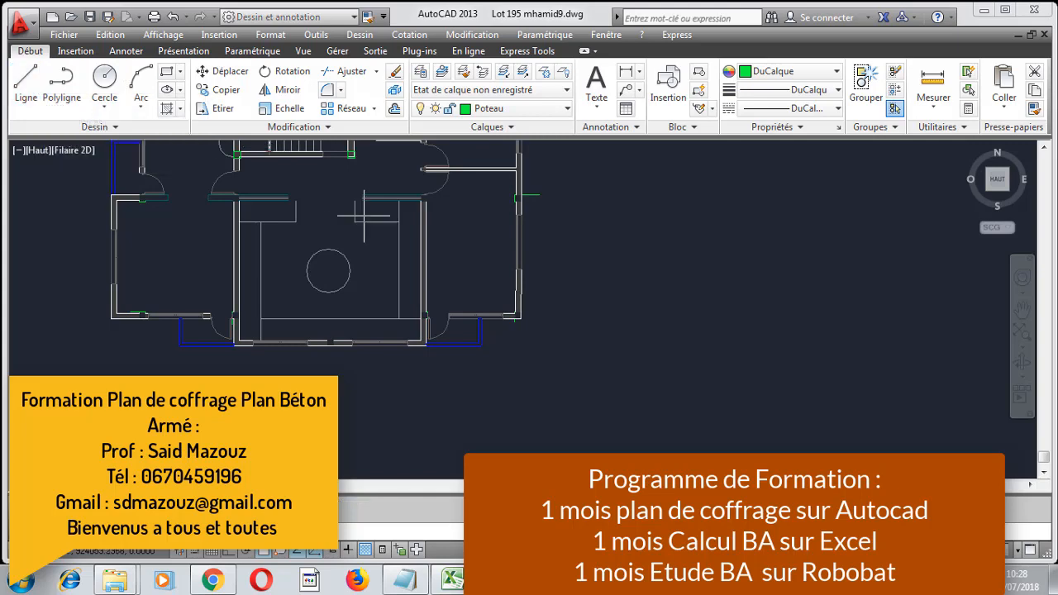
scroll(389, 265, down, 2)
scroll(389, 265, up, 4)
scroll(347, 165, up, 3)
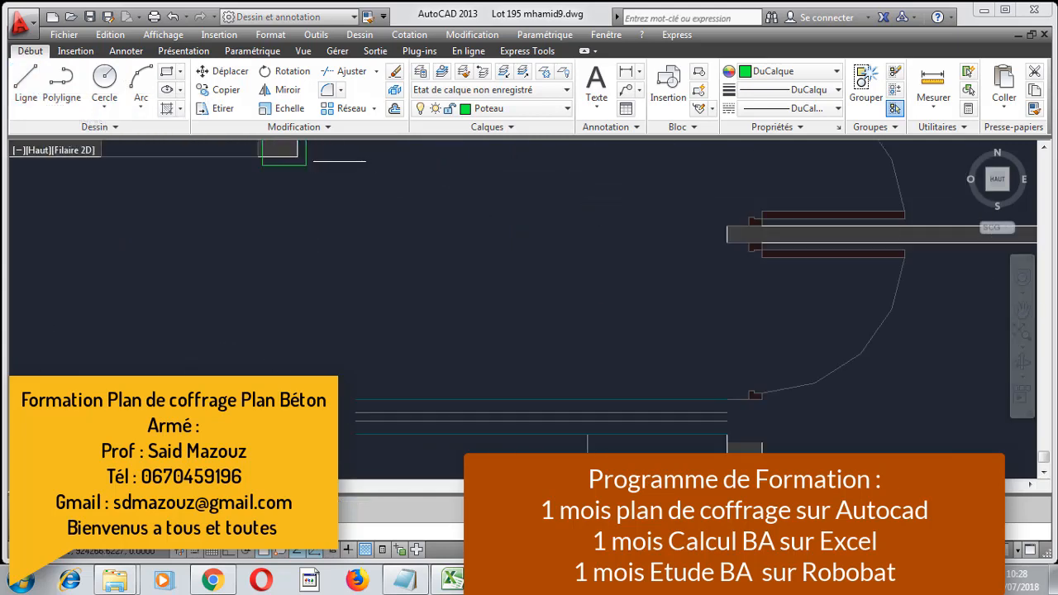
scroll(303, 169, down, 3)
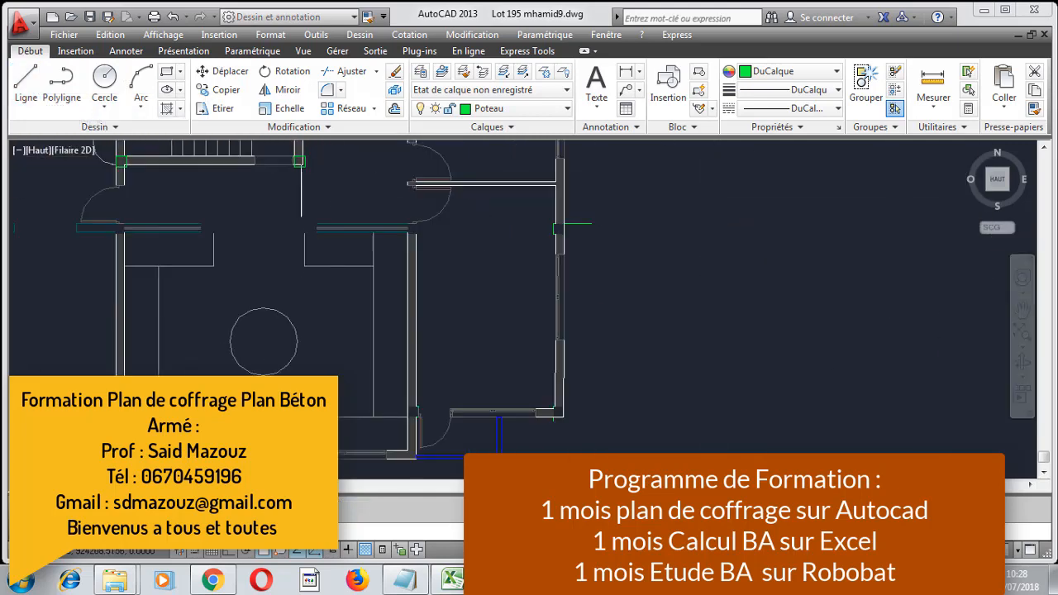
scroll(302, 174, up, 3)
scroll(242, 227, down, 1)
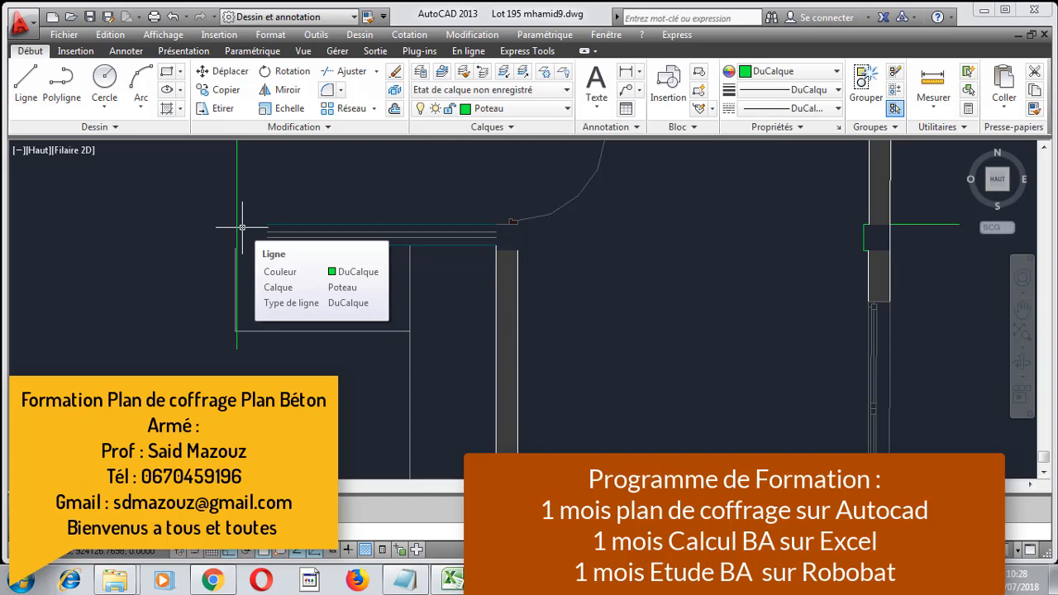
- Add a horizontal guide line along the partition's upper edge and copy the column square to where the guides cross
click(58, 85)
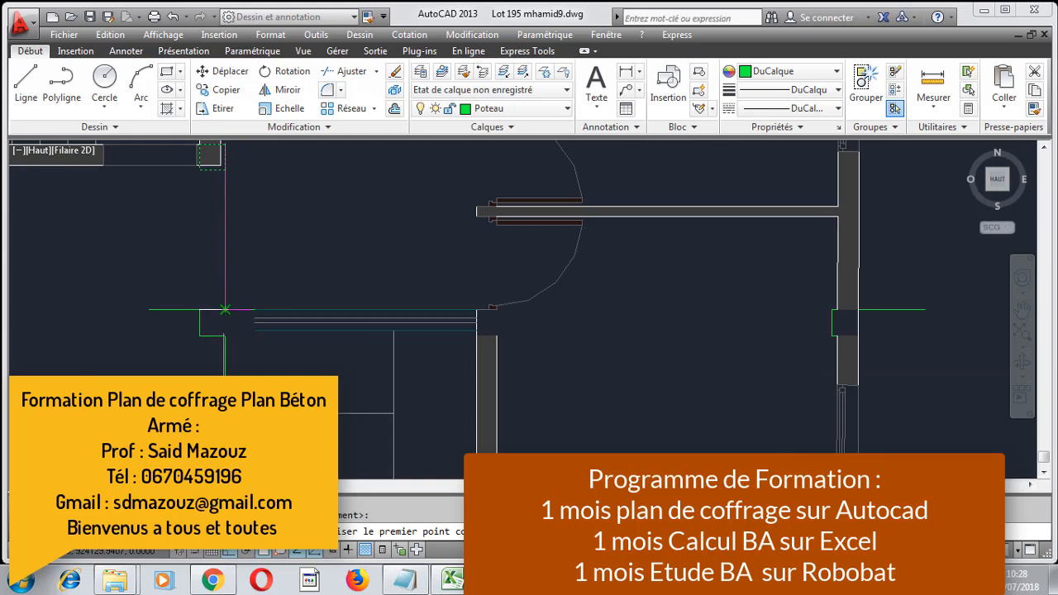
click(225, 309)
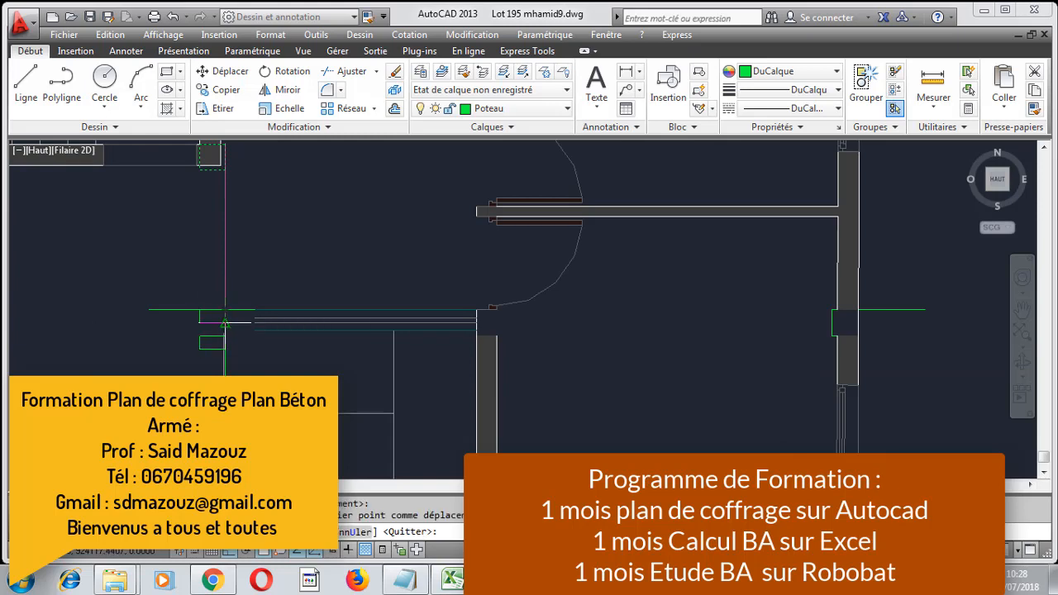
key(Escape)
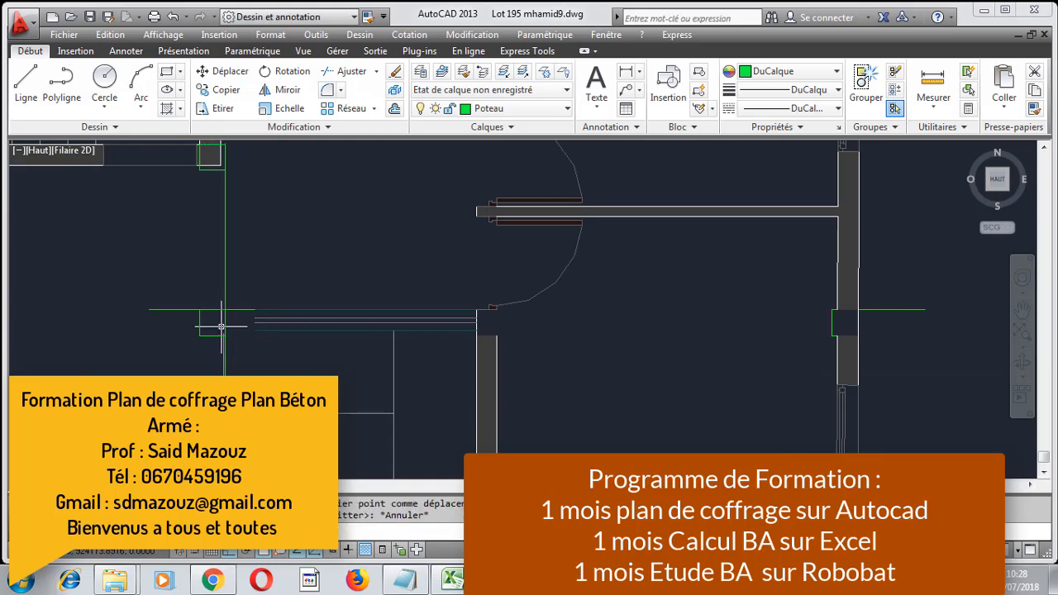
- Freeze the 1ETG layer and thaw the RDC layer to check the central columns against the ground-floor plan
scroll(222, 327, down, 5)
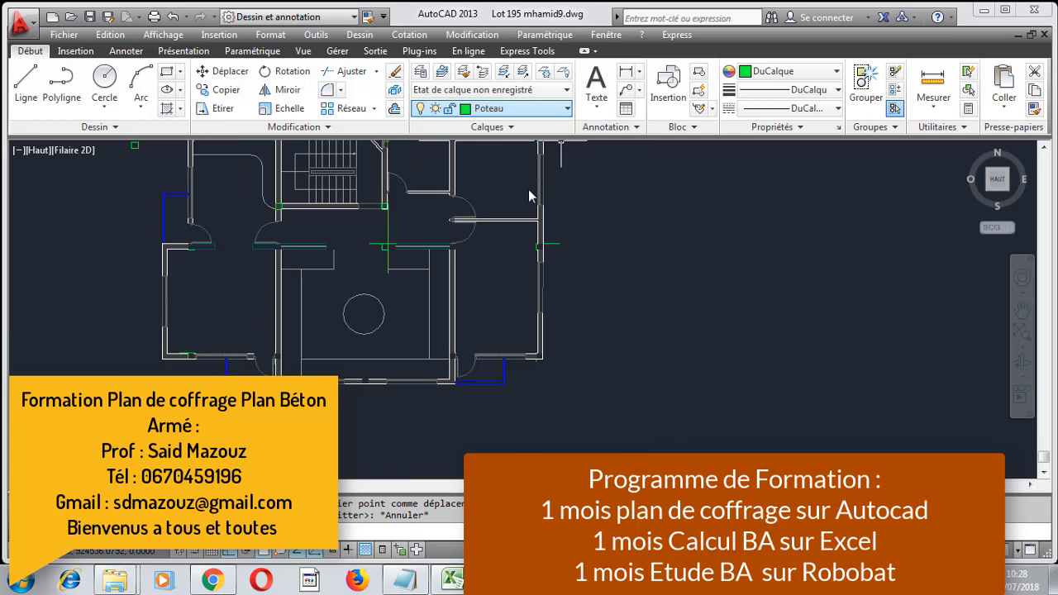
click(496, 109)
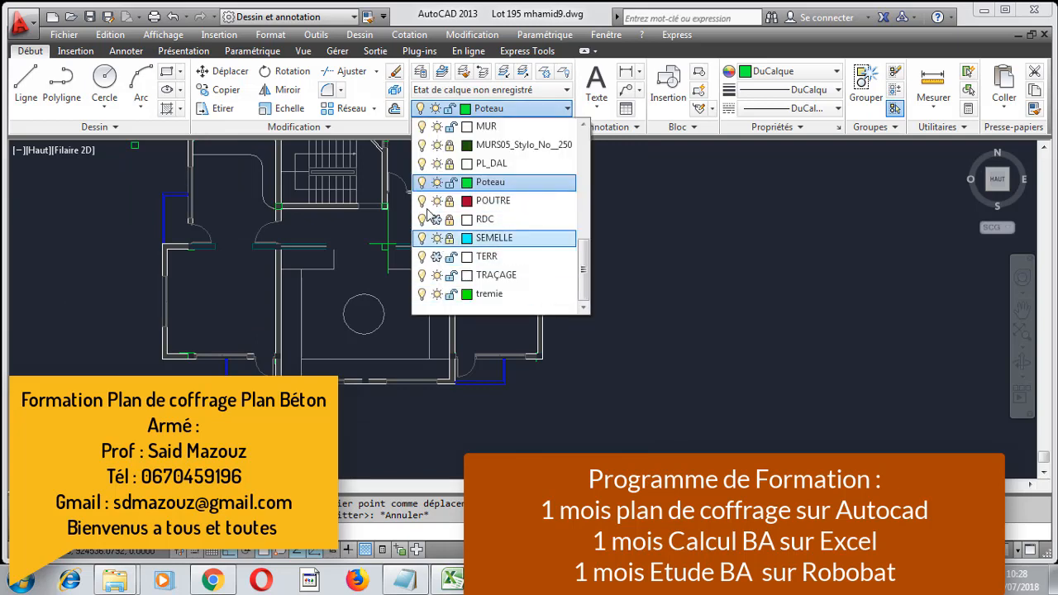
scroll(438, 240, up, 2)
scroll(439, 151, up, 3)
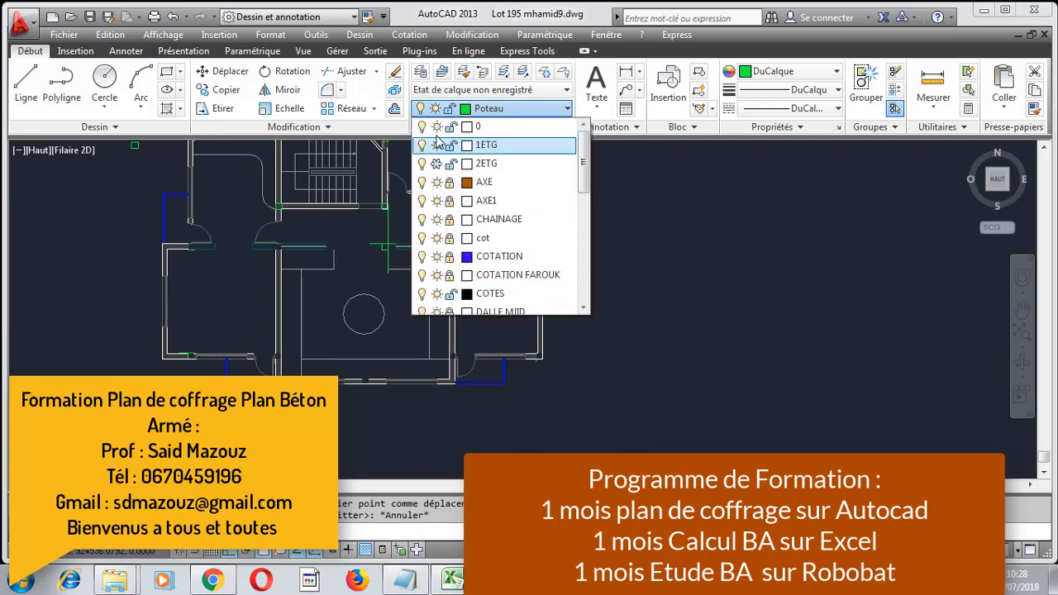
click(436, 146)
scroll(439, 199, down, 6)
click(436, 219)
scroll(359, 220, up, 4)
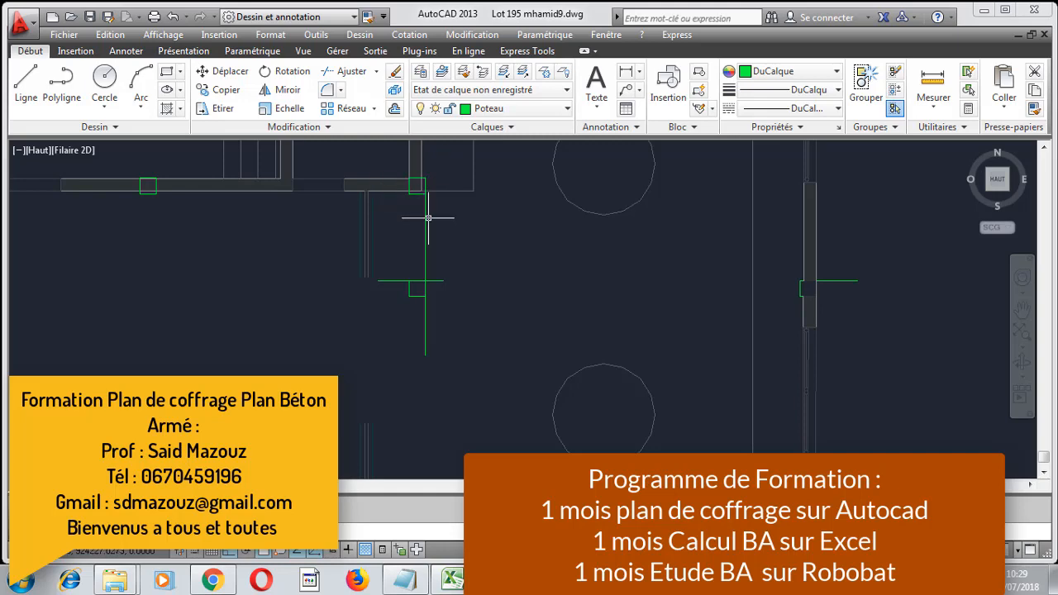
- Unlock the RDC layer and move the upper thin partition segment into line between the two central columns
click(530, 108)
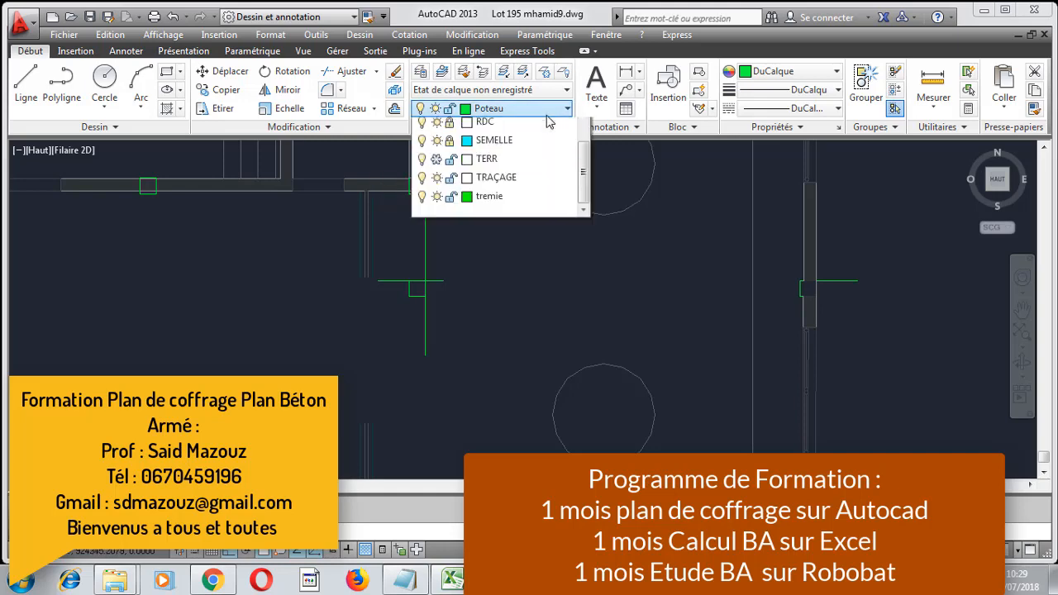
scroll(537, 187, up, 3)
scroll(501, 185, down, 2)
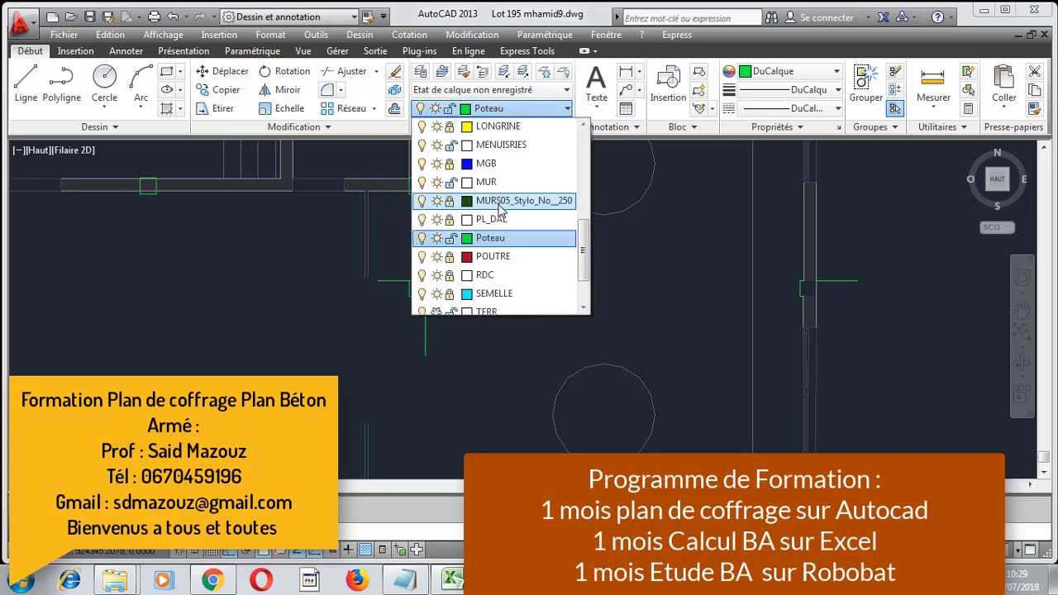
click(417, 216)
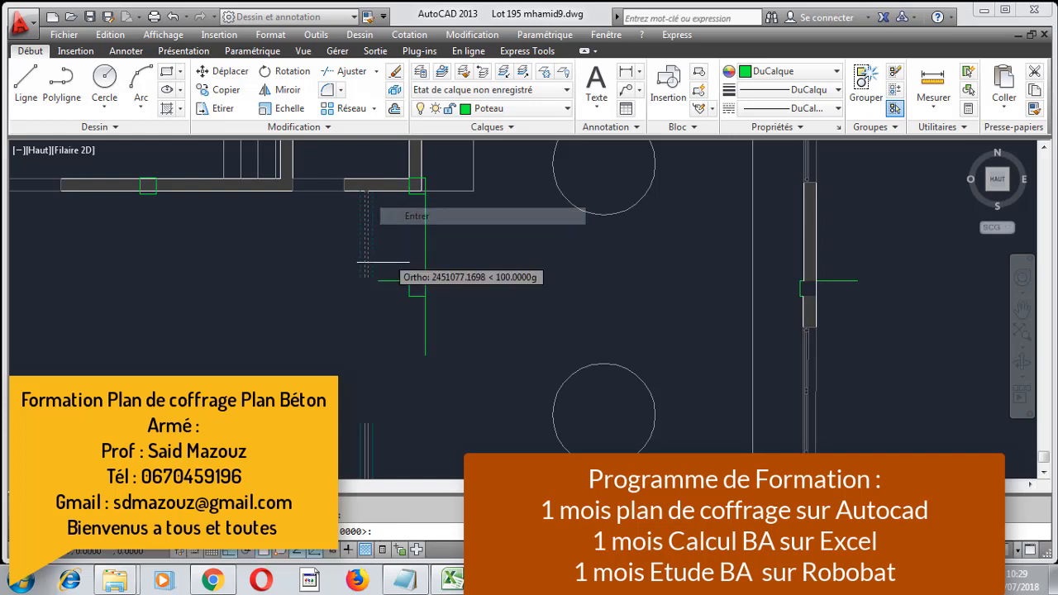
scroll(373, 277, up, 4)
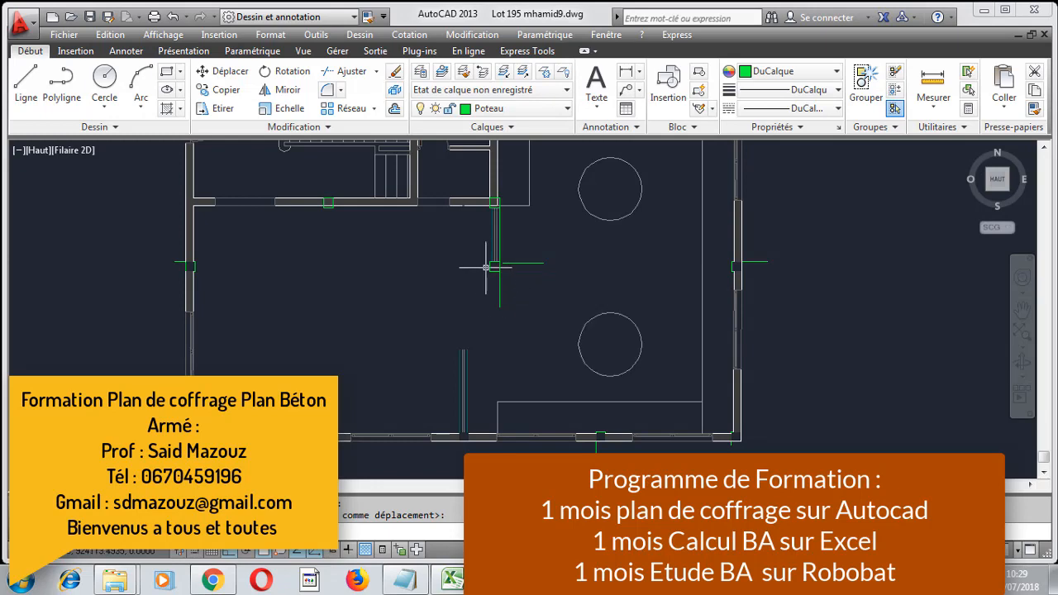
scroll(496, 266, down, 5)
scroll(509, 269, up, 5)
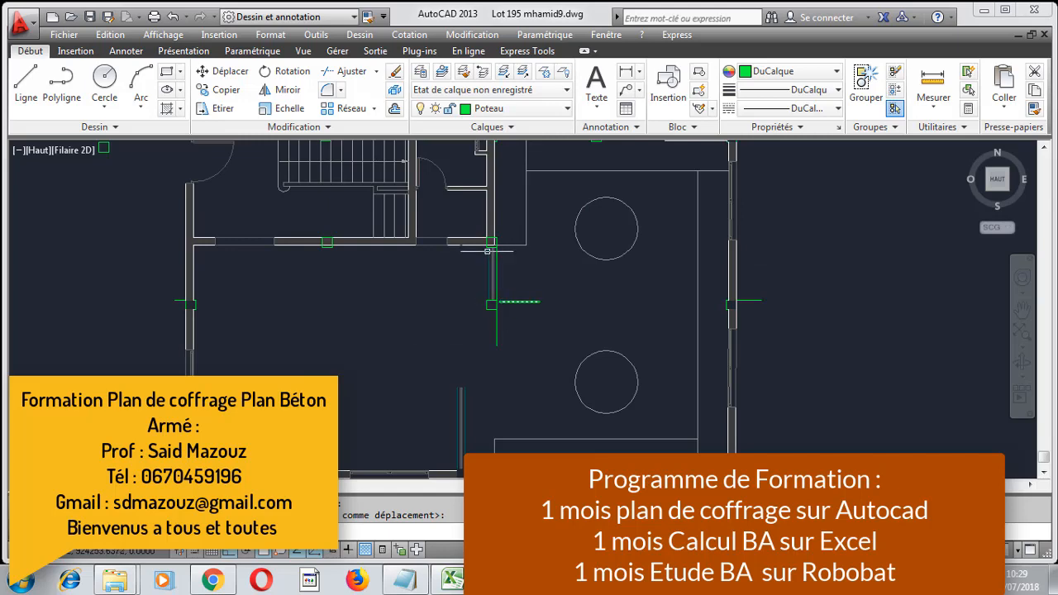
scroll(488, 247, down, 3)
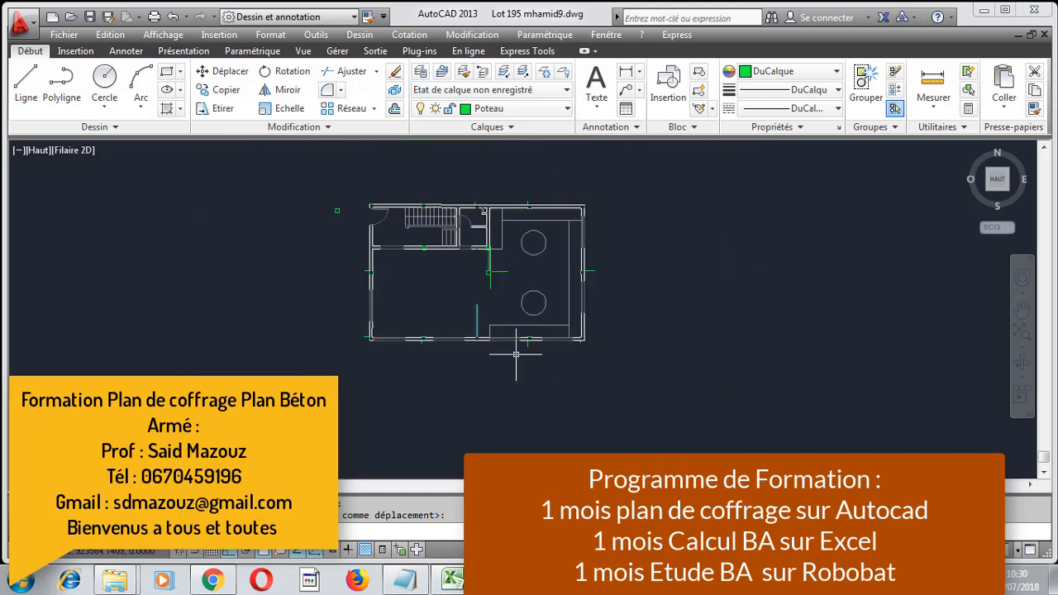
- Freeze the RDC layer and thaw the TERR layer to examine the columns around the terrace plan's stairwell
click(568, 108)
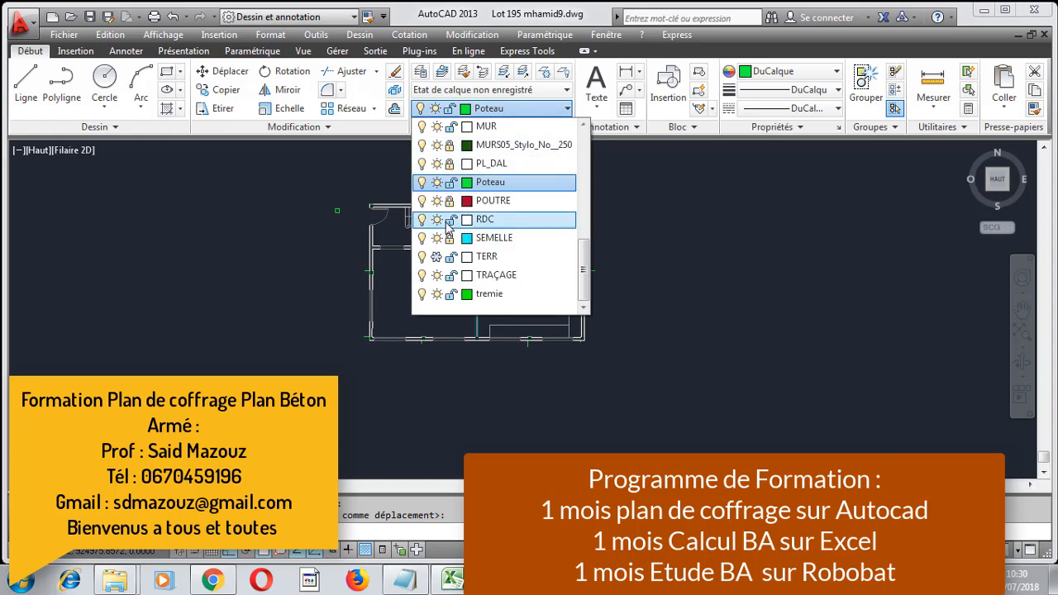
click(440, 221)
click(293, 306)
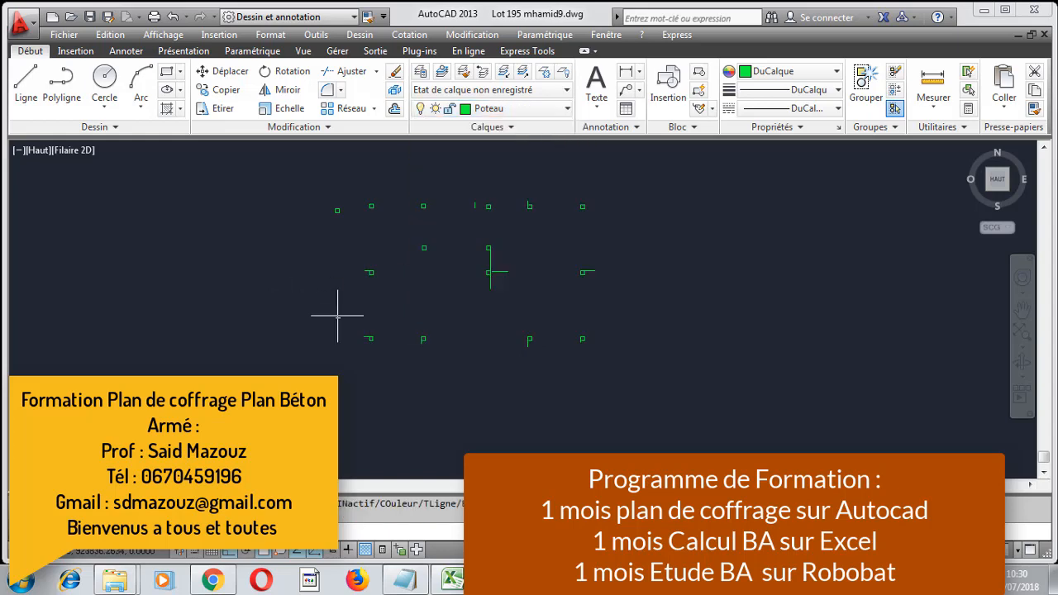
click(529, 109)
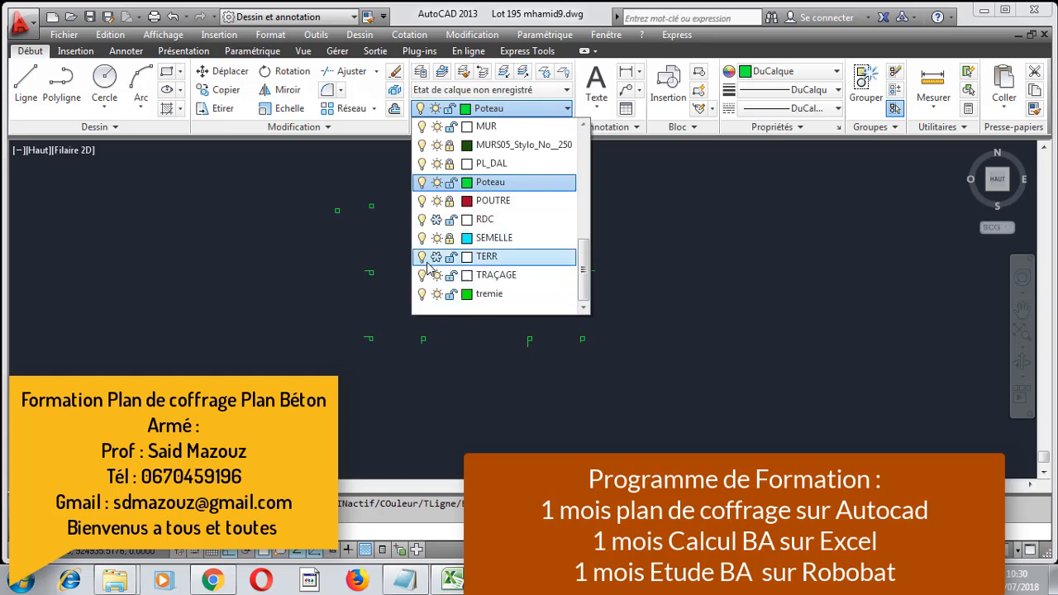
click(436, 257)
click(351, 258)
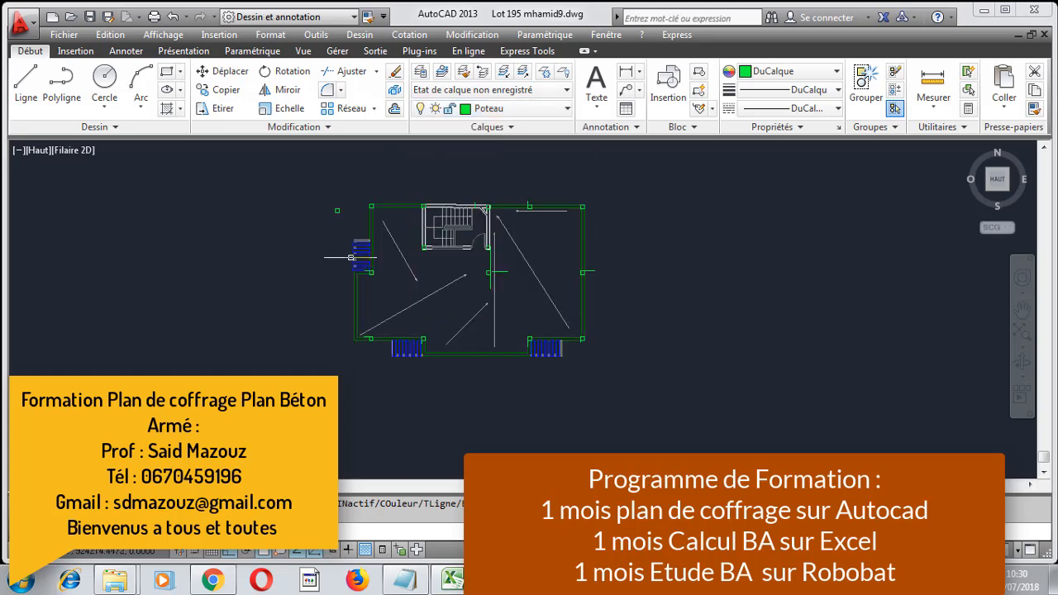
scroll(489, 233, up, 4)
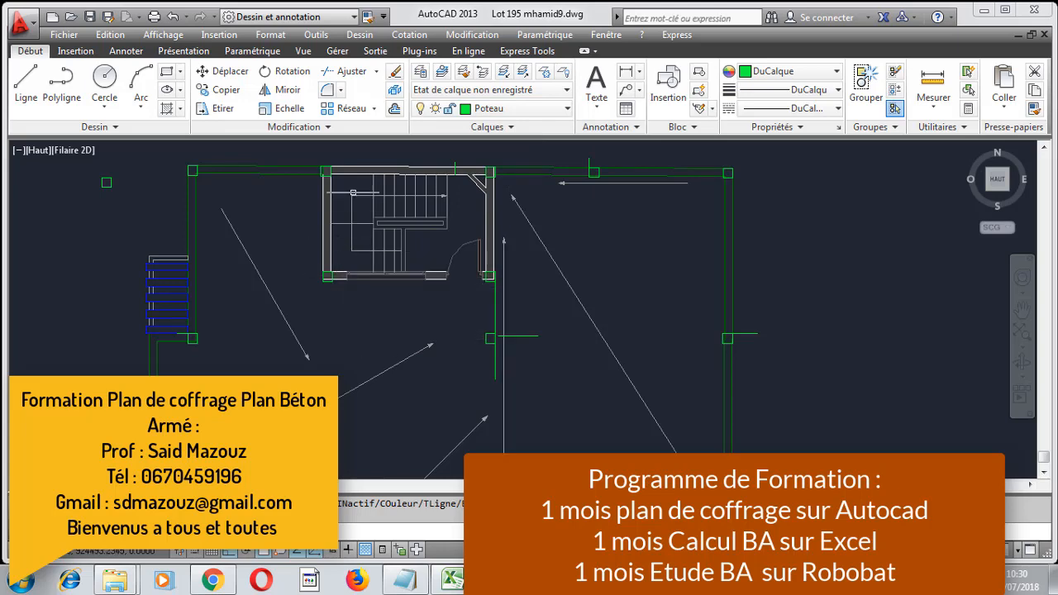
- Hide the TERR plan and show the 1ETG floor plan again with the columns
click(492, 106)
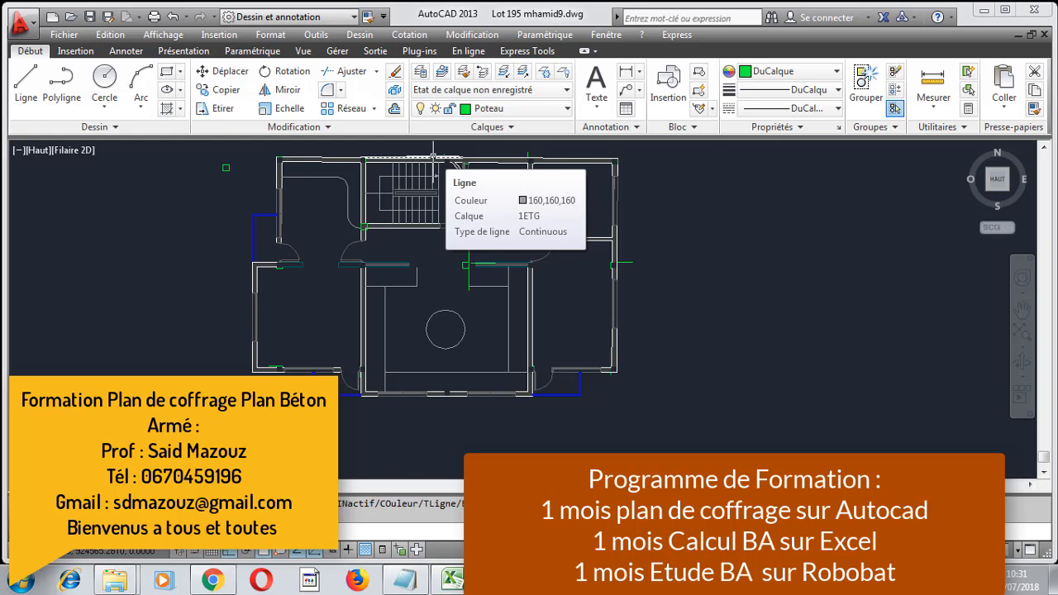
scroll(628, 226, down, 10)
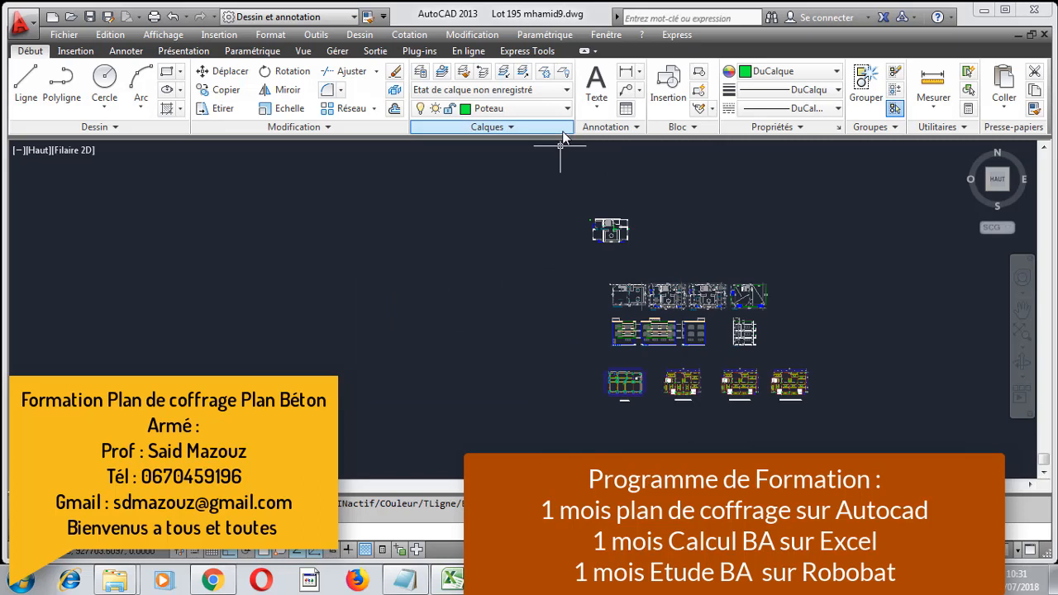
- Draw a closed, stepped outline with one slanted side using Line in the empty space beside the plans
click(26, 87)
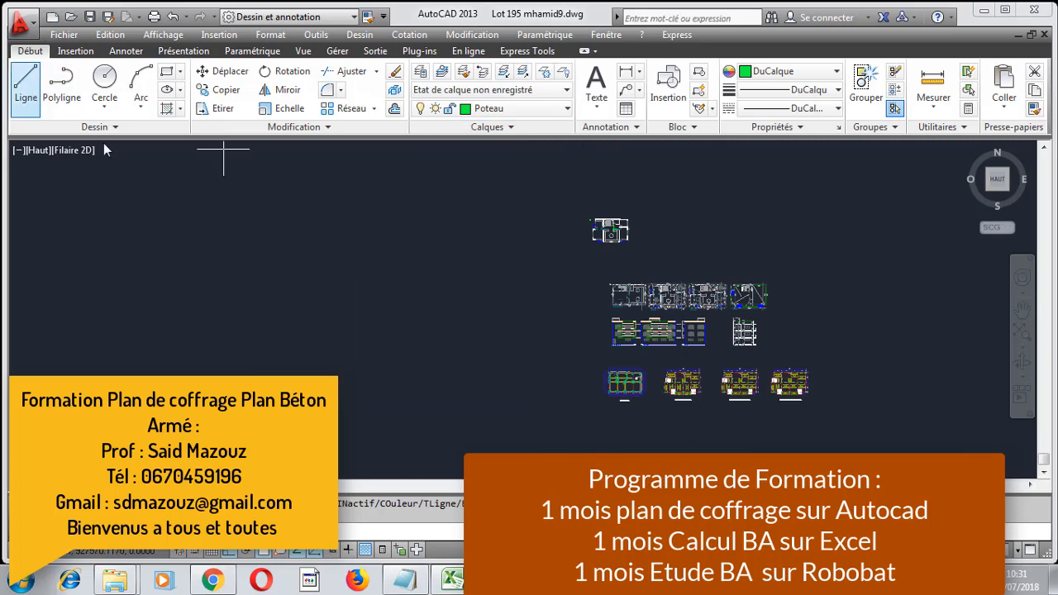
click(87, 221)
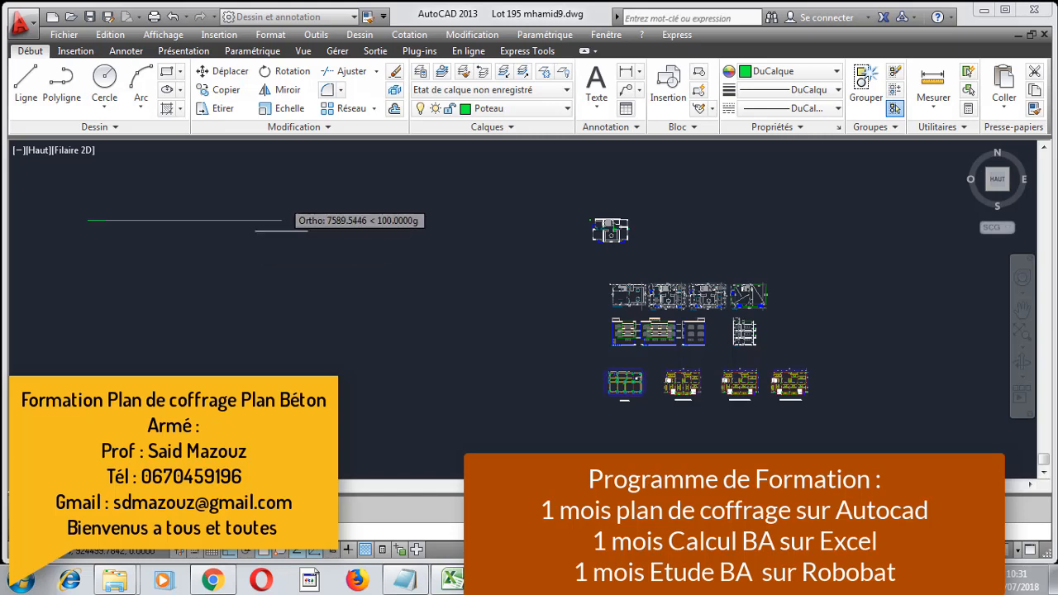
click(232, 215)
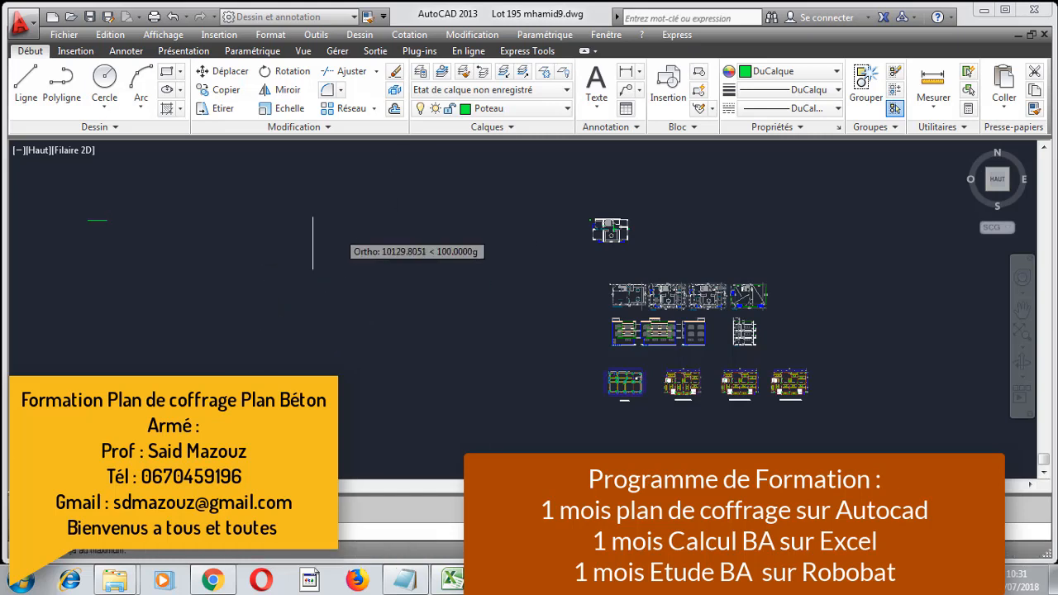
scroll(31, 232, up, 3)
click(322, 253)
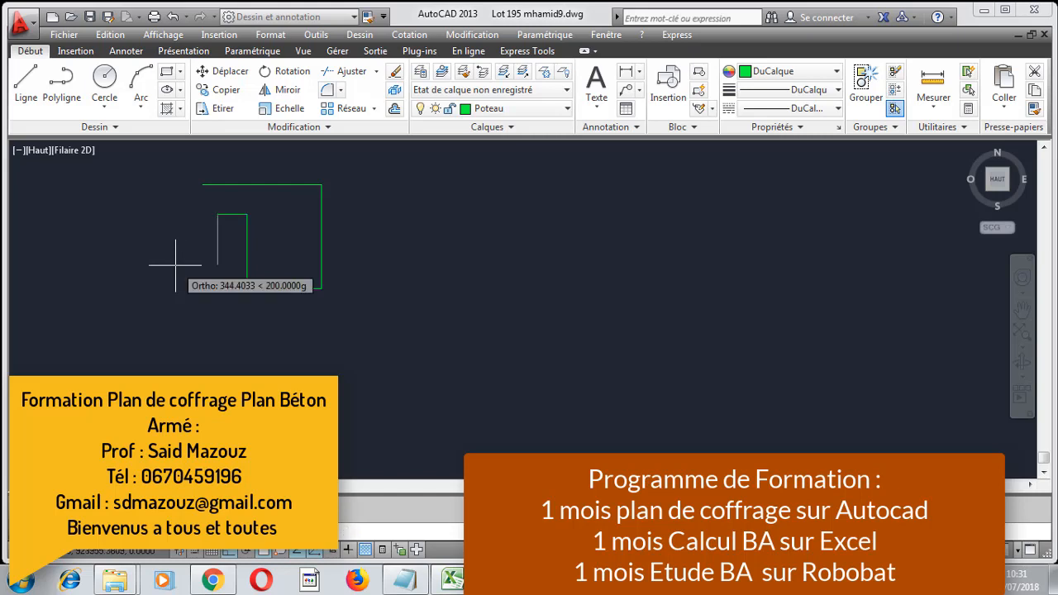
key(c)
key(Return)
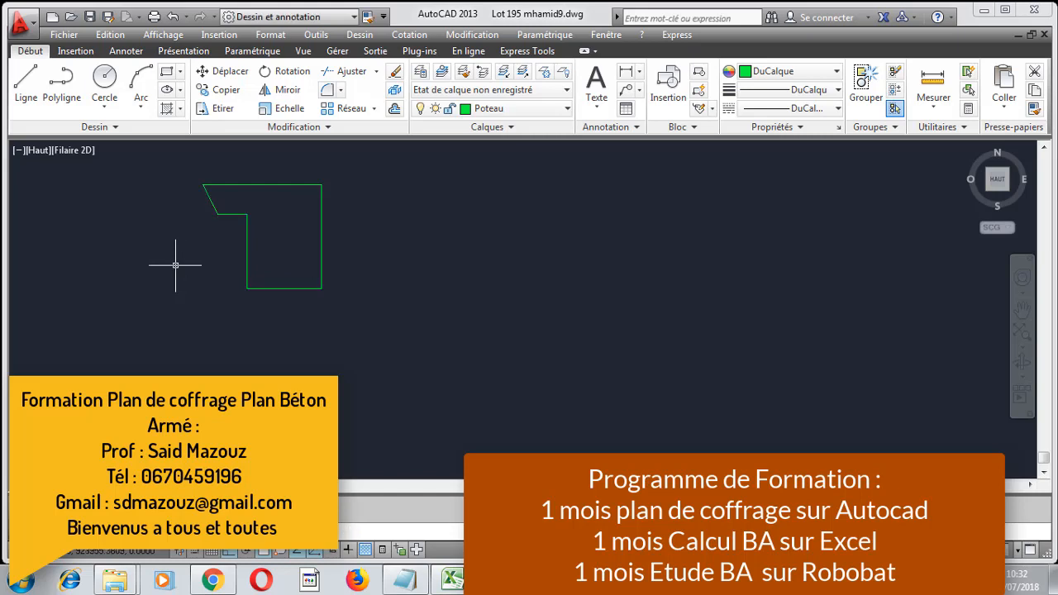
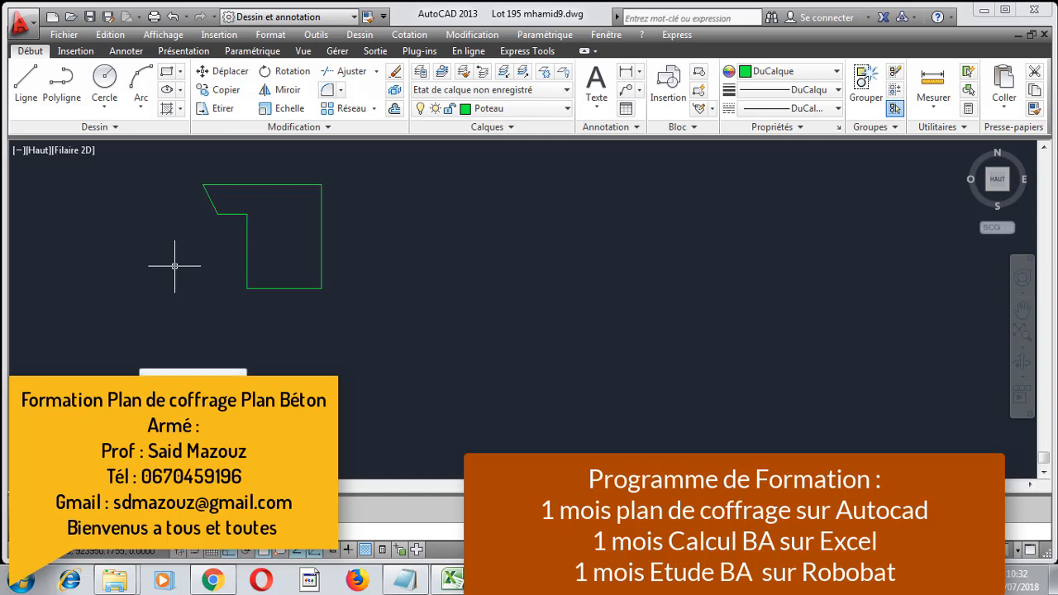
- Scale the whole stepped outline by a factor of 0.01 from its lower-left corner
key(Return)
click(247, 249)
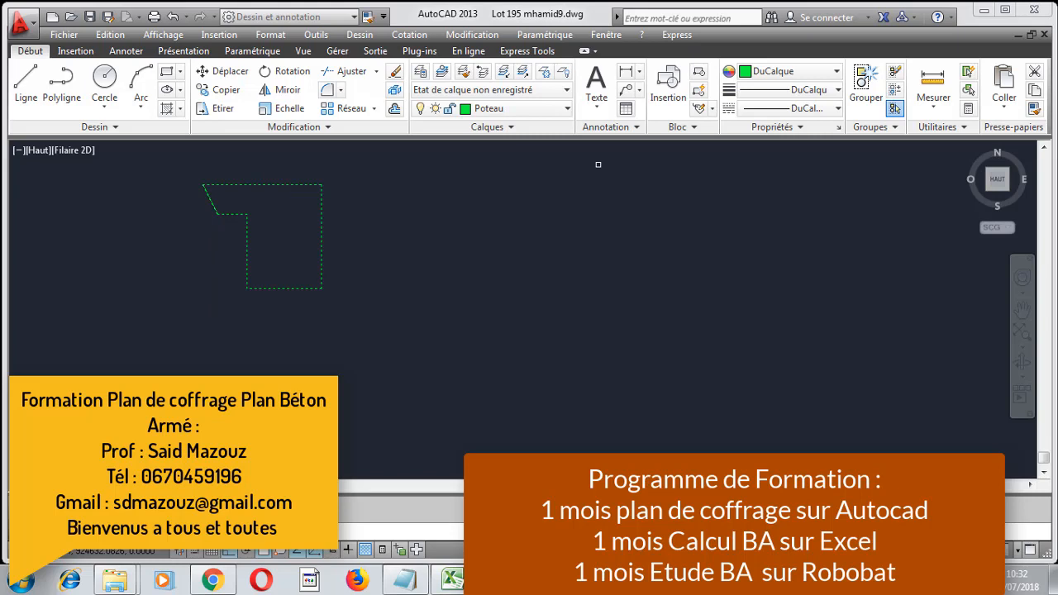
key(Return)
click(247, 289)
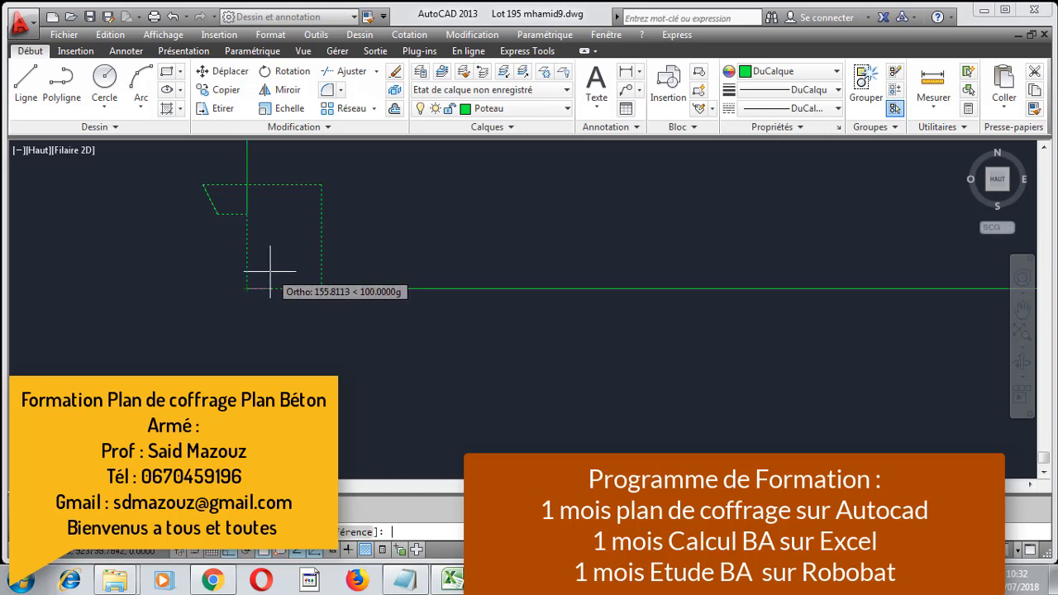
text(0?)
key(BackSpace)
text(.01)
key(Return)
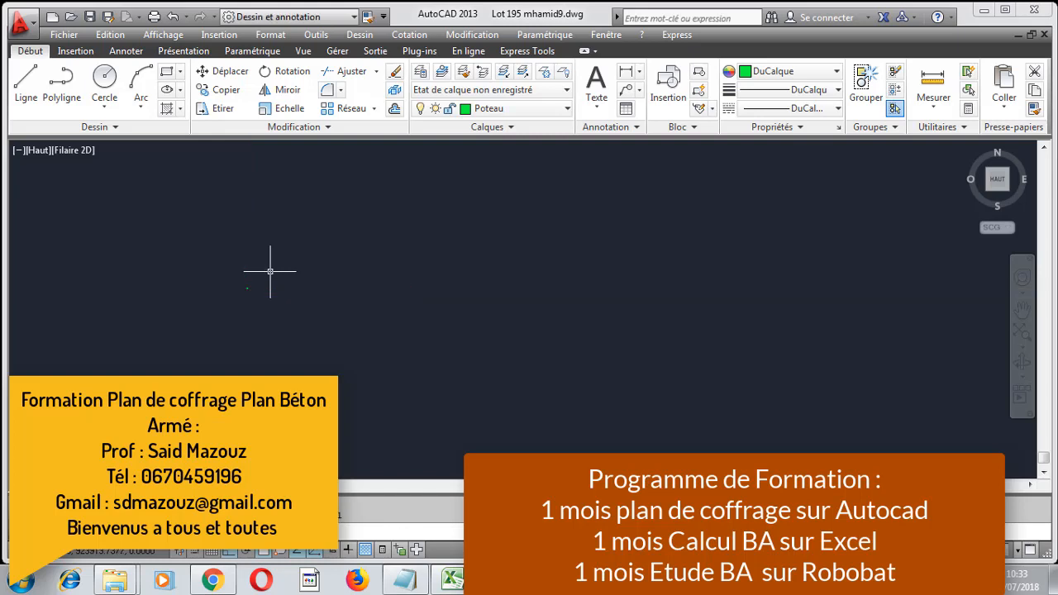
- Add a linear dimension along the scaled outline's top edge, with the dimension line above it
scroll(240, 280, up, 10)
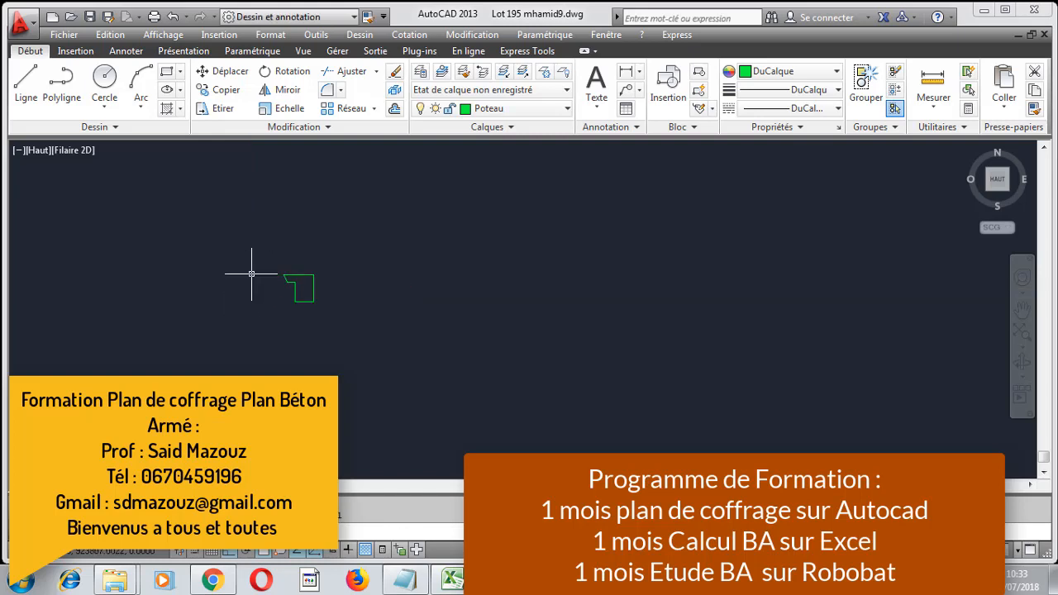
scroll(281, 283, up, 5)
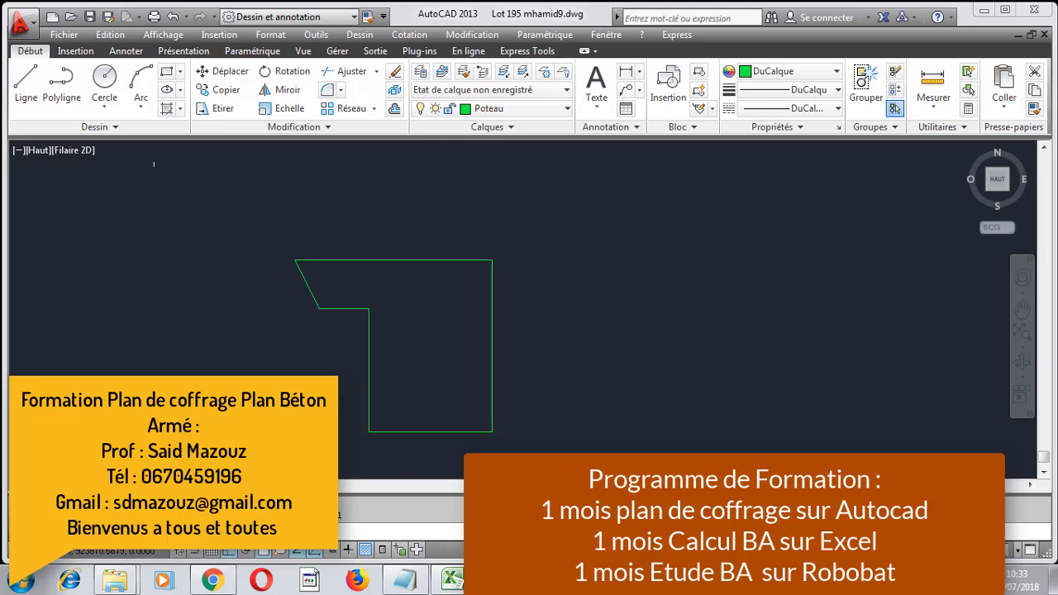
click(75, 51)
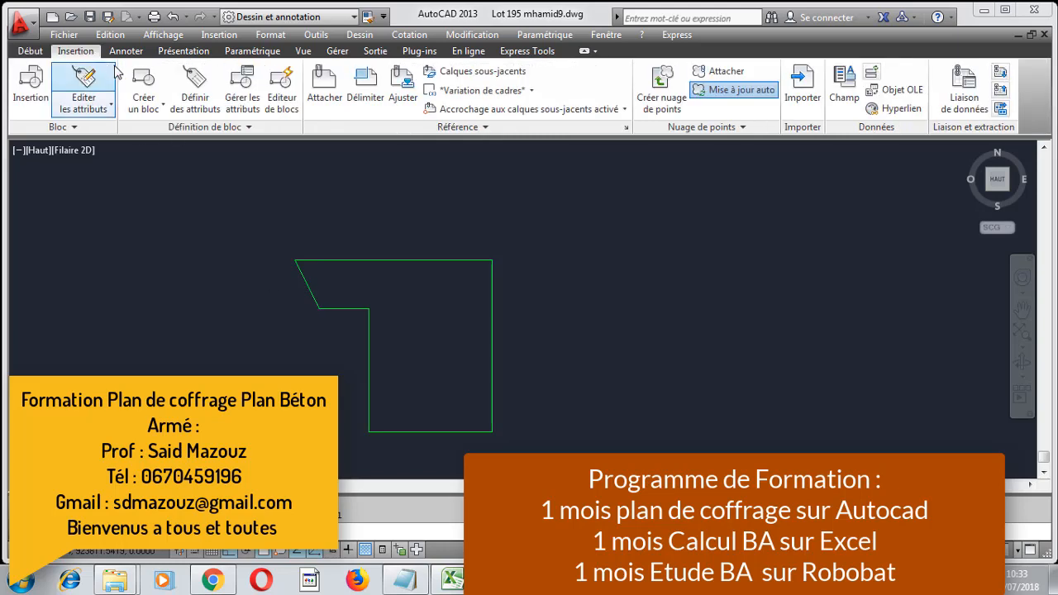
click(126, 52)
click(313, 86)
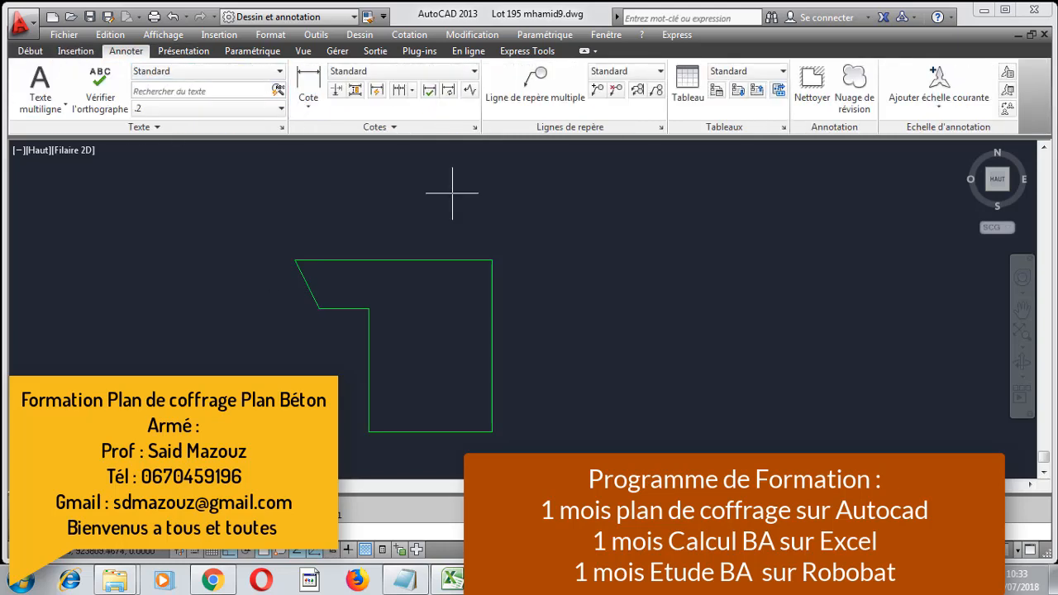
click(492, 259)
click(295, 259)
click(392, 199)
scroll(392, 195, up, 8)
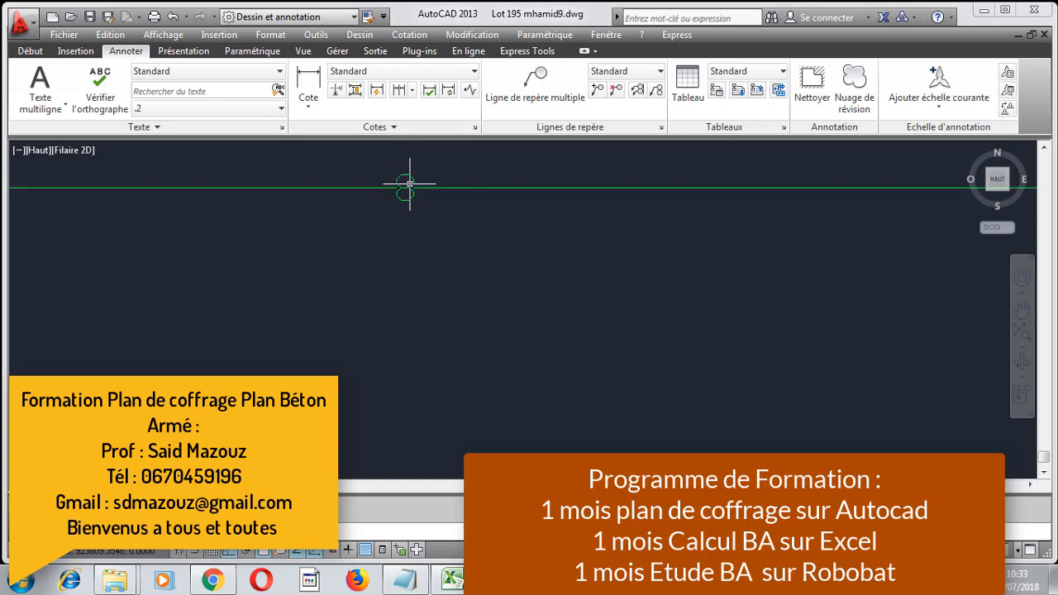
- Add a vertical linear dimension along the outline's right edge, from its upper to its lower corner
scroll(410, 184, down, 8)
key(Return)
click(404, 196)
click(405, 361)
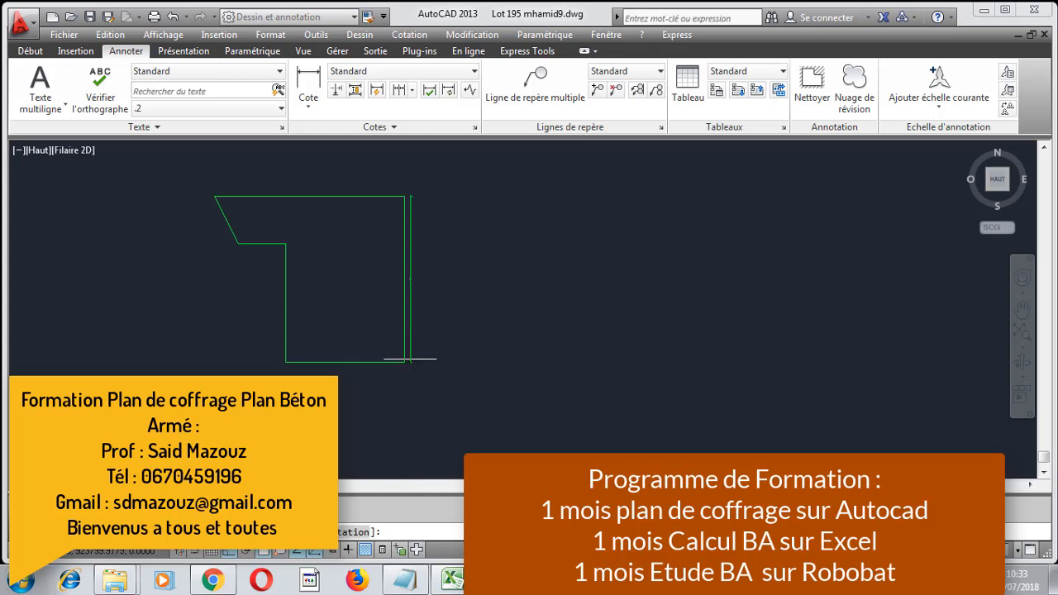
- Delete the vertical dimension along the scaled outline's right edge
scroll(477, 350, up, 5)
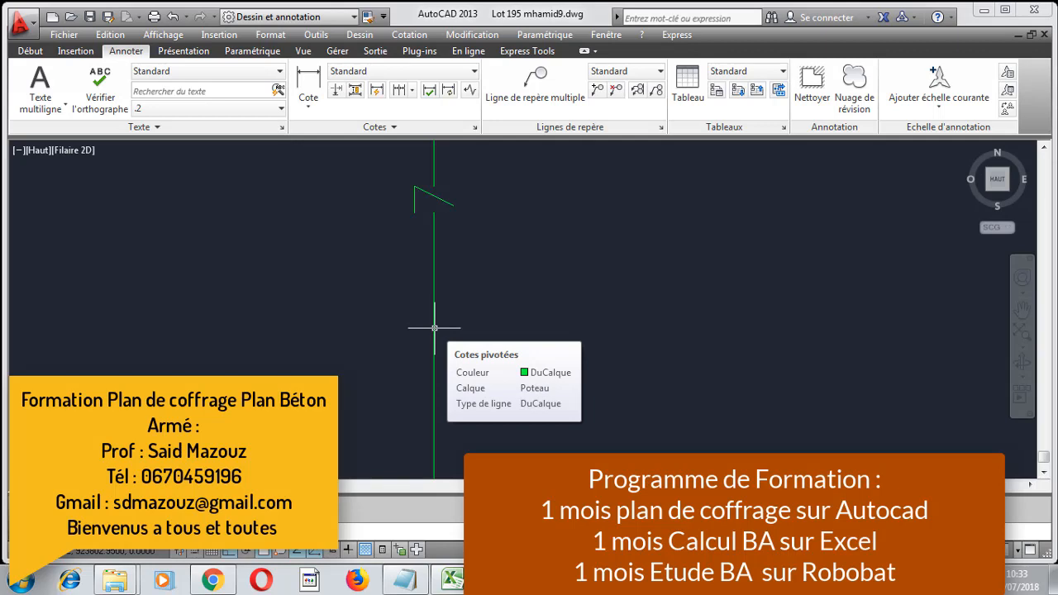
scroll(433, 269, down, 3)
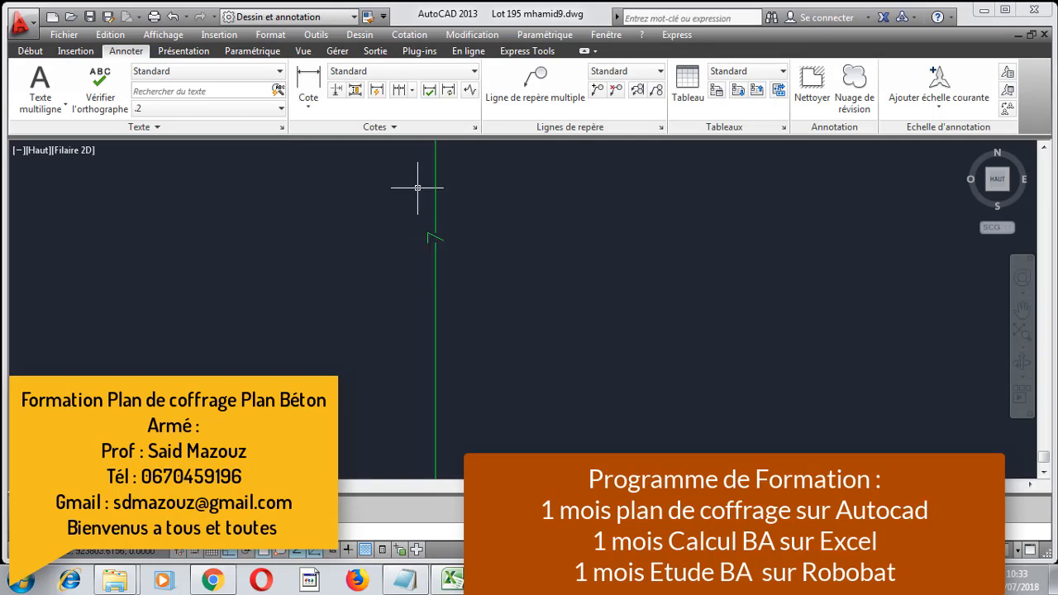
click(475, 128)
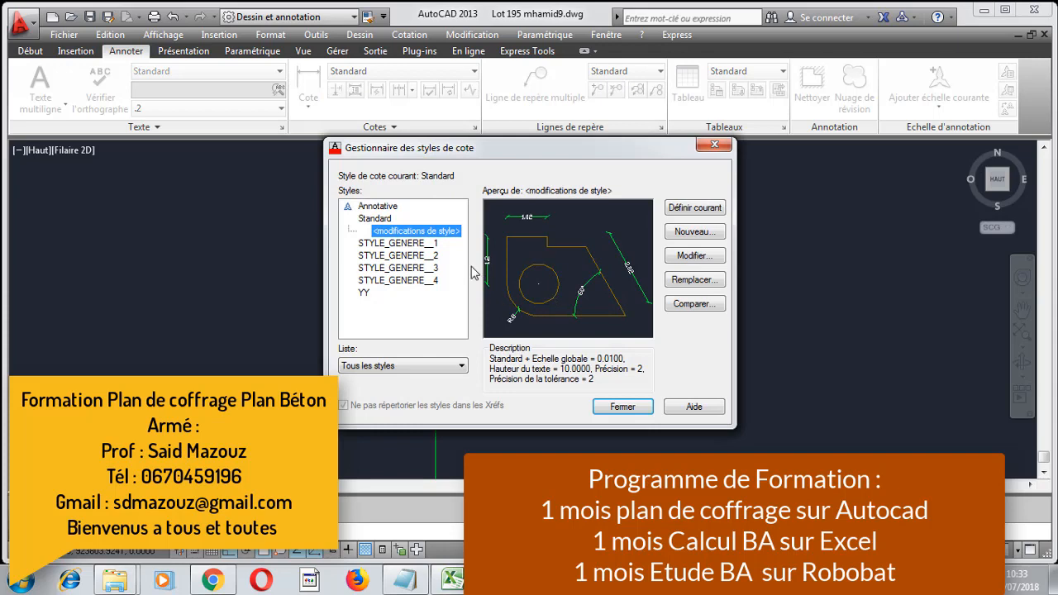
click(623, 406)
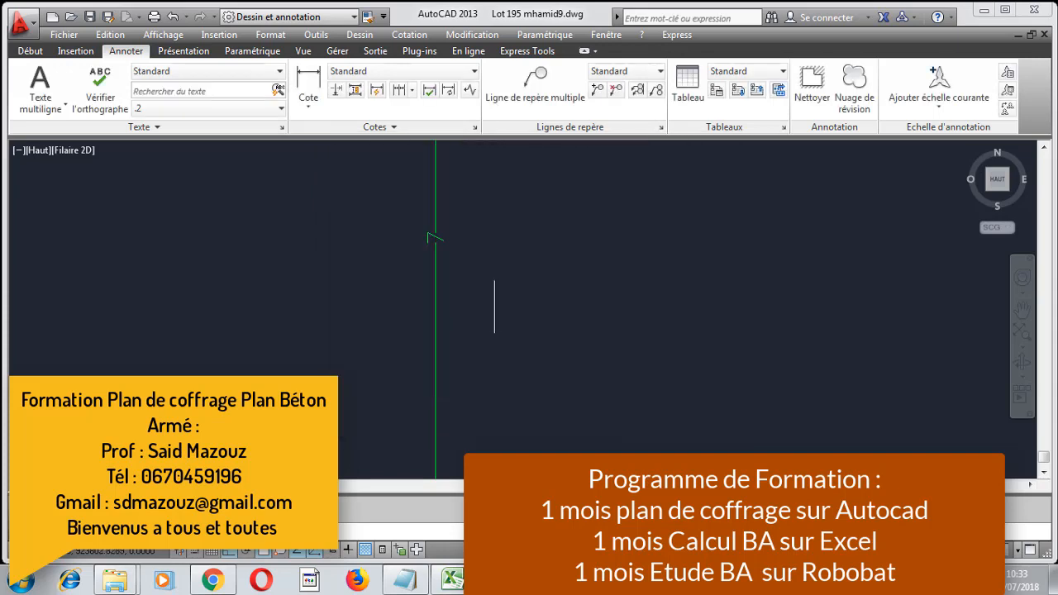
click(436, 332)
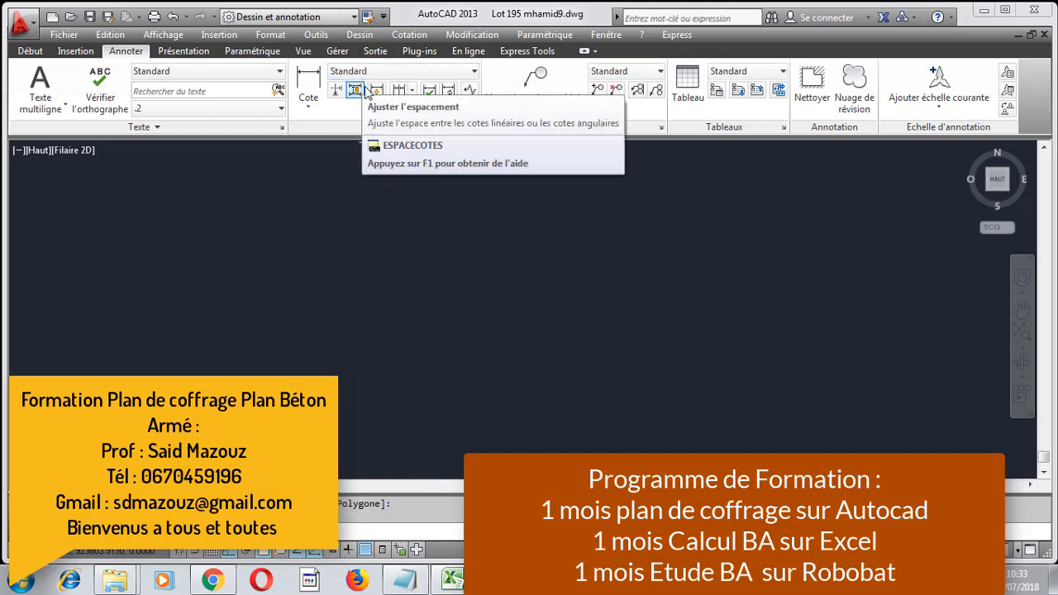
key(Delete)
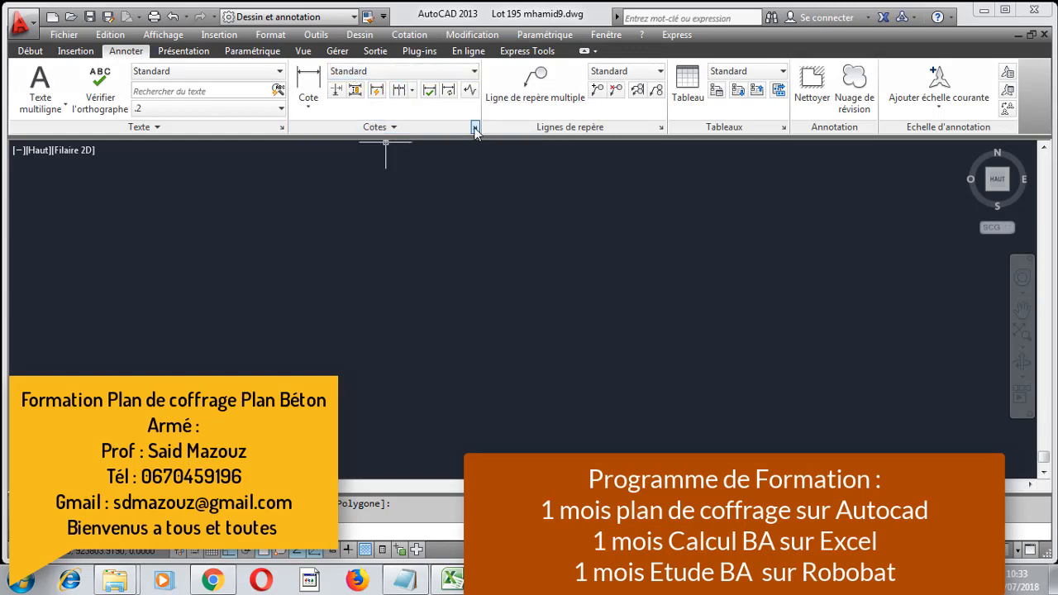
- Set the overall dimension scale of the Standard dimension style to 1.2
click(475, 126)
click(376, 218)
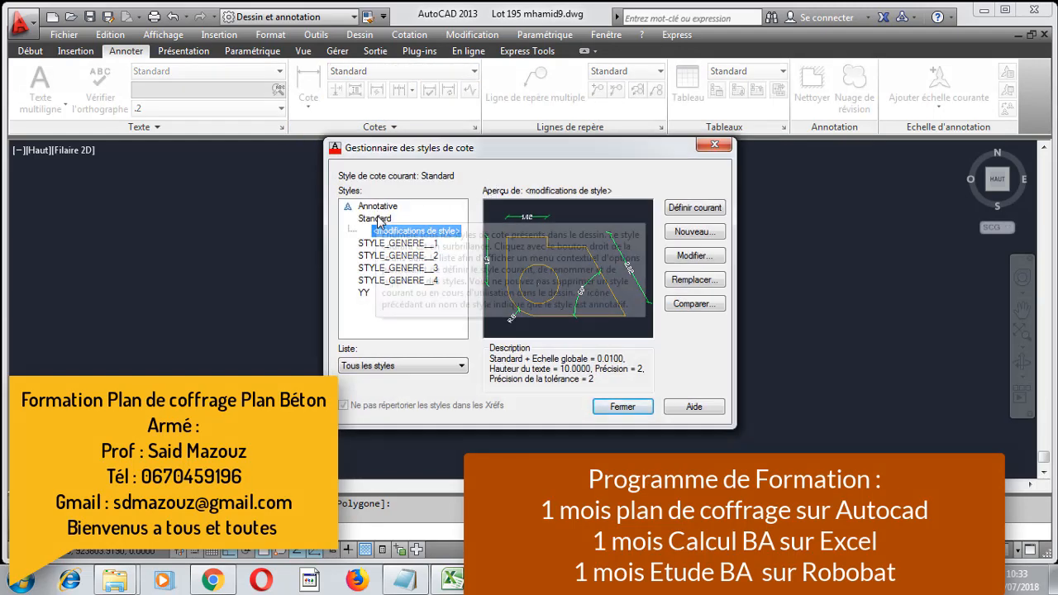
click(693, 255)
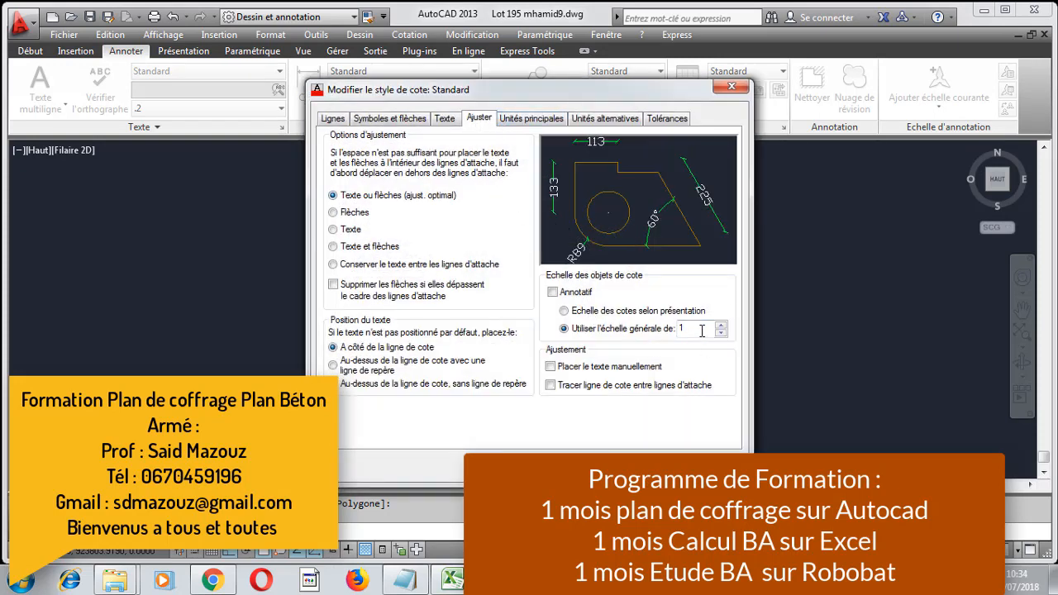
drag(701, 329, 642, 337)
text(1.2)
- Set the linear dimension precision of the Standard style to 0.00 and apply the style changes
click(534, 119)
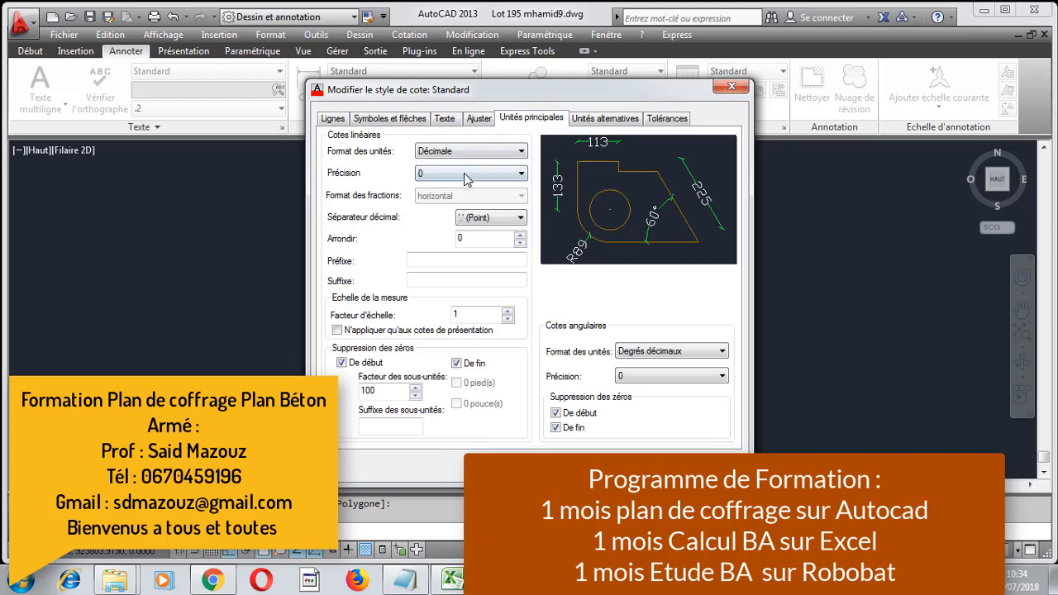
click(464, 173)
click(458, 207)
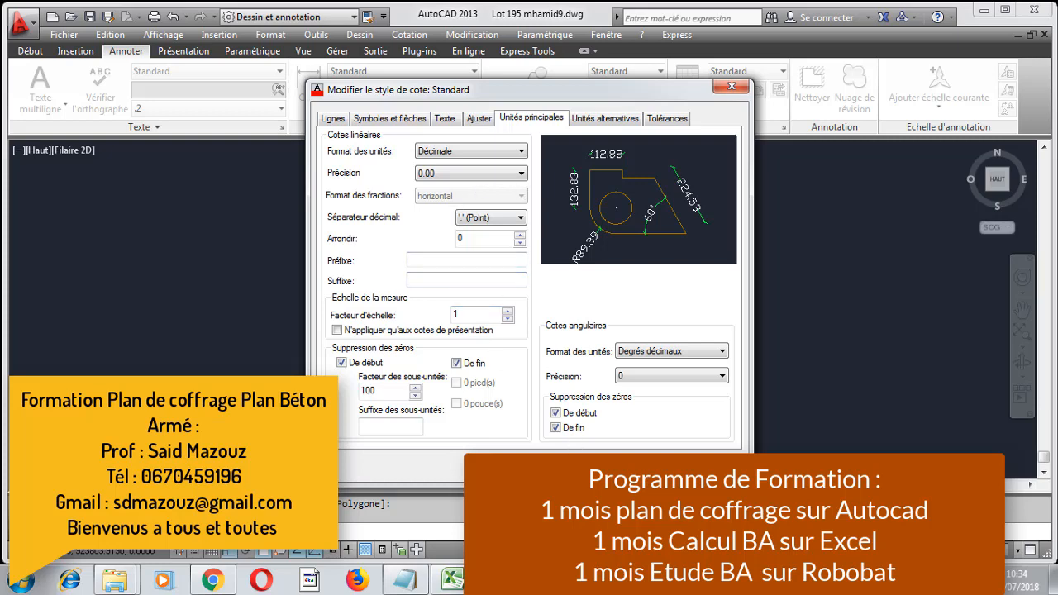
click(572, 463)
click(617, 409)
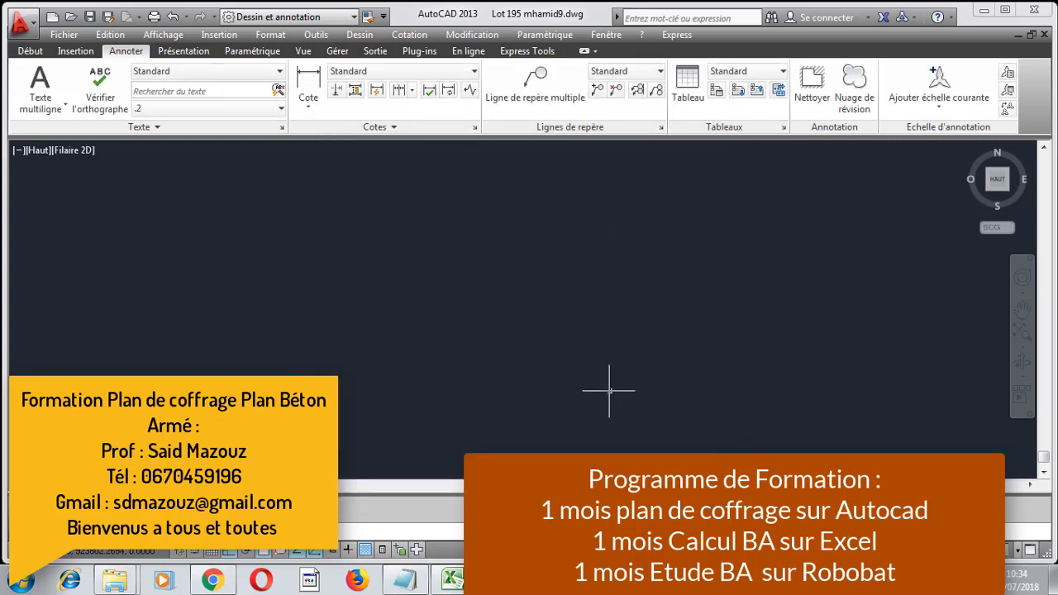
- Examine the text and end ticks of the dimension above the outline's top edge
scroll(291, 191, up, 4)
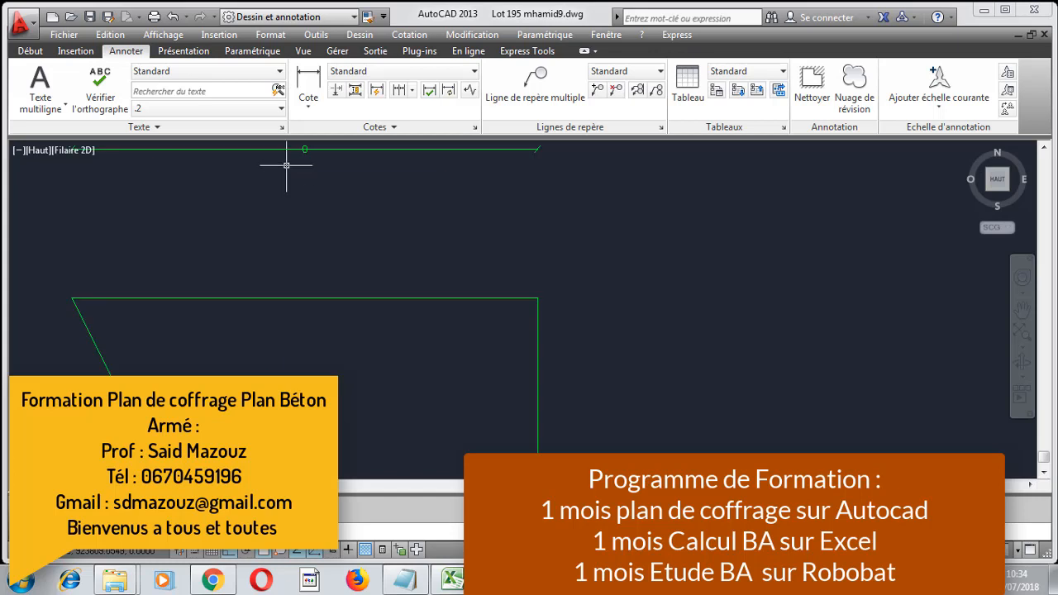
scroll(304, 178, down, 3)
scroll(302, 190, up, 2)
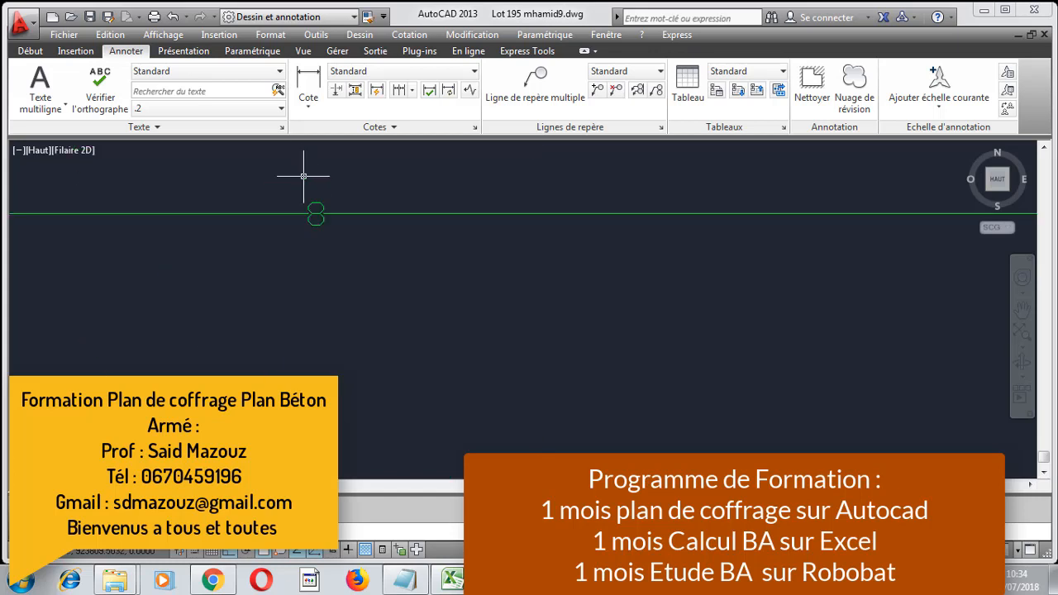
scroll(302, 179, down, 4)
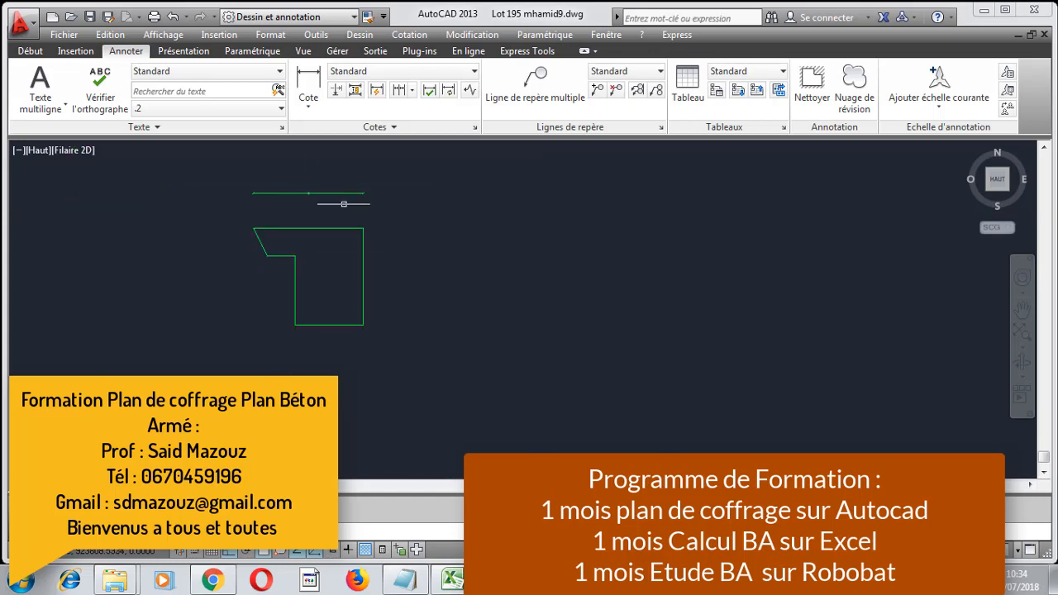
scroll(364, 248, up, 3)
scroll(430, 273, down, 3)
scroll(315, 203, up, 2)
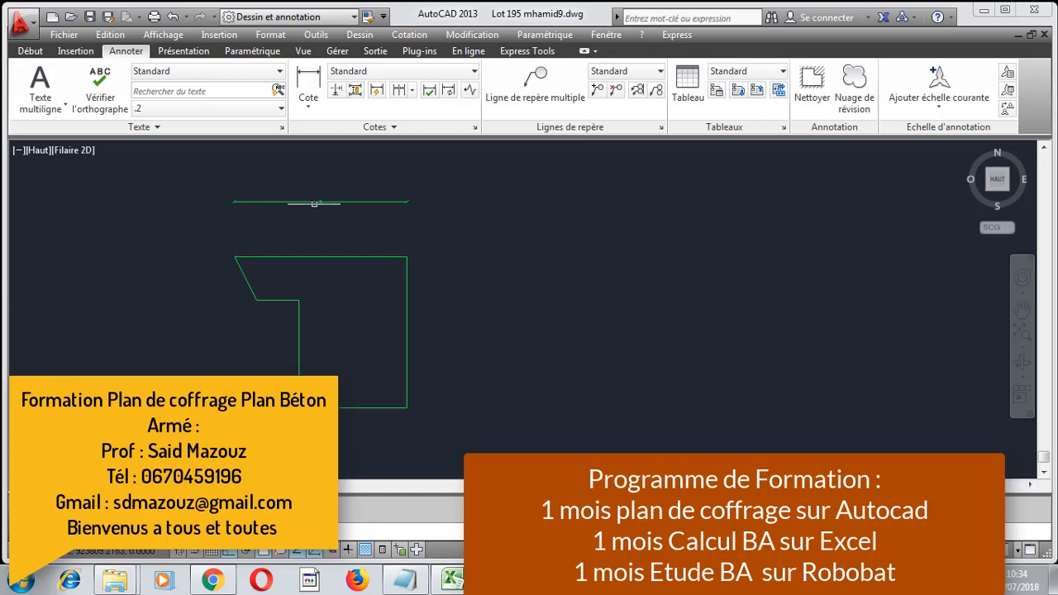
click(323, 201)
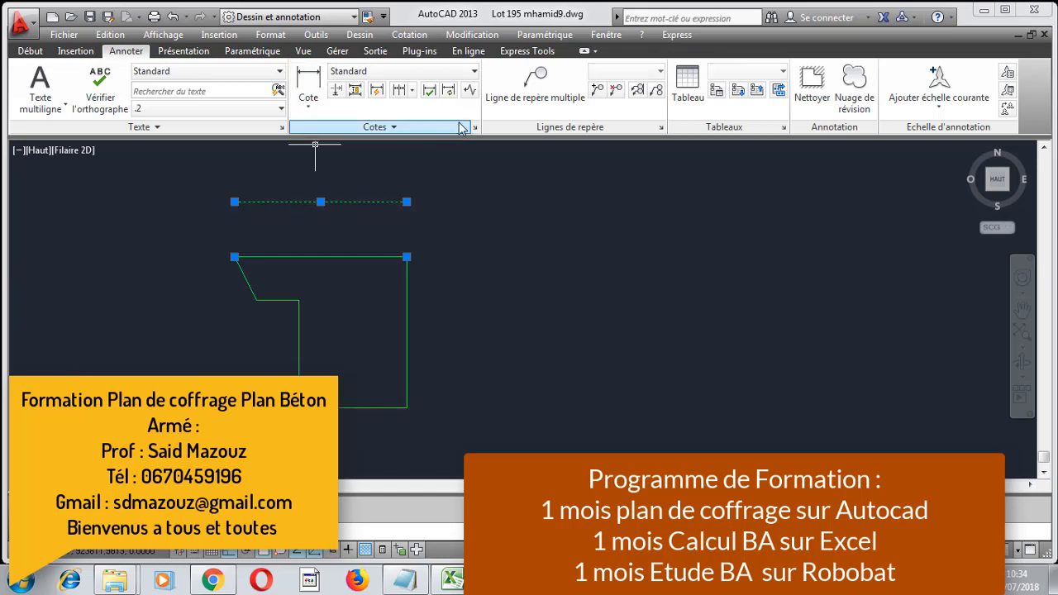
key(Escape)
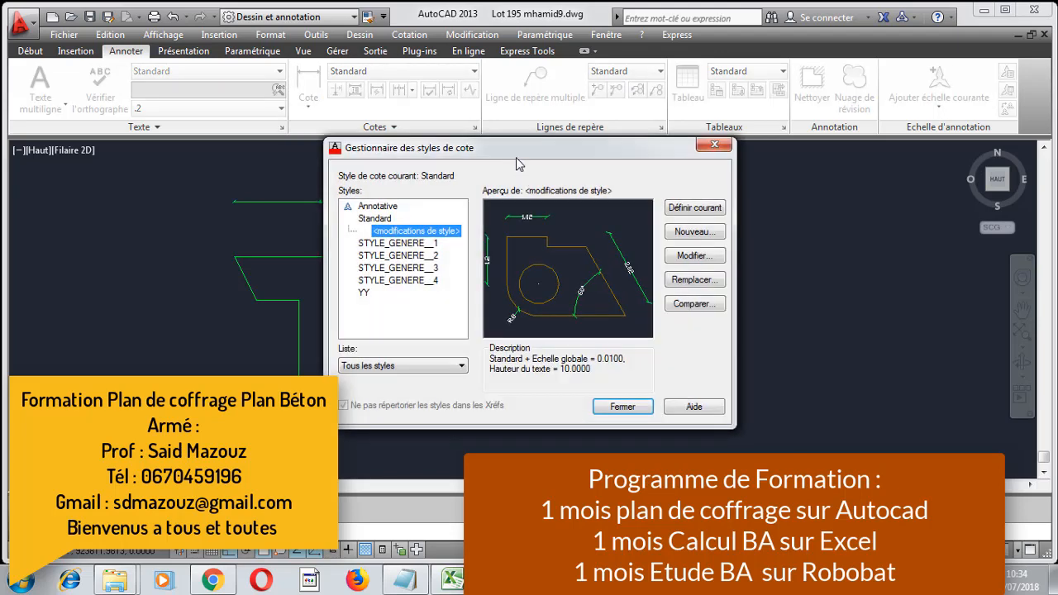
- Review the primary units settings of the base Standard dimension style
drag(518, 159, 650, 164)
click(518, 227)
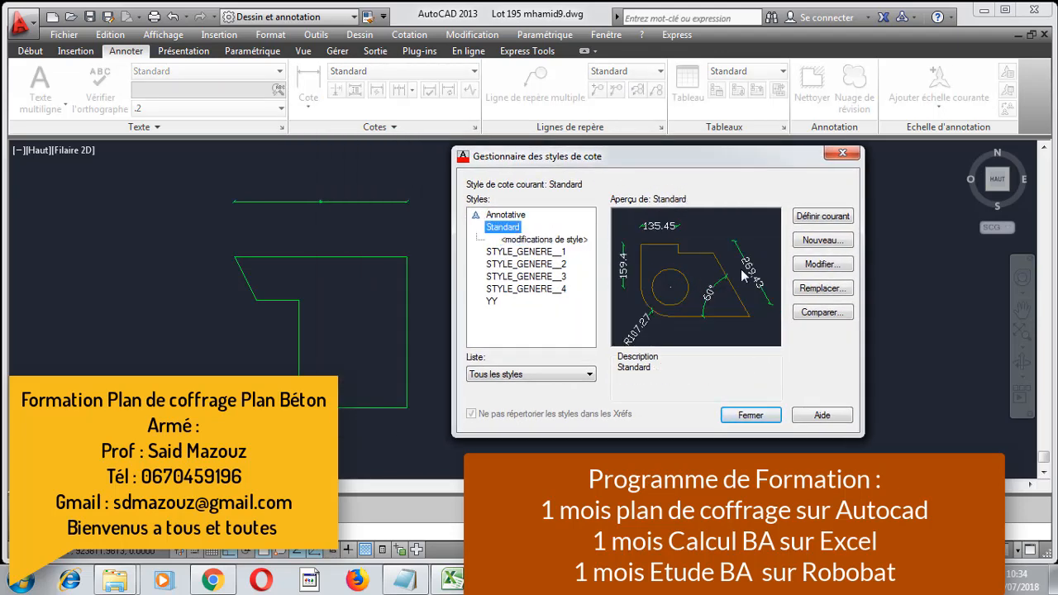
click(821, 264)
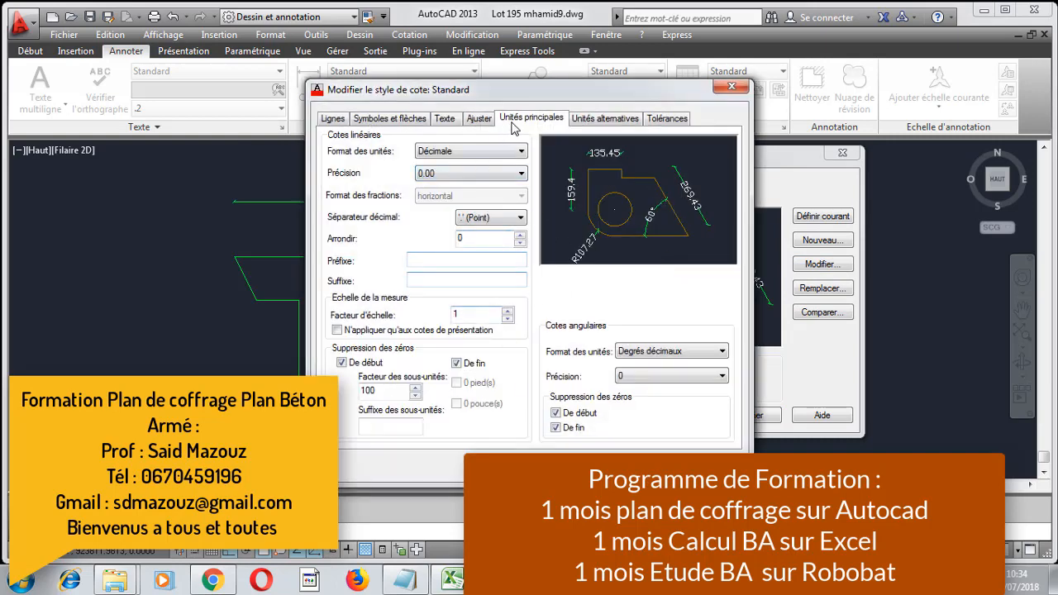
click(533, 466)
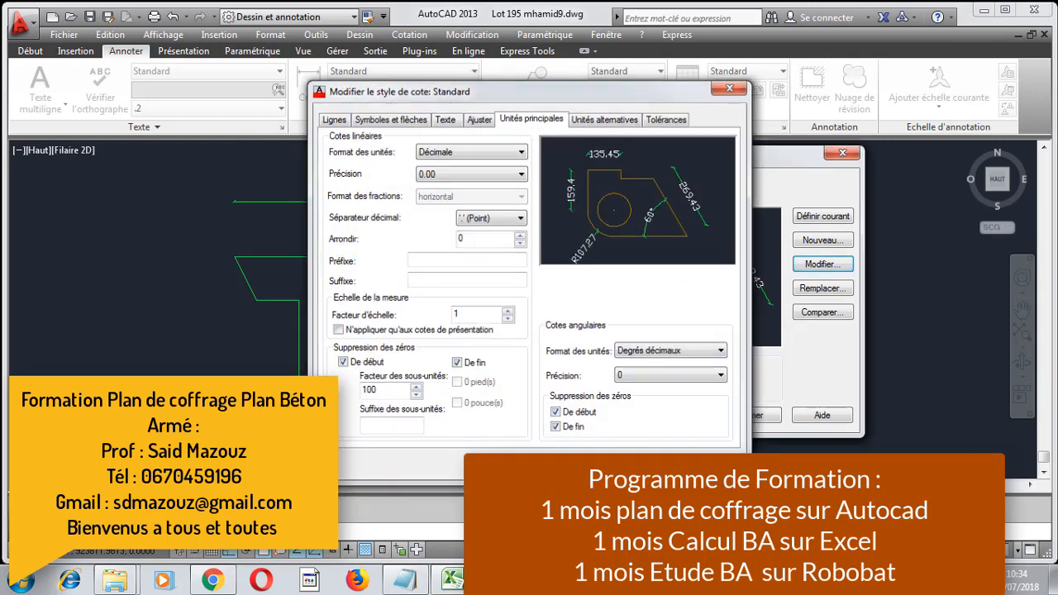
click(749, 416)
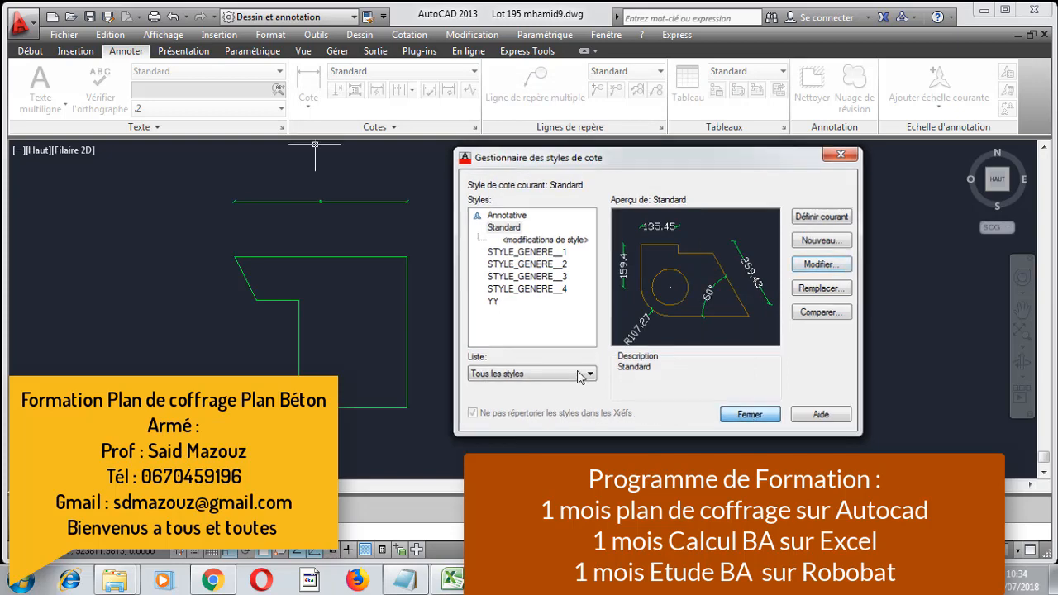
- Examine the primary units of the Standard style override, including rounding, angular precision and decimal separator
scroll(315, 195, up, 6)
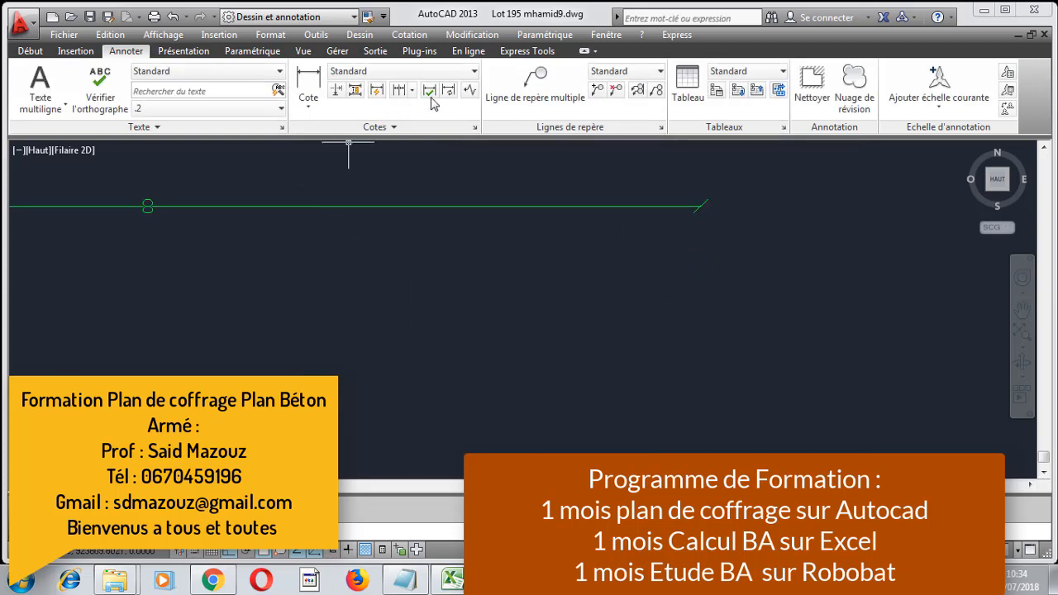
click(475, 128)
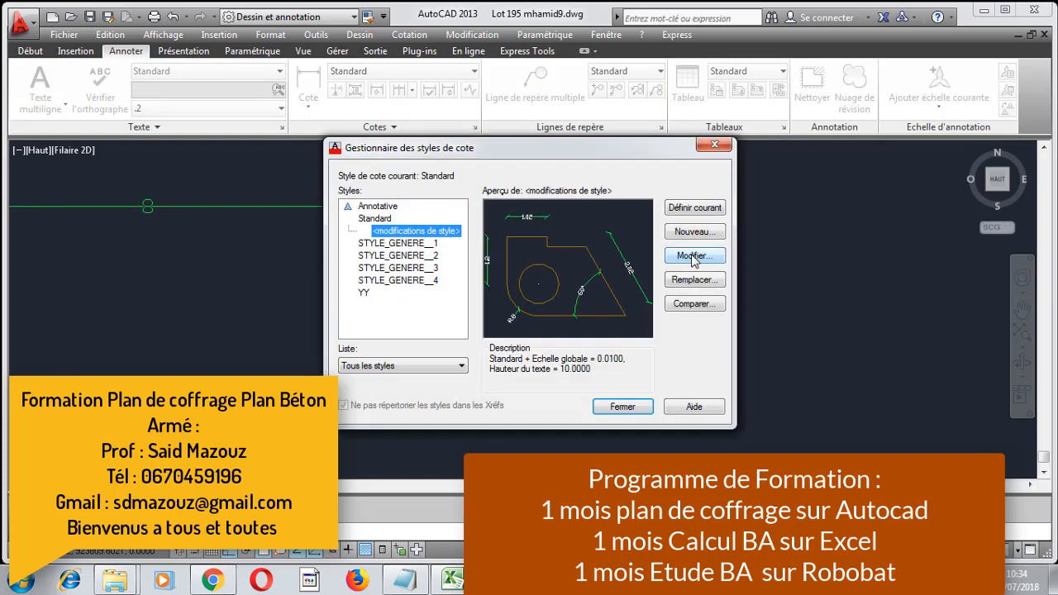
click(693, 257)
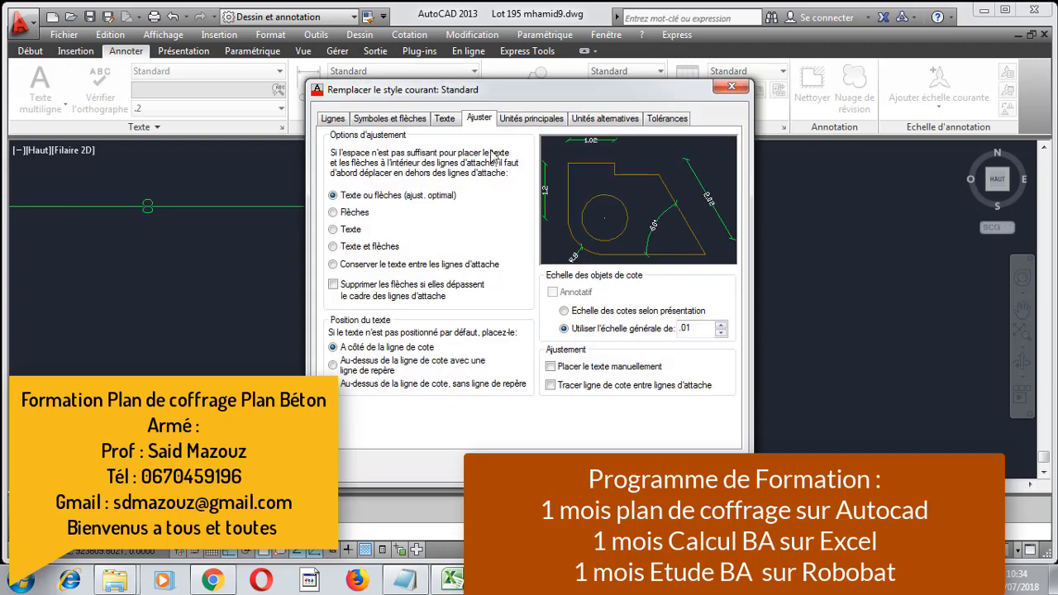
click(516, 122)
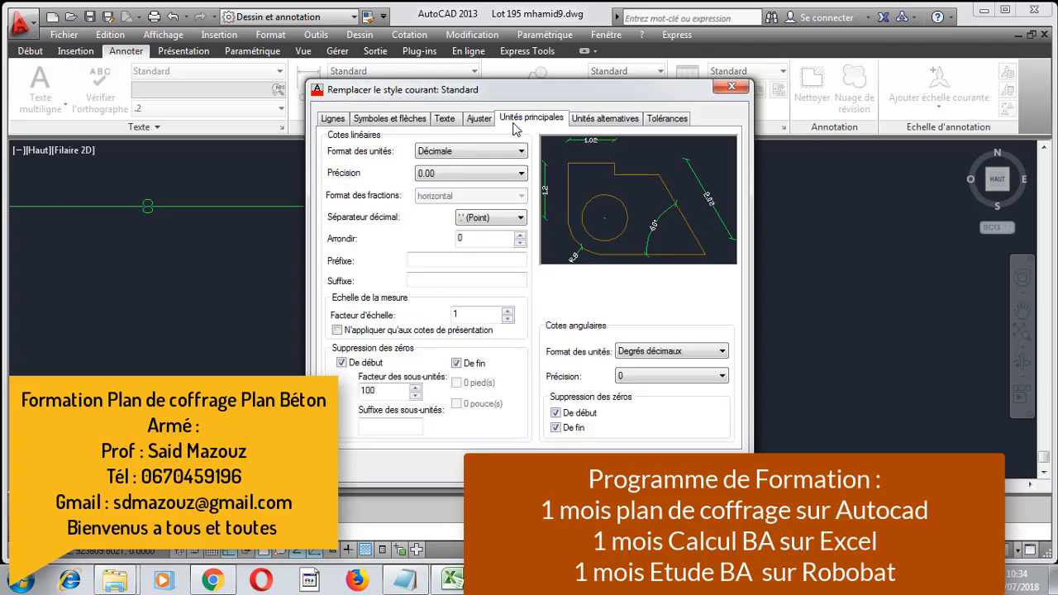
click(521, 237)
click(522, 243)
click(644, 377)
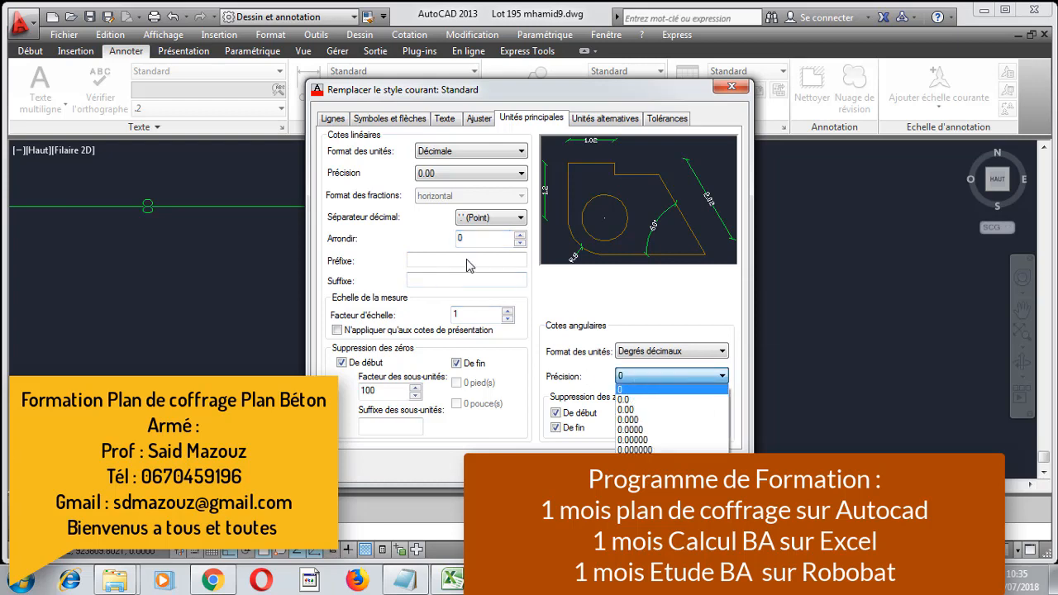
click(530, 279)
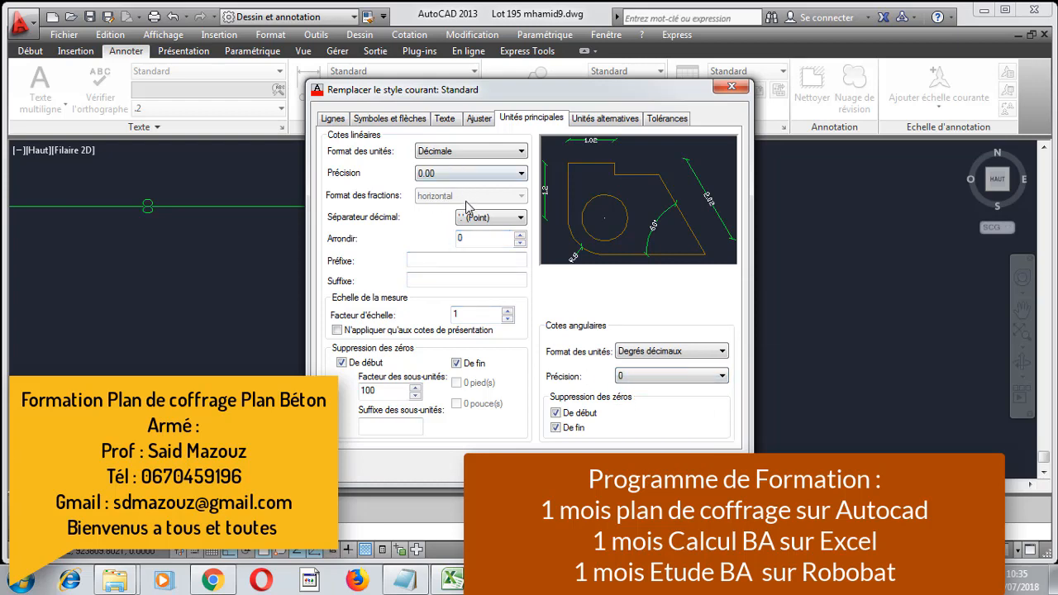
click(477, 218)
click(477, 219)
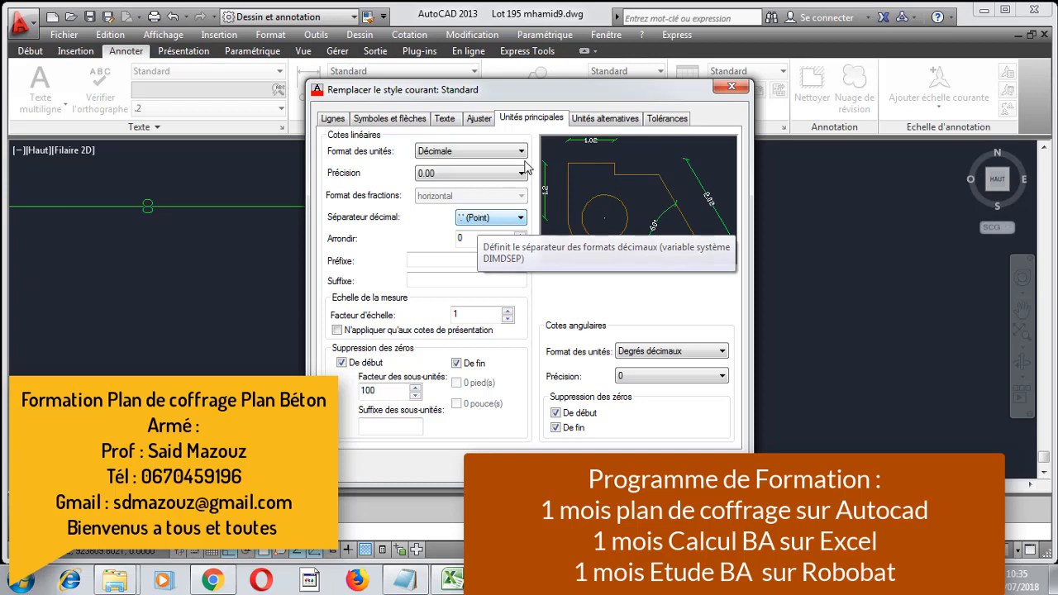
- Turn on the display of alternate units in the Standard style override
click(577, 119)
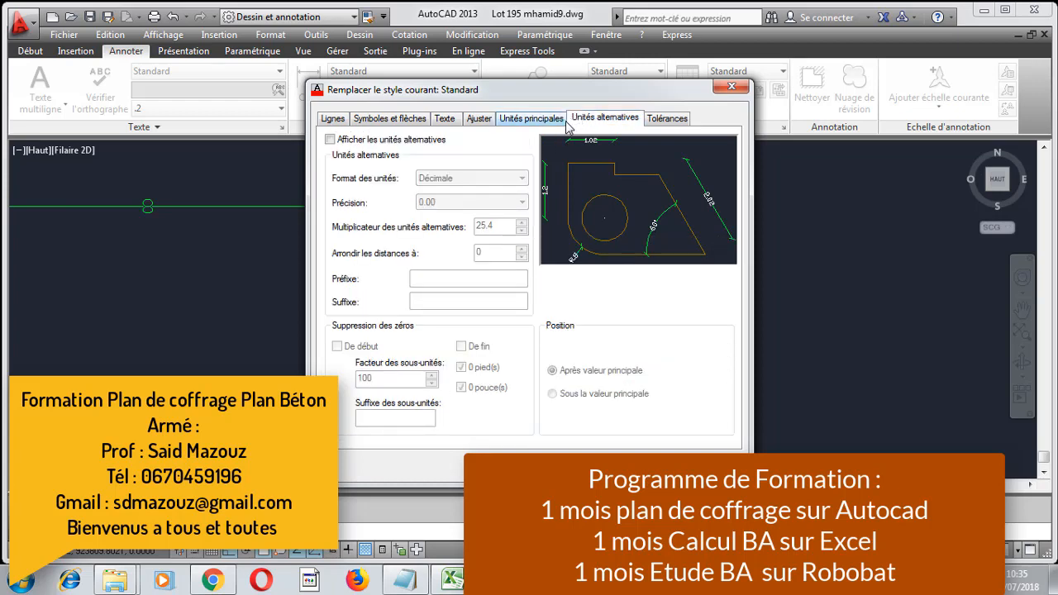
click(330, 140)
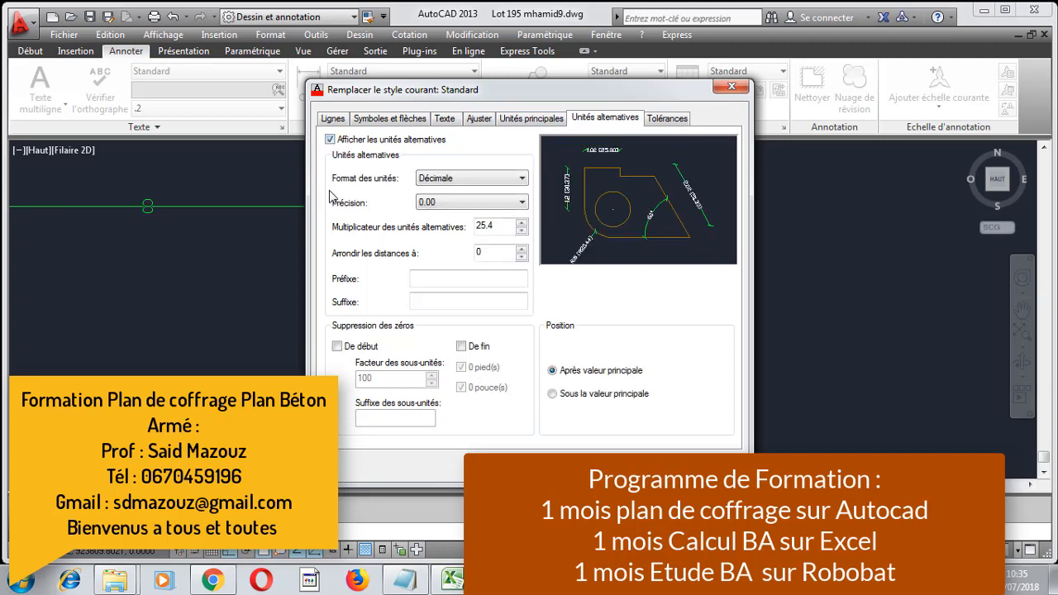
key(Return)
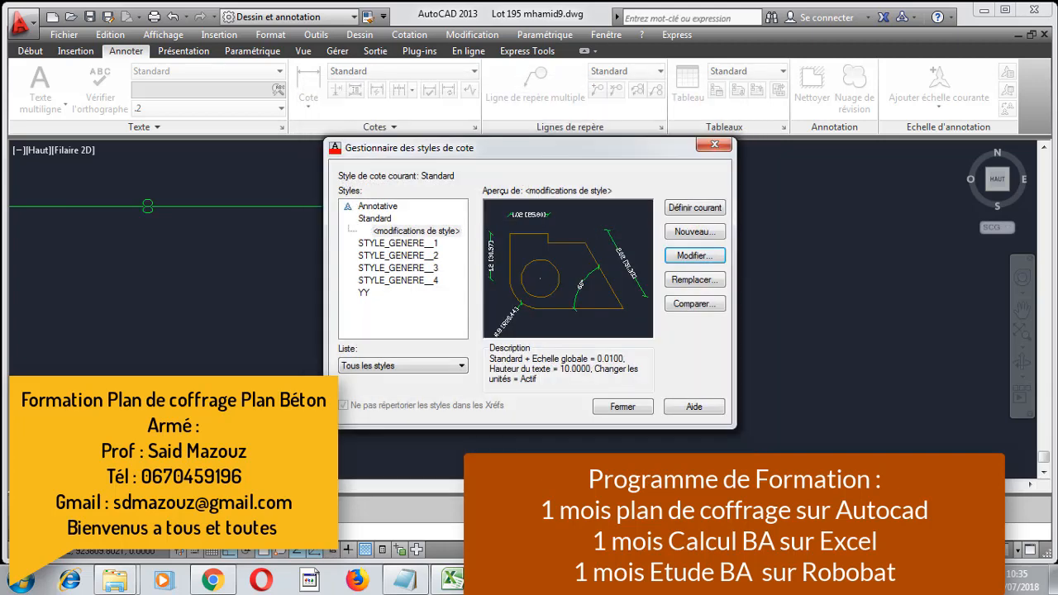
click(612, 406)
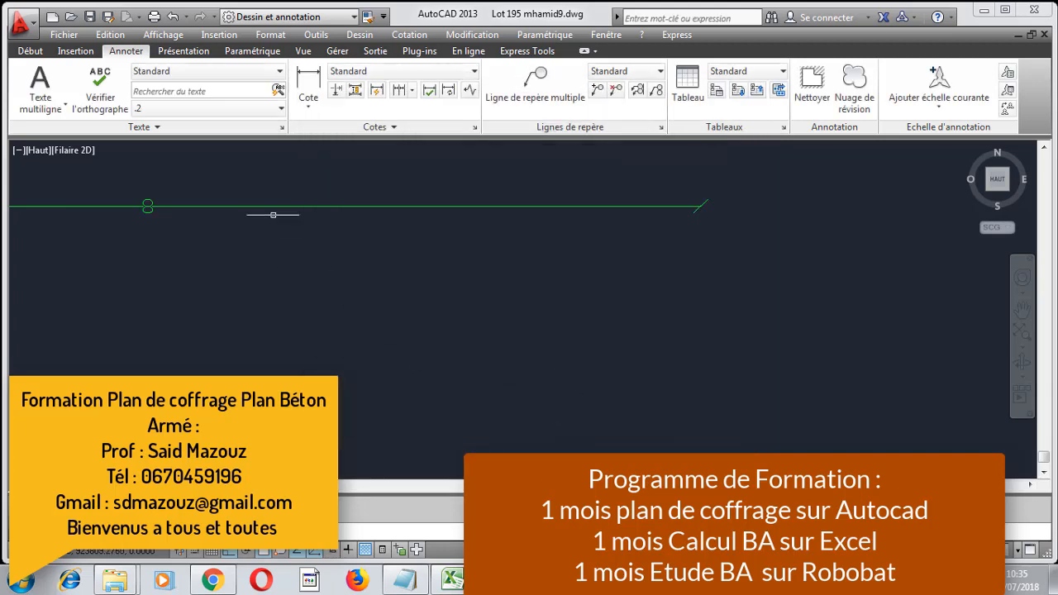
- Review the primary units settings of the Standard dimension style used by the dimension above the outline
click(277, 205)
click(275, 206)
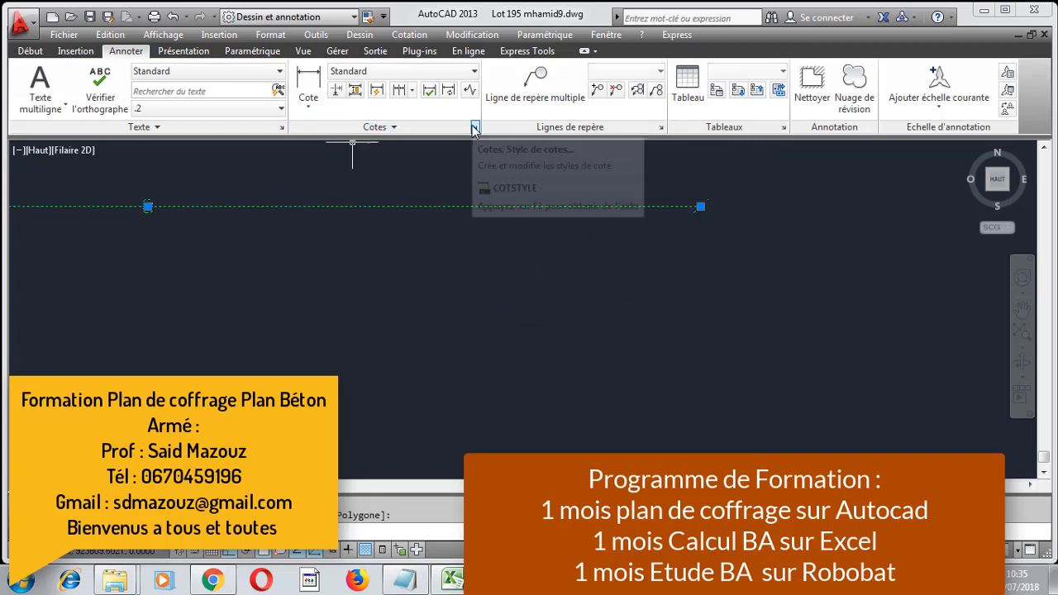
key(Escape)
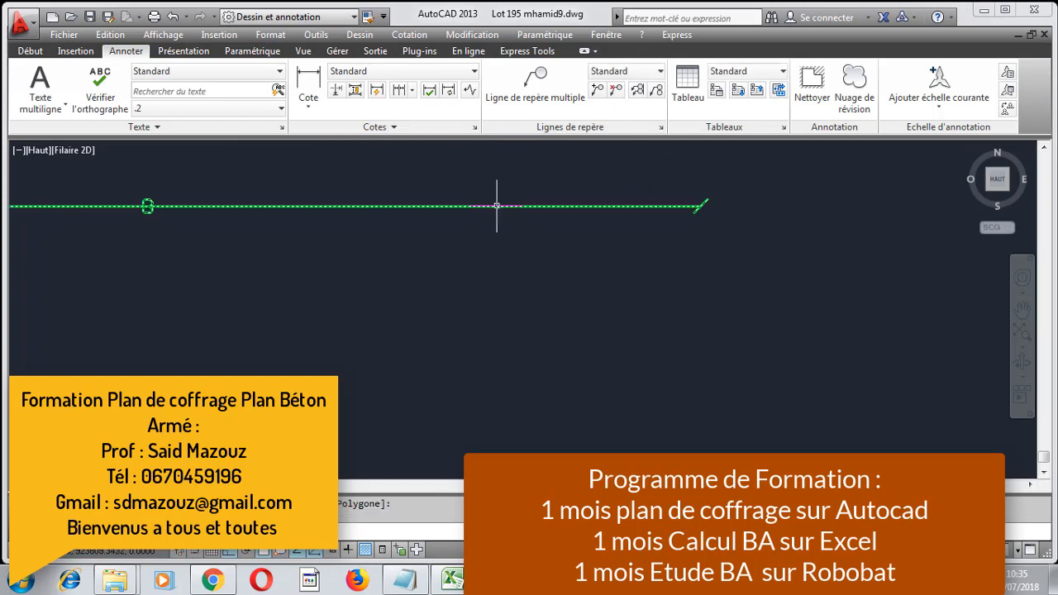
click(475, 128)
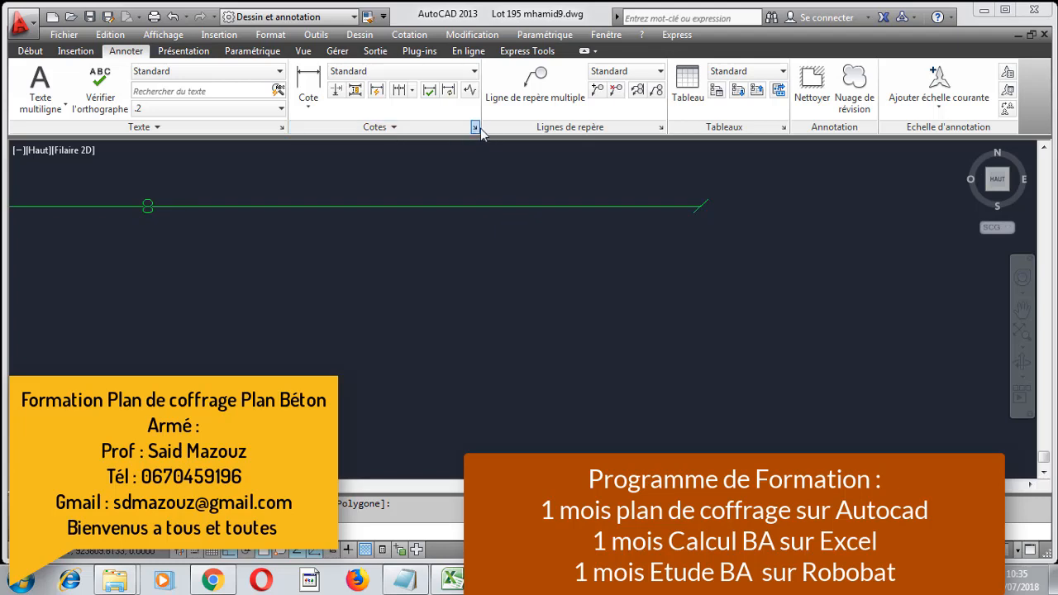
click(390, 218)
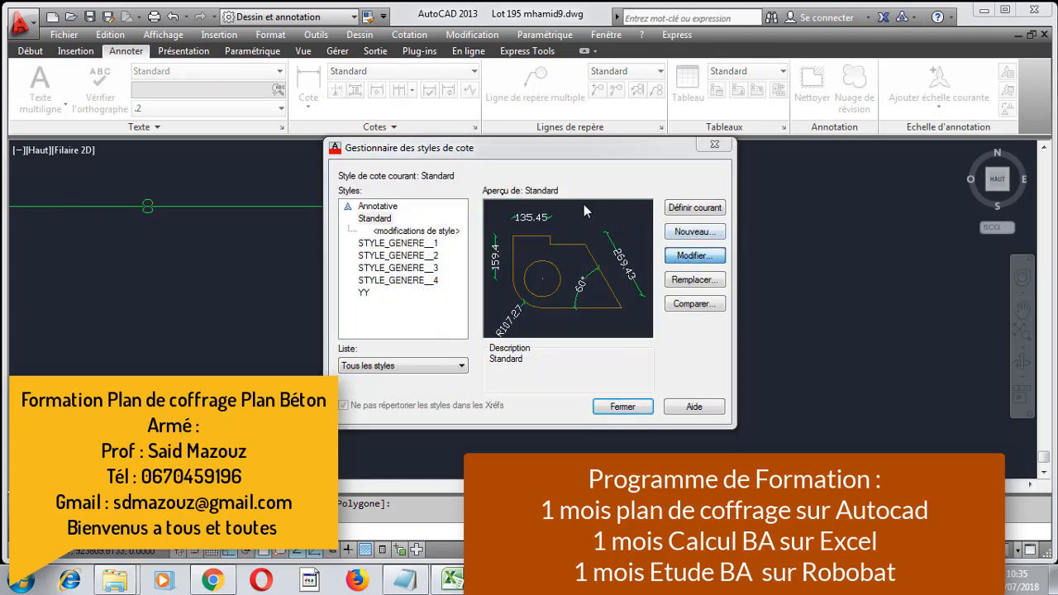
click(694, 256)
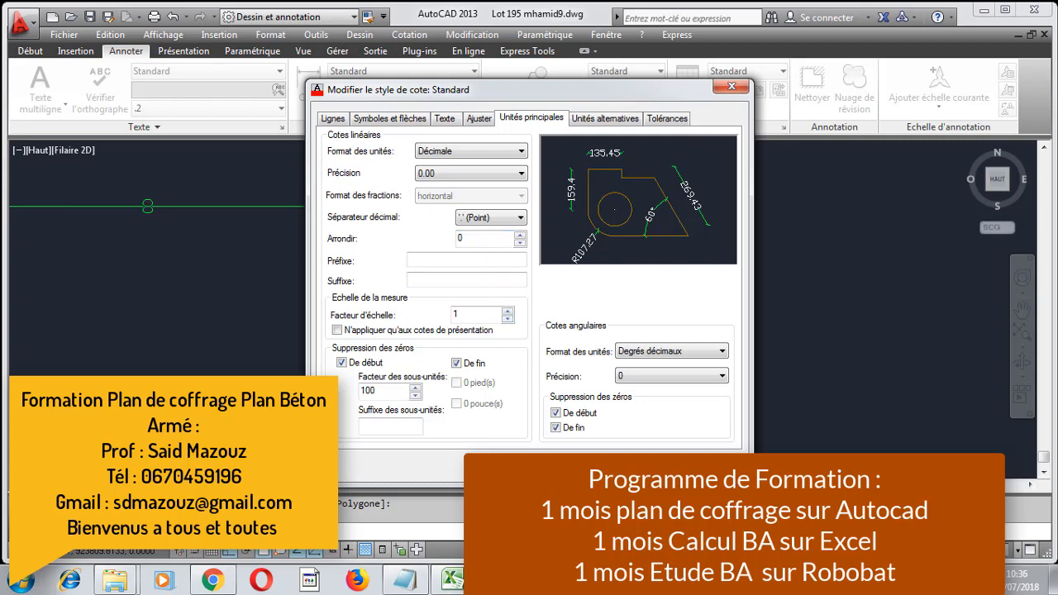
key(Return)
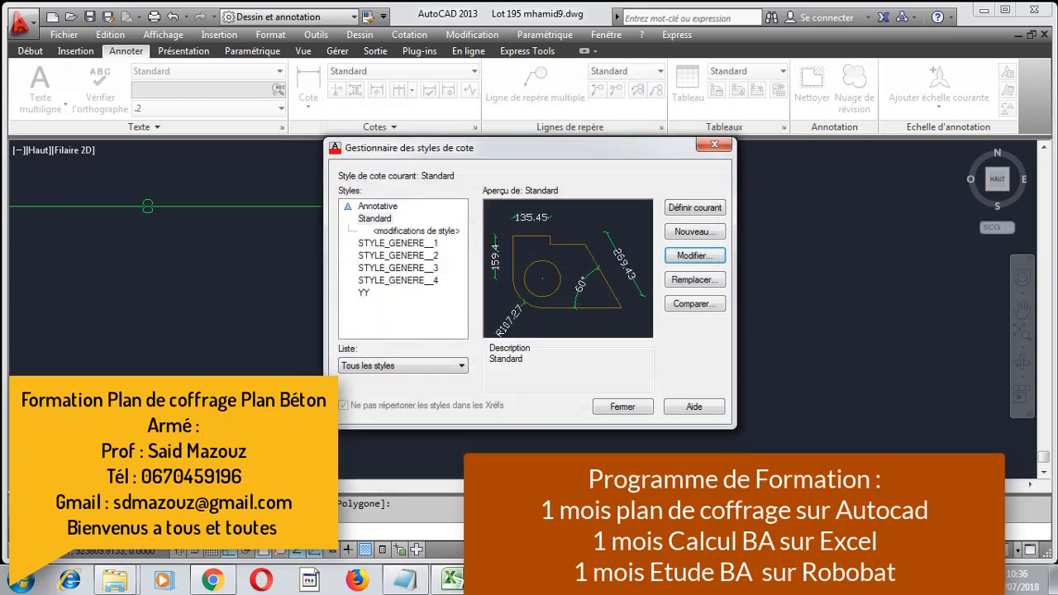
click(622, 407)
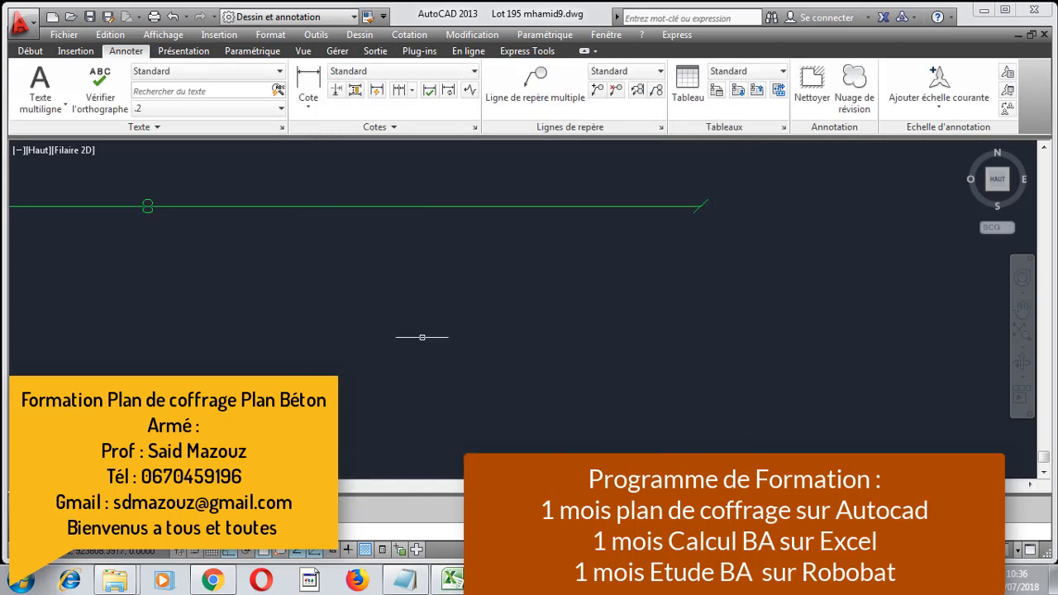
- Preview the STYLE_GENERE__1 dimension style and assign it to the dimension above the outline's top edge
click(476, 127)
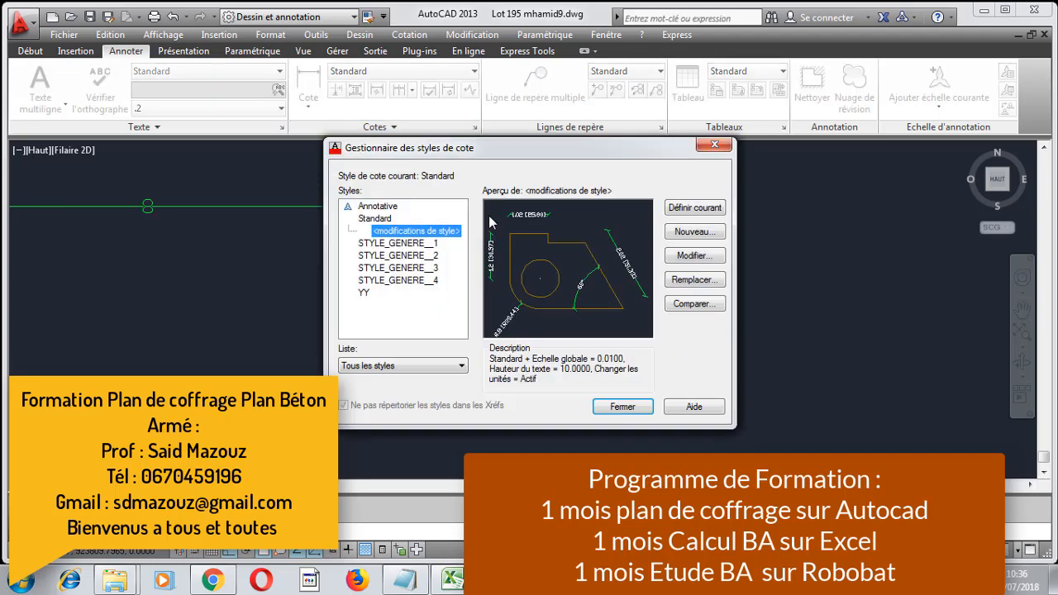
click(417, 246)
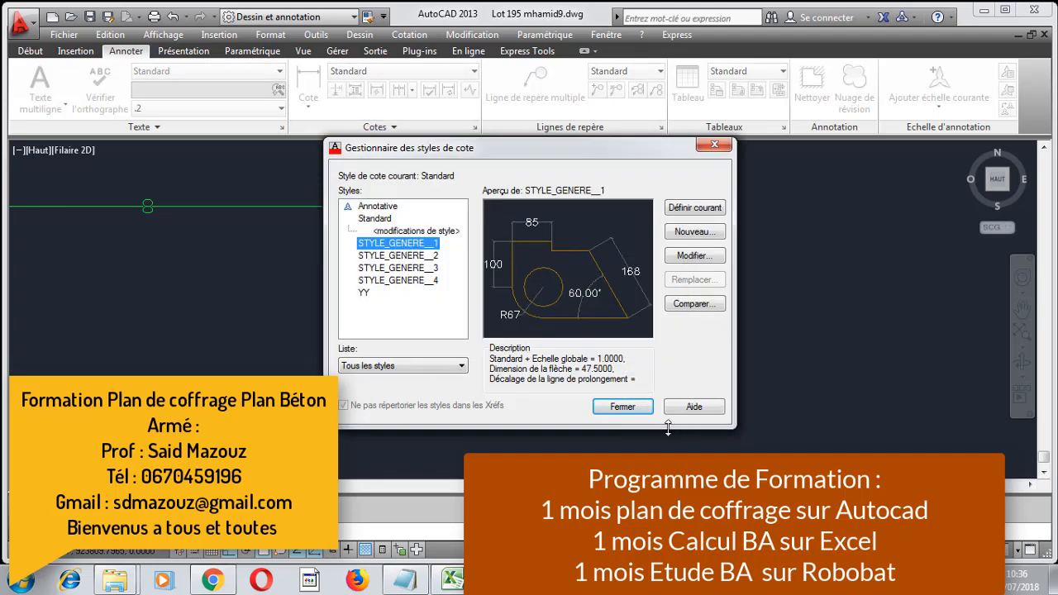
click(638, 418)
click(315, 249)
click(261, 182)
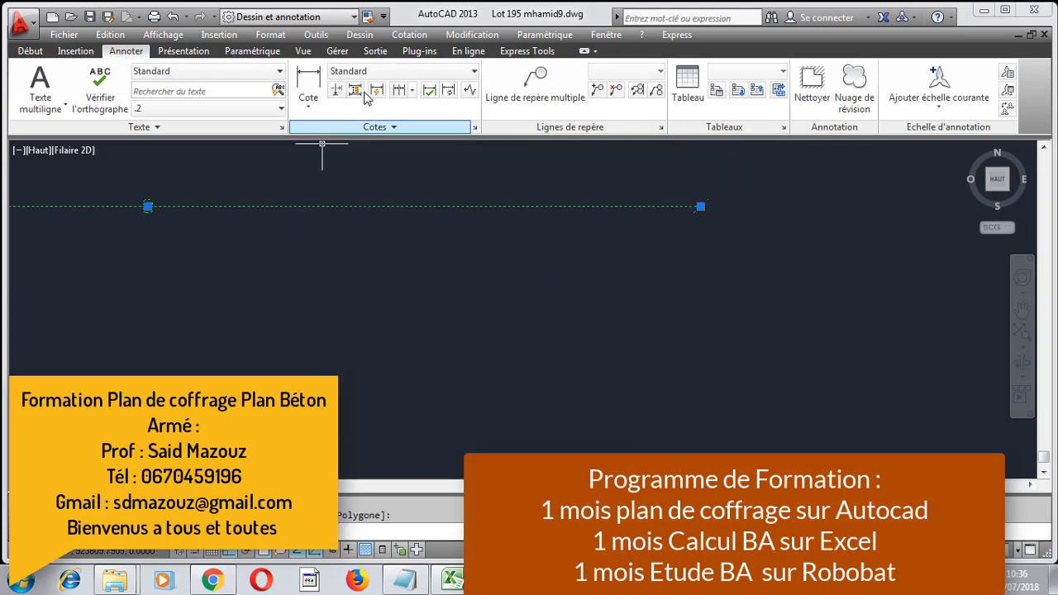
click(394, 72)
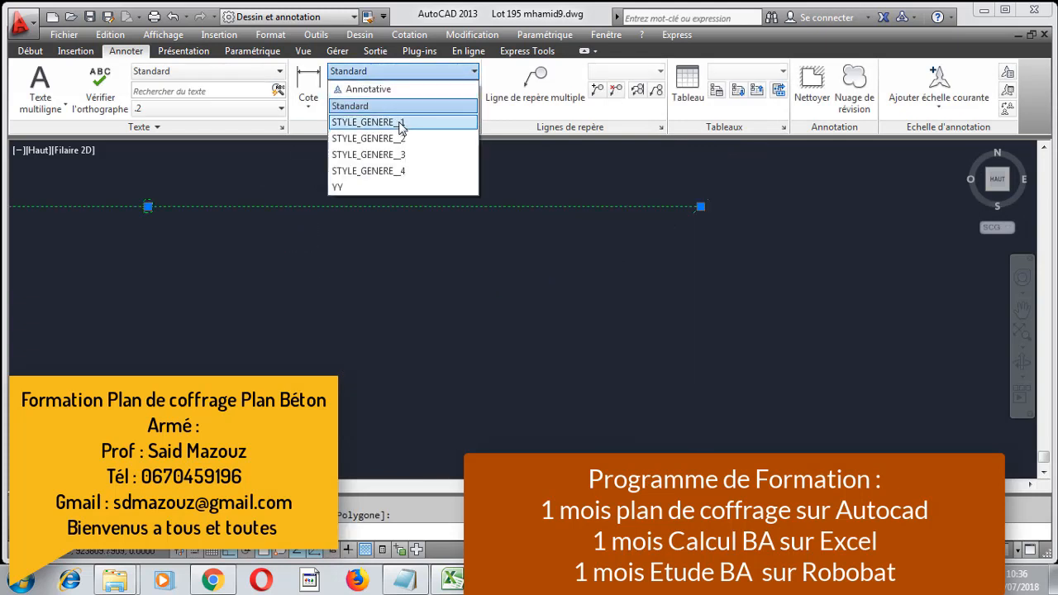
click(394, 121)
scroll(359, 198, down, 5)
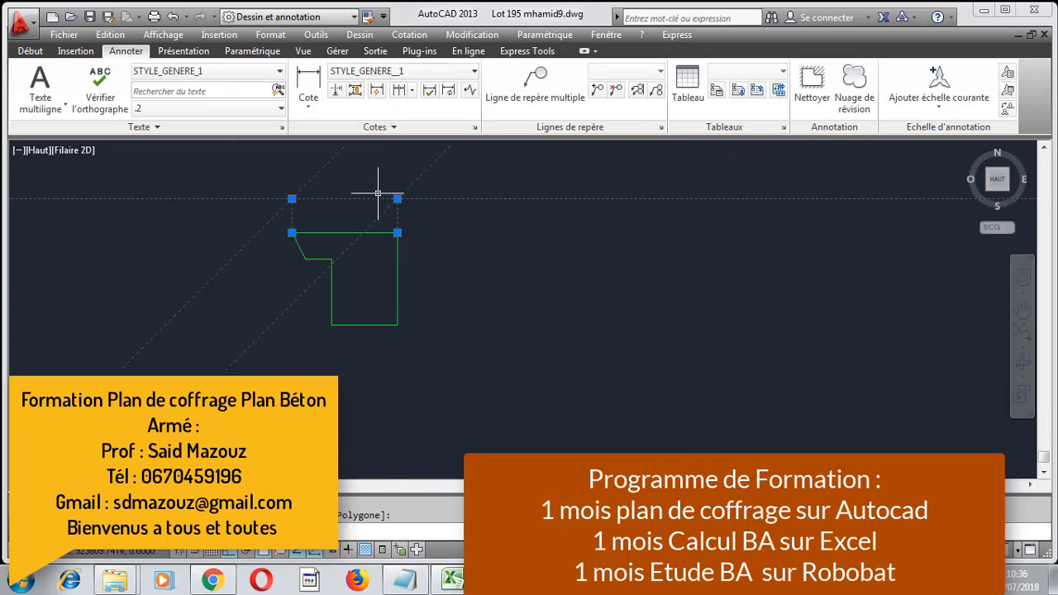
- Set the linear dimension precision of the STYLE_GENERE__1 style to 0.00
click(476, 128)
click(435, 244)
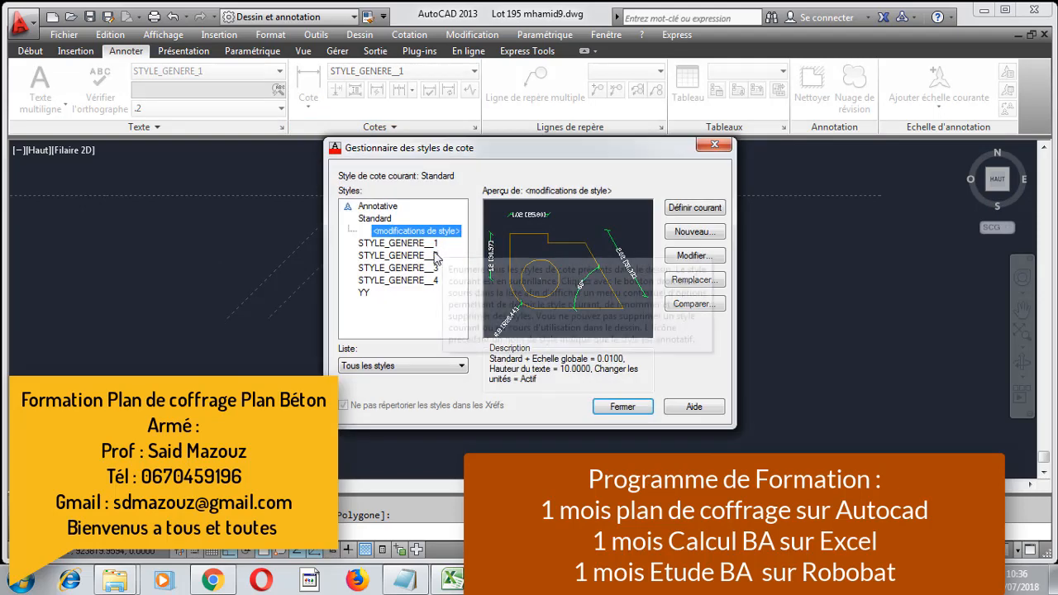
click(688, 257)
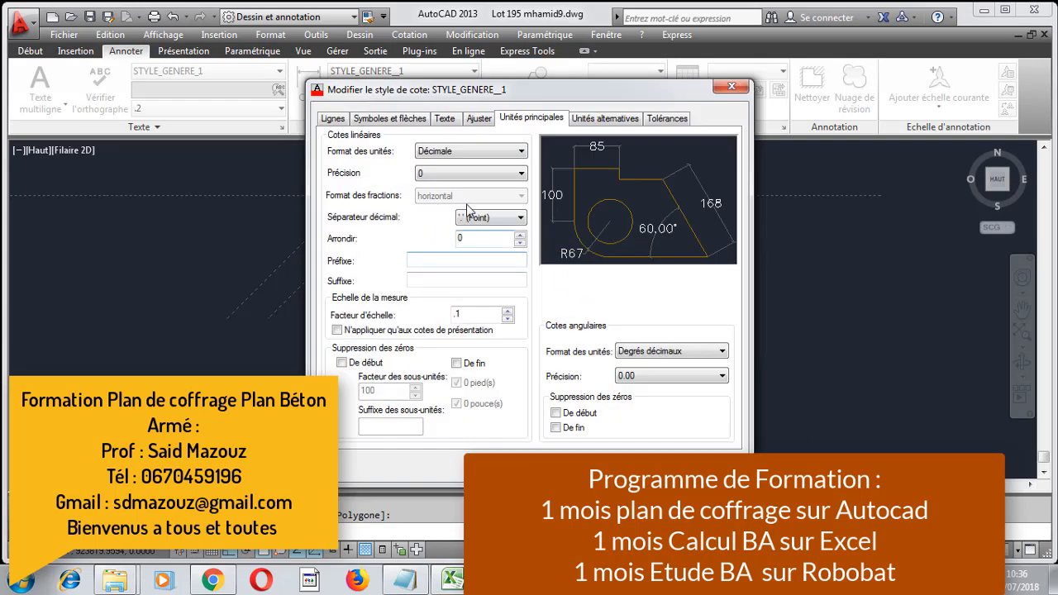
click(474, 173)
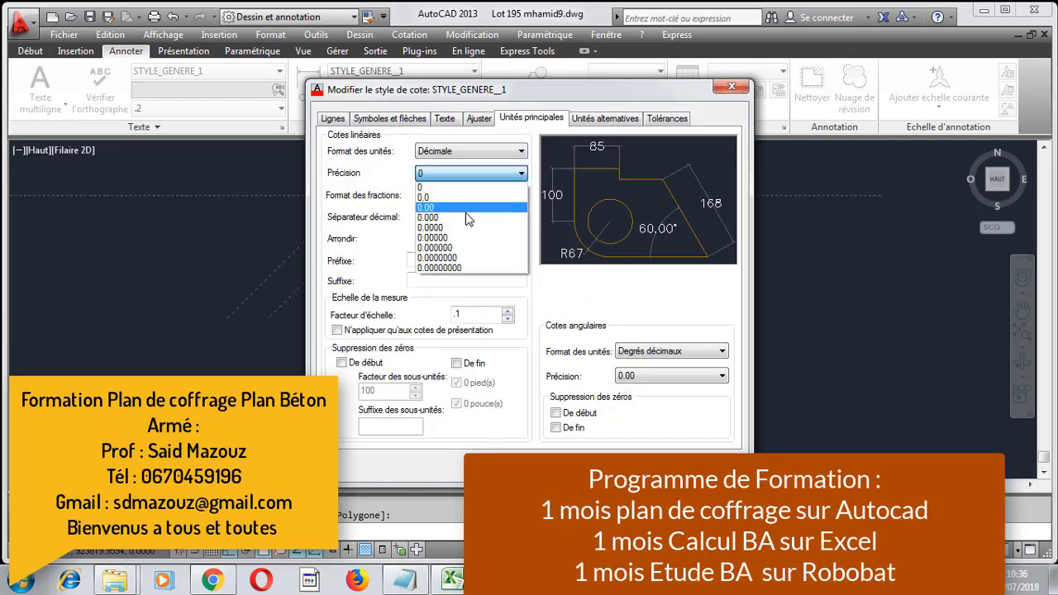
click(470, 214)
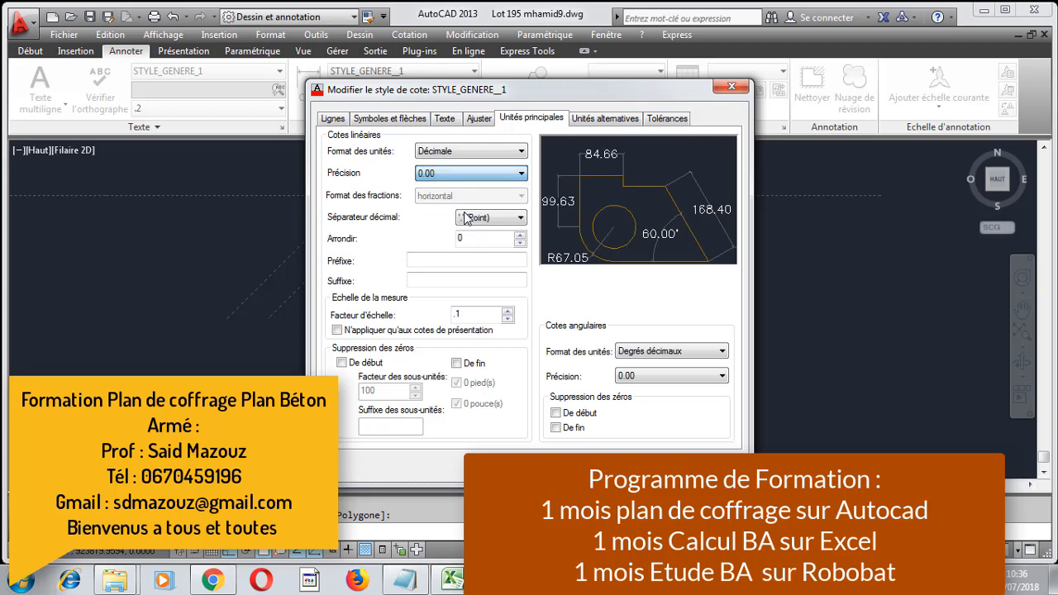
- Set the overall dimension scale of the STYLE_GENERE__1 style to 0.001 and save the style changes
click(576, 122)
click(561, 124)
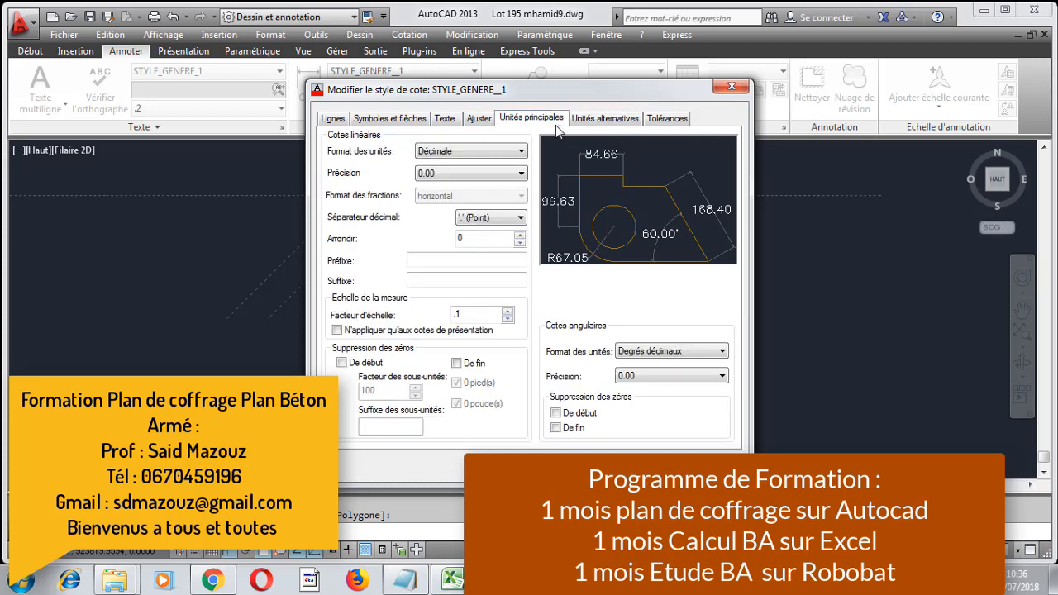
click(477, 123)
double_click(680, 329)
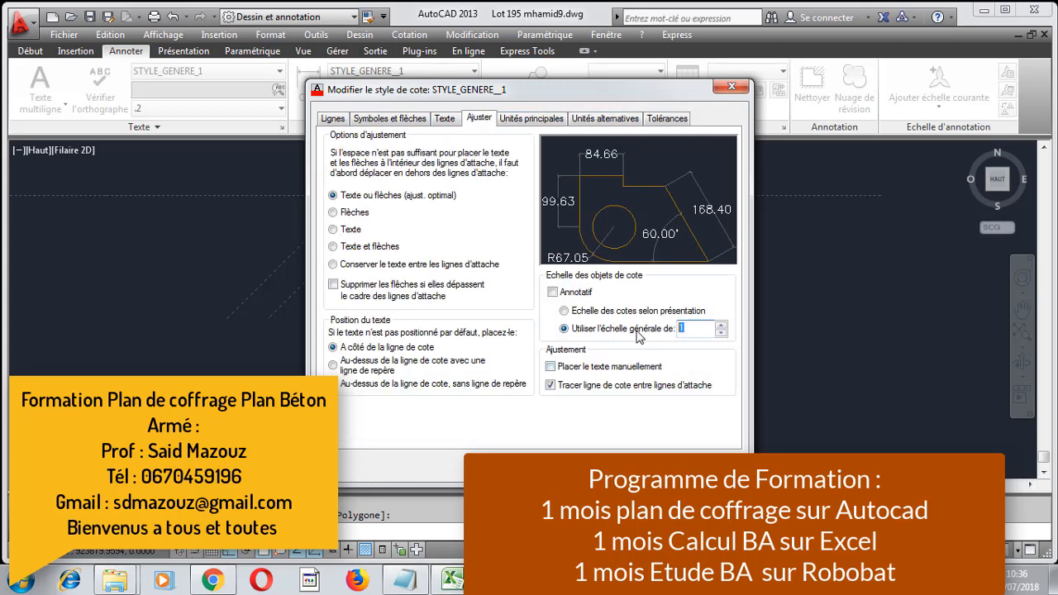
text(0)
click(571, 466)
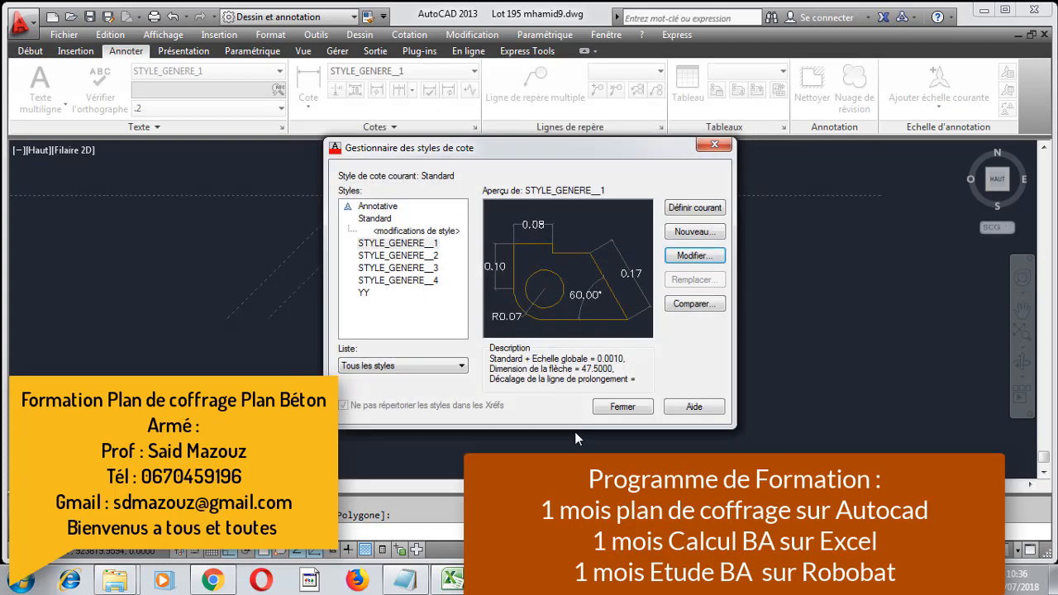
click(620, 407)
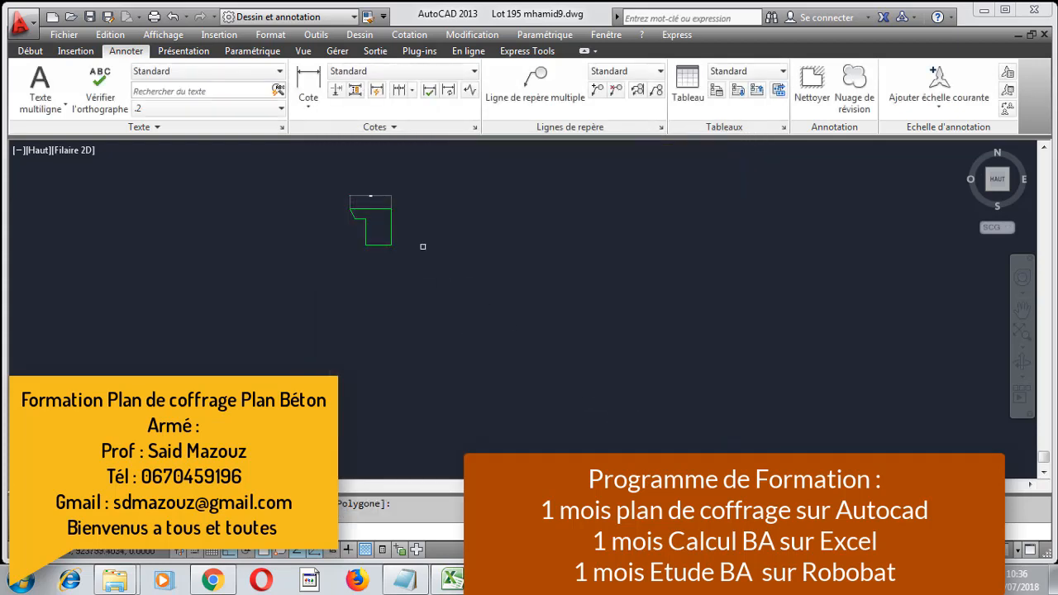
- Inspect the text size and end ticks of the dimension above the outline
scroll(313, 168, up, 6)
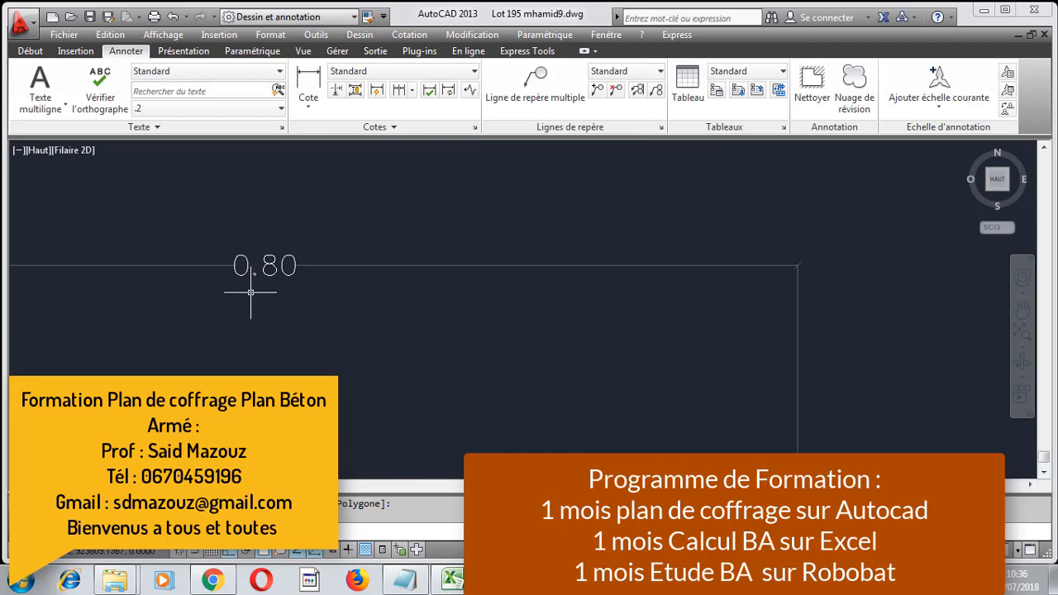
scroll(271, 236, down, 5)
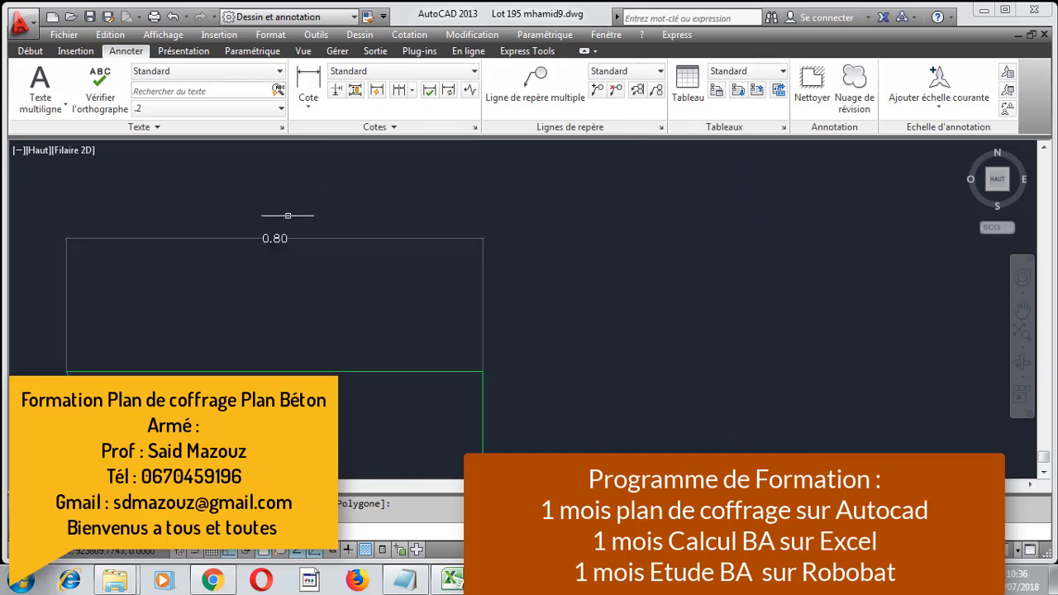
scroll(291, 230, down, 5)
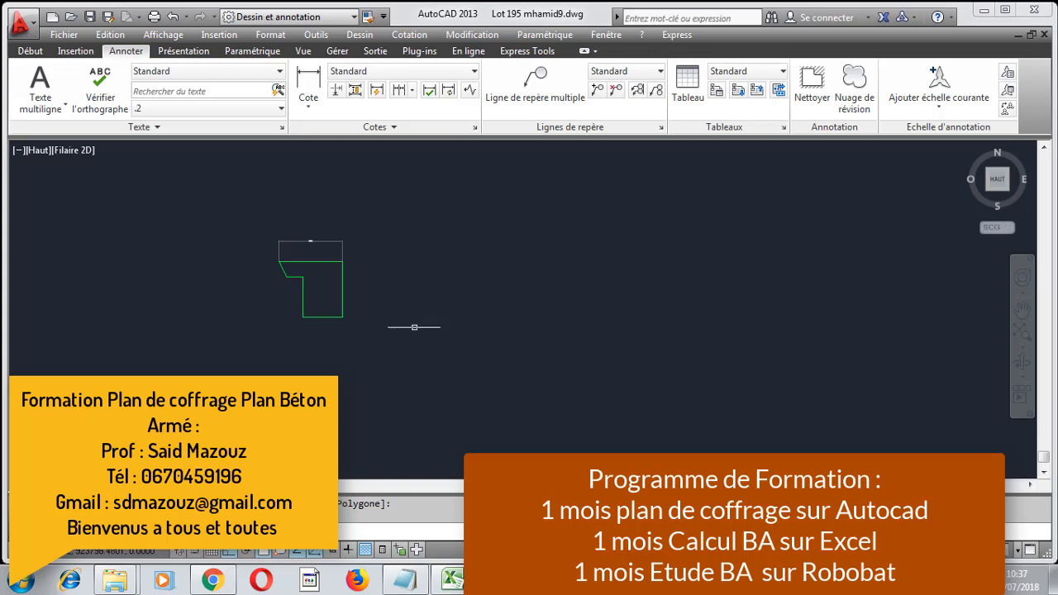
click(29, 51)
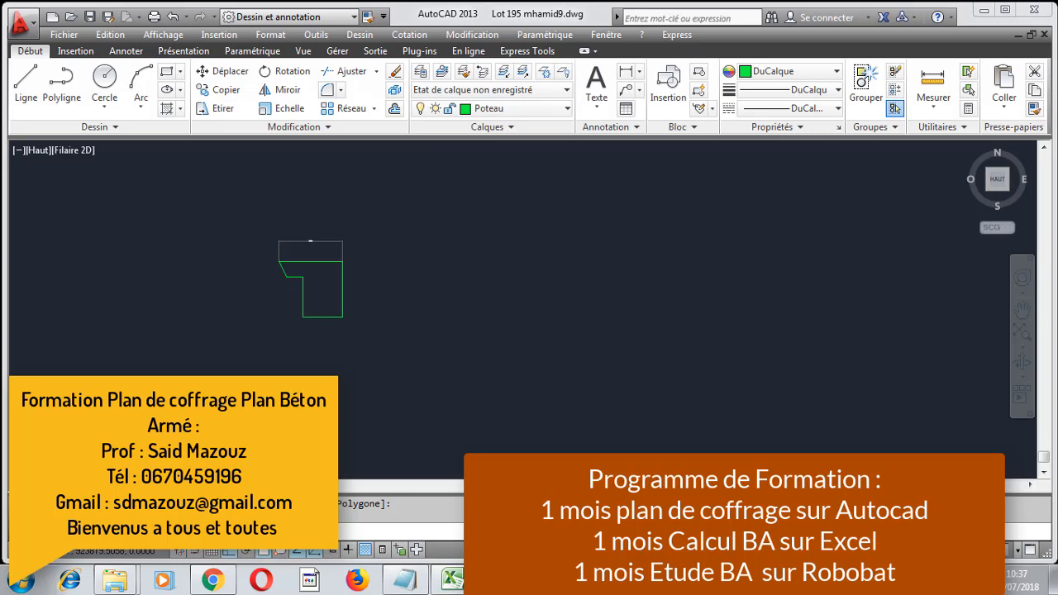
mouse_move(1025, 588)
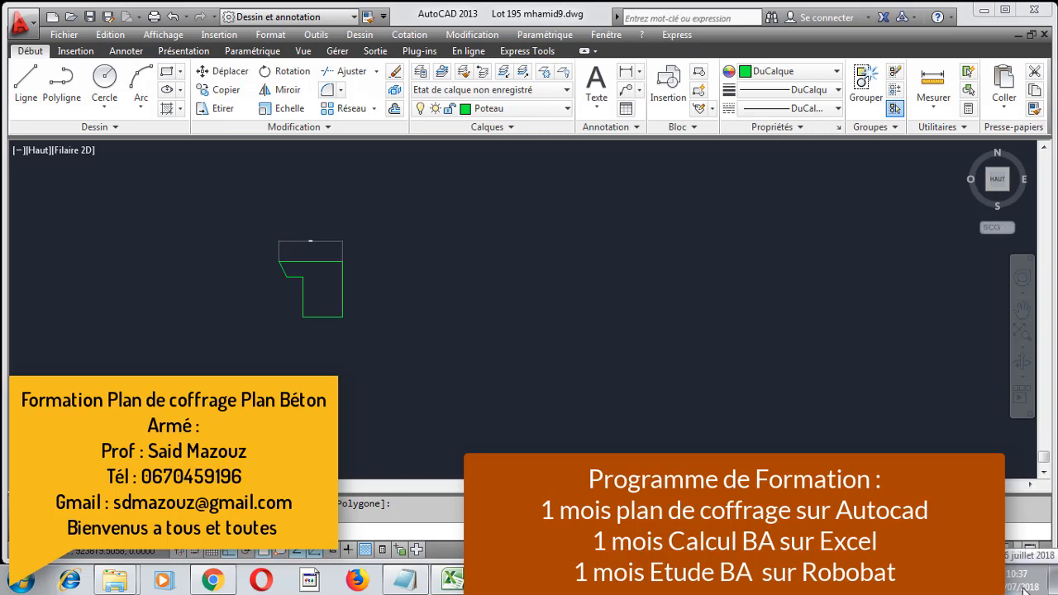